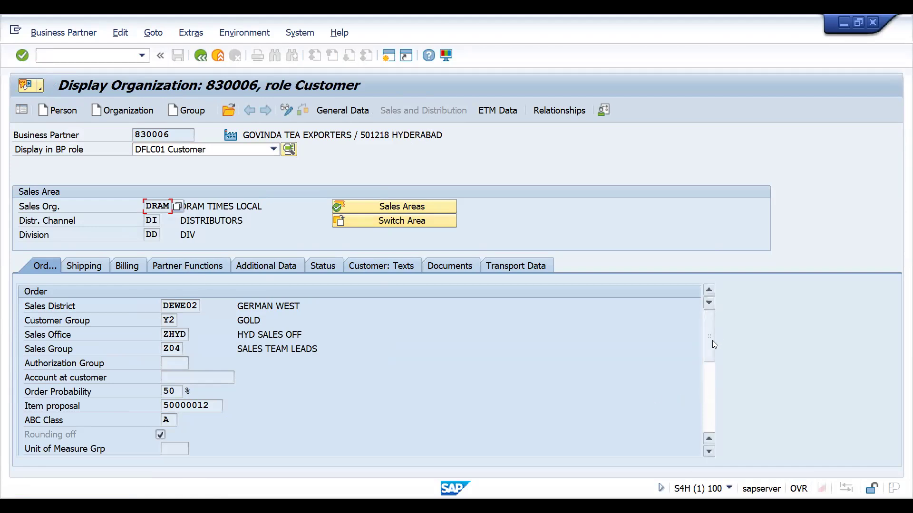
Look up the available Price Group values in the customer's Pricing/Statistics order data, then close the list without choosing one.
drag(712, 344, 707, 404)
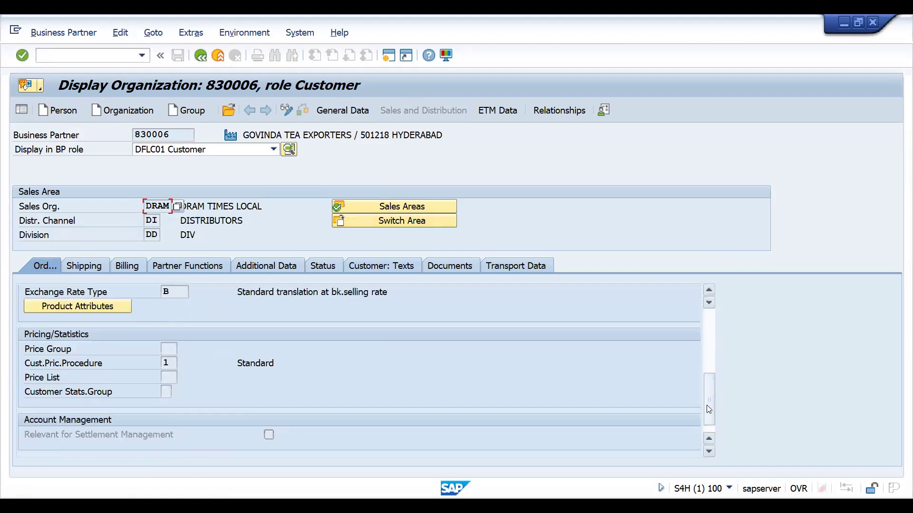
click(173, 352)
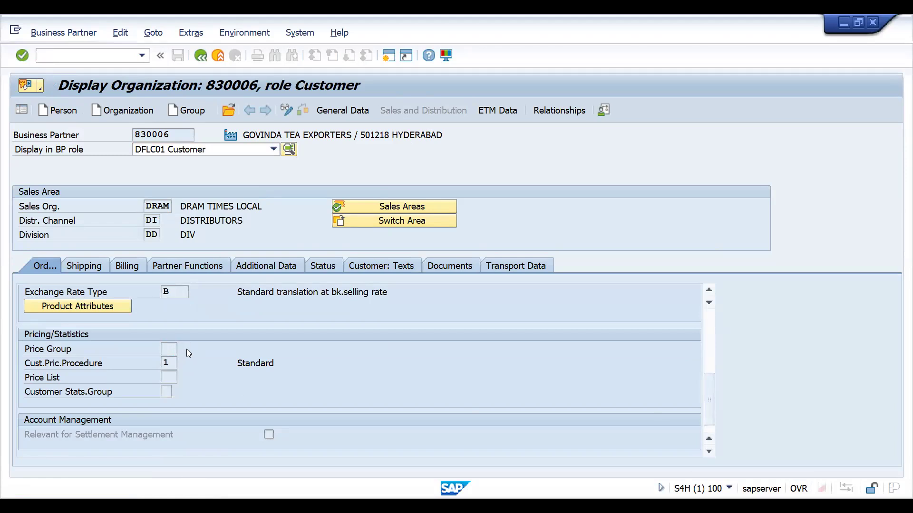
click(185, 350)
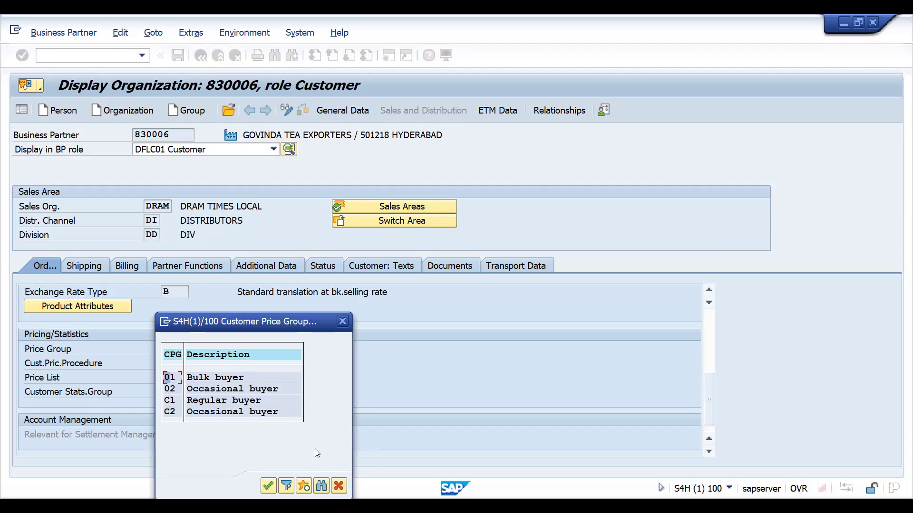
click(344, 487)
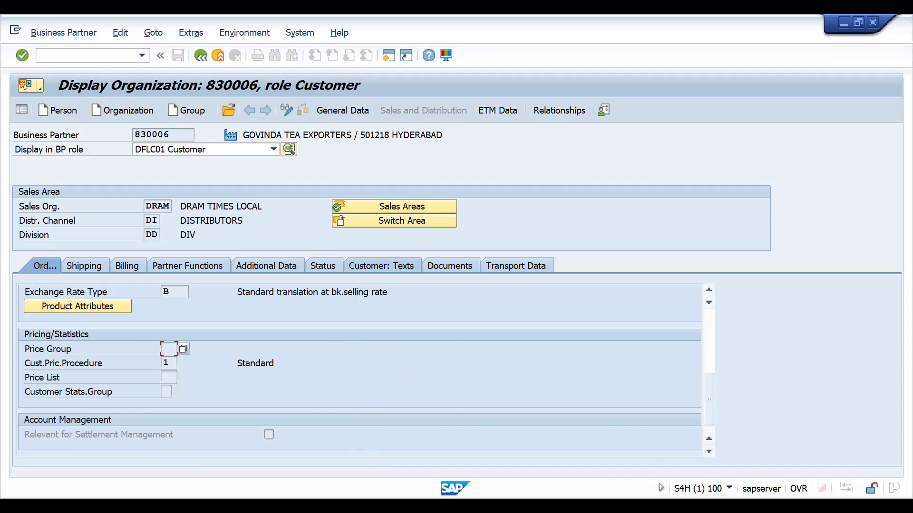
Switch to the CUSTOMER MASTER S4 workbook in Excel and add a new sheet named SALES GRP.
key(alt+Tab)
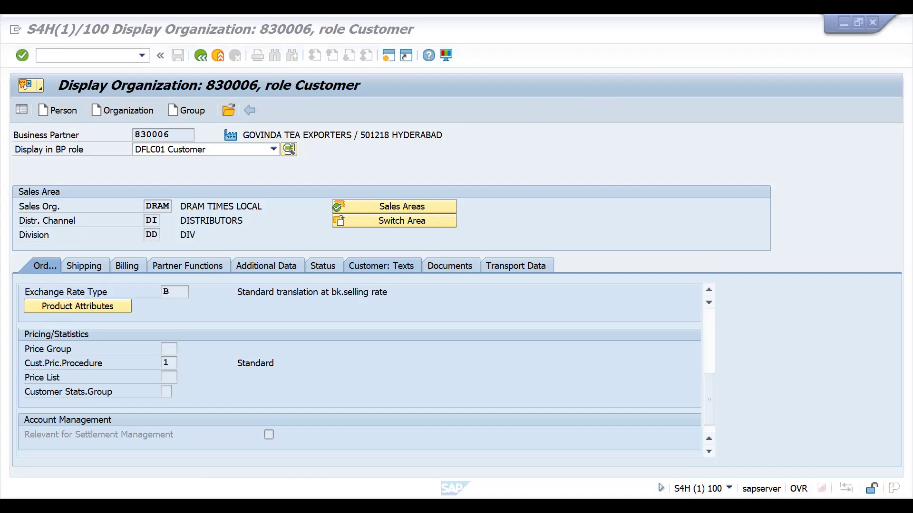
key(alt+Tab)
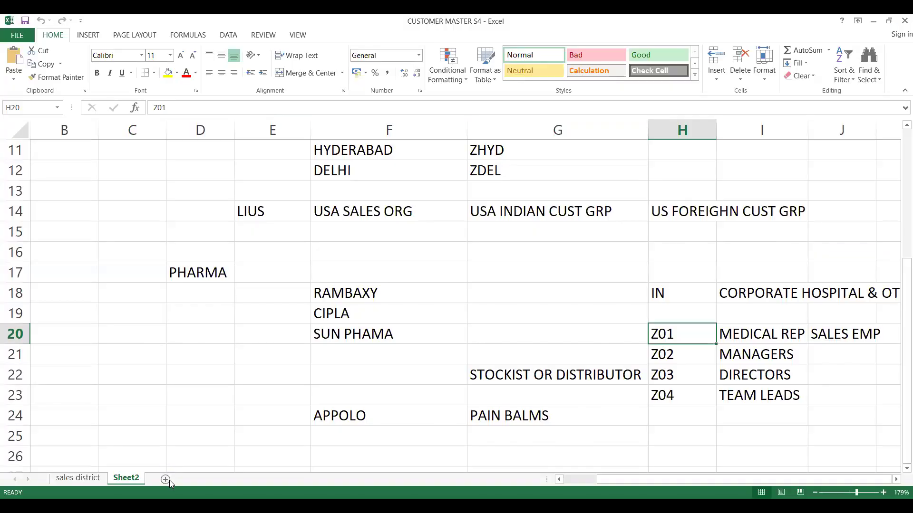
click(169, 480)
double_click(168, 480)
text(sal)
text(ALES GRP)
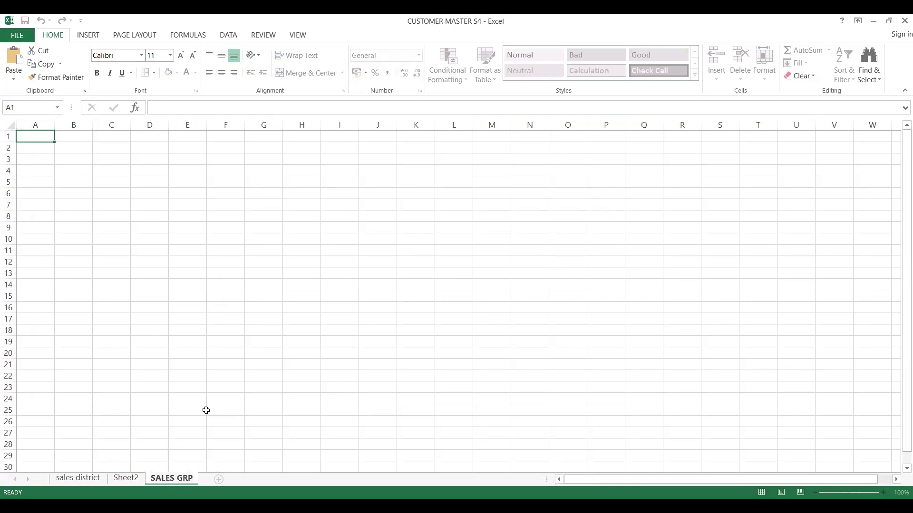
click(305, 283)
click(359, 213)
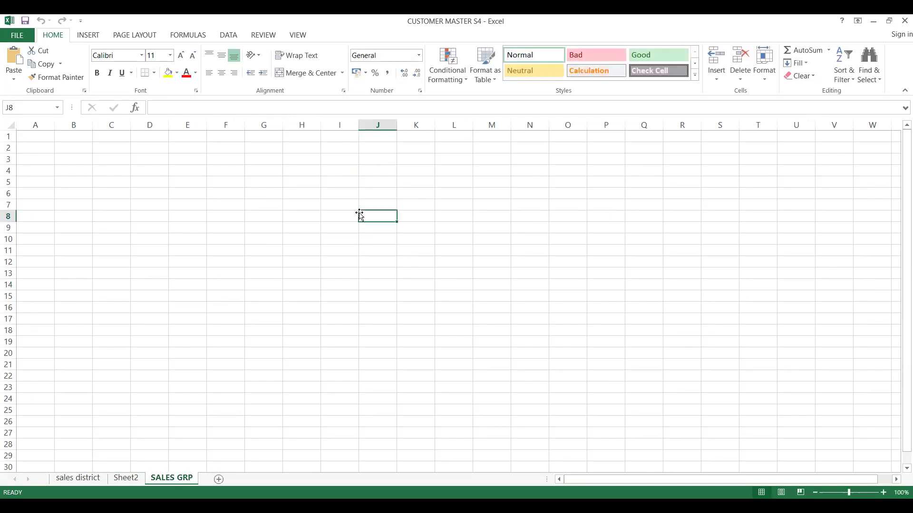
click(310, 261)
click(359, 228)
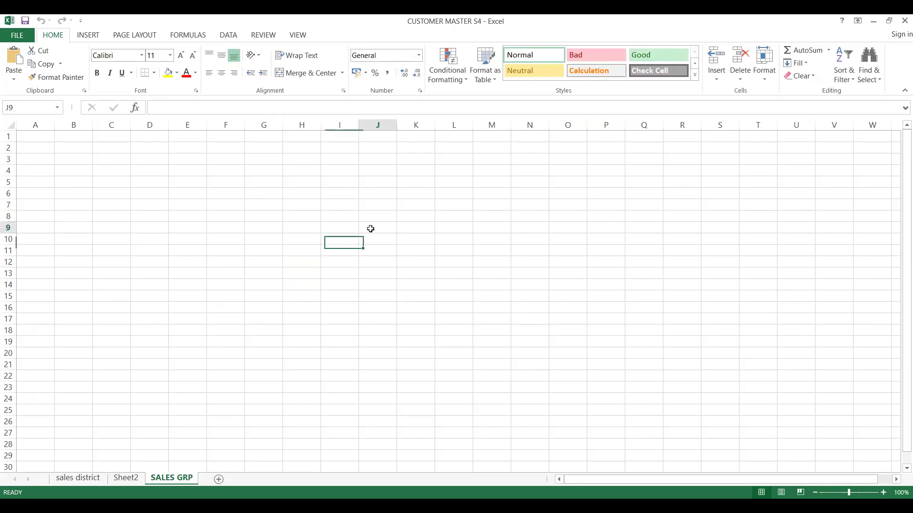
Rename the SALES GRP sheet as PRICE GRP.
double_click(168, 478)
text(PRICE)
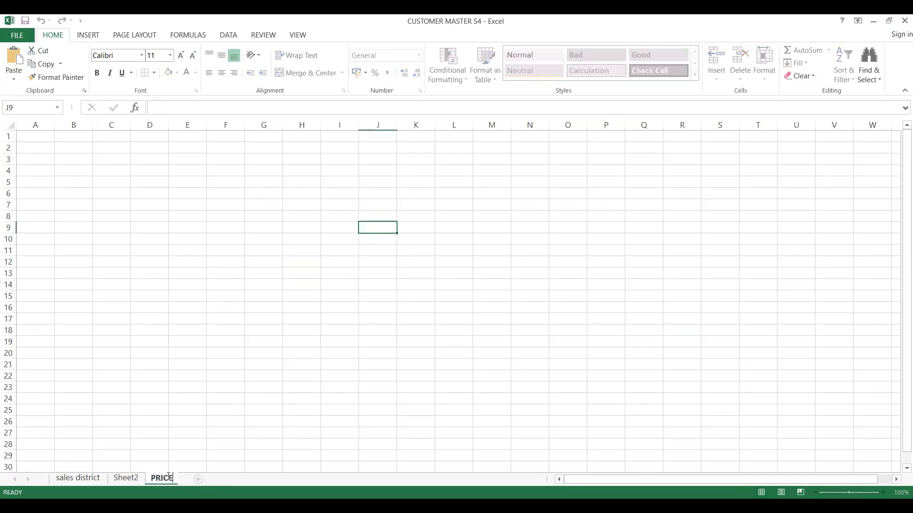
text( GRP)
click(417, 191)
Enter the buyer category BULK BUYERS in cell J9 of the PRICE GRP sheet.
click(380, 227)
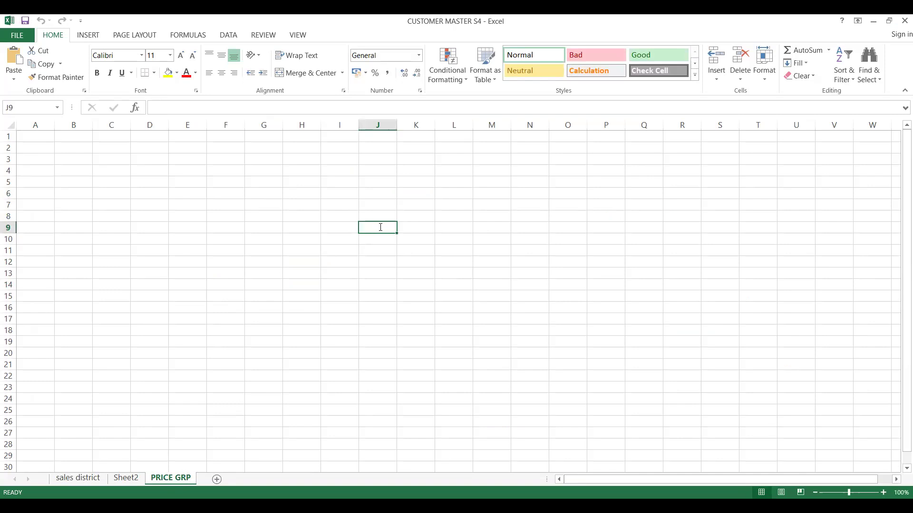
text(BULK)
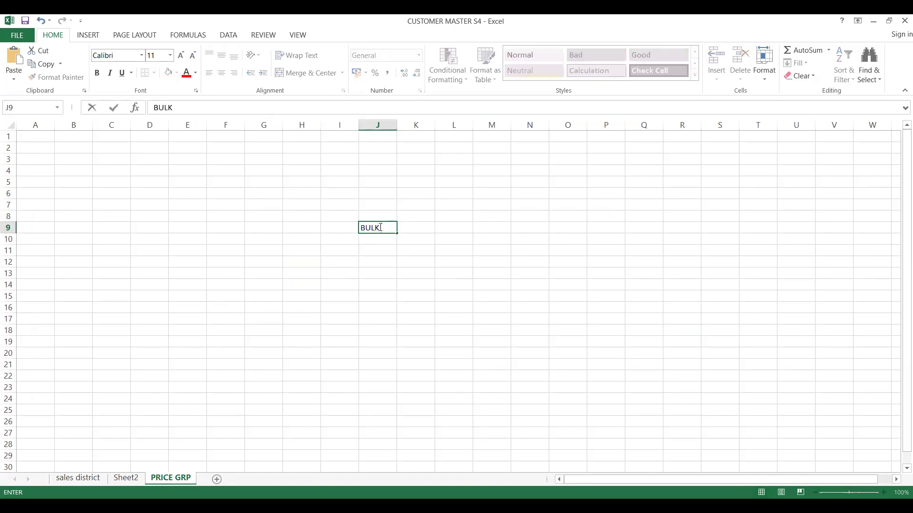
text( BUYERS)
key(Return)
click(387, 184)
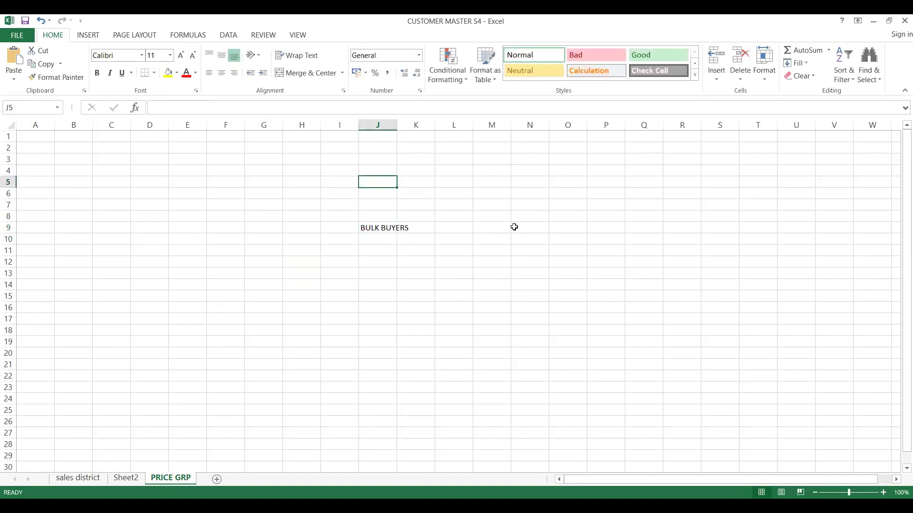
Enter the buyer category MIDIUM BUYERS in cell N9, in the same row as BULK BUYERS.
click(516, 230)
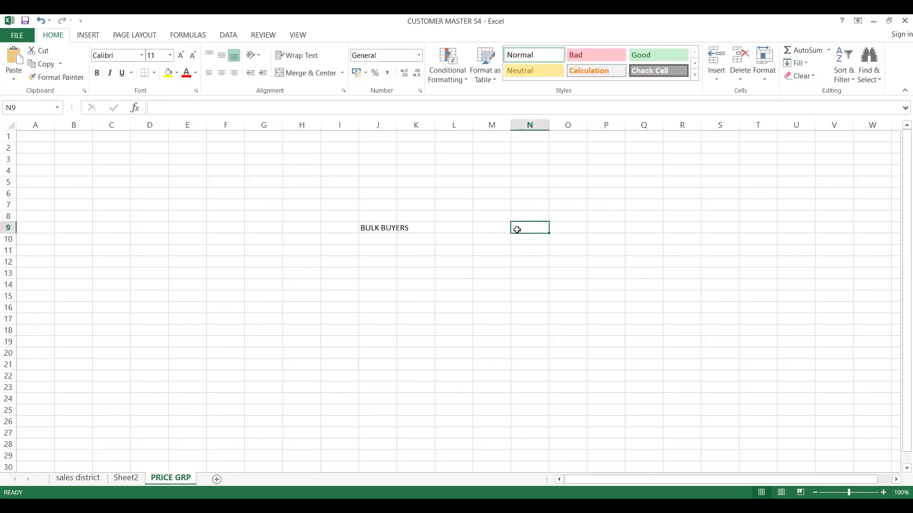
text(MIDI)
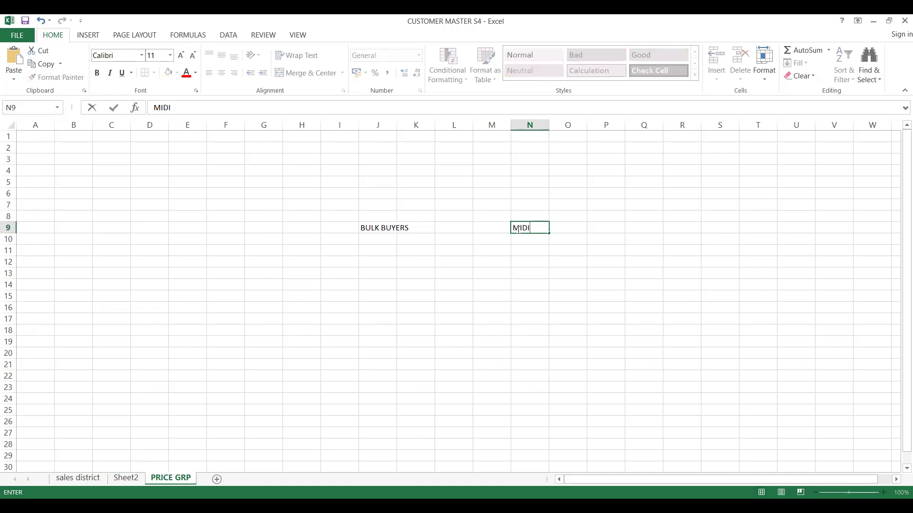
key(BackSpace)
text(IUM BUYERS)
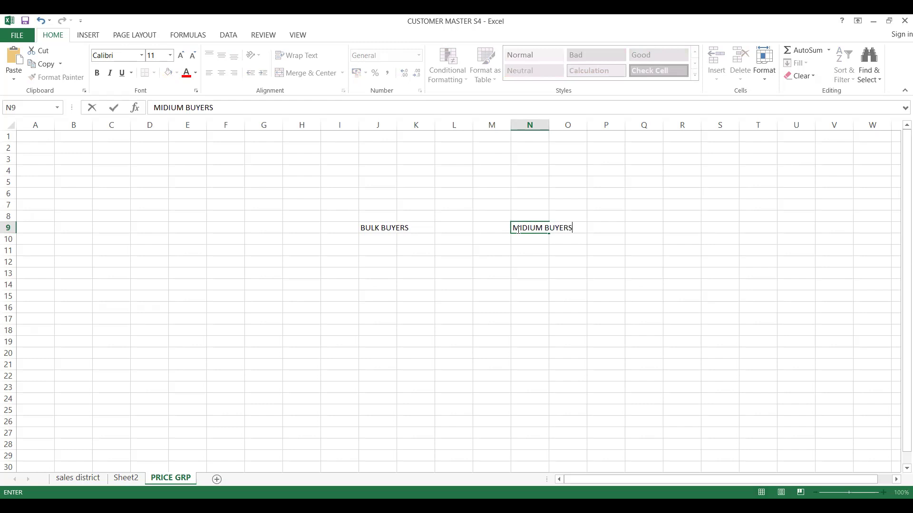
click(576, 216)
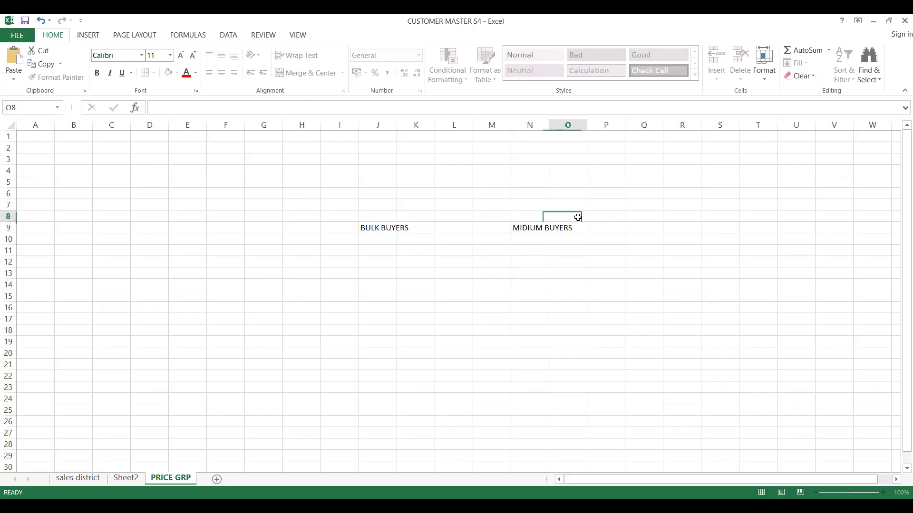
Enter the buyer category SMALL BUYERS in cell Q9, in the same row as the other categories.
click(653, 229)
text(SAM)
key(BackSpace)
key(BackSpace)
text(M)
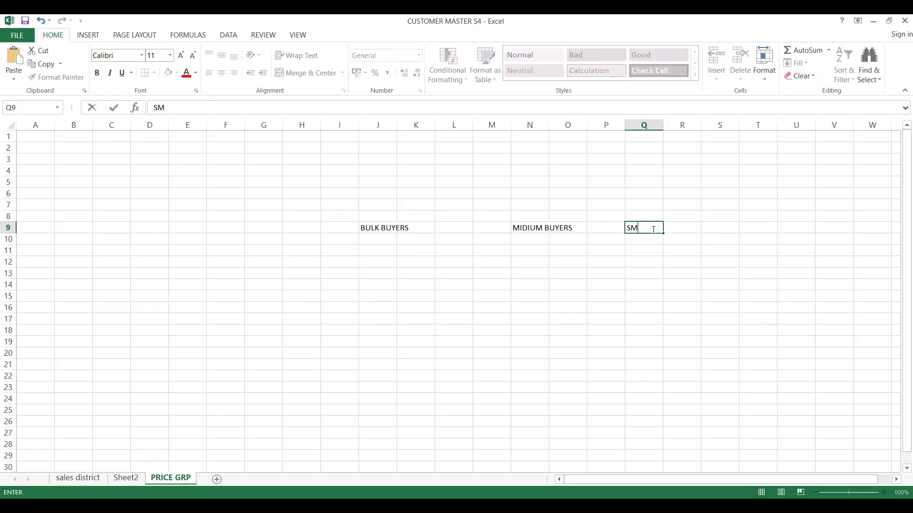
text(ALL BUYERS)
click(592, 252)
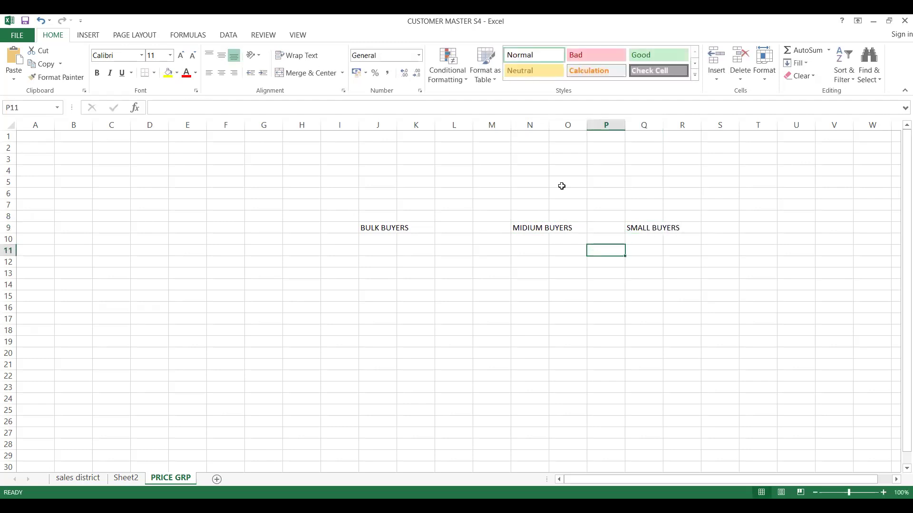
Auto-fit the widths of columns N and J to their buyer category text.
double_click(545, 128)
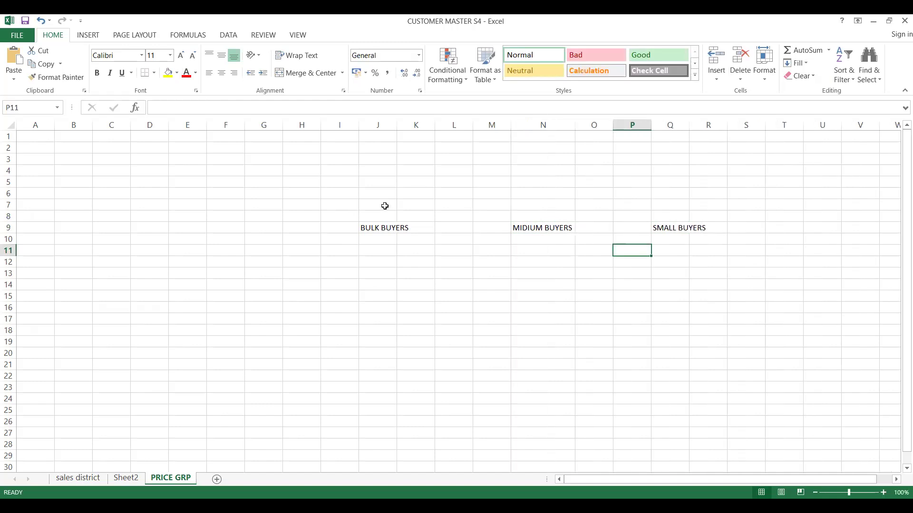
click(389, 180)
double_click(397, 125)
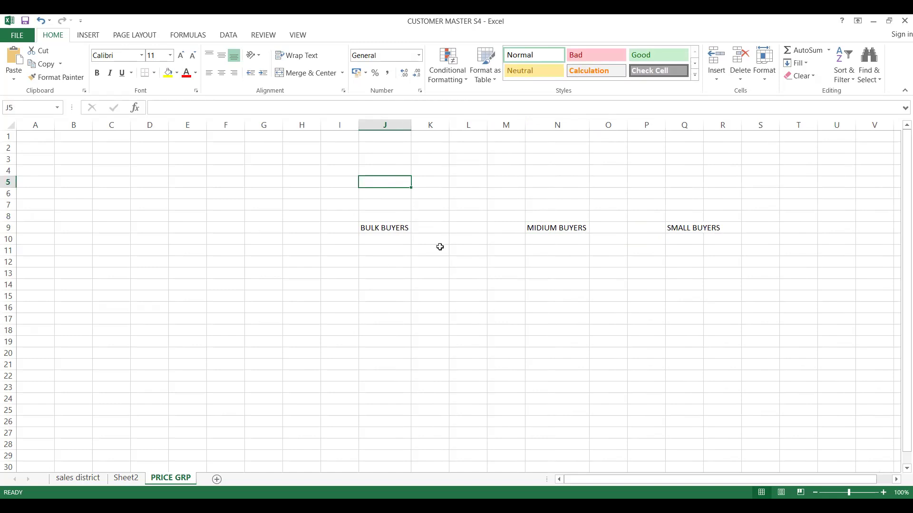
Enter 1000 in I11, 2000 in M11 and 5000 in P11 beneath the three buyer categories.
click(332, 249)
text(100)
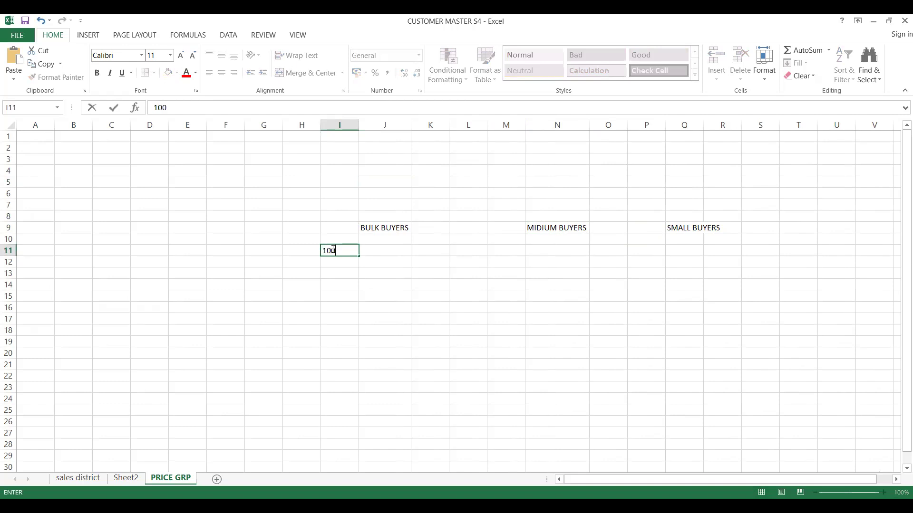
text(0)
click(508, 251)
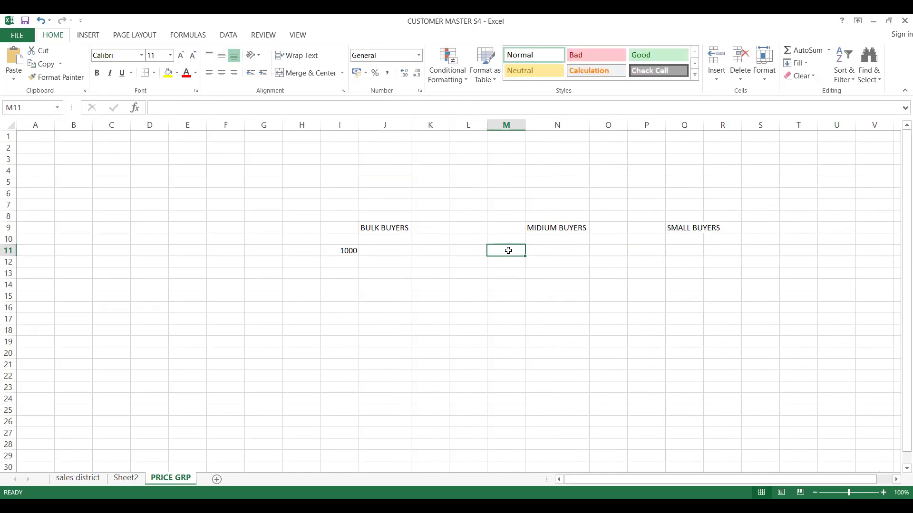
text(2000)
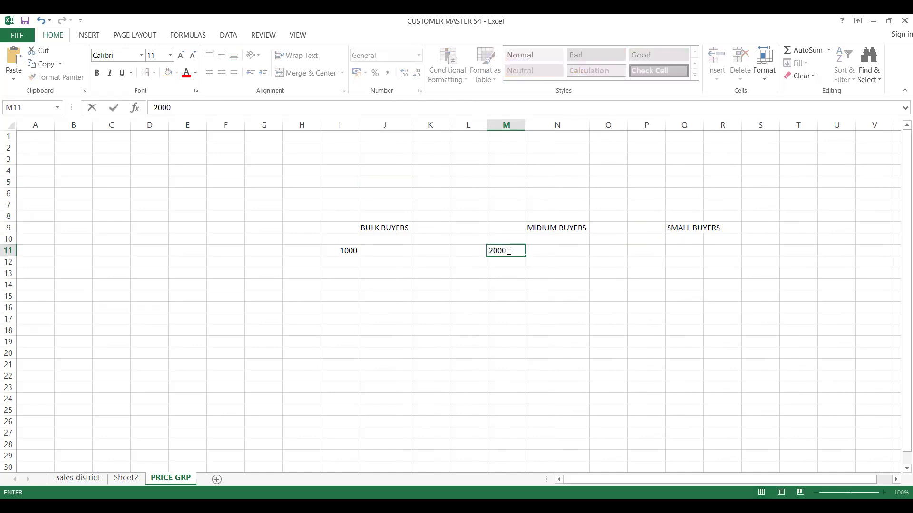
click(652, 252)
text(50000)
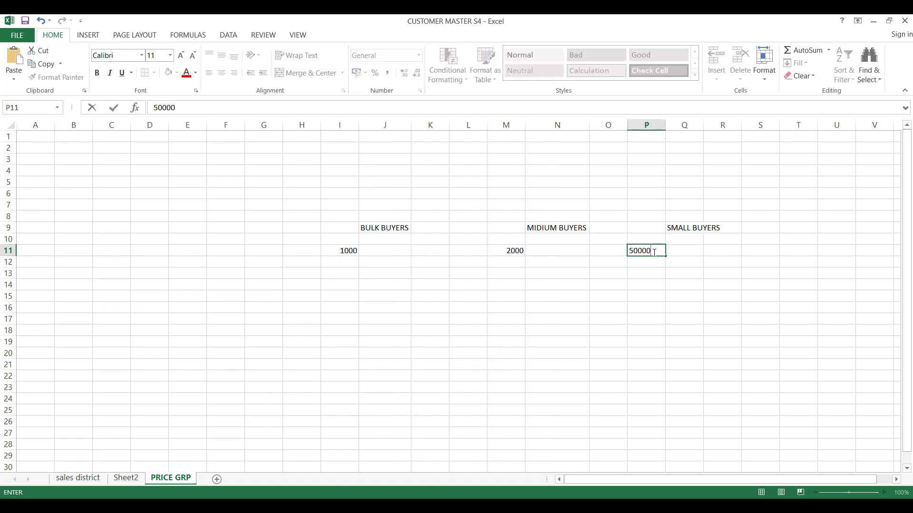
key(BackSpace)
Enter the heading TEA MFG in cell J3 above the buyer categories.
click(409, 159)
text(TEA )
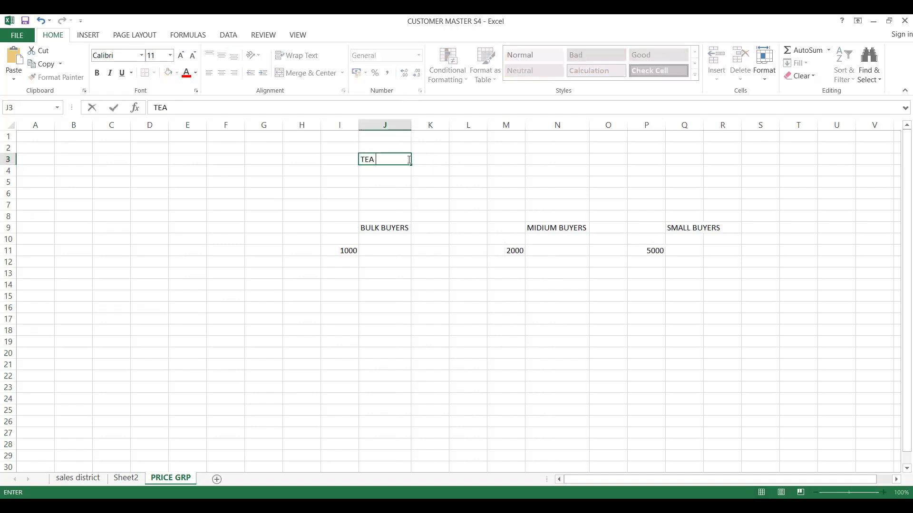
text(MFG)
click(351, 368)
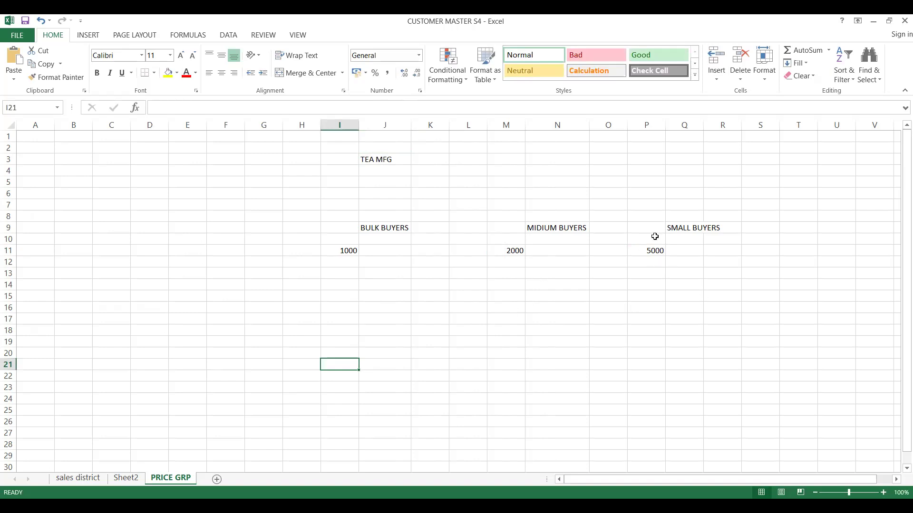
click(660, 251)
click(659, 305)
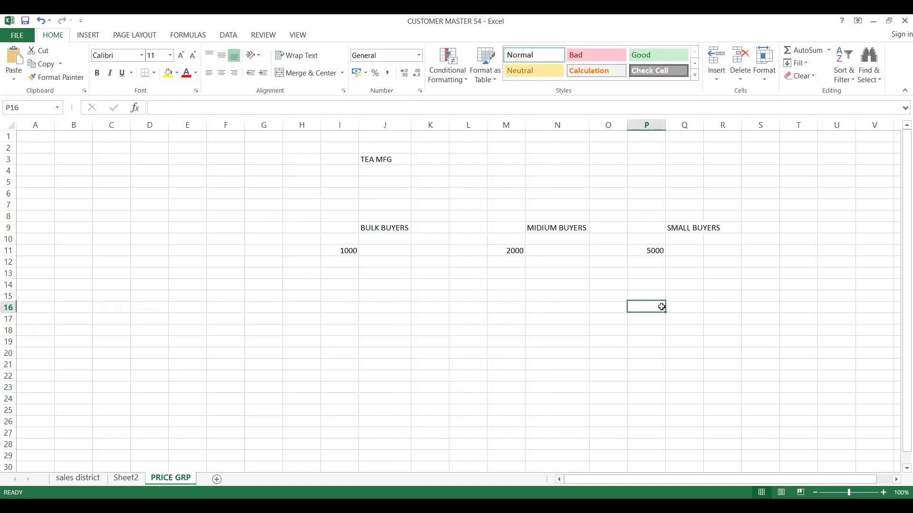
click(249, 238)
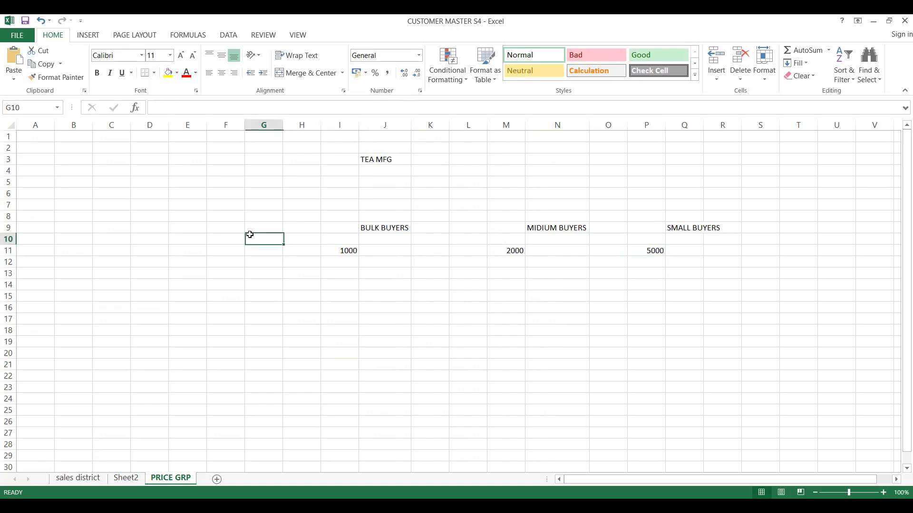
click(719, 191)
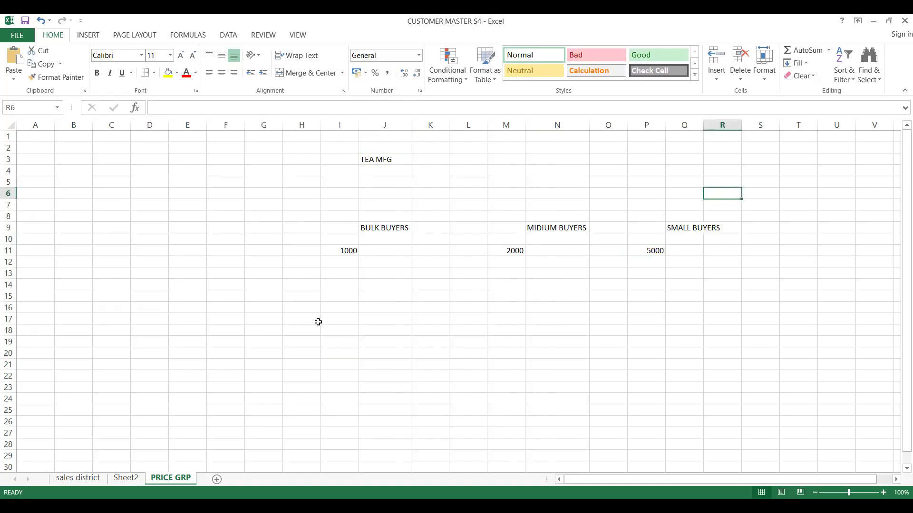
Enter the label PRICE GRP in cell F14, below and to the left of the buyer figures.
click(234, 288)
text(PR)
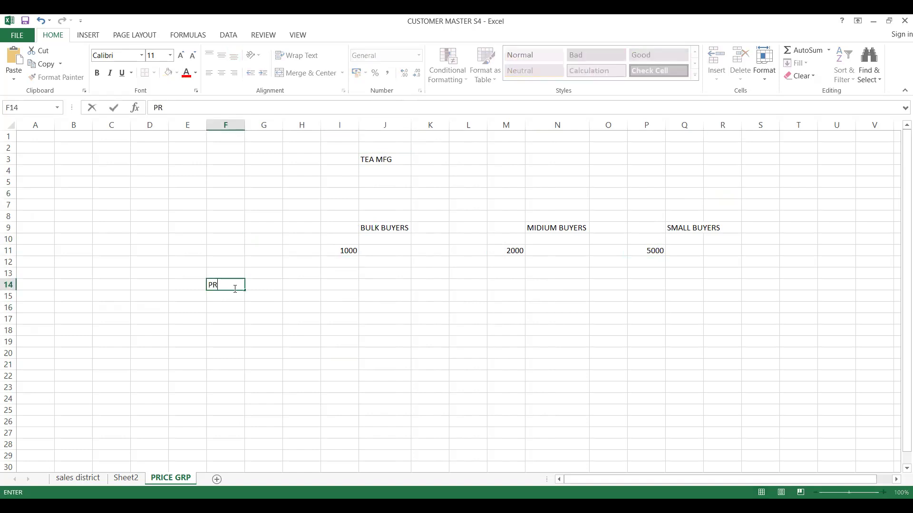
text(ICE GRP)
click(233, 298)
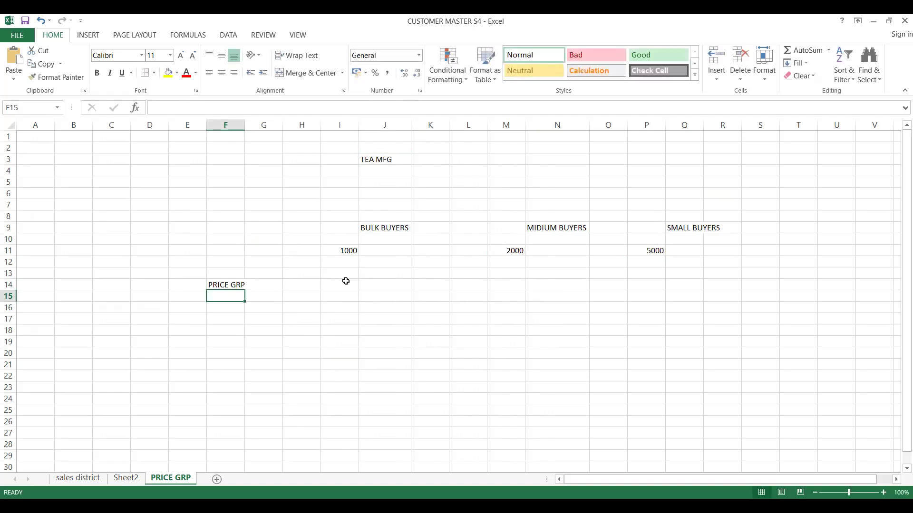
Enter the price group codes Z01 in J12, Z02 in N12 and Z03 in P12.
click(374, 261)
text(Z01)
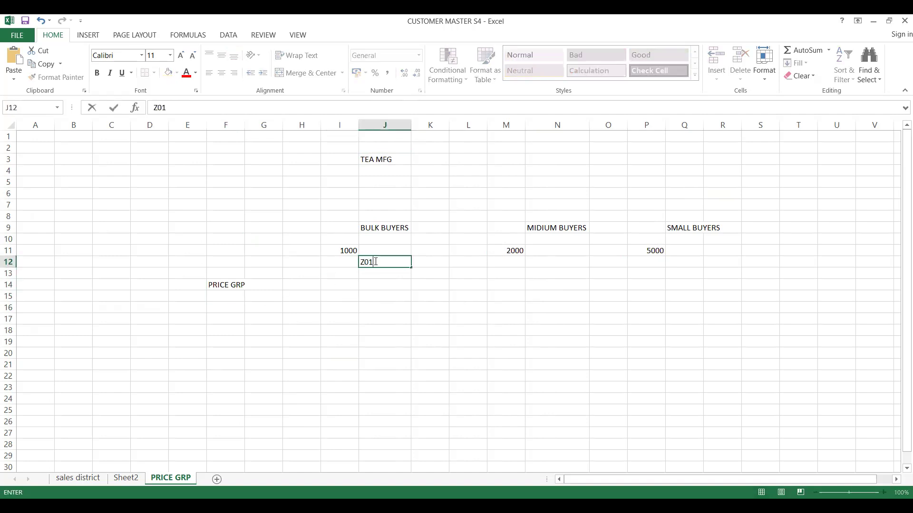
key(Right)
key(Right)
key(Right)
key(Right)
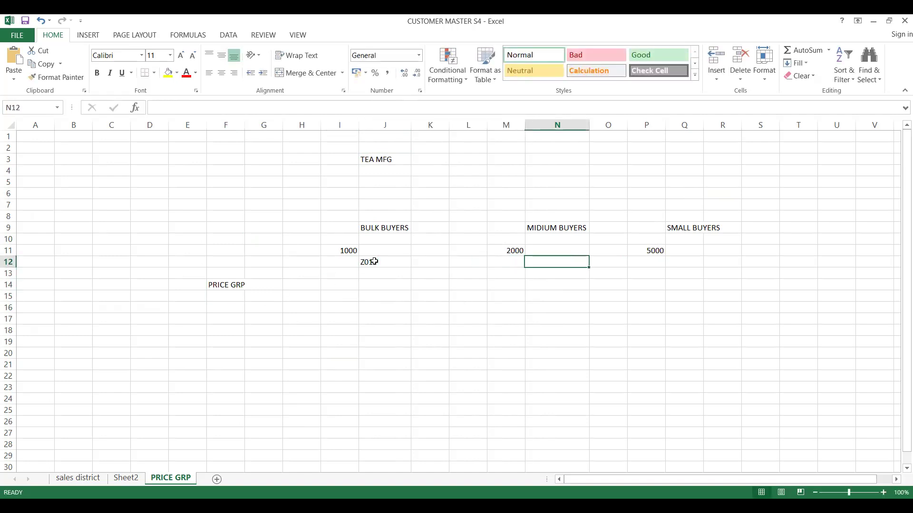
text(Z02)
key(Right)
key(Right)
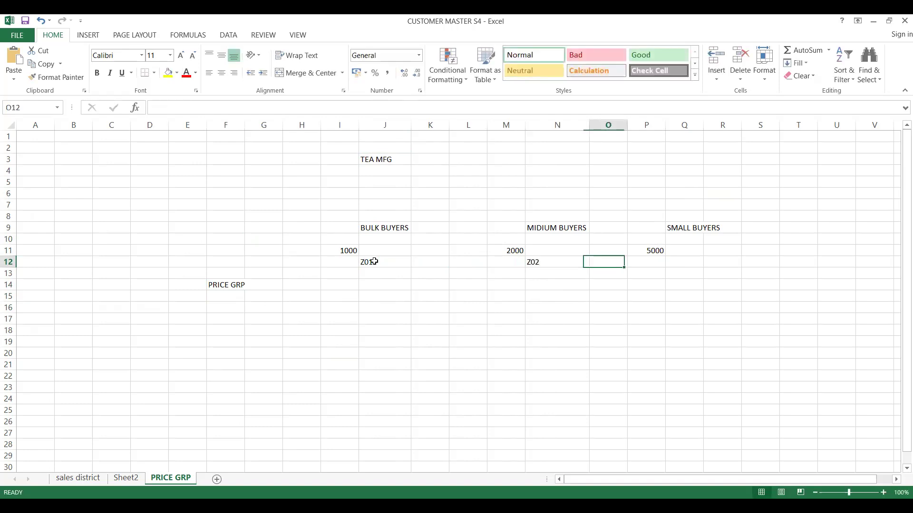
text(Z03)
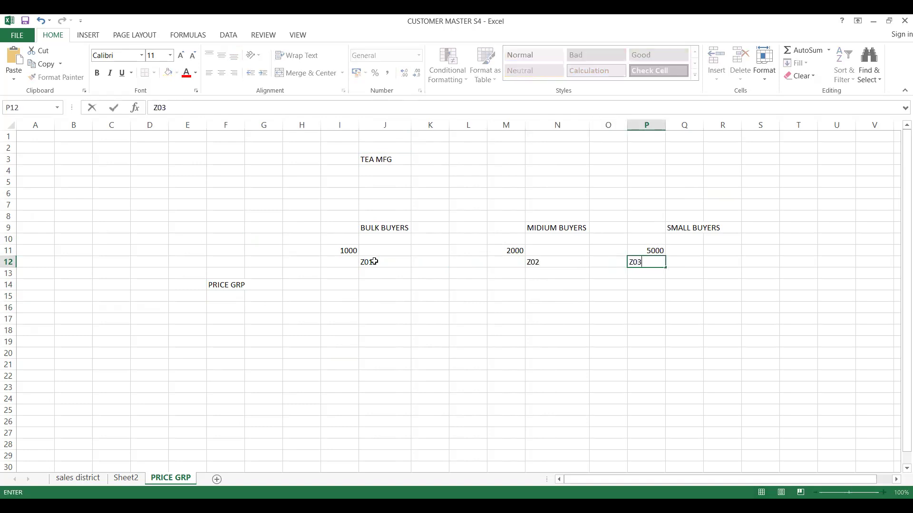
click(333, 309)
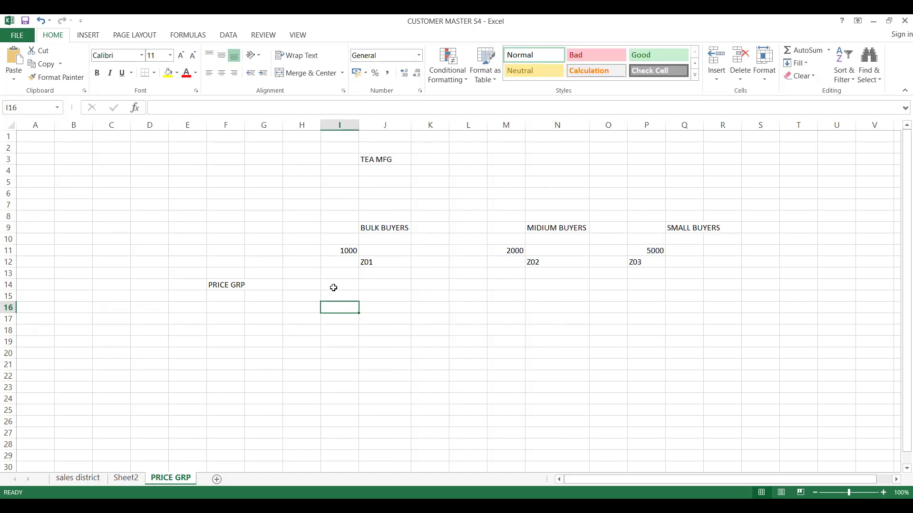
click(266, 288)
click(376, 313)
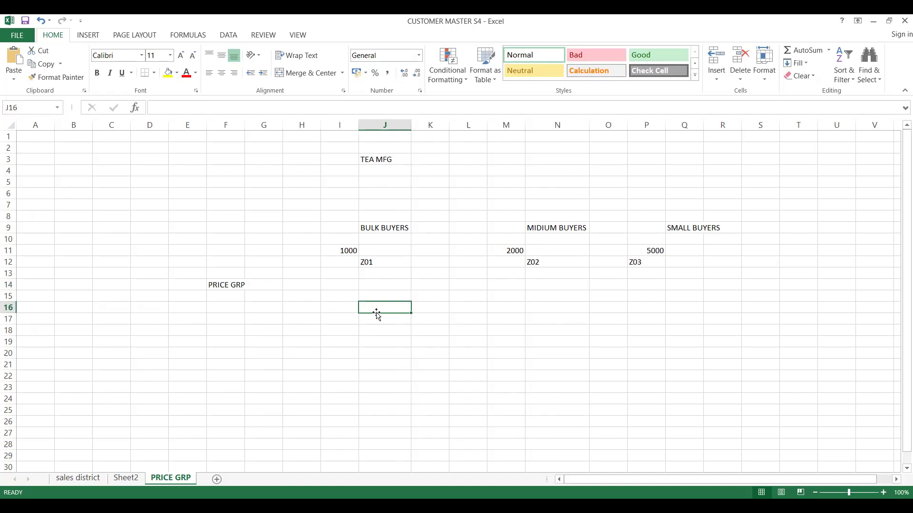
click(375, 321)
click(376, 306)
click(378, 315)
click(374, 305)
click(377, 328)
click(378, 310)
click(388, 319)
Enter COUNTRY WISE, REGION WISE and GROUP WISE in cells J16, J17 and J18.
click(388, 308)
text(COUNTRY WISE)
key(ctrl+Return)
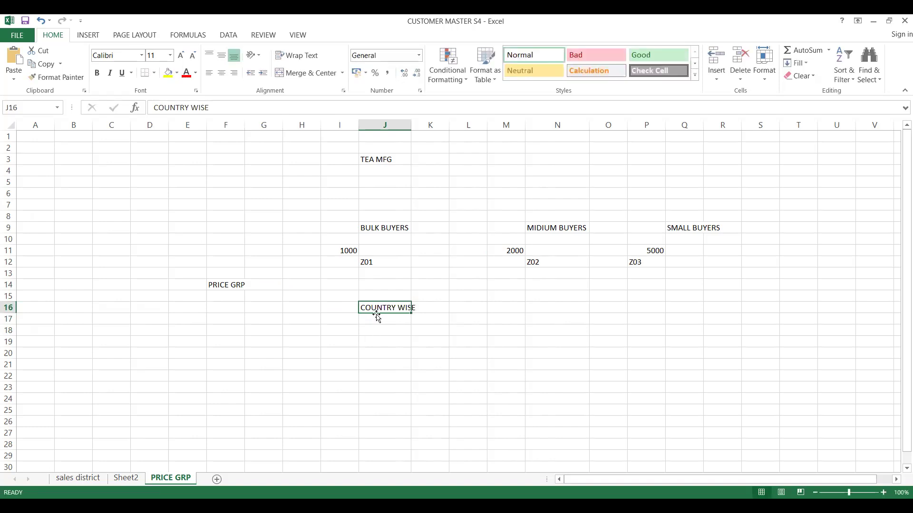
click(381, 319)
text(REGION WISE)
click(383, 328)
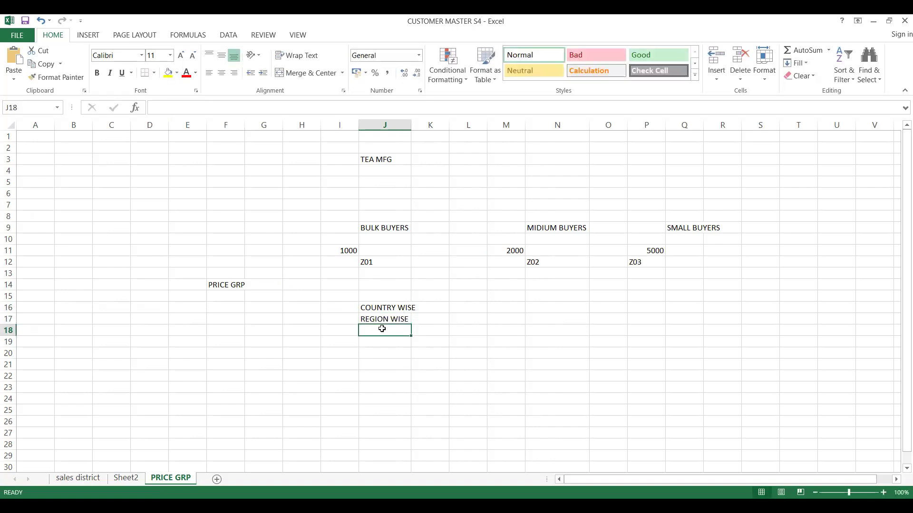
text(G)
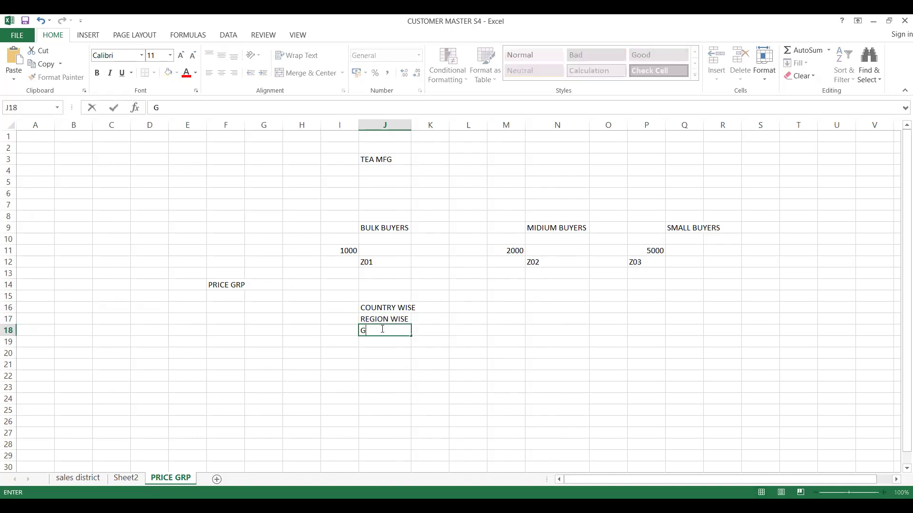
text(ROUP WISE)
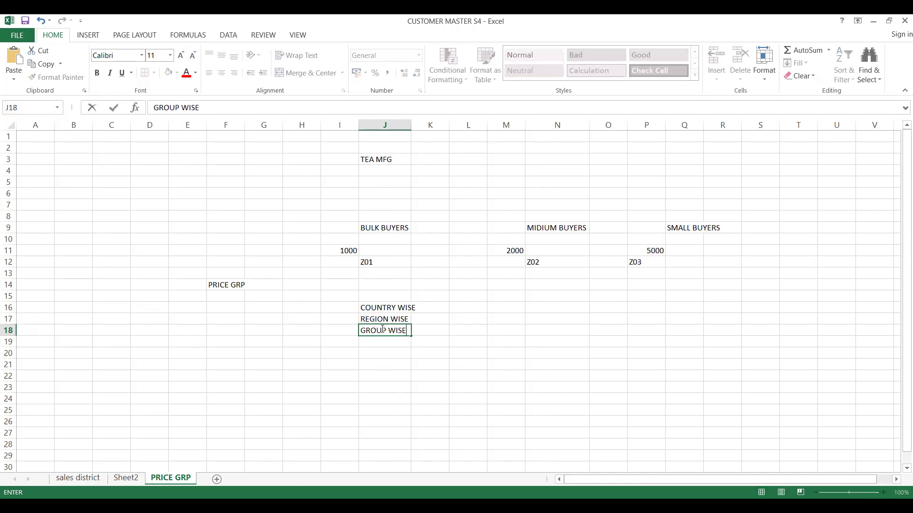
click(383, 363)
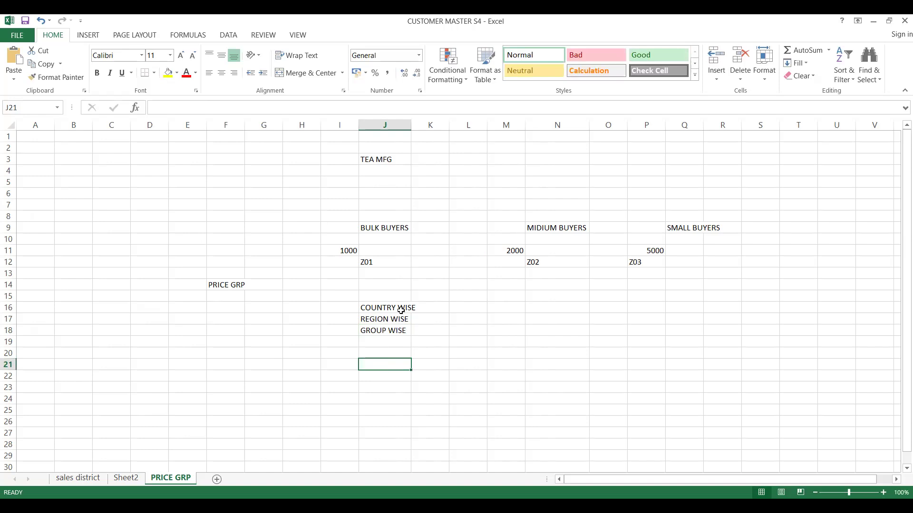
Enter the text SALEORG/Z01 in cell M20.
click(515, 355)
text(SALES/)
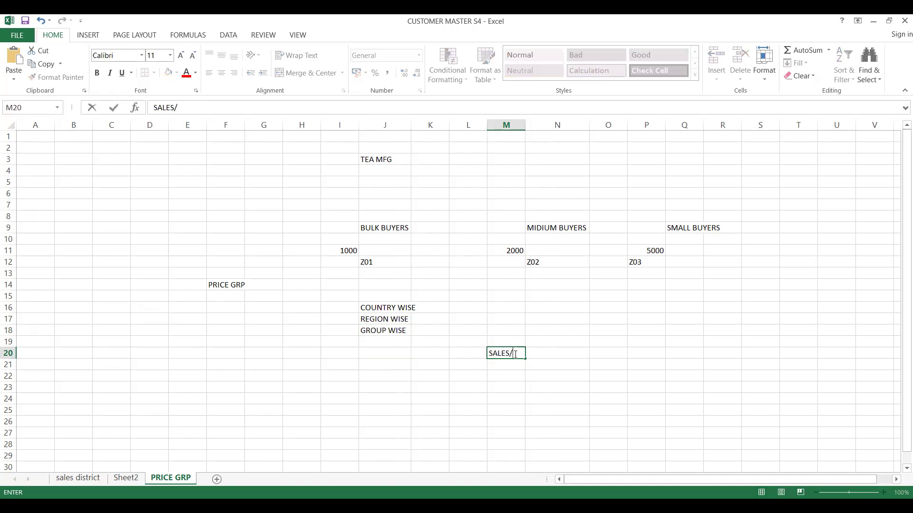
key(BackSpace)
key(BackSpace)
text(ORG/Z01)
key(Return)
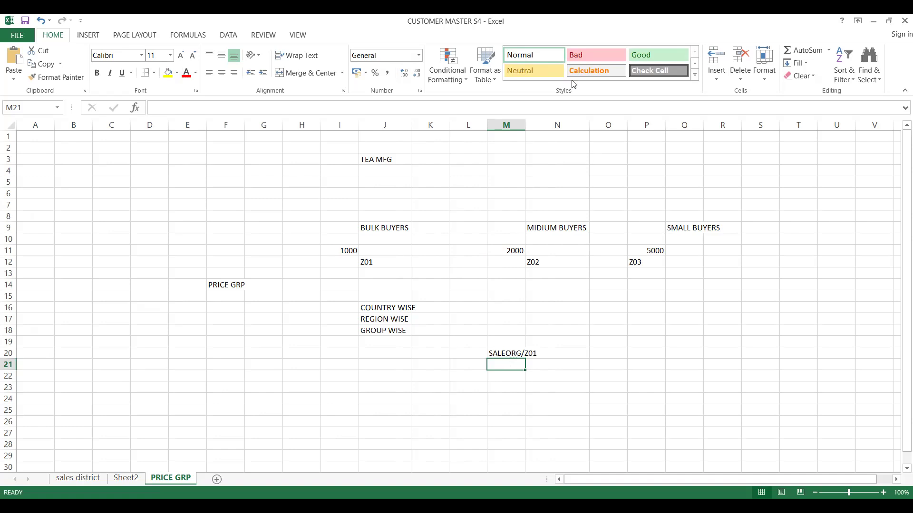
click(370, 318)
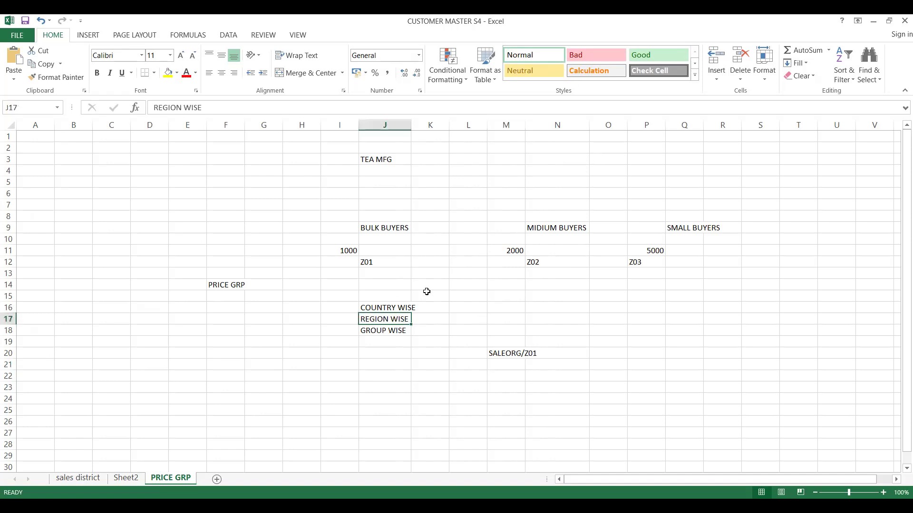
click(404, 270)
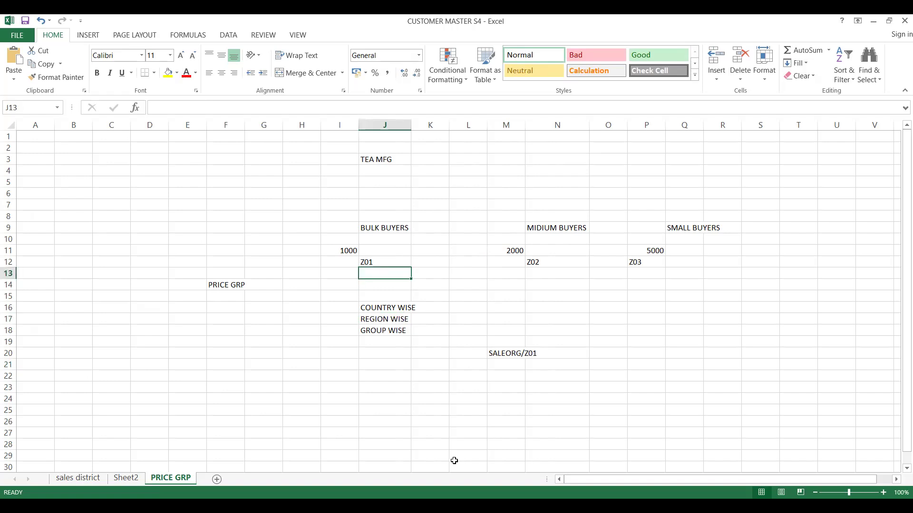
Enter the area-based buyer groups METRO BUYERS in J24 and TOWN BUYERS in M24.
click(388, 397)
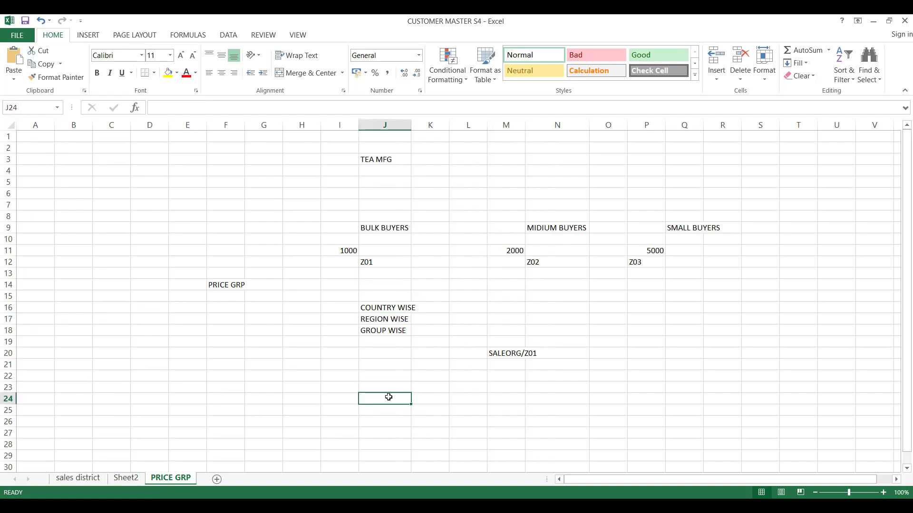
text(METRO C)
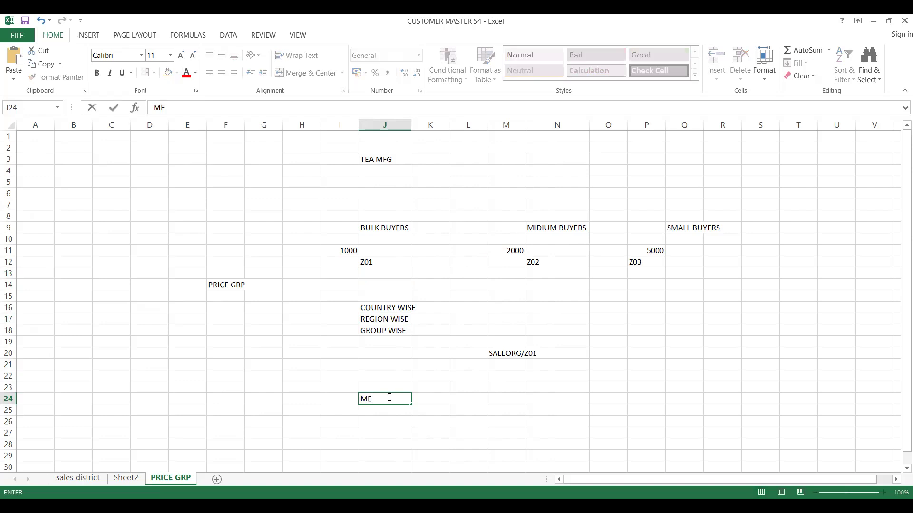
key(BackSpace)
text(BUYERS)
click(385, 410)
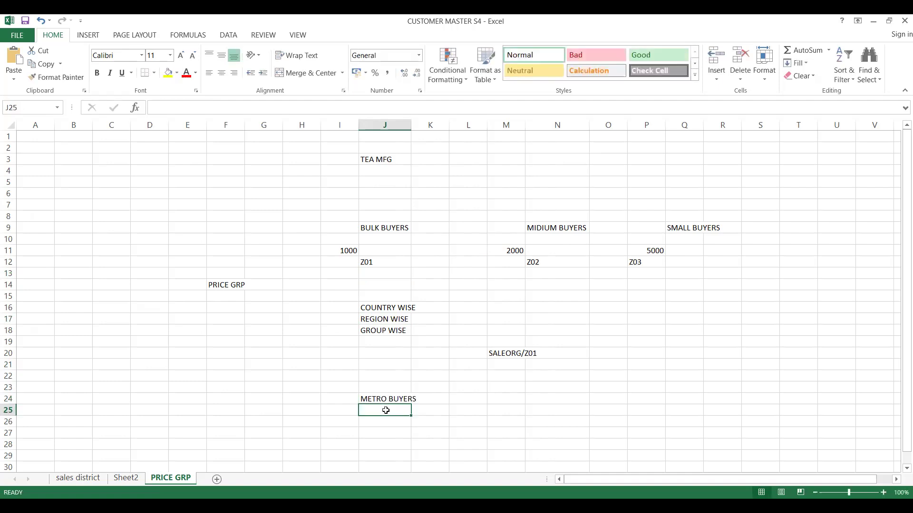
click(492, 401)
text(TOWN)
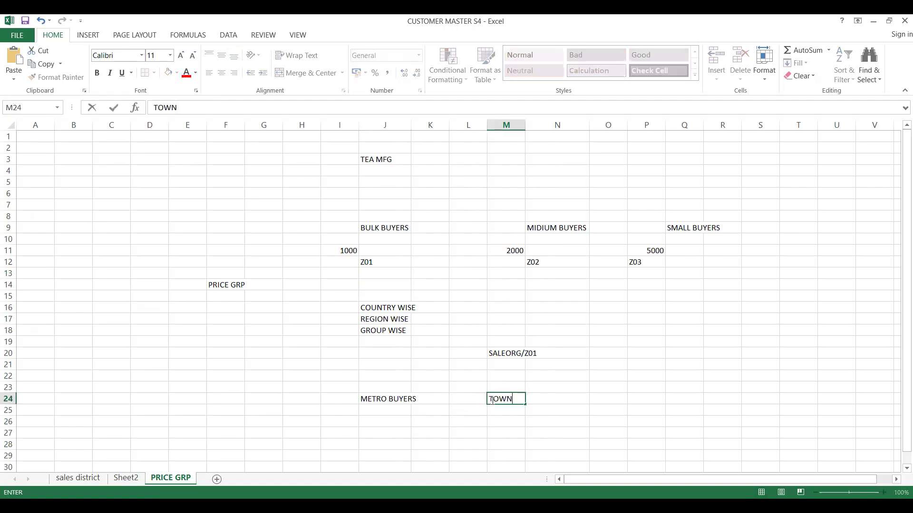
text( BUYERS)
Enter SMALL TOWN OR VILLAGES in O24 and auto-fit the widths of columns O and M.
click(604, 396)
text(S)
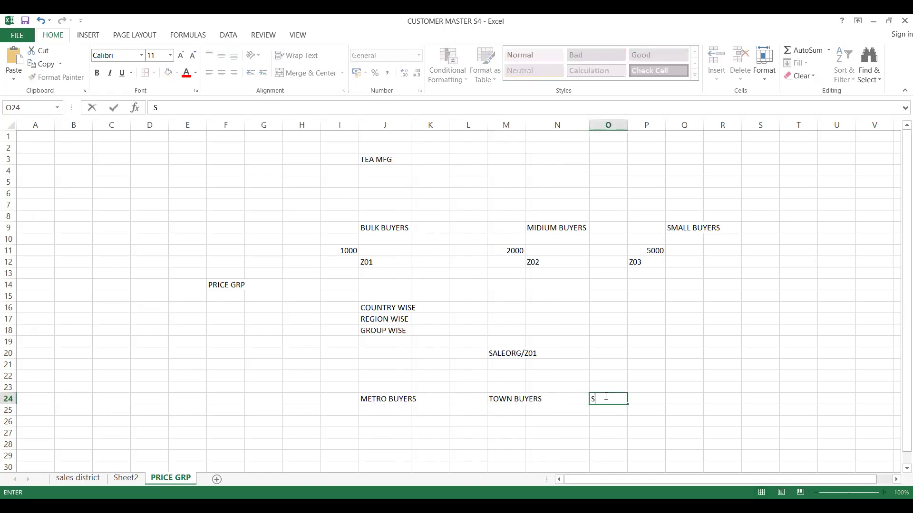
text(MALL TOWN OR VILLAGES)
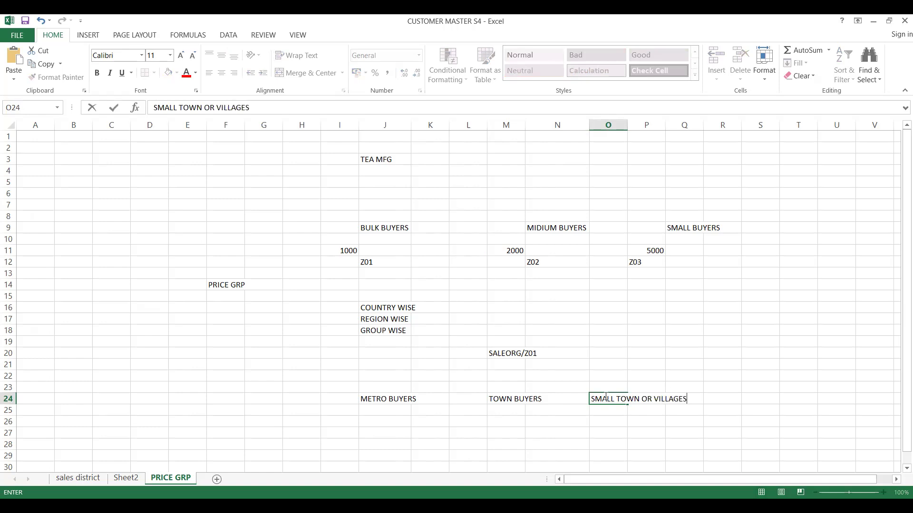
click(575, 410)
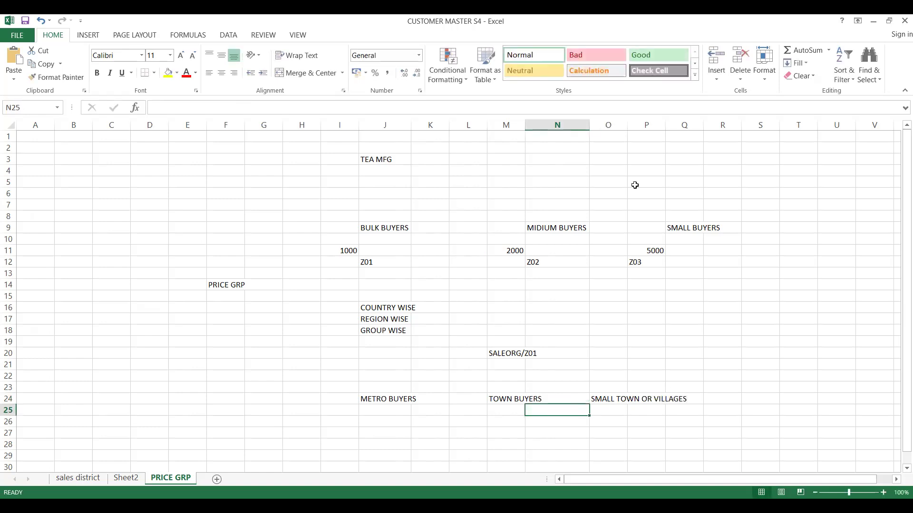
double_click(627, 129)
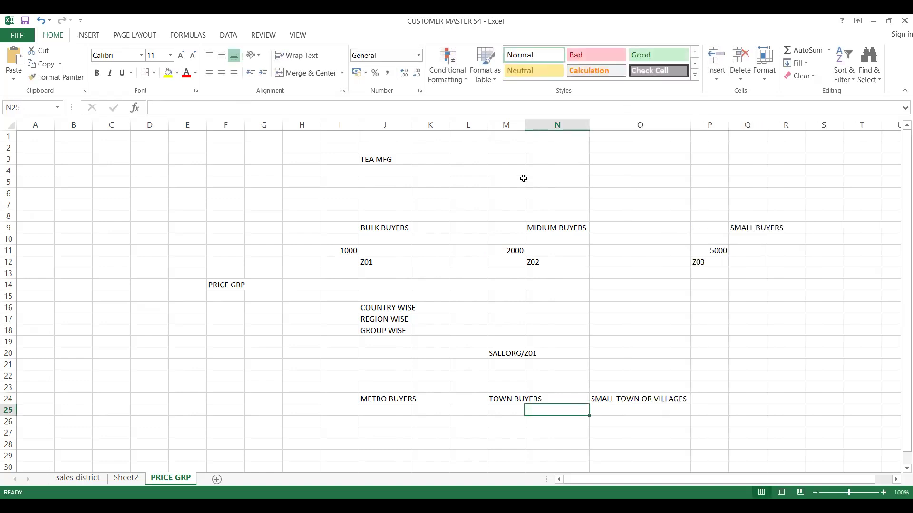
double_click(526, 125)
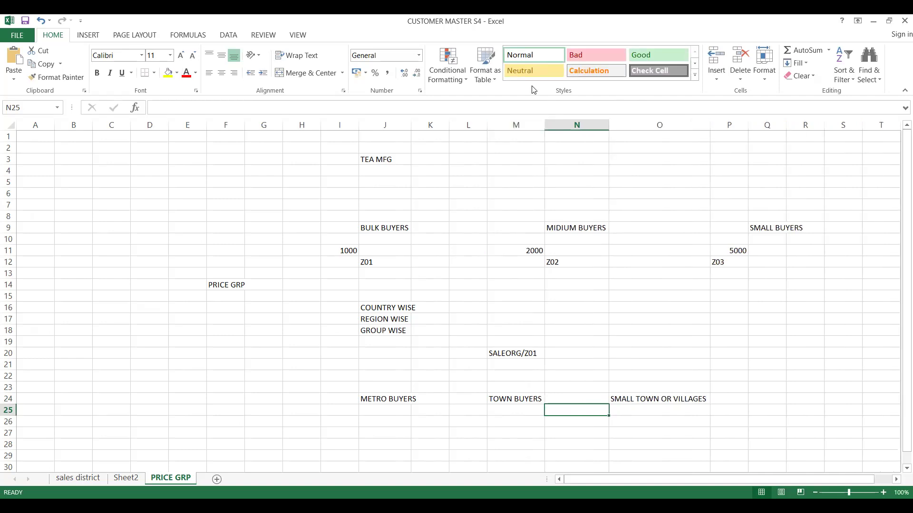
Switch to SAP and select the sold-to party's number in the customer's partner functions.
key(alt+Tab)
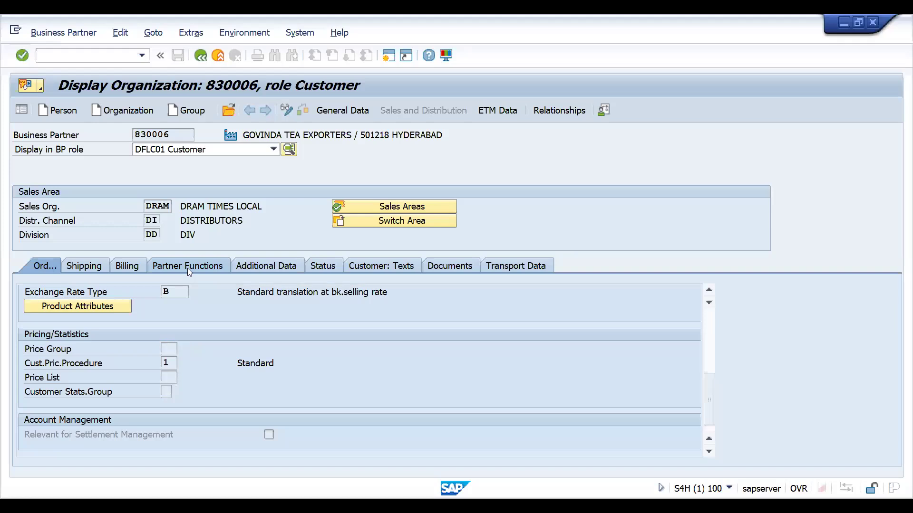
click(187, 267)
click(223, 322)
drag(223, 324, 187, 324)
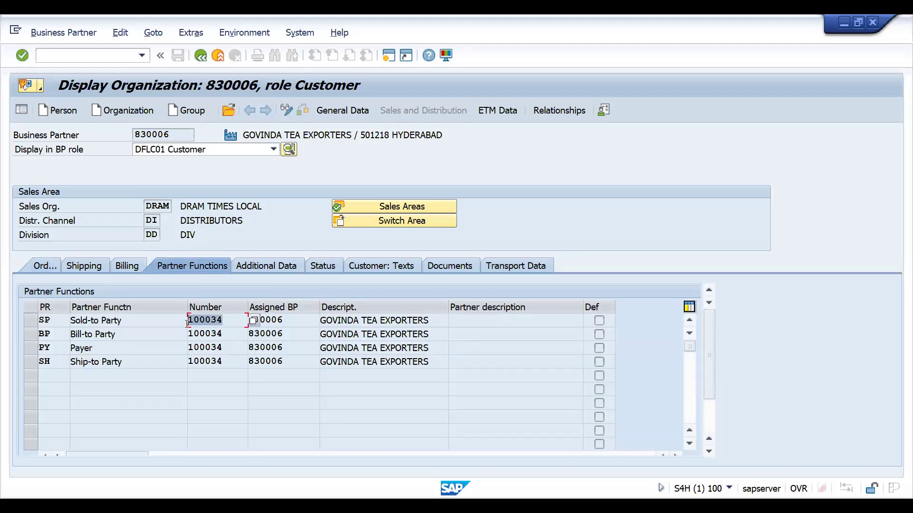
click(187, 324)
Open the General Table Display transaction and load the customer master sales data table KNVV.
click(92, 56)
text(/NSE16)
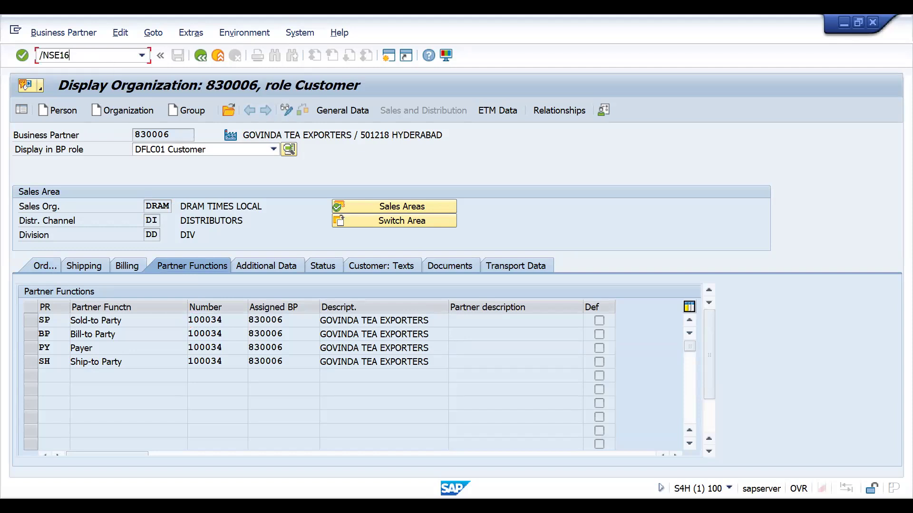
key(Return)
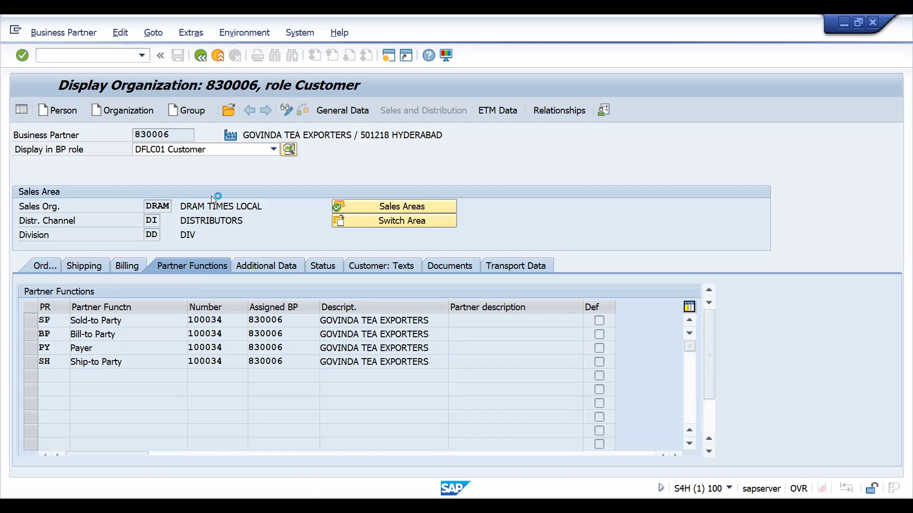
text(KNVV)
key(Return)
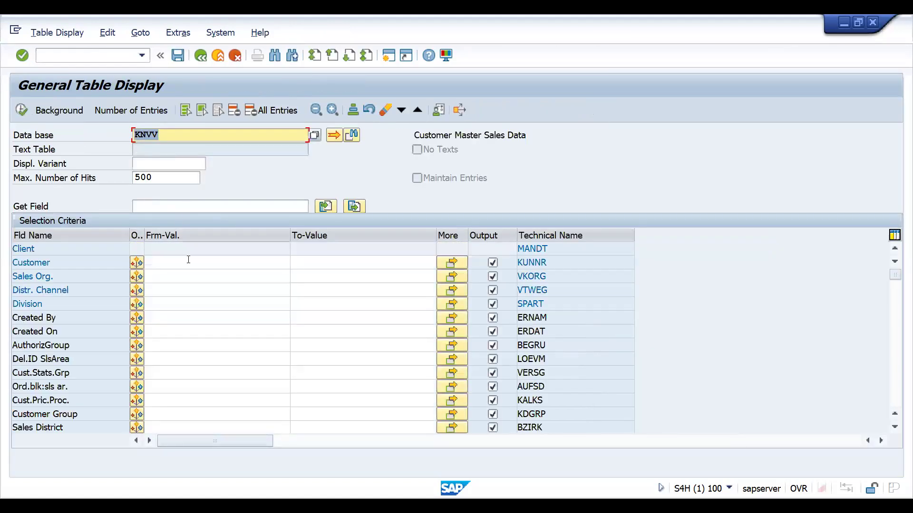
Display the KNVV entries for sales organization DRAM and select the Customer column in the result list.
click(184, 262)
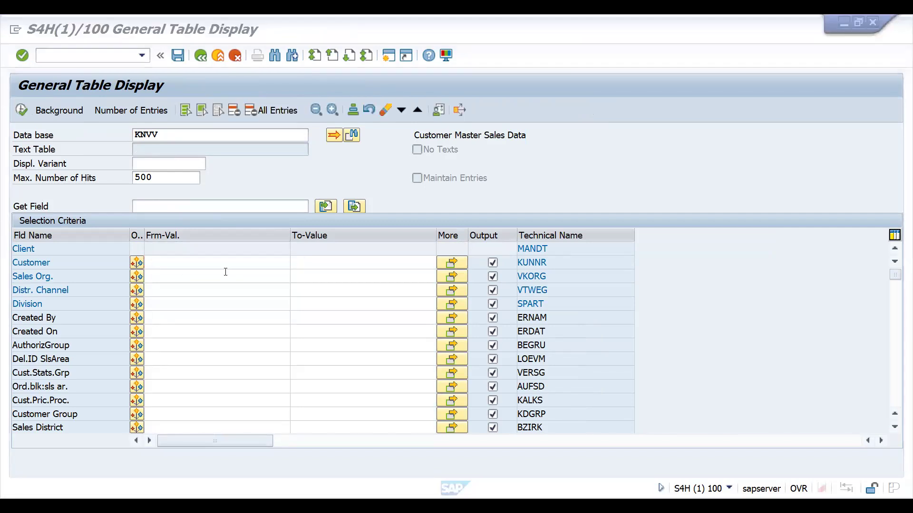
click(154, 274)
text(DRA)
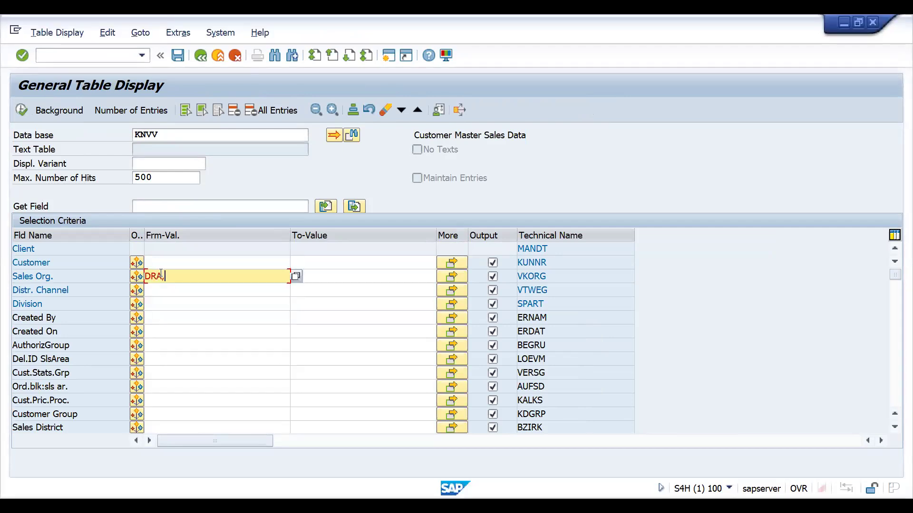
text(M)
key(Return)
click(20, 108)
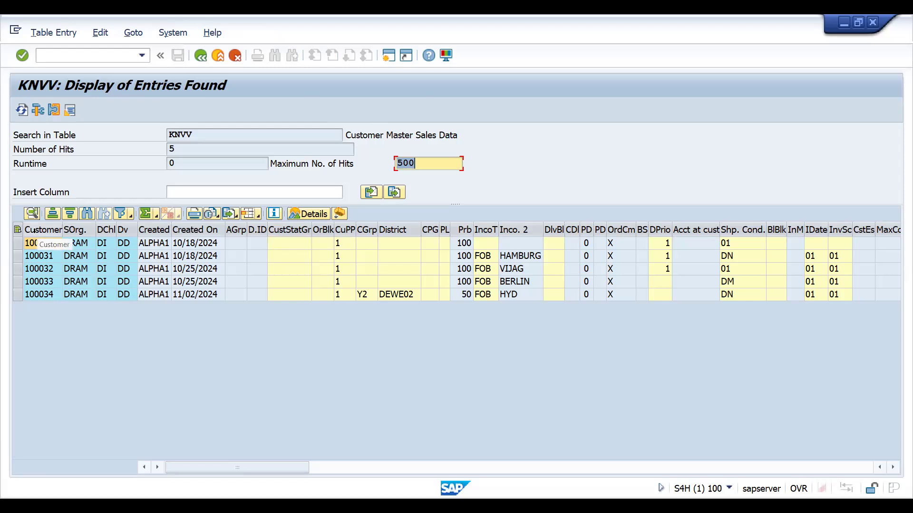
click(36, 231)
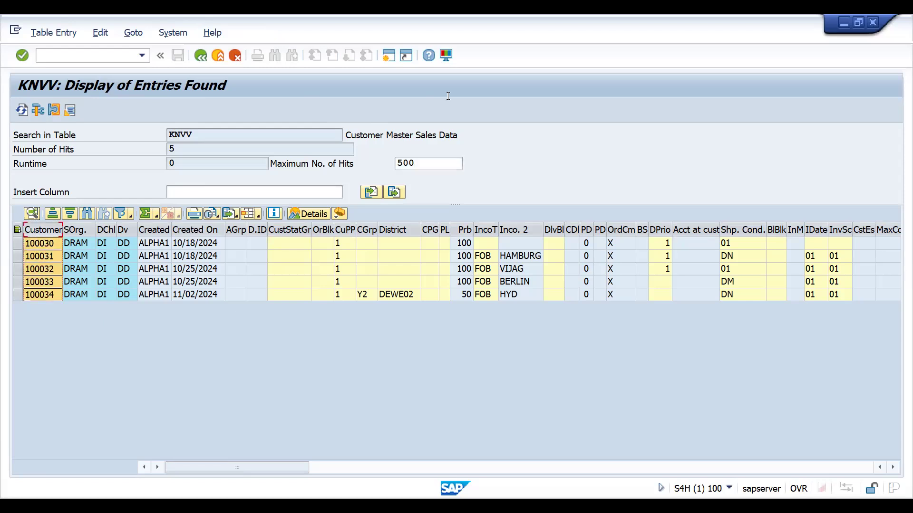
Switch to Excel, paste the copied customer numbers starting at F21, and auto-fit the width of column F.
key(alt+Tab)
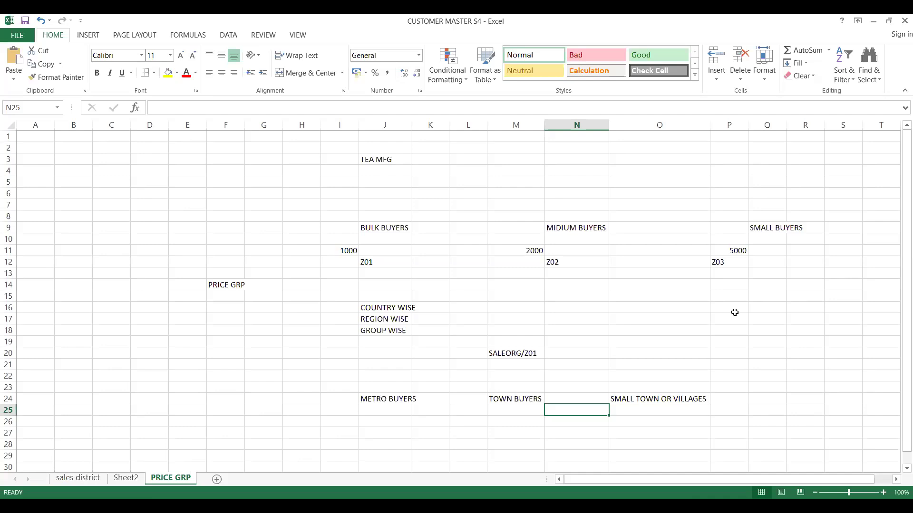
click(224, 368)
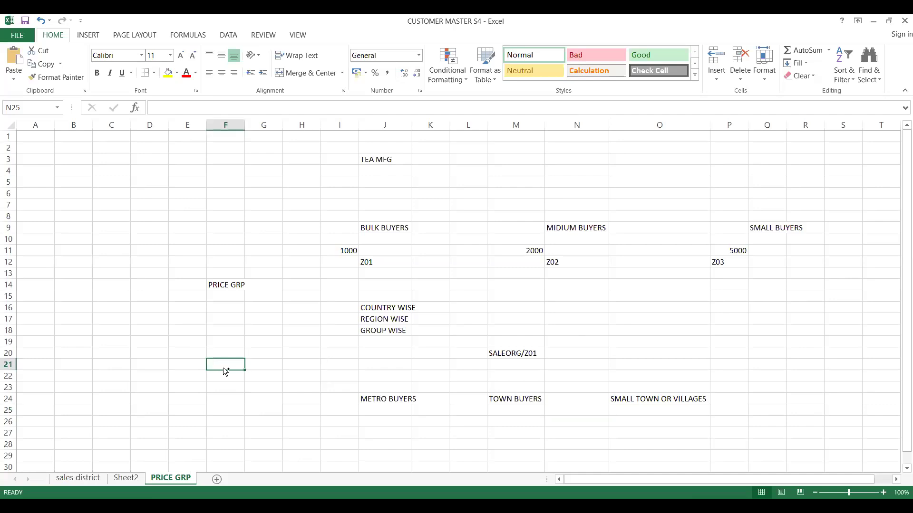
key(ctrl+v)
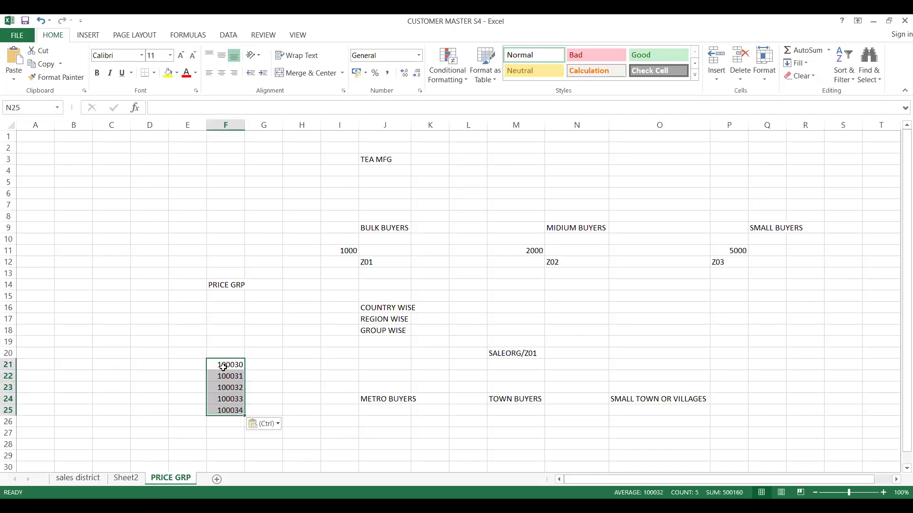
double_click(244, 128)
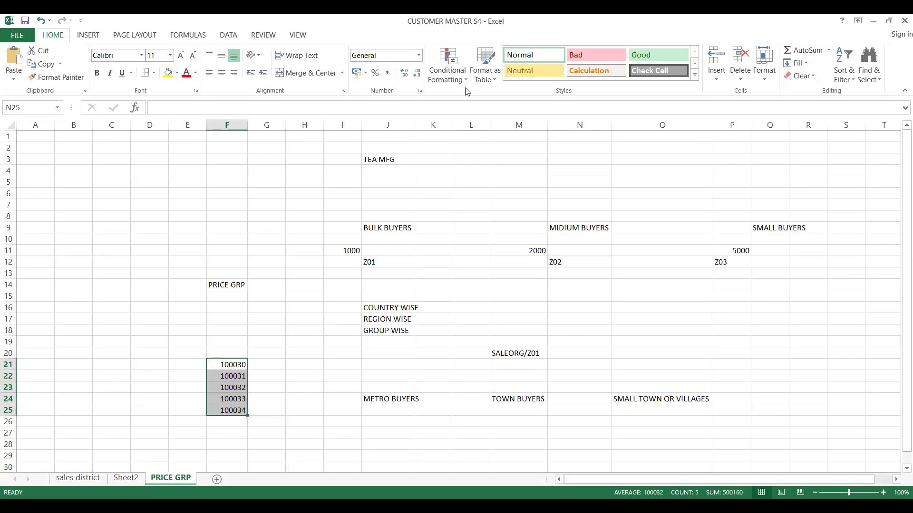
Switch to the browser and look through the SAP courses listed on the instructor's Udemy profile.
key(alt+Tab)
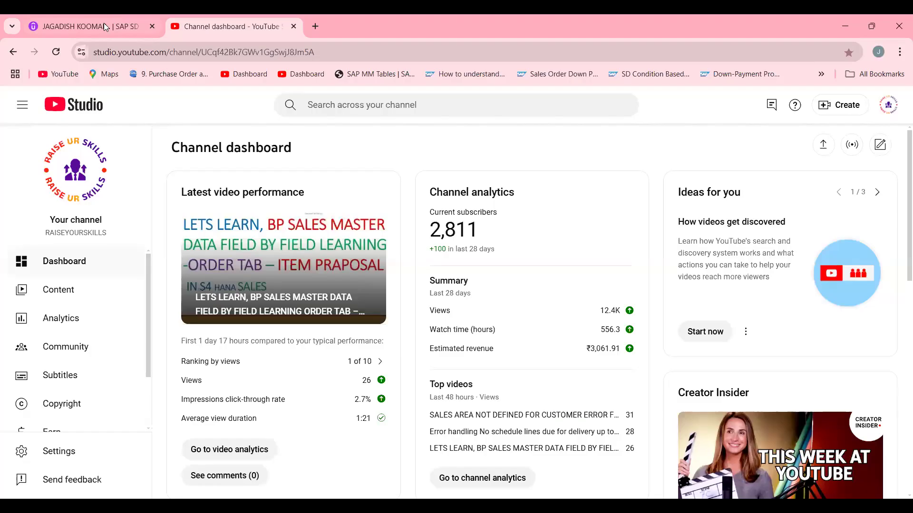
click(103, 23)
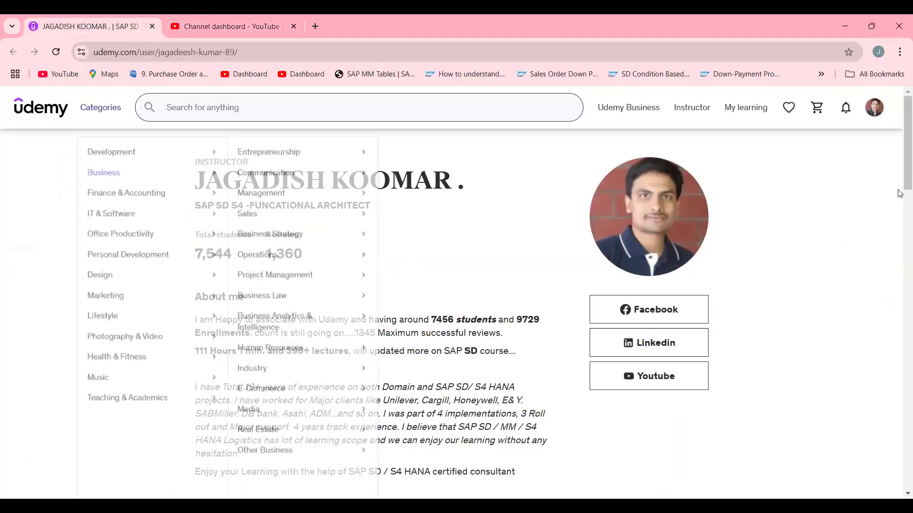
drag(900, 175, 899, 291)
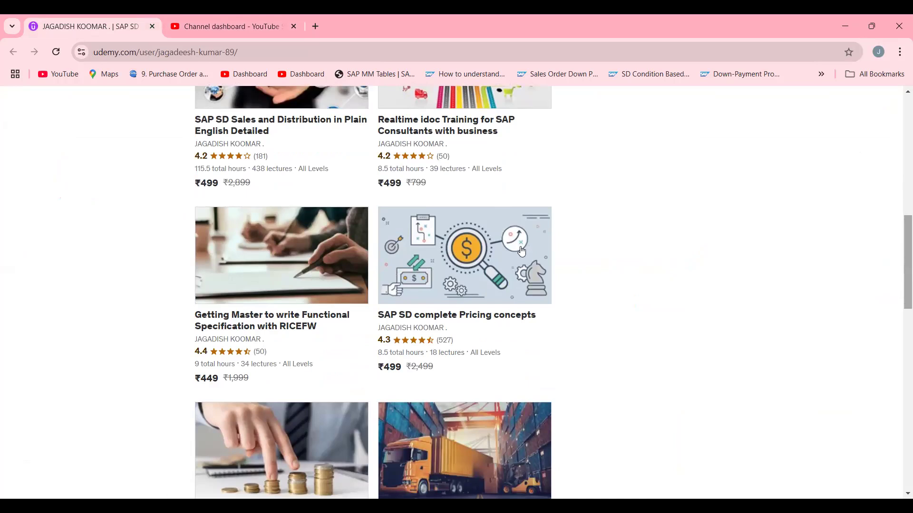
scroll(901, 290, down, 4)
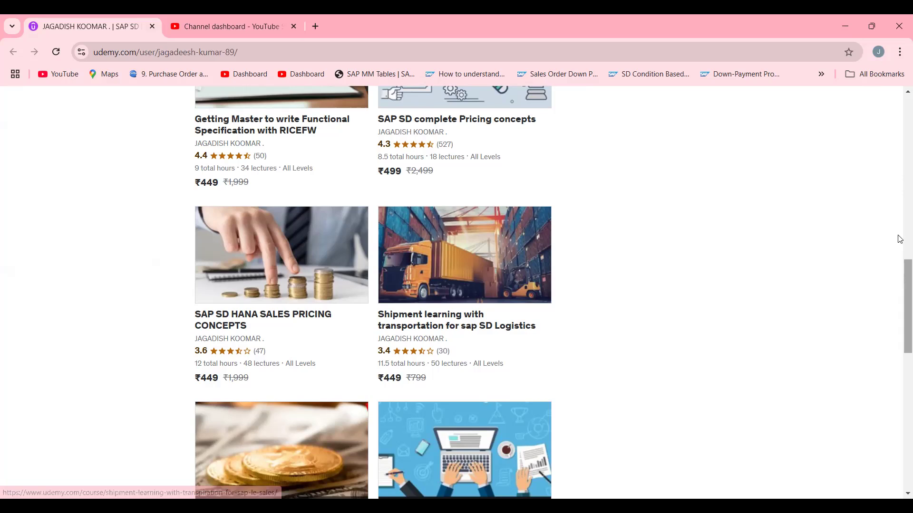
scroll(900, 239, up, 5)
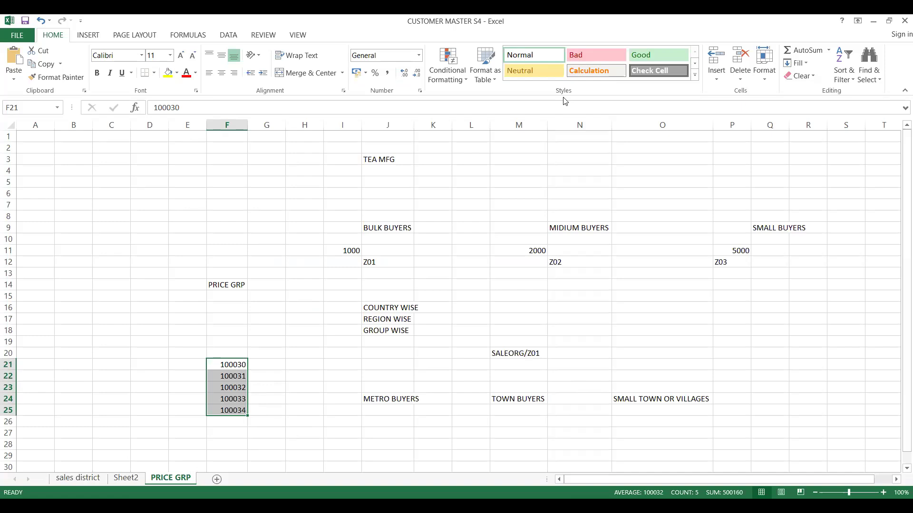
Switch to SAP, replace the KNVV list with transaction SPRO, and display the SAP Reference IMG.
key(alt+Tab)
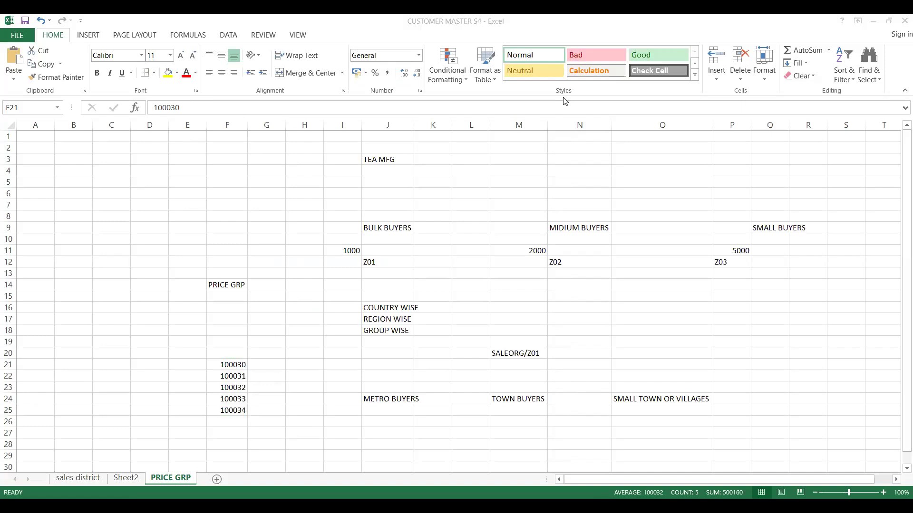
key(alt+Tab)
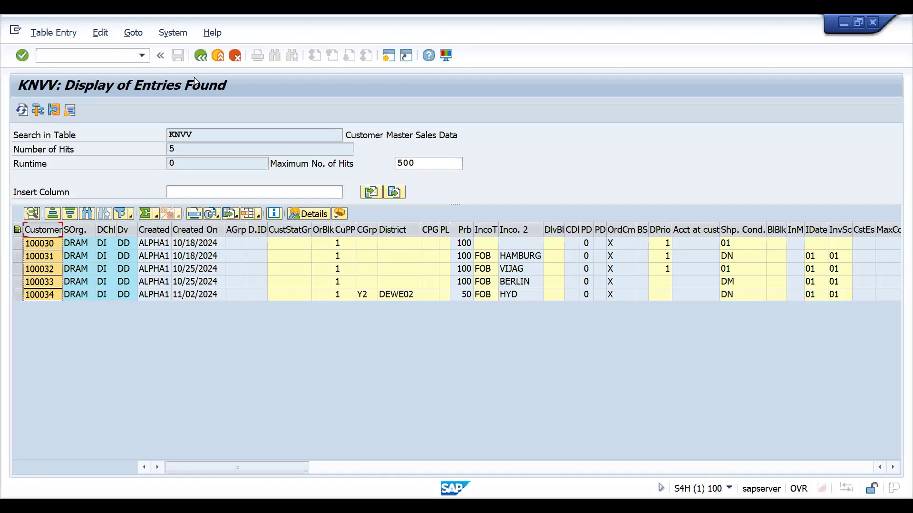
click(101, 56)
text(/NSPRO)
key(Return)
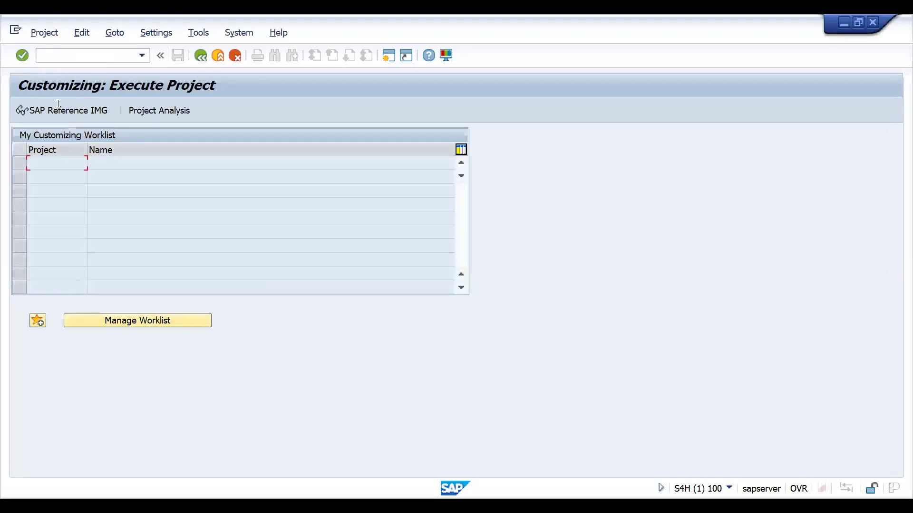
click(60, 113)
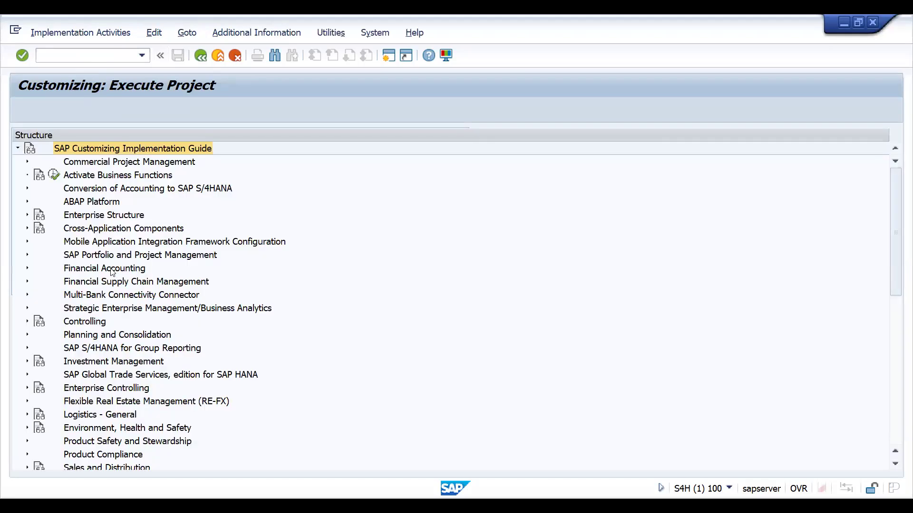
Expand the Sales and Distribution node in the Customizing Implementation Guide structure.
click(99, 261)
key(Down)
key(Down)
key(Down)
key(Down)
key(Down)
key(Down)
key(Down)
key(Down)
key(Down)
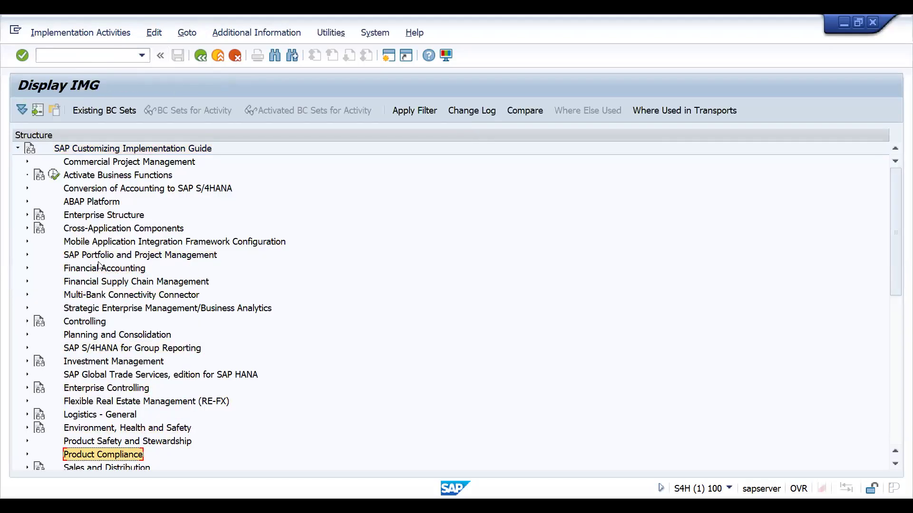
key(Right)
Expand Basic Functions under Sales and Distribution and open its Pricing node.
key(Down)
key(Down)
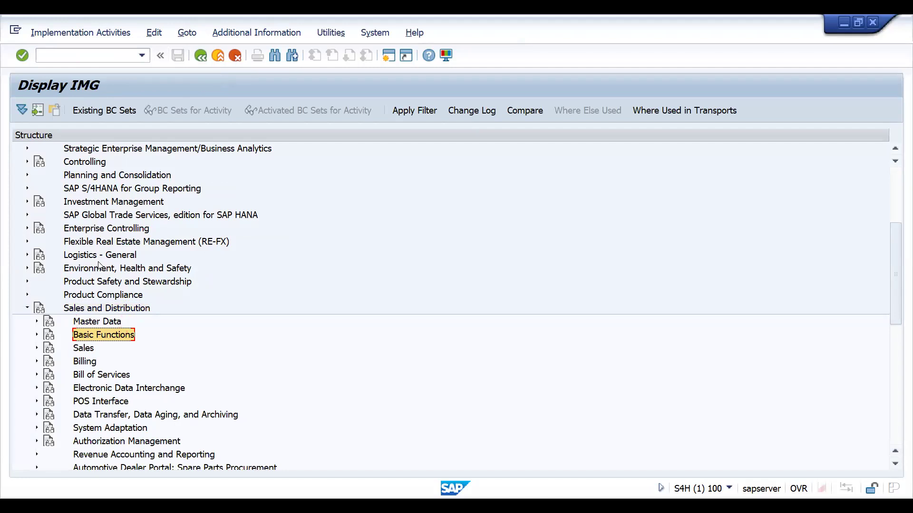
key(Right)
key(Down)
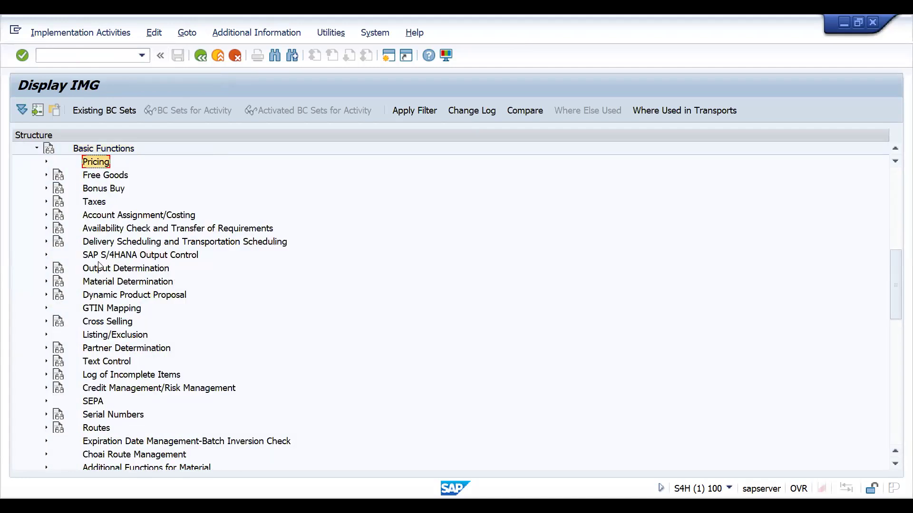
key(Down)
key(Up)
key(Right)
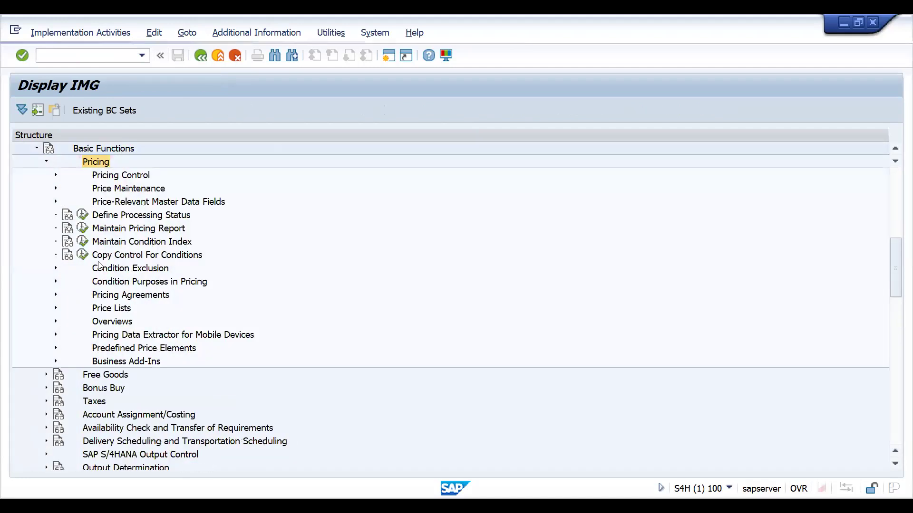
key(Down)
key(Down)
key(Down)
key(Down)
key(Down)
key(Down)
key(Down)
key(Down)
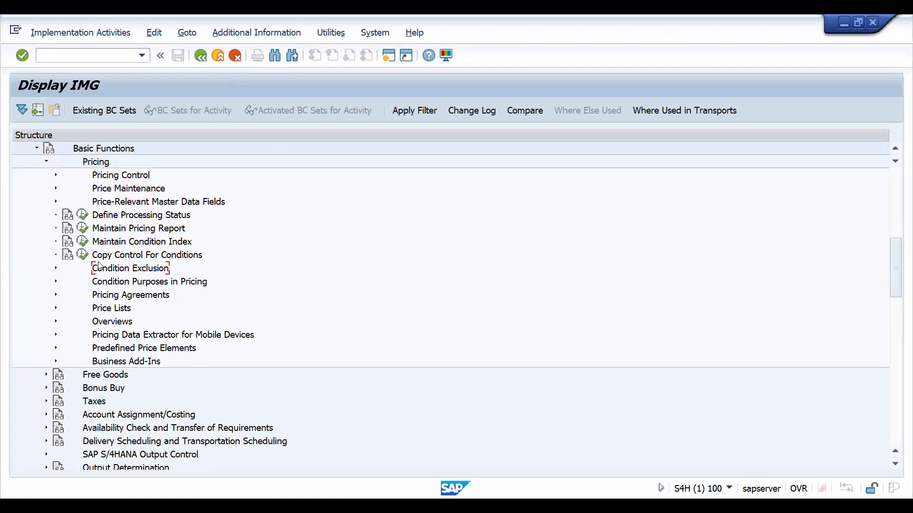
key(Down)
key(Down)
key(Down)
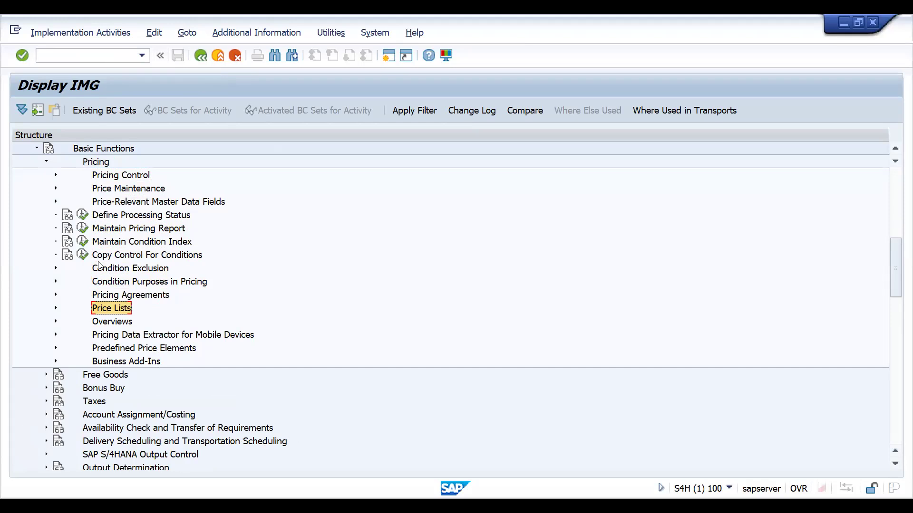
key(Right)
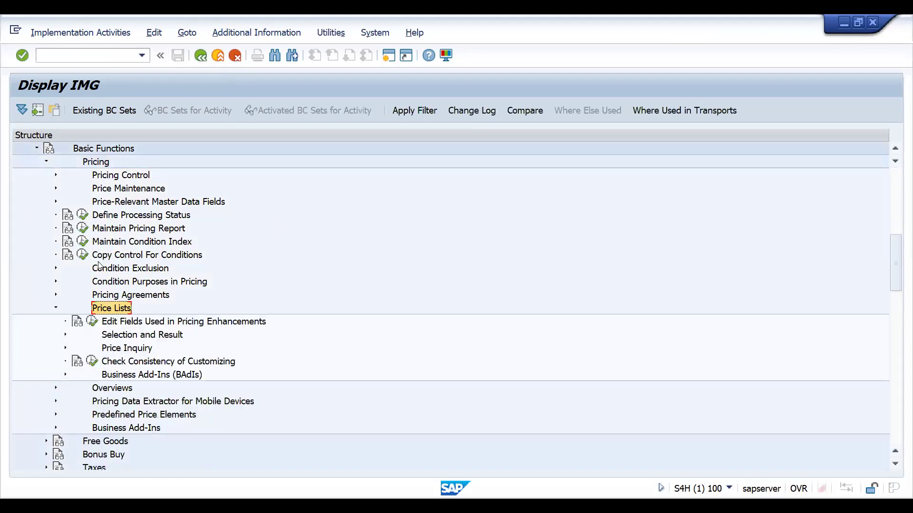
key(Left)
key(Up)
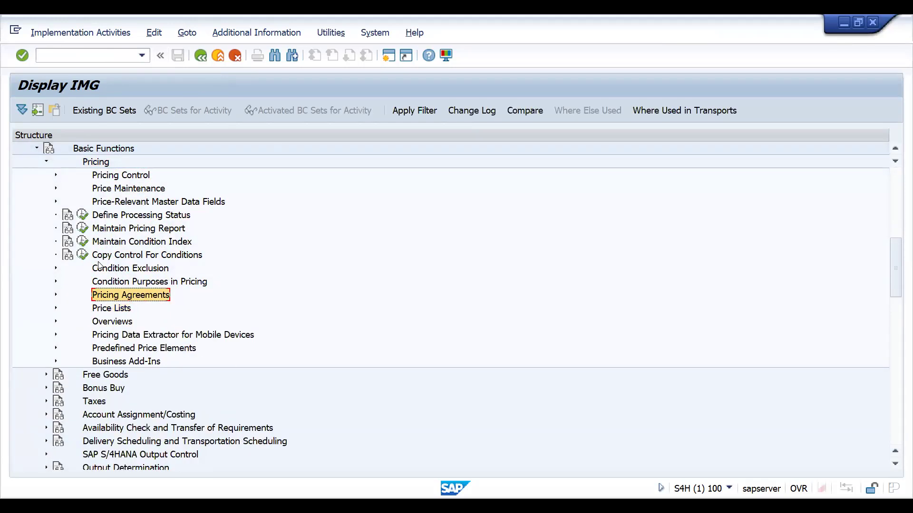
Expand Price-Relevant Master Data Fields under Pricing and execute the Set Price Groups for Customers activity.
key(Up)
key(Up)
key(Up)
key(Up)
key(Up)
key(Up)
key(Up)
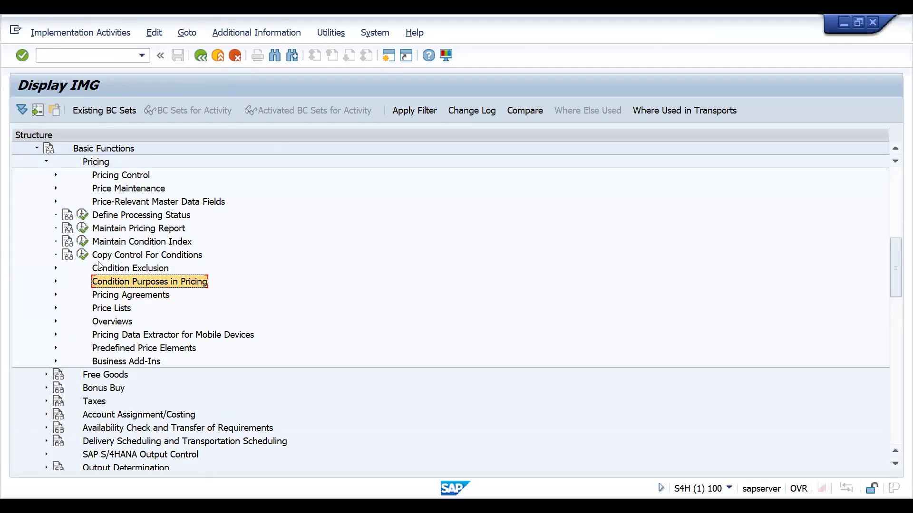
key(Right)
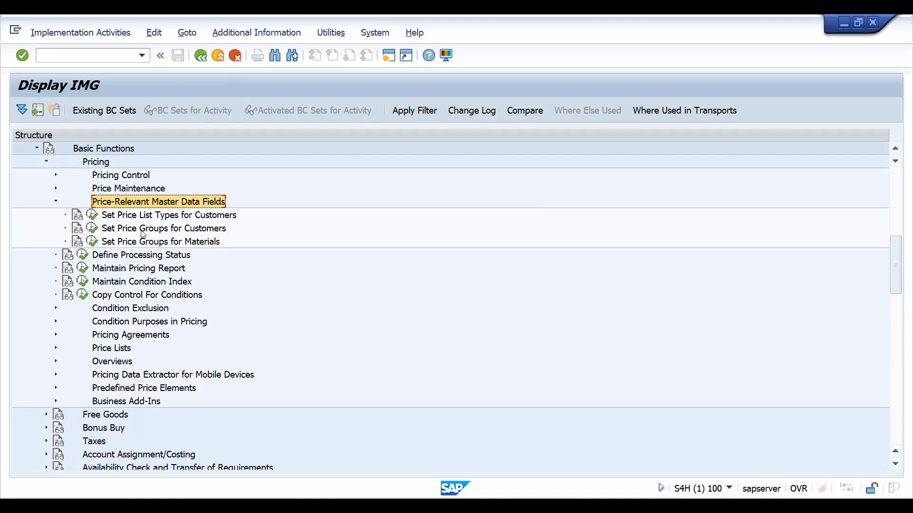
click(93, 229)
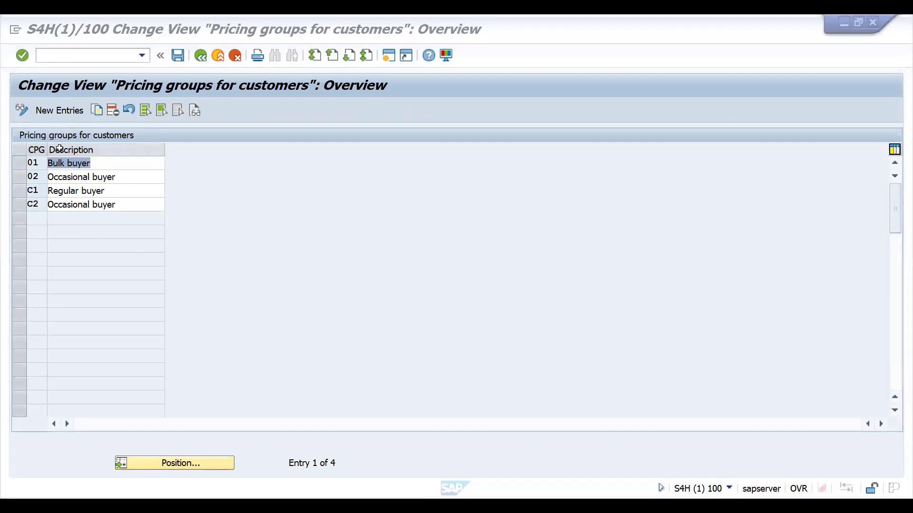
Add new customer pricing groups D1 with description METRO BUYERS and D2 with description TOWN BUYERS.
click(65, 120)
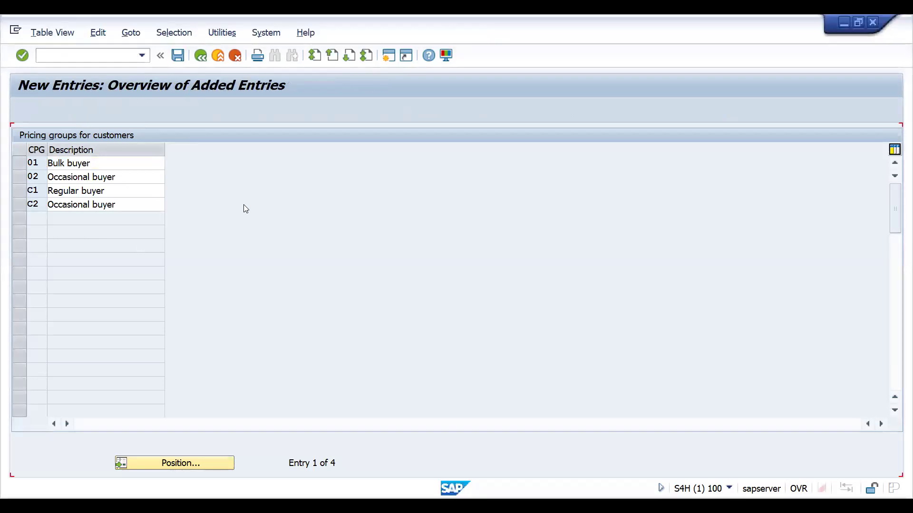
text(Z)
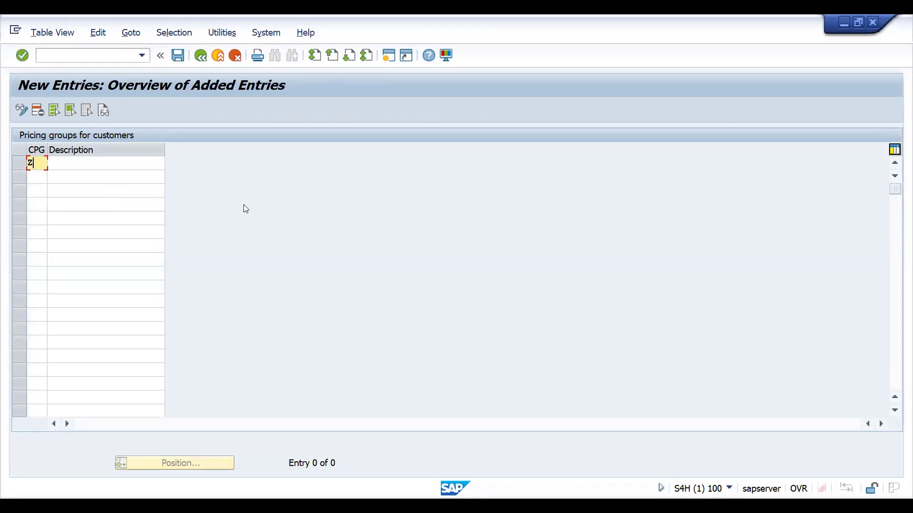
key(BackSpace)
text(D1)
key(Tab)
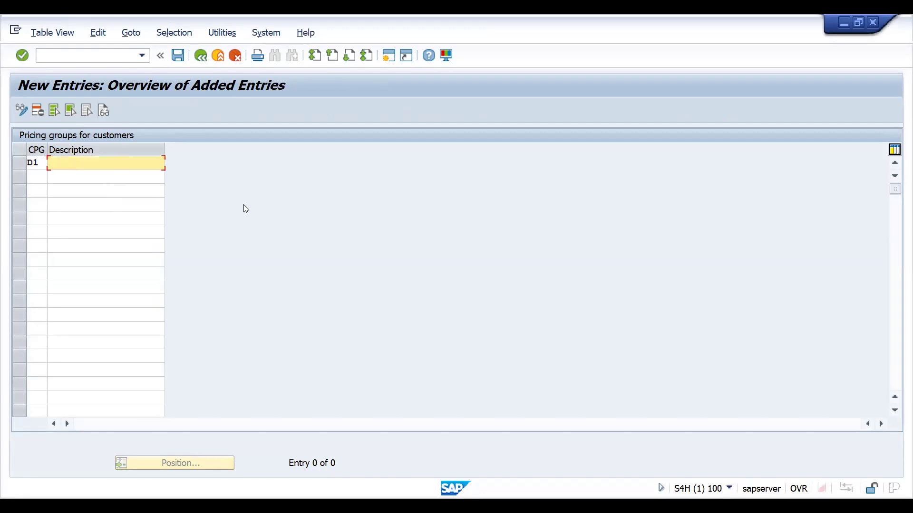
text(METRO BUYERS)
click(42, 178)
text(D2)
key(Tab)
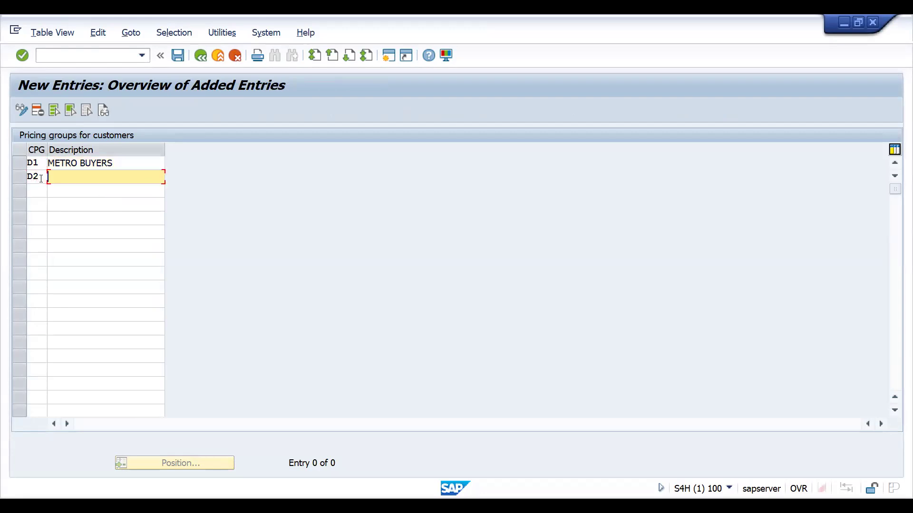
text(TOWN BUYERS)
Add customer pricing group D3 with the description SMALL TOWN OR VILLA.
click(36, 190)
text(D3)
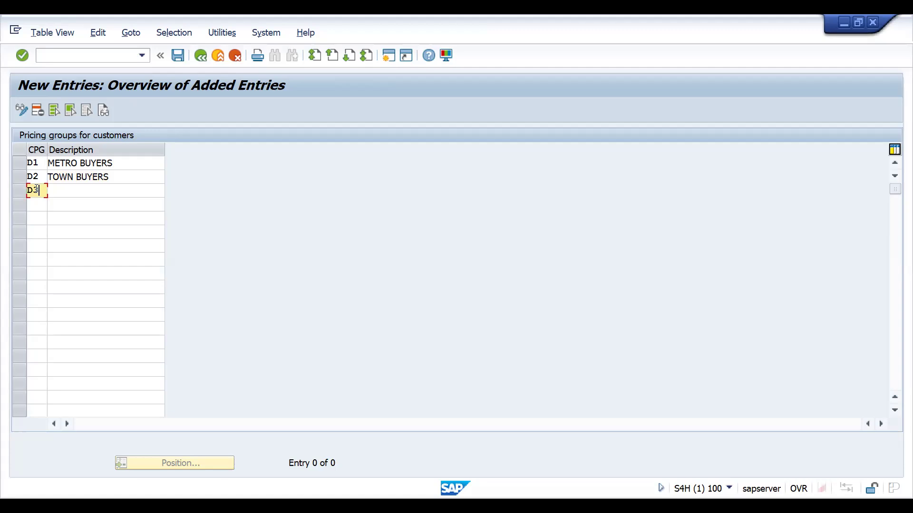
key(Tab)
text(SMAL)
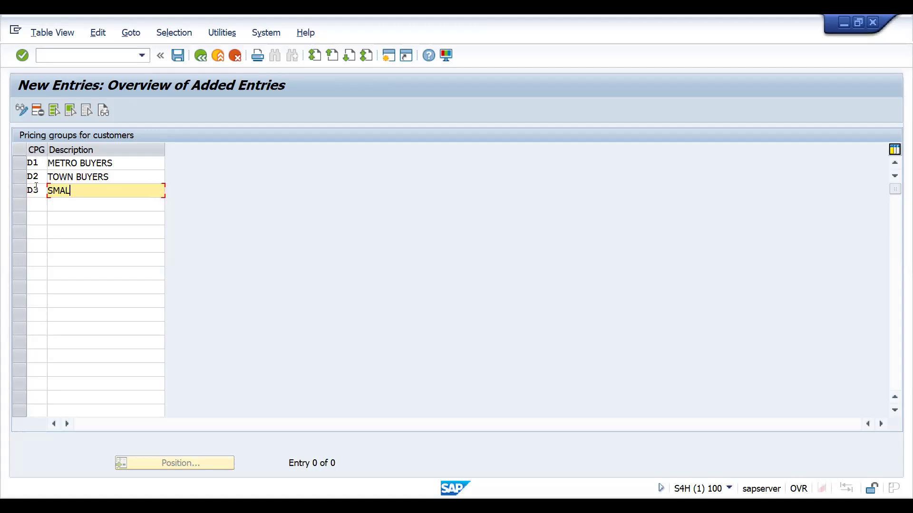
text(L TOWN OR VILLAG)
key(BackSpace)
key(BackSpace)
key(BackSpace)
key(BackSpace)
key(BackSpace)
key(BackSpace)
text(VILLA)
Add customer pricing group D4 with the description OTHERS and validate the entries.
click(38, 205)
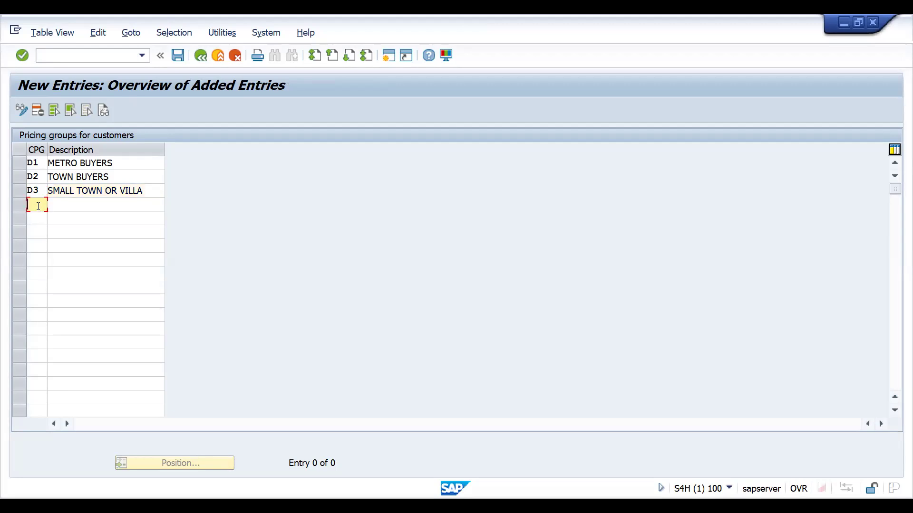
text(D4)
key(Tab)
text(OTHERS)
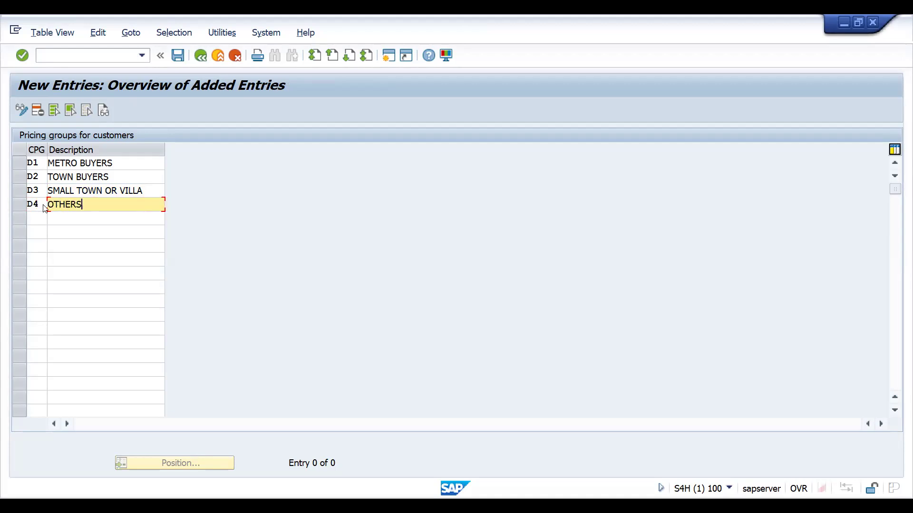
key(Return)
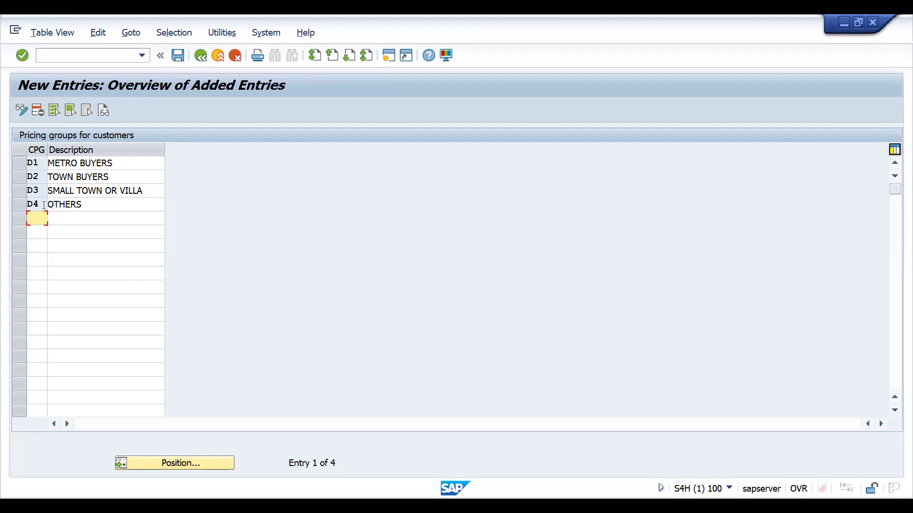
Save the new customer pricing groups and go back from the new entries view.
key(ctrl+s)
key(Return)
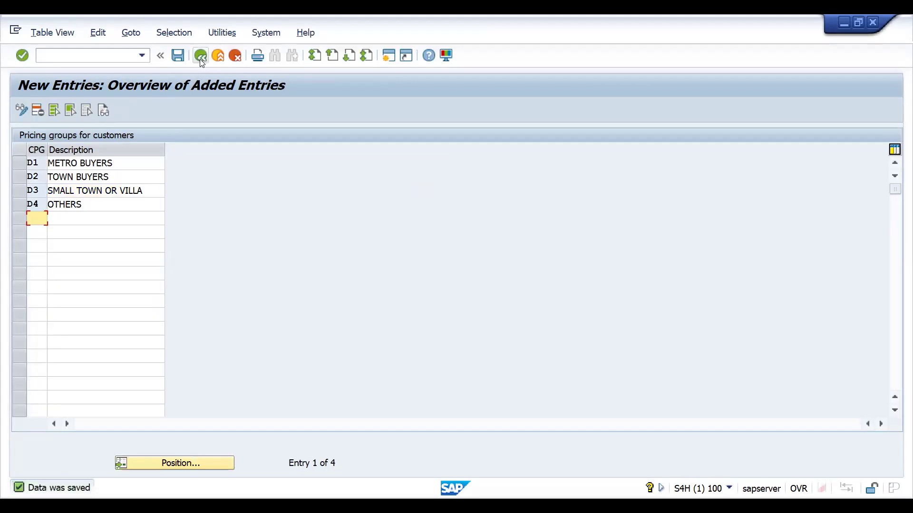
click(200, 59)
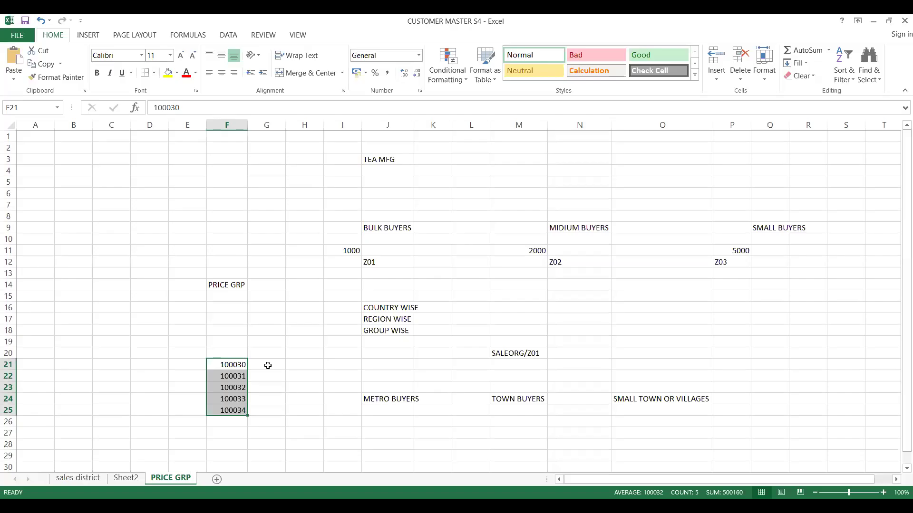
Enter price group D1 in G21 and G22 beside the first two customer numbers.
click(267, 366)
text(D1)
key(Return)
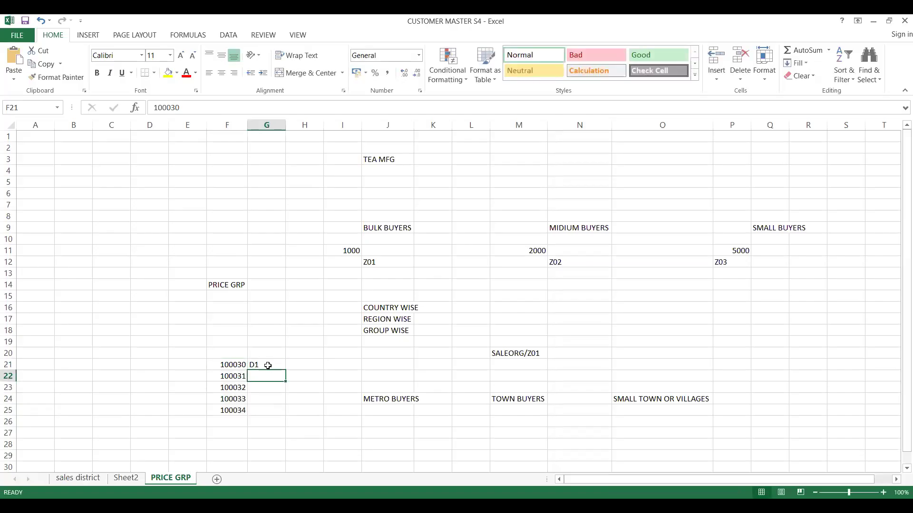
text(D1)
key(Return)
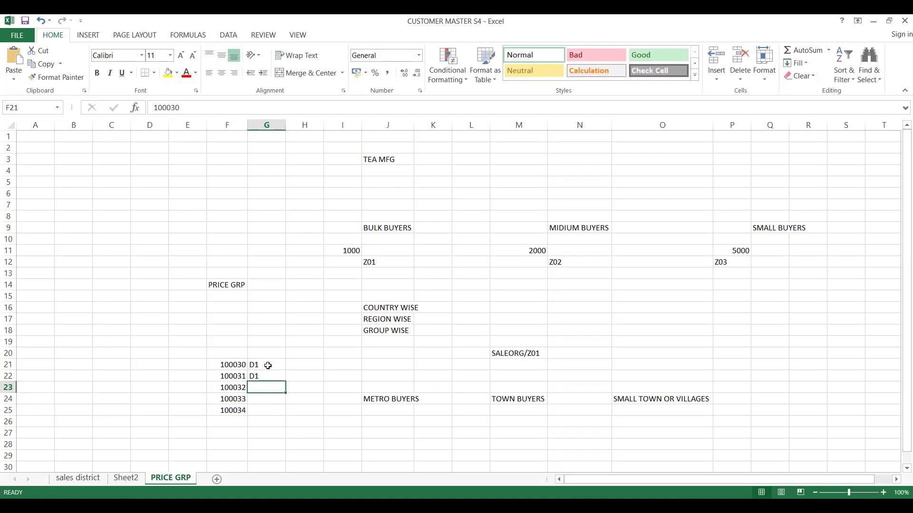
Assign price group D2 to the customers in rows 23 and 24, and D3 to the one in row 25.
text(D2)
key(Return)
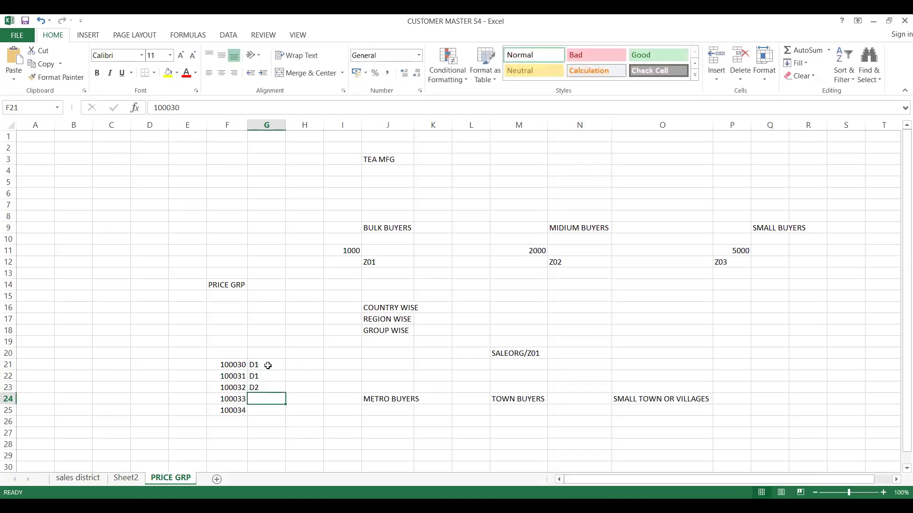
text(D2)
key(Return)
text(D)
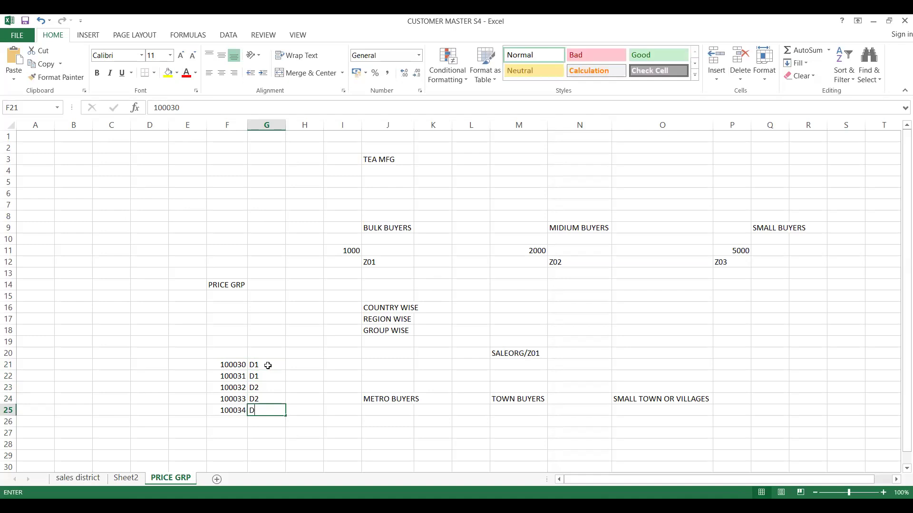
text(3)
key(Up)
key(Up)
key(Up)
key(Up)
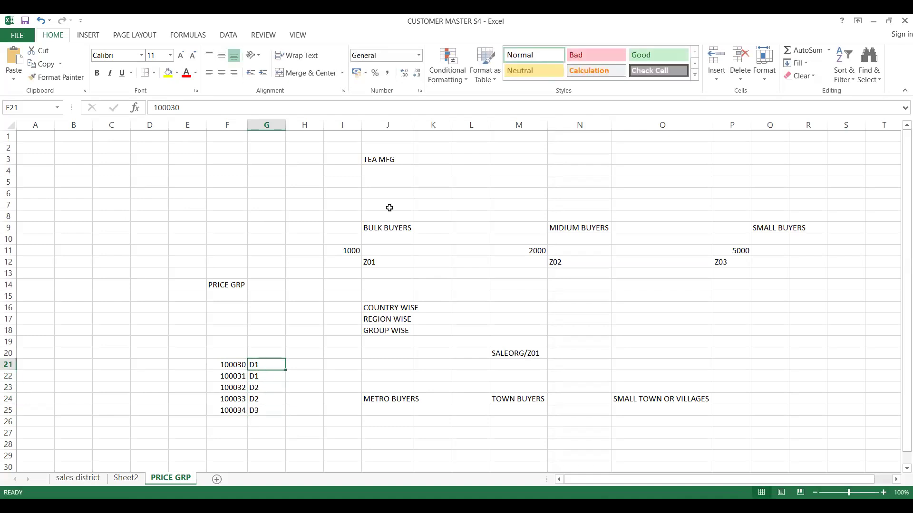
Switch to SAP, go to Maintain Business Partner and search for business partners with search term TEA.
key(alt+Tab)
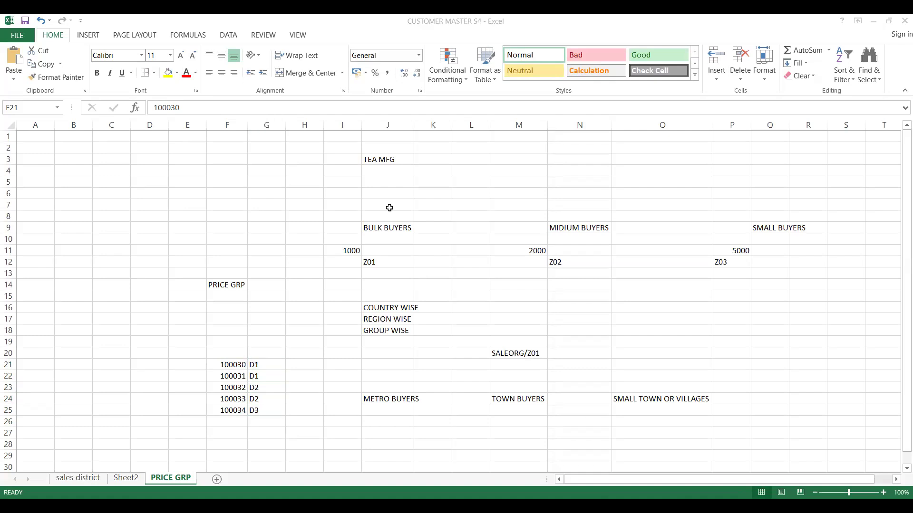
key(alt+Tab)
click(92, 57)
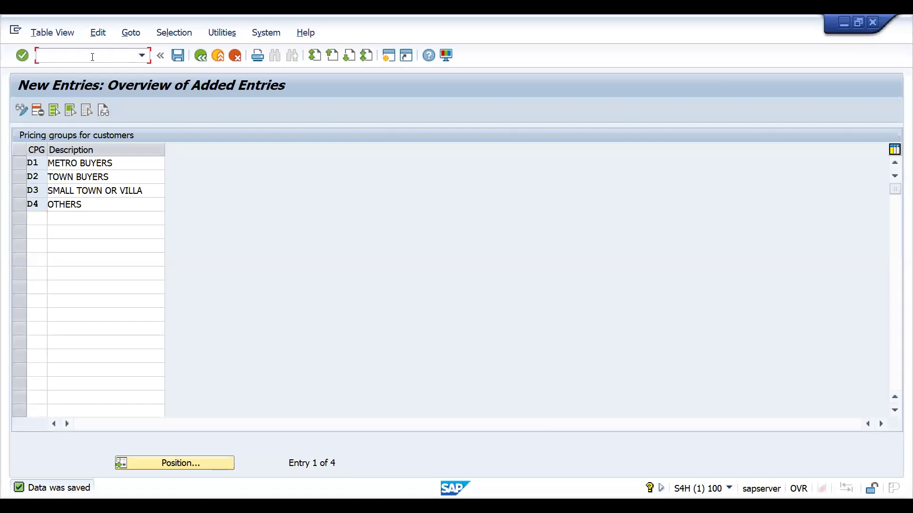
text(/nex)
key(Return)
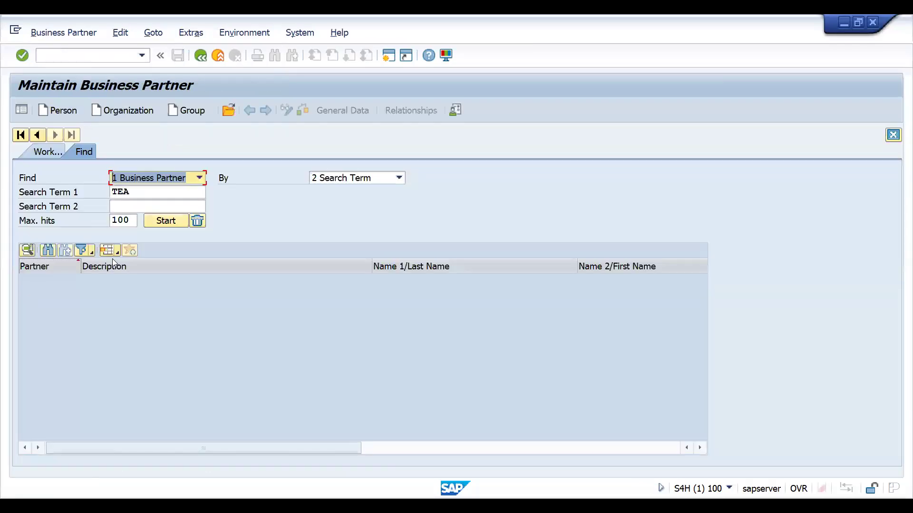
click(167, 223)
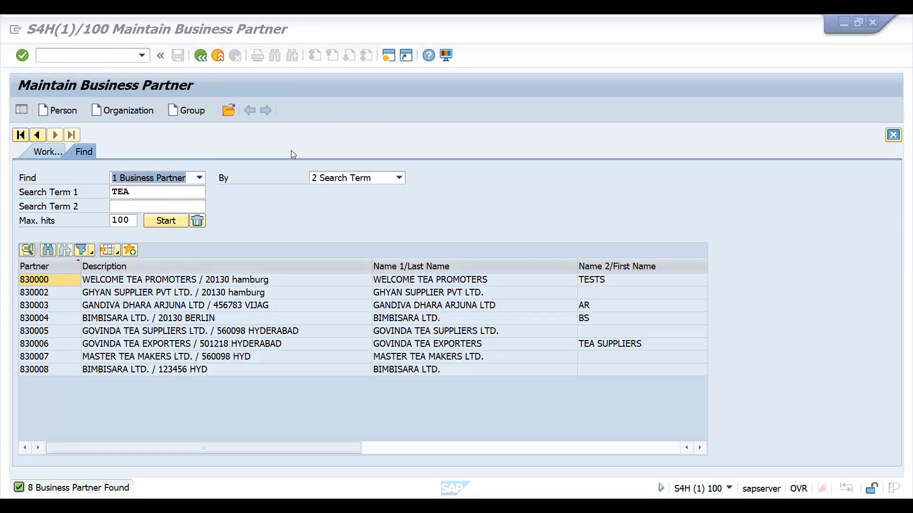
Start transaction SE16N and load the table CVI_CUST_LINK.
click(54, 53)
text(/NSE16N)
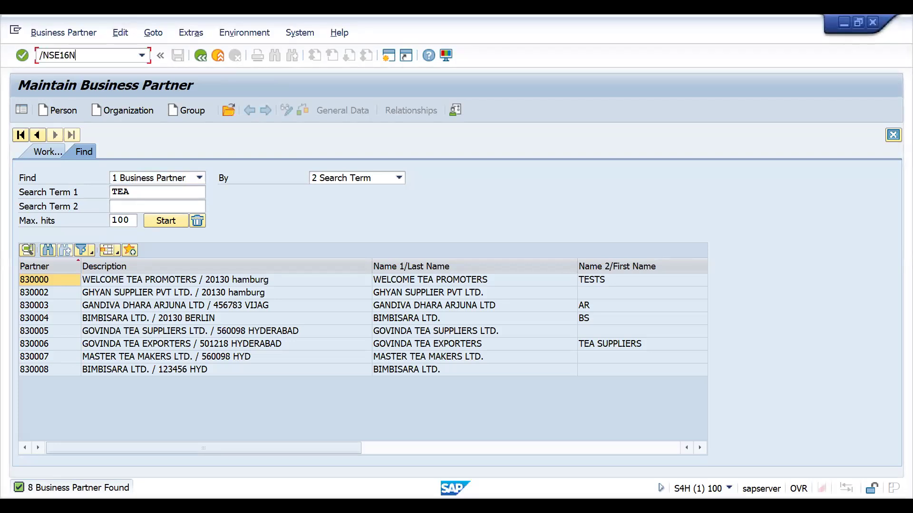
key(Return)
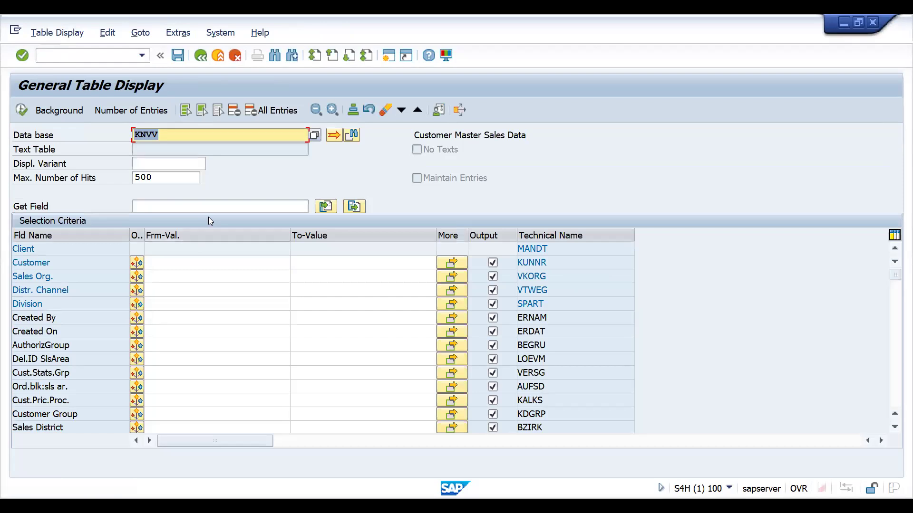
key(Tab)
key(shift+Tab)
key(shift+End)
key(BackSpace)
key(Down)
key(Down)
key(Down)
key(Return)
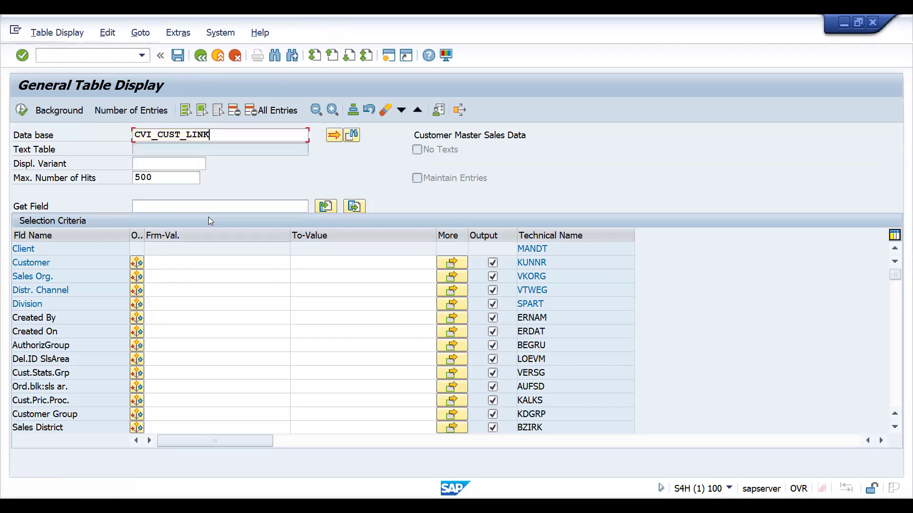
key(Return)
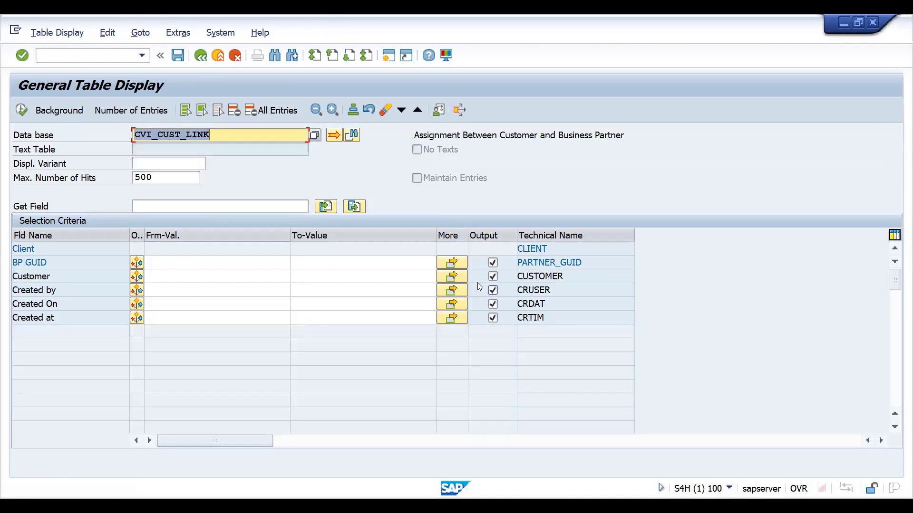
Fill the multiple selection of the Customer field with the five customer numbers copied from F21:F25 in Excel.
click(458, 280)
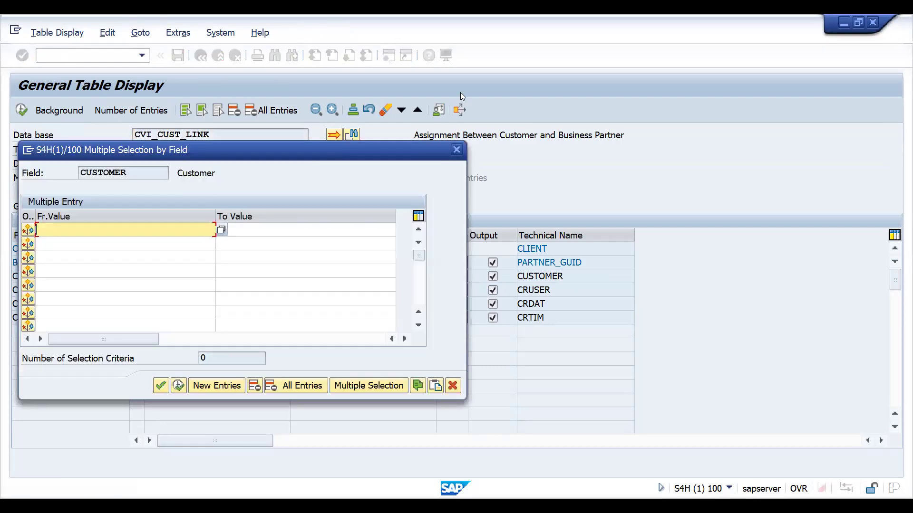
key(alt+Tab)
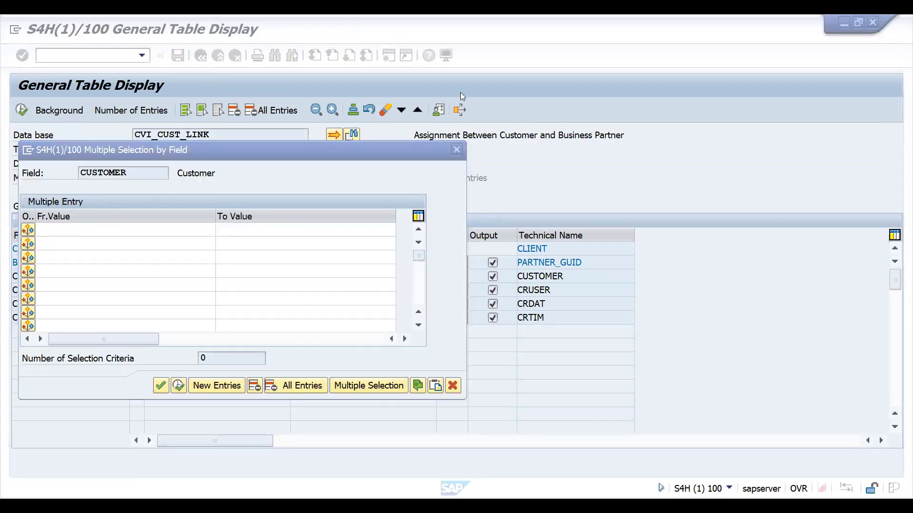
click(226, 364)
key(shift+Down)
key(shift+Down)
key(shift+Down)
key(shift+Down)
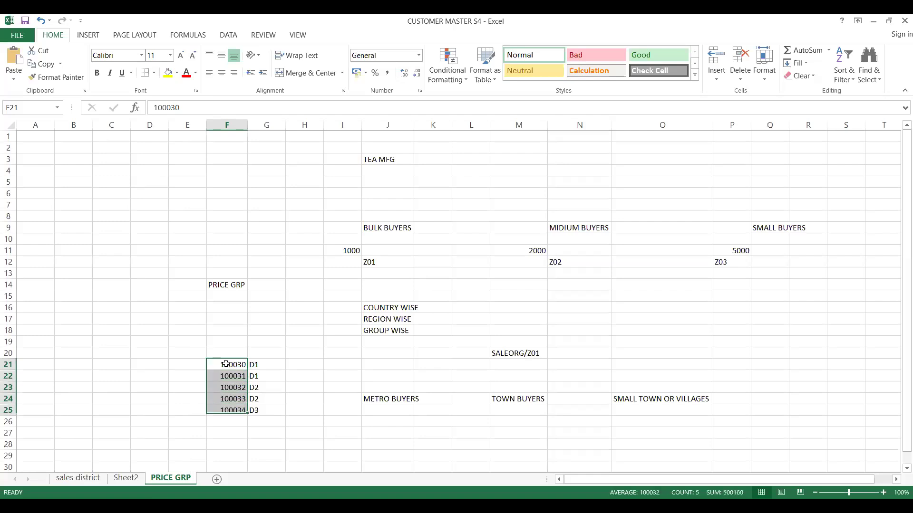
key(ctrl+c)
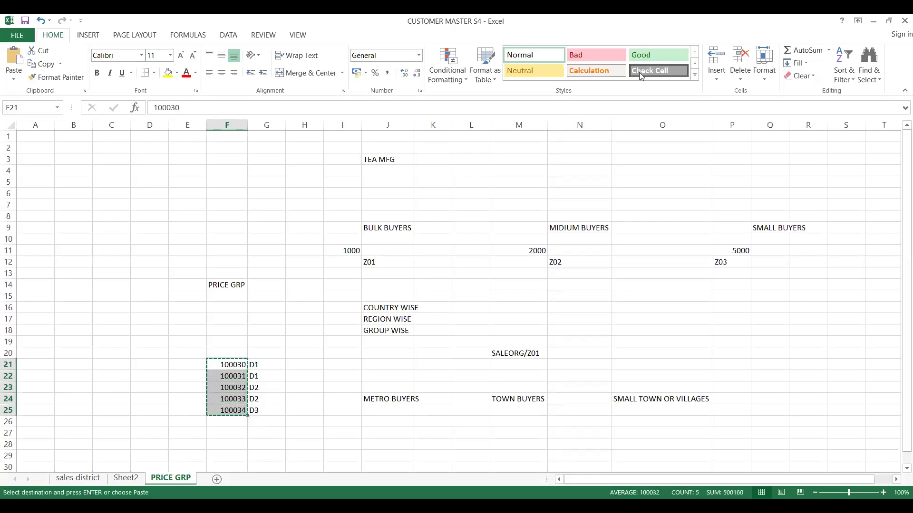
key(alt+Tab)
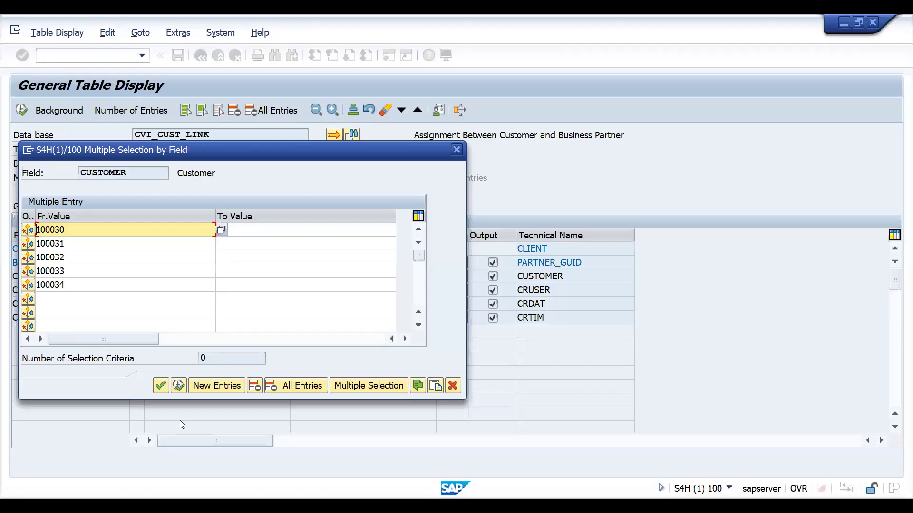
Display the CVI_CUST_LINK entries for these customers, copy the Business Partner GUID column and return to the selection screen.
click(178, 389)
click(22, 110)
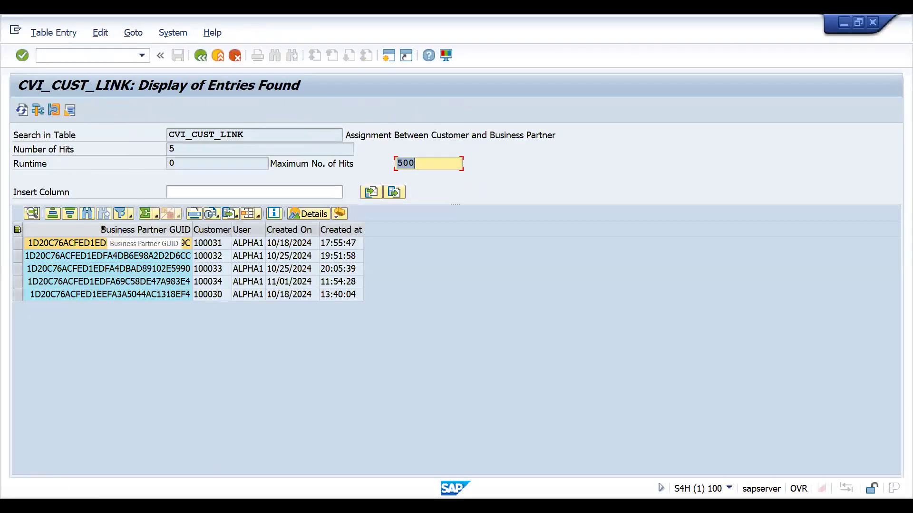
click(104, 230)
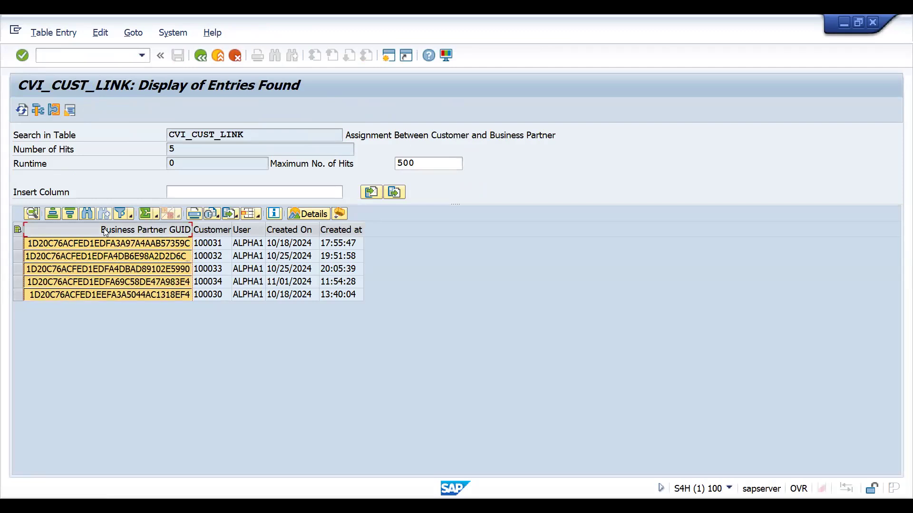
click(200, 55)
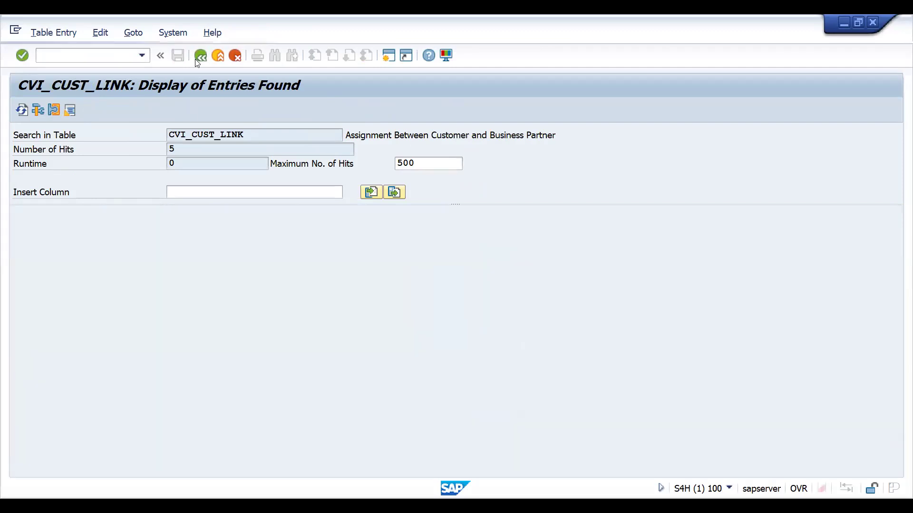
Load the table BUT000 in the general table display.
text(BUT)
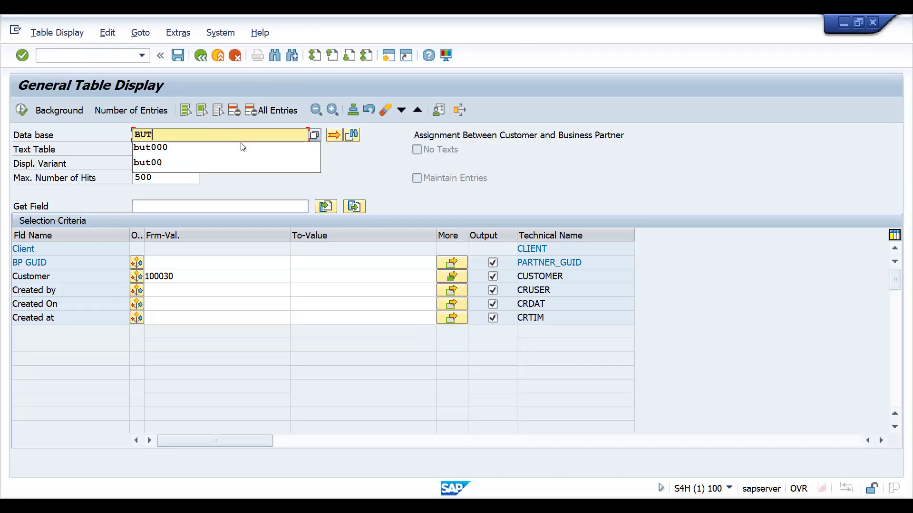
click(241, 144)
key(Return)
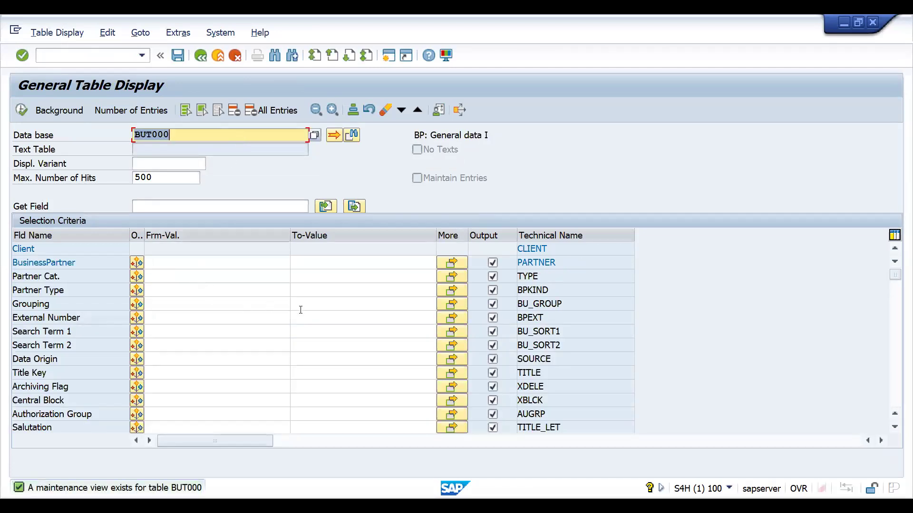
Search the BUT000 selection fields for GUID.
key(ctrl+f)
text(GI)
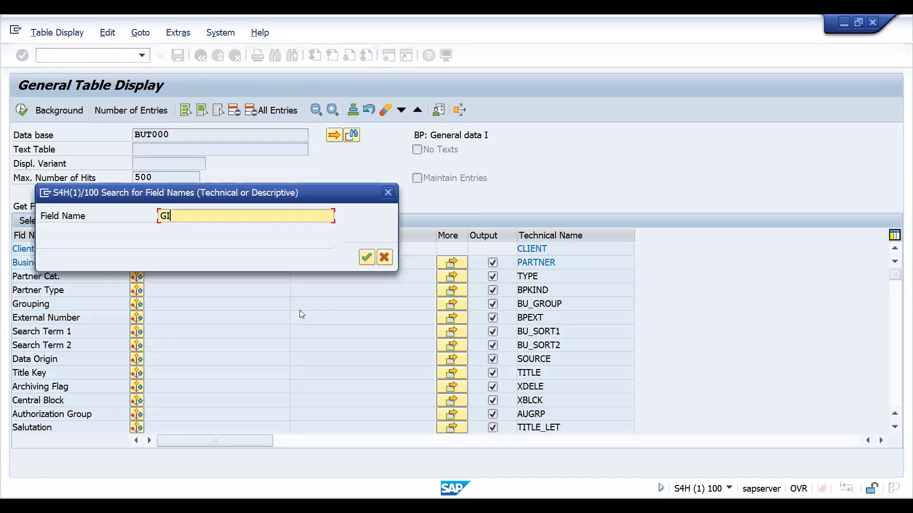
key(BackSpace)
text(I)
key(BackSpace)
text(UID)
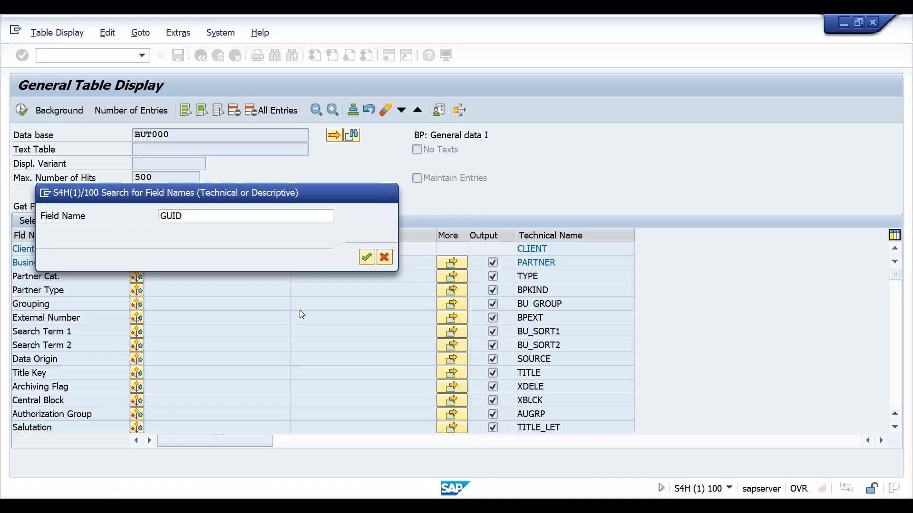
key(Return)
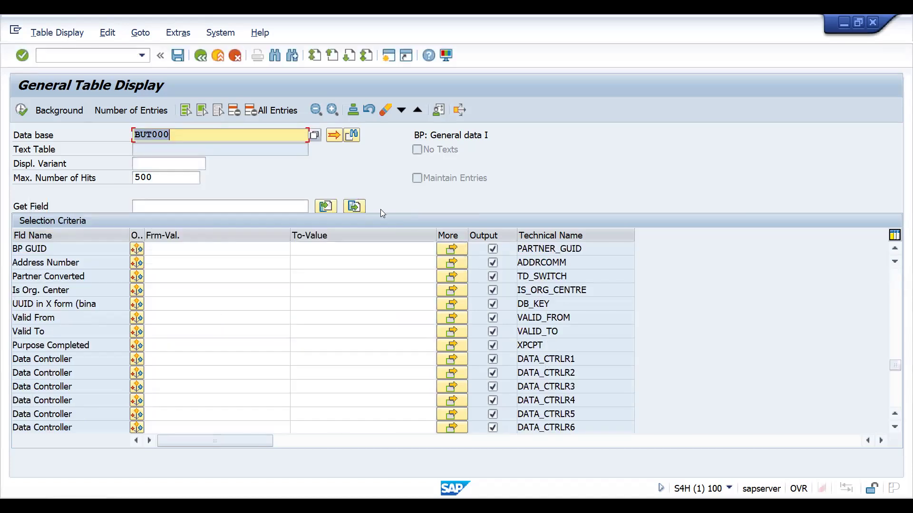
Paste the copied GUIDs into the multiple selection of the BP GUID field and display the matching BUT000 entries.
click(451, 249)
click(452, 251)
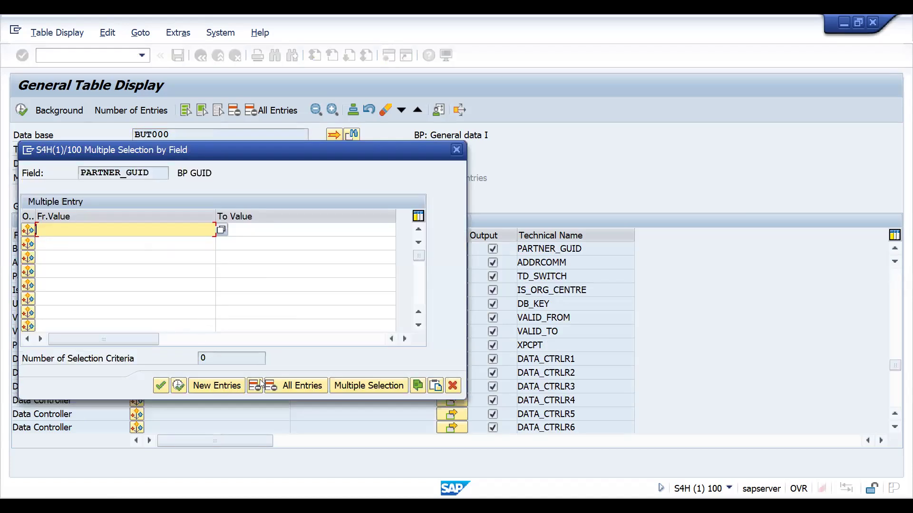
click(434, 389)
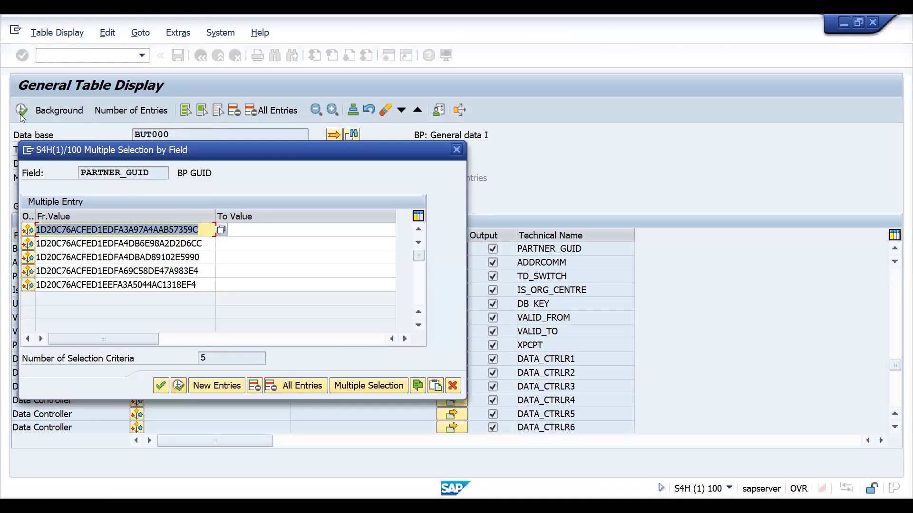
click(160, 386)
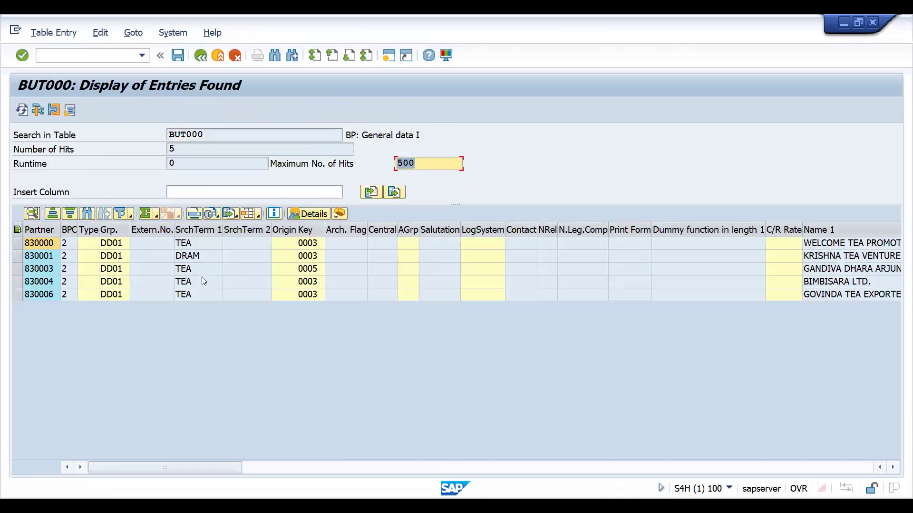
Copy the Partner column of the BUT000 results into the Excel PRICE GRP sheet, starting at cell E27.
click(40, 229)
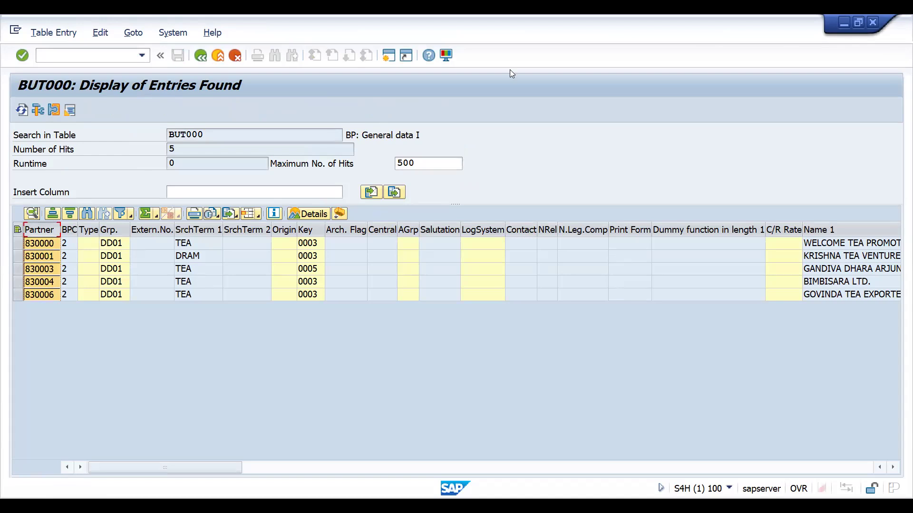
key(alt+Tab)
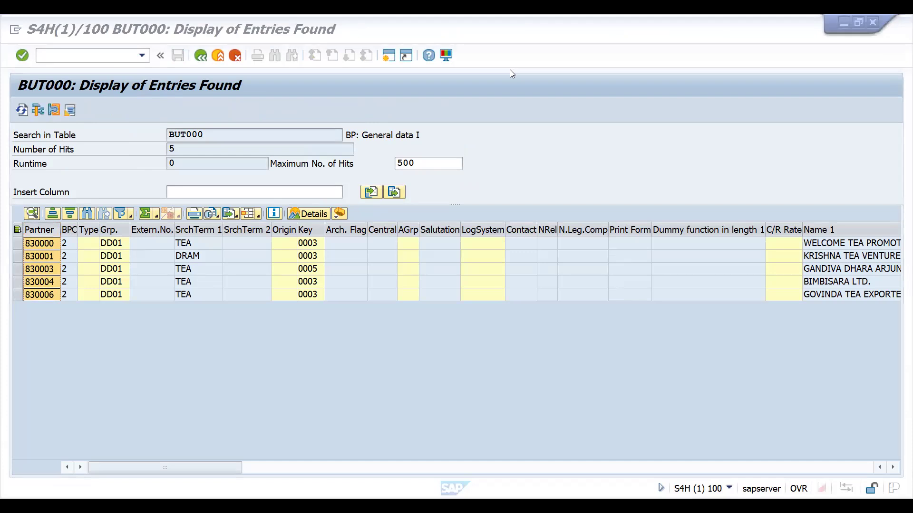
key(alt+Tab)
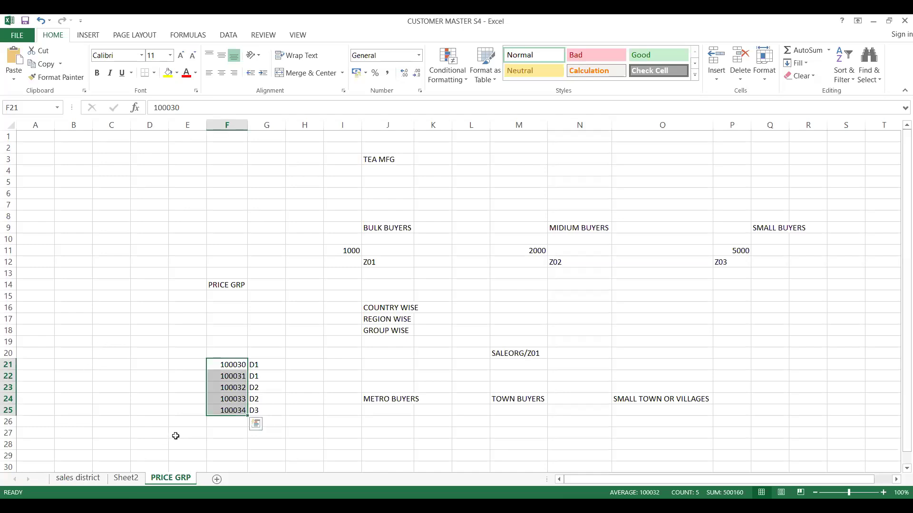
click(176, 435)
key(ctrl+v)
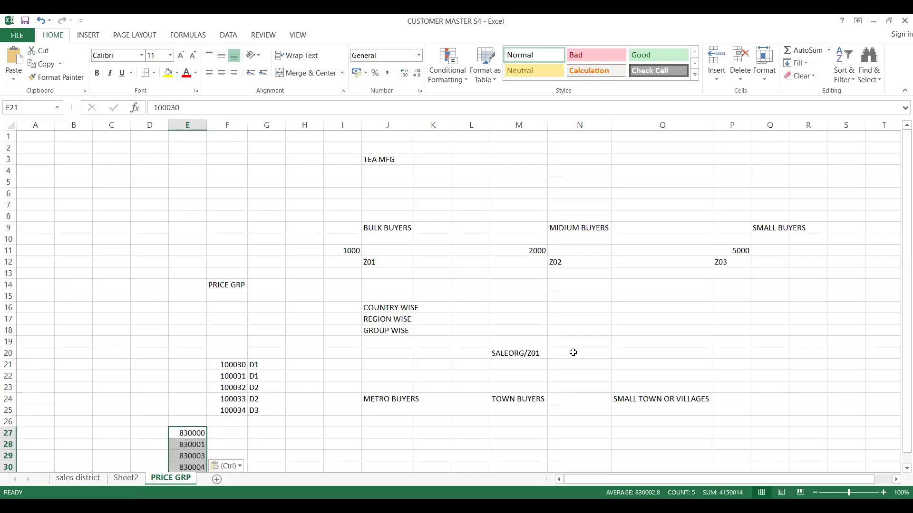
Copy the partner number from cell E27, switch to SAP and start the business partner transaction with /nbp.
drag(903, 199, 900, 287)
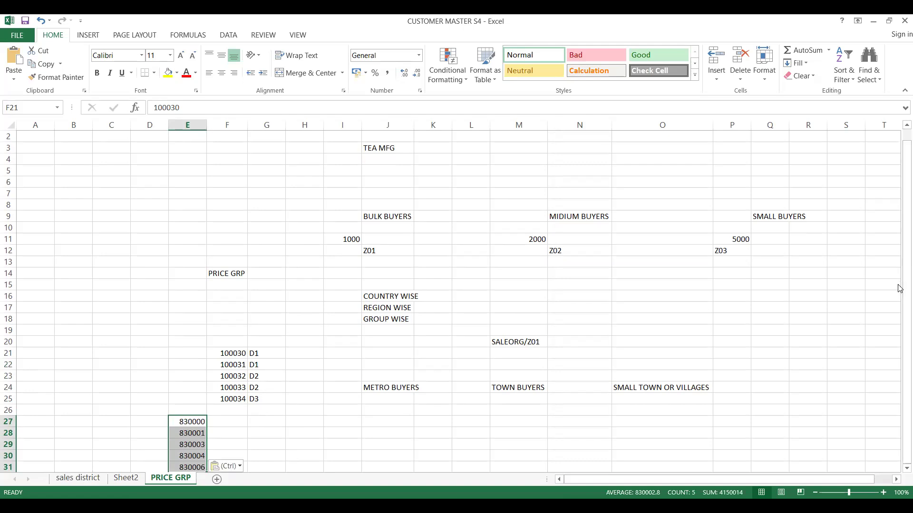
click(193, 421)
key(ctrl+c)
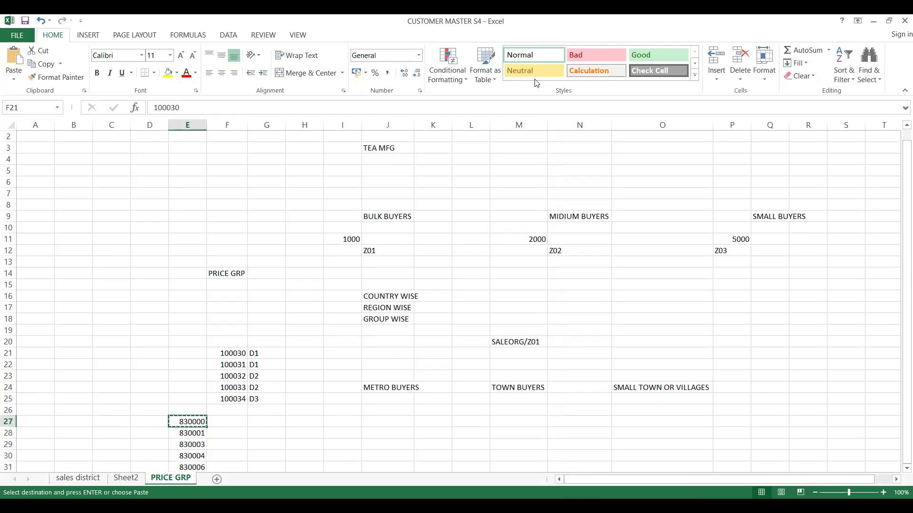
key(alt+Tab)
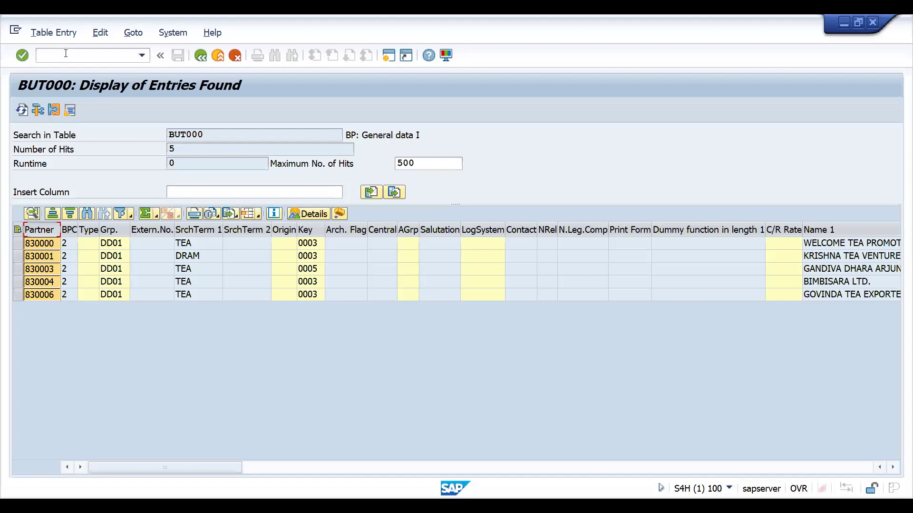
text(/nbp)
key(Return)
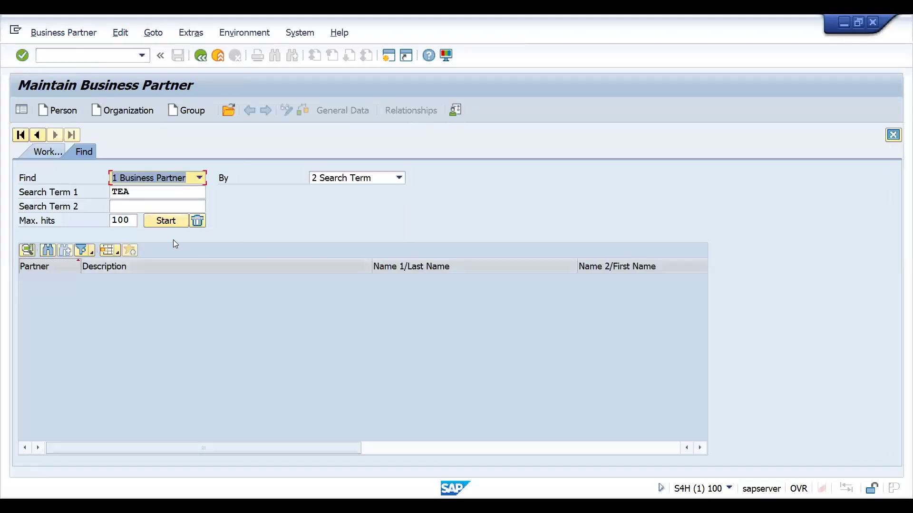
Find the business partner by Number using the partner number from cell E27 and open the WELCOME TEA PROMOTERS record.
click(347, 178)
click(332, 190)
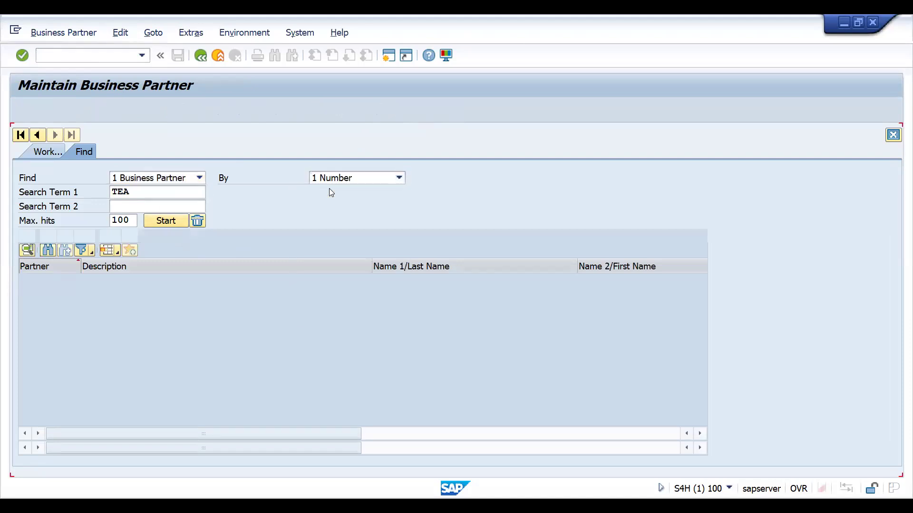
click(158, 192)
double_click(158, 192)
text(830000)
key(Return)
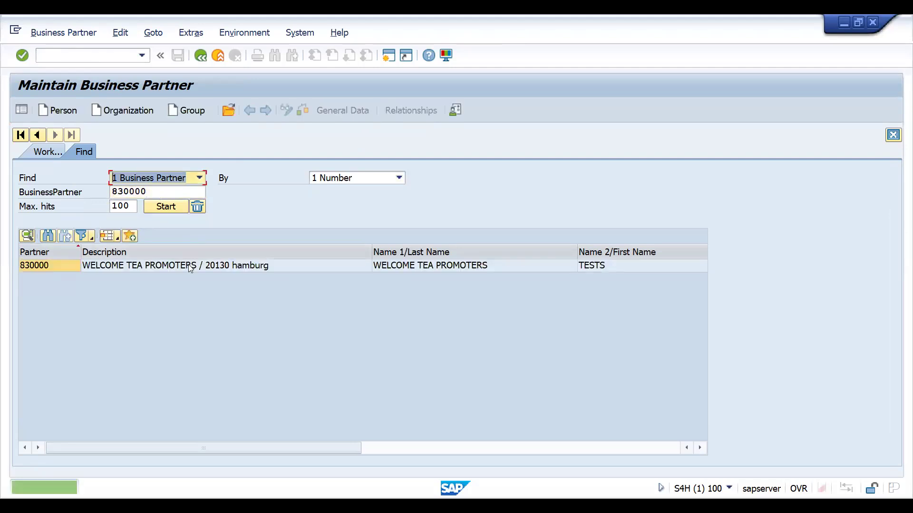
double_click(190, 268)
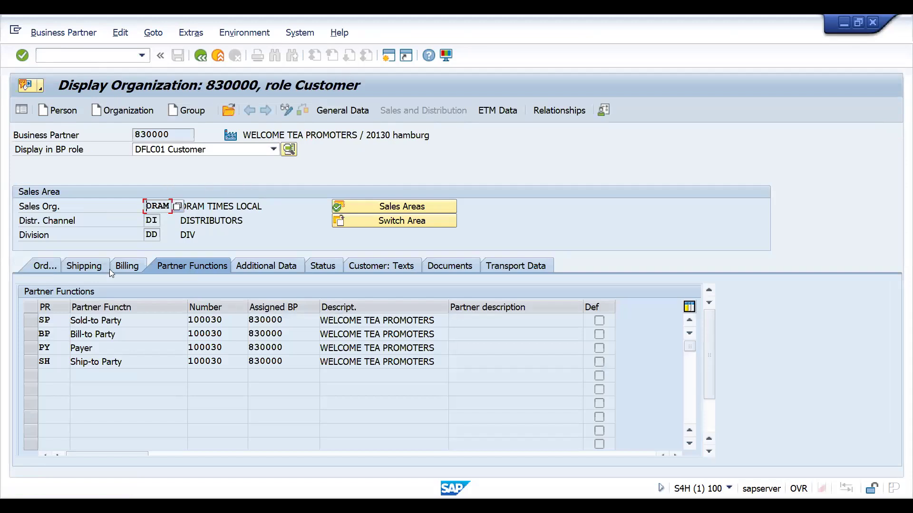
Switch WELCOME TEA PROMOTERS to change mode, set its order Price Group to D1 METRO BUYERS and save.
click(40, 266)
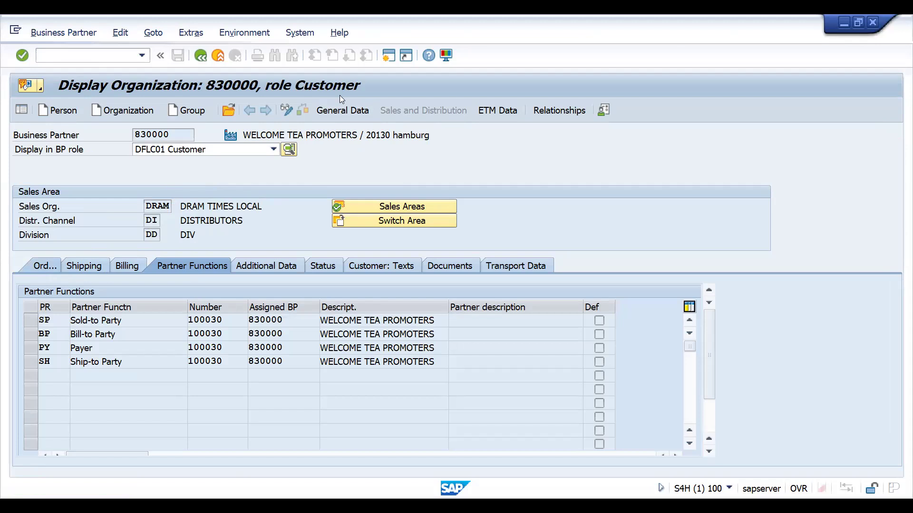
click(287, 111)
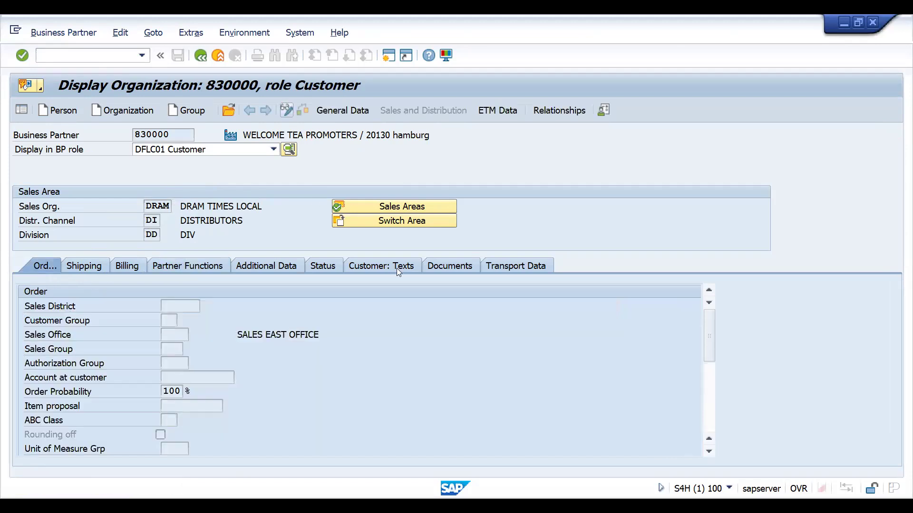
click(712, 417)
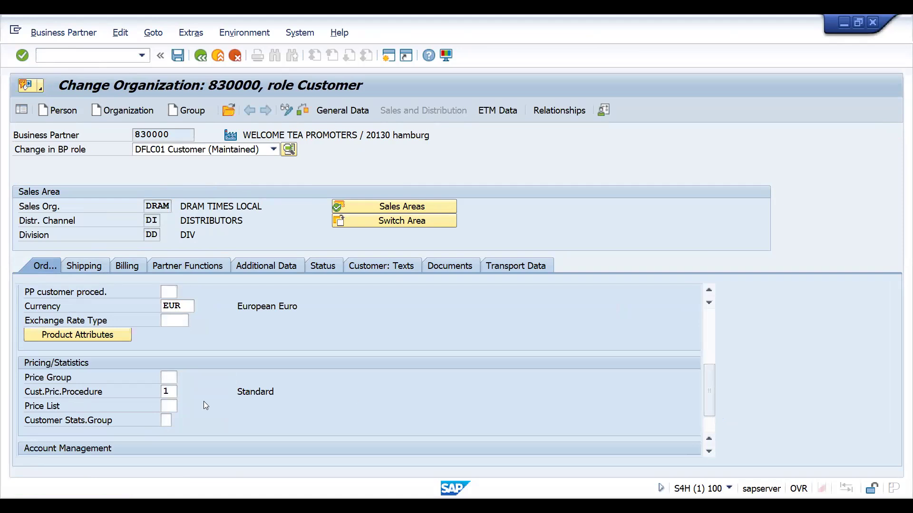
click(176, 379)
click(183, 379)
double_click(168, 368)
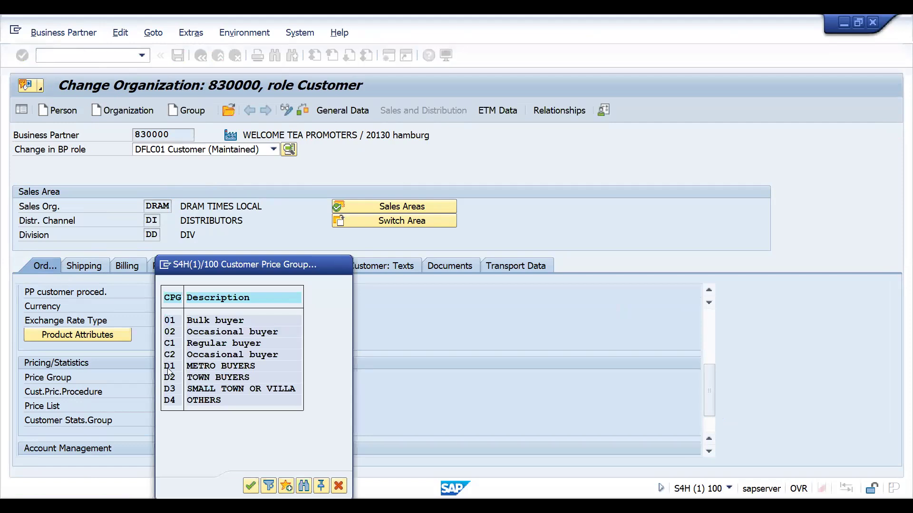
key(Return)
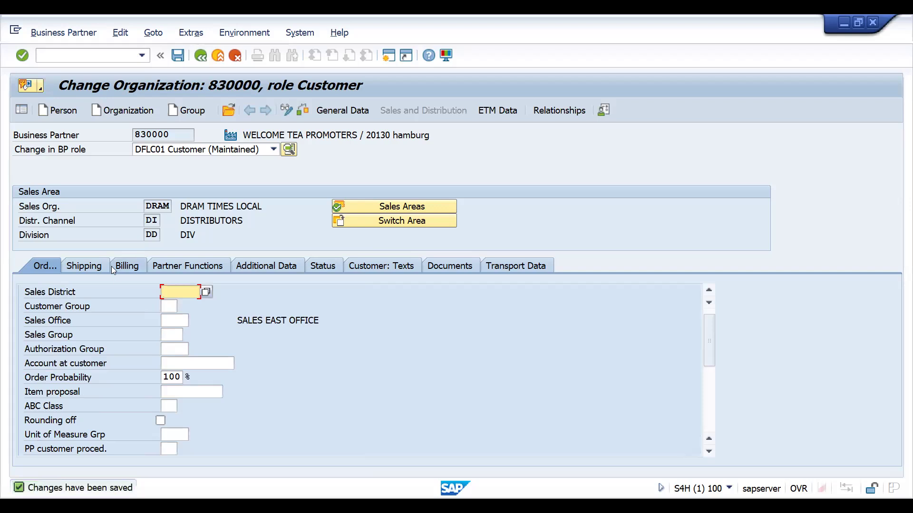
Enter FOB as the Incoterms and HAMBURG as Incoterms Location 1 in the billing data of WELCOME TEA PROMOTERS.
click(127, 267)
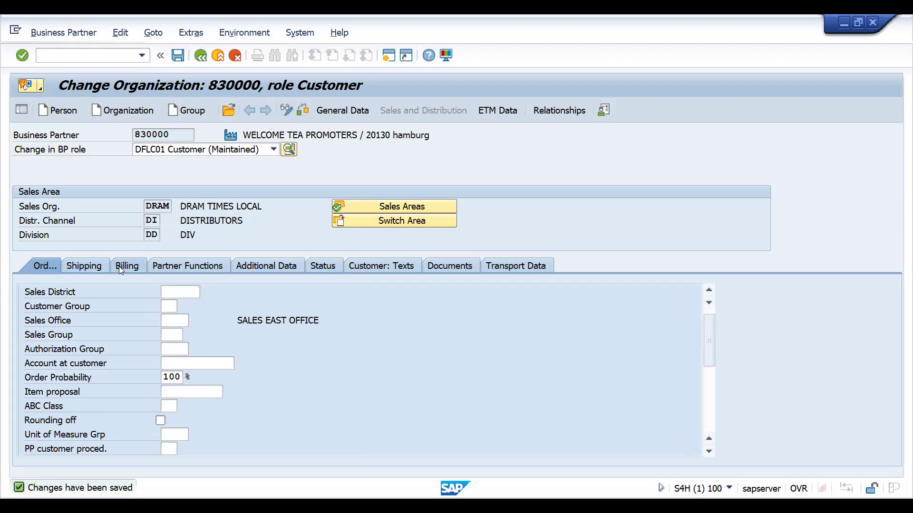
click(174, 268)
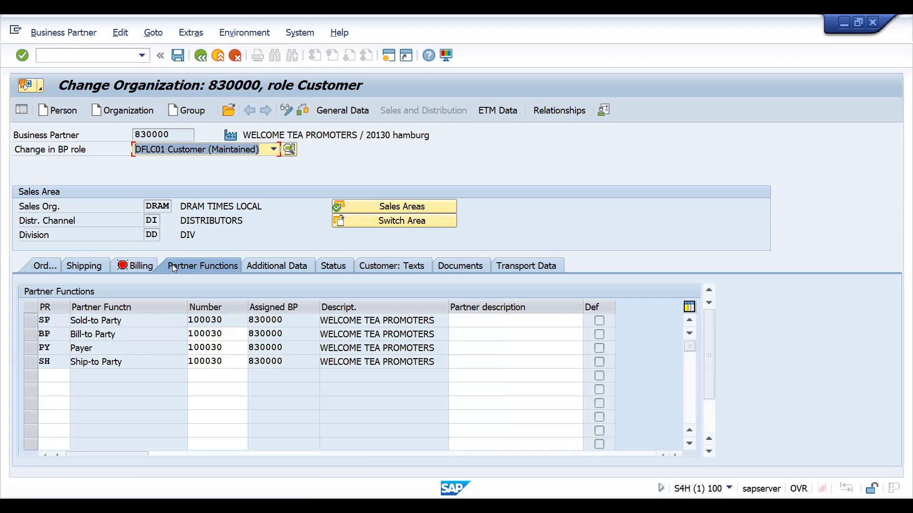
click(128, 267)
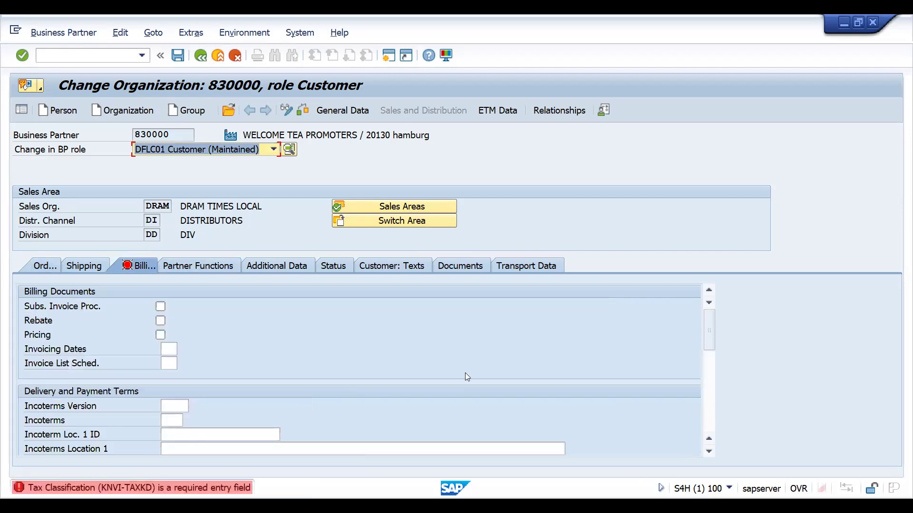
click(171, 420)
text(FOB)
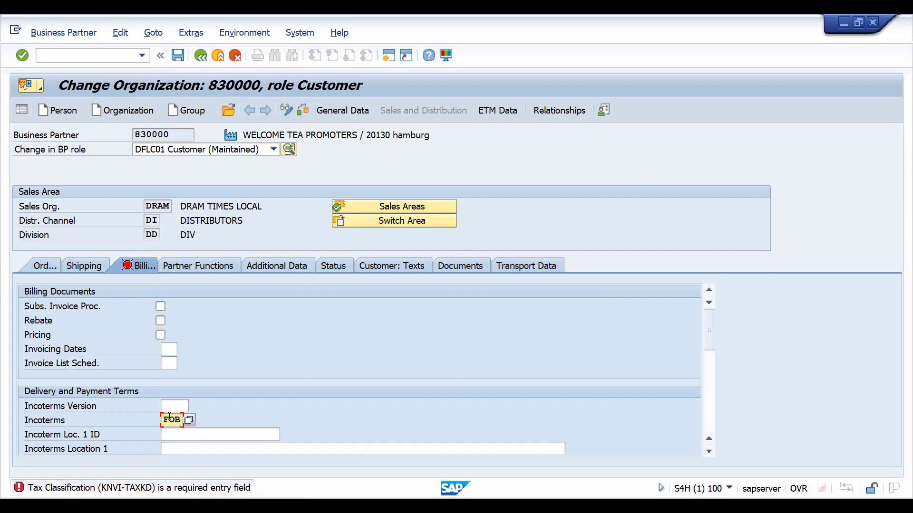
click(188, 451)
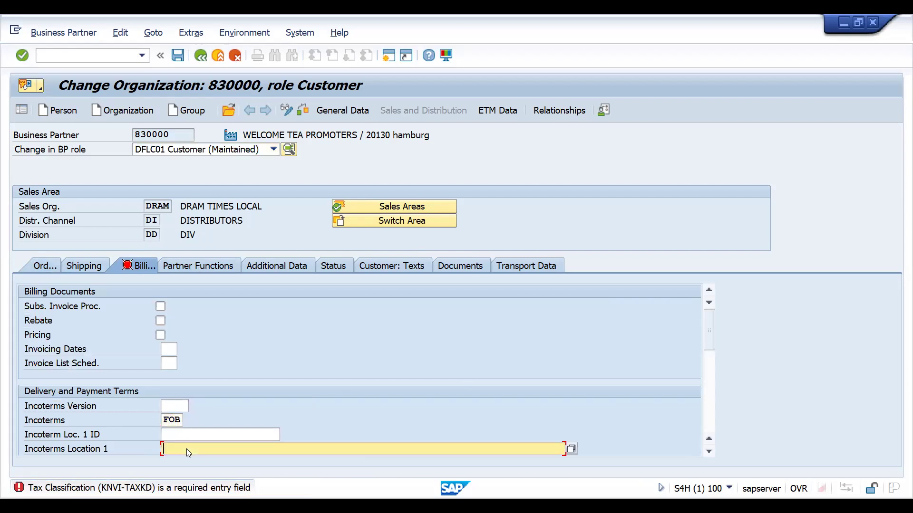
text(HAMBURG)
key(Return)
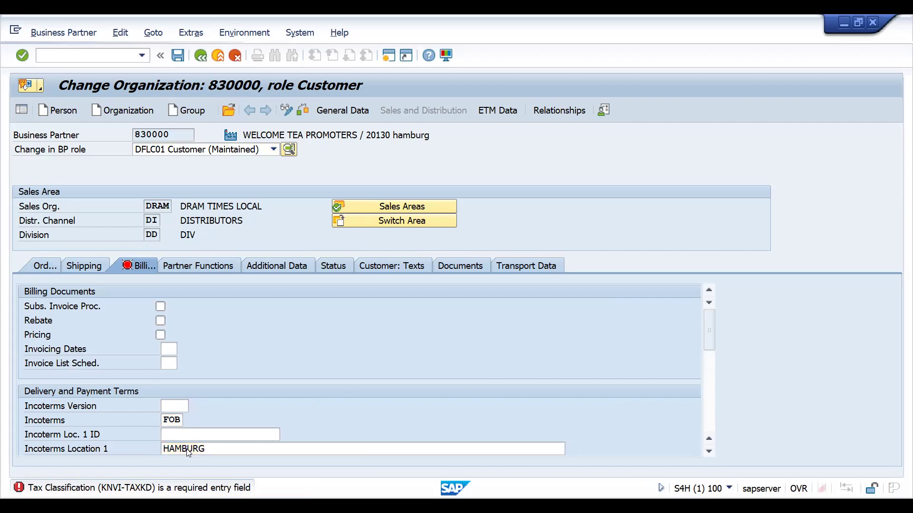
Set the tax classification to 1 for the India conditions JTX1, JTX2, JTX3 and JTX4, and save the business partner.
click(708, 429)
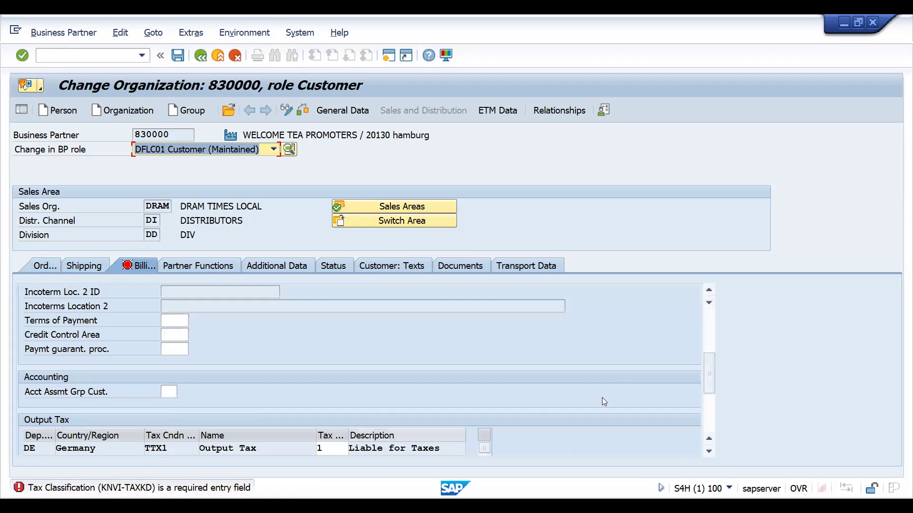
click(711, 426)
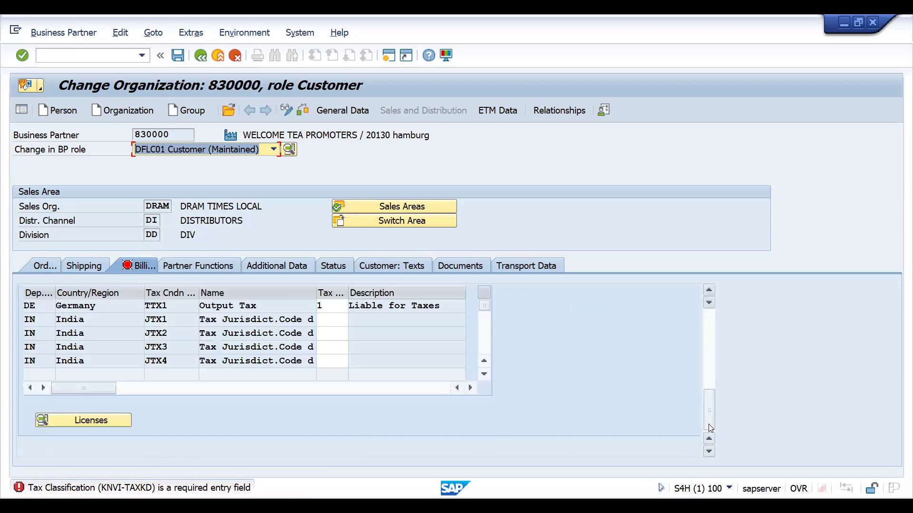
click(328, 320)
text(1)
key(Down)
text(1)
key(Down)
text(1)
key(Down)
text(1)
key(Return)
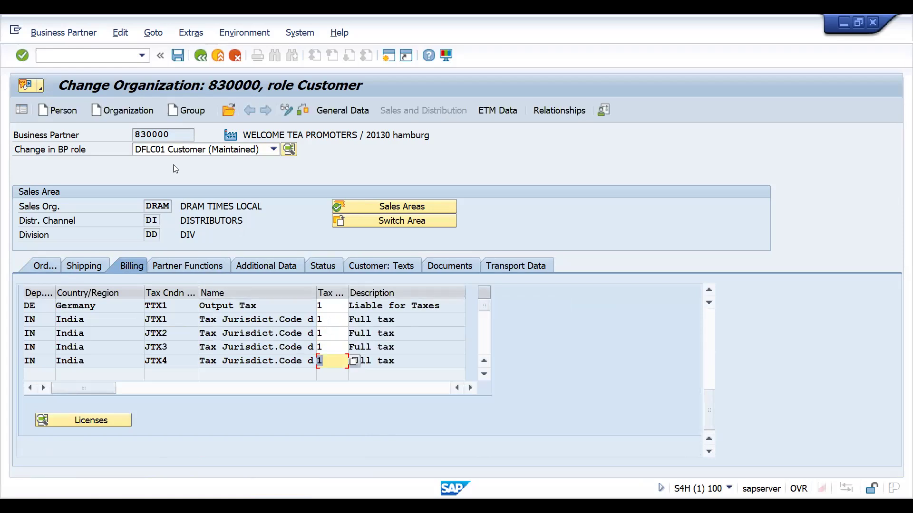
click(179, 56)
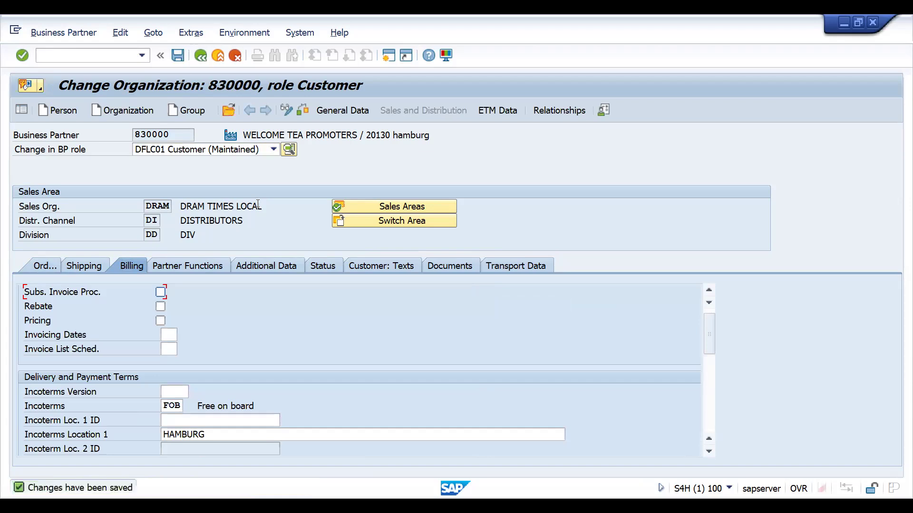
Check the customer number in the partner functions, then switch to Excel and fill its row, F21:G21, with yellow.
click(198, 265)
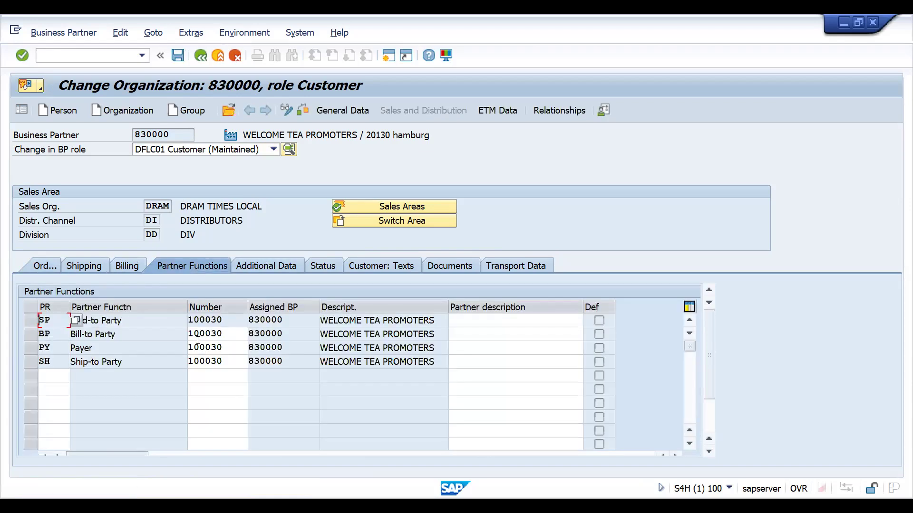
click(222, 336)
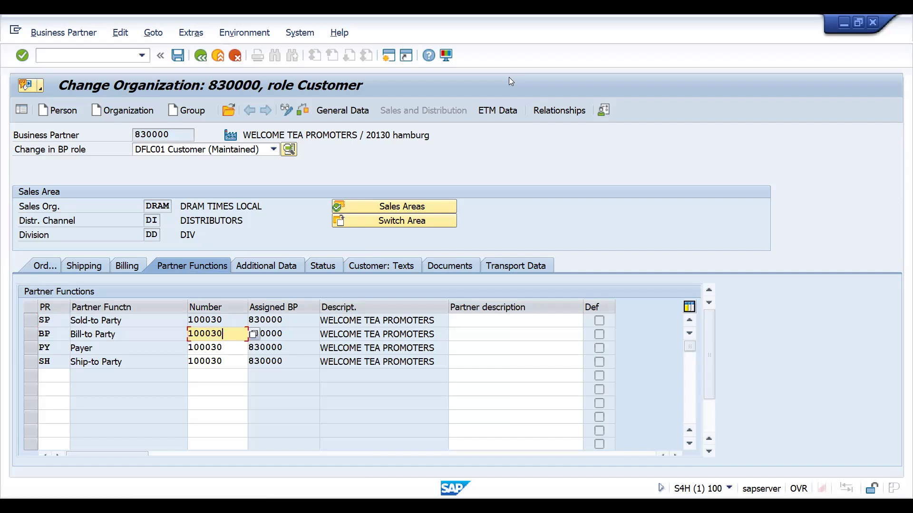
key(alt+Tab)
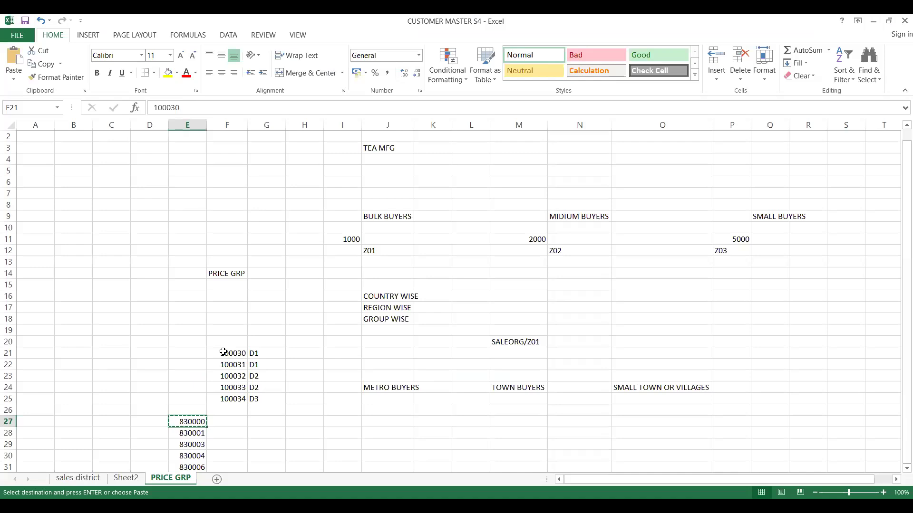
click(224, 352)
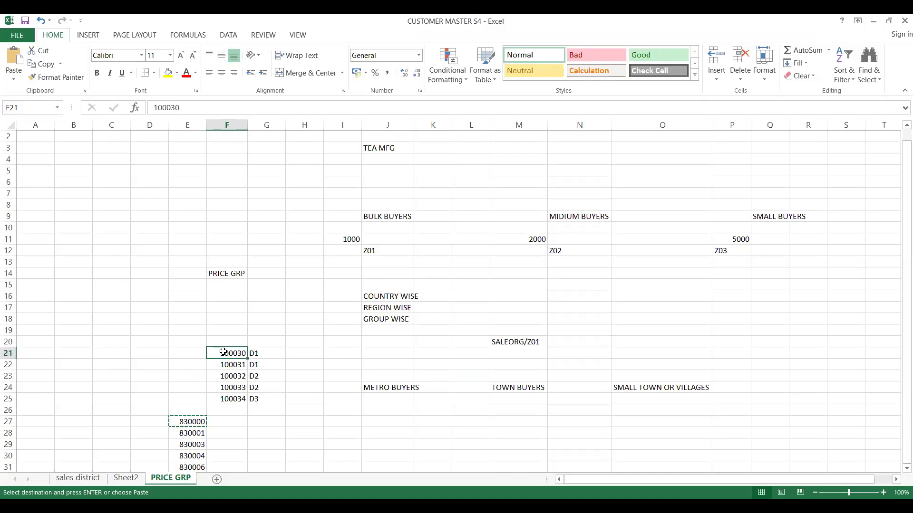
key(shift+Right)
click(169, 75)
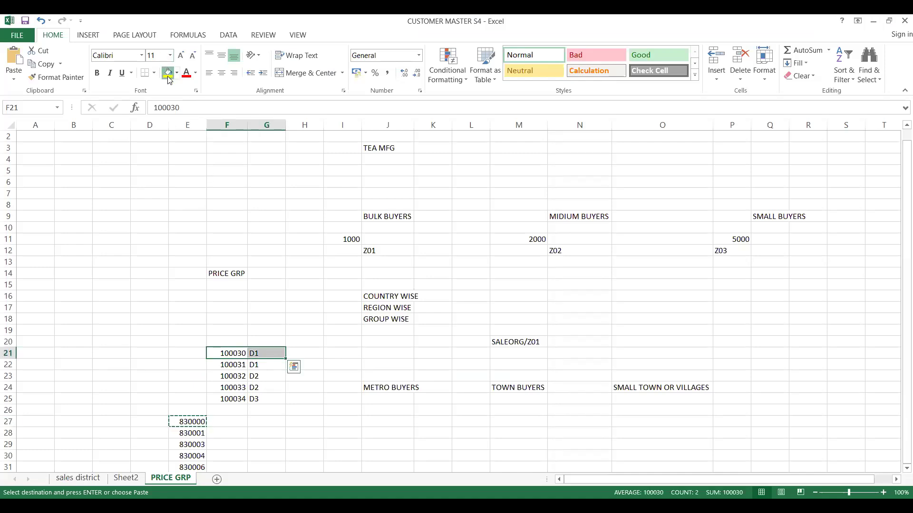
click(233, 365)
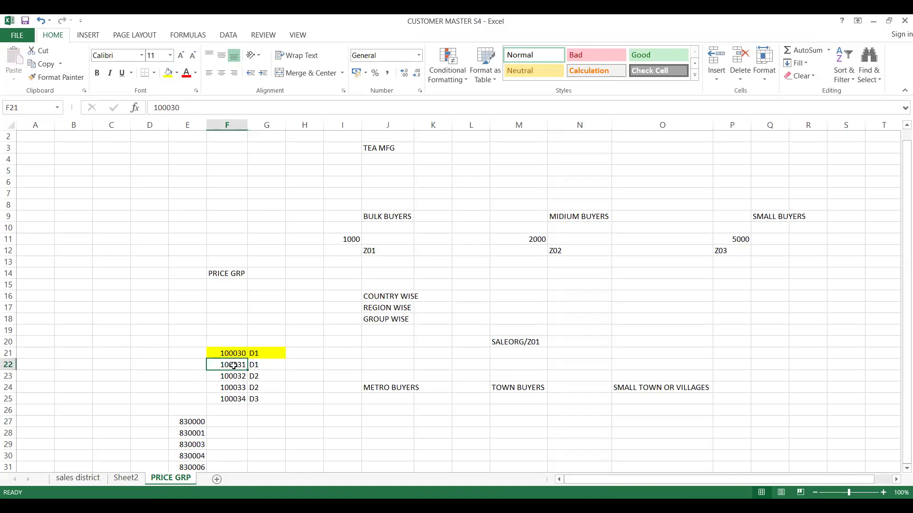
Copy the partner number from cell E28 and open that business partner, KRISHNA TEA VENTURES LTD., in SAP.
click(190, 434)
key(ctrl+c)
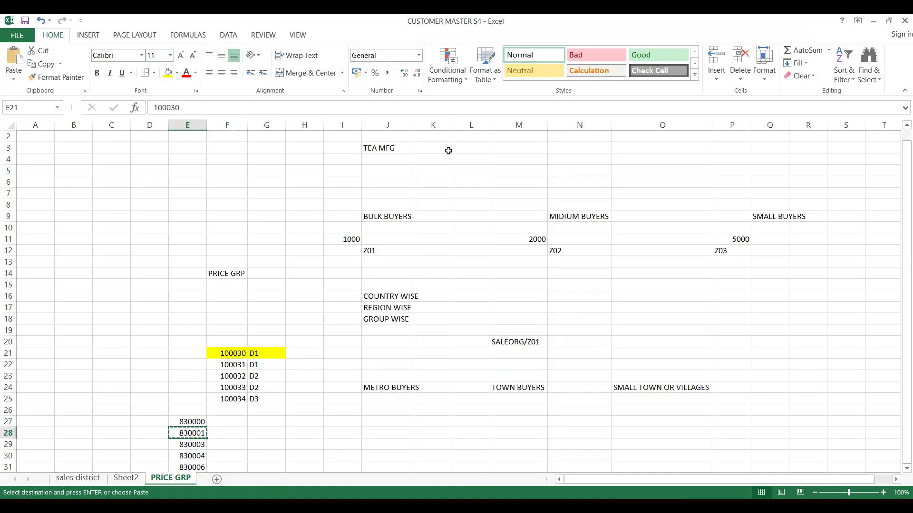
key(alt+Tab)
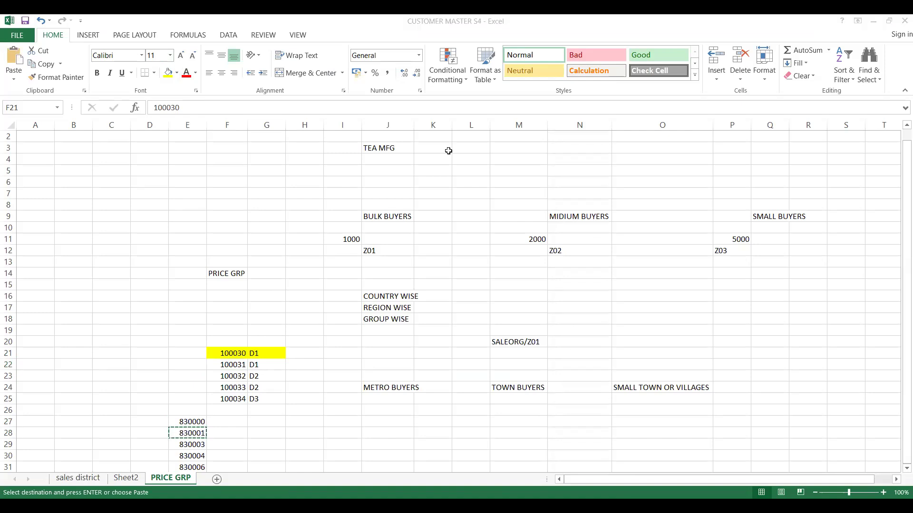
key(shift+F5)
key(ctrl+v)
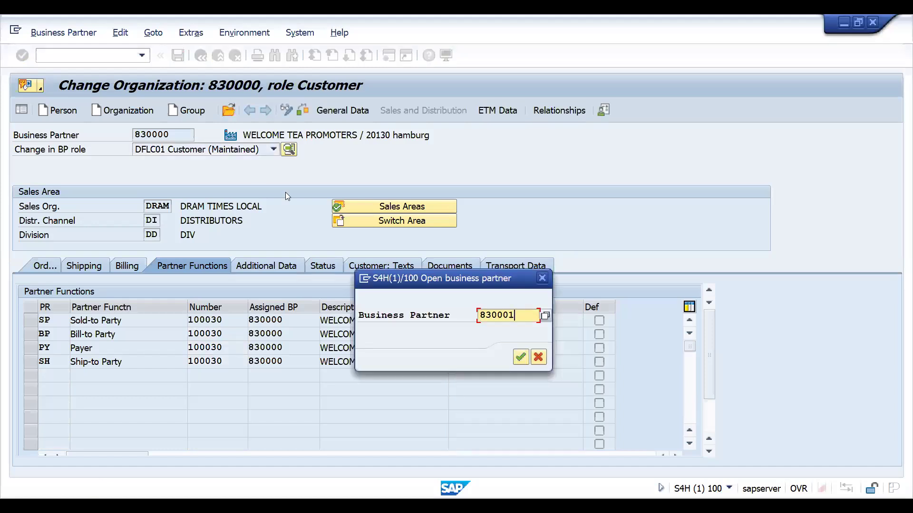
key(Return)
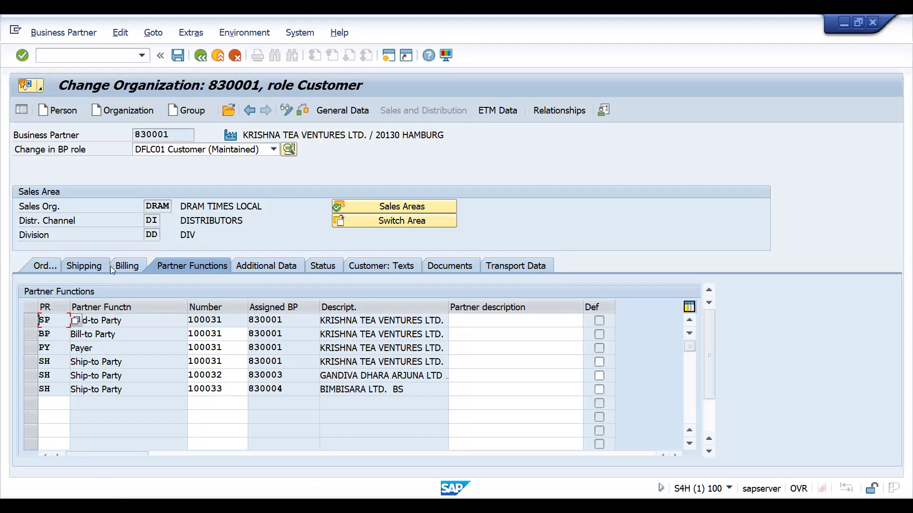
Set the order Price Group of KRISHNA TEA VENTURES LTD. to D1, save, and display its partner functions.
click(46, 267)
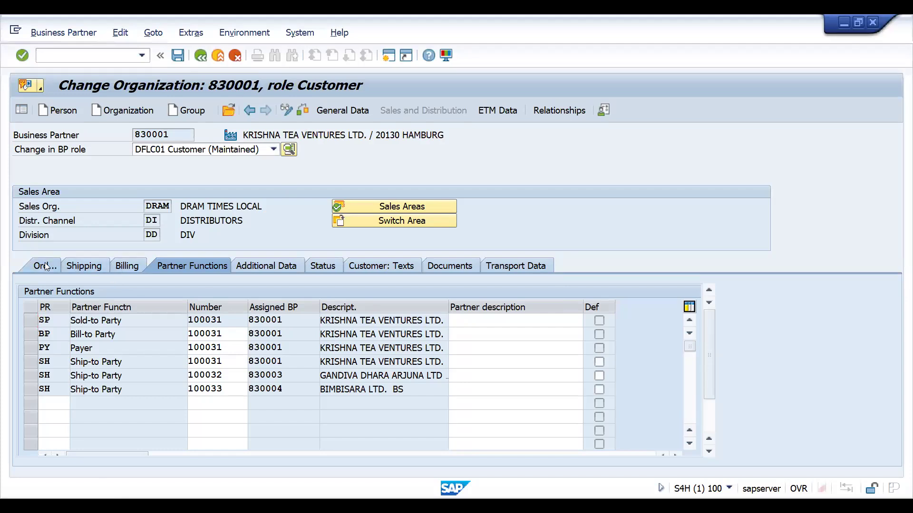
click(713, 417)
click(164, 363)
text(D1)
key(Return)
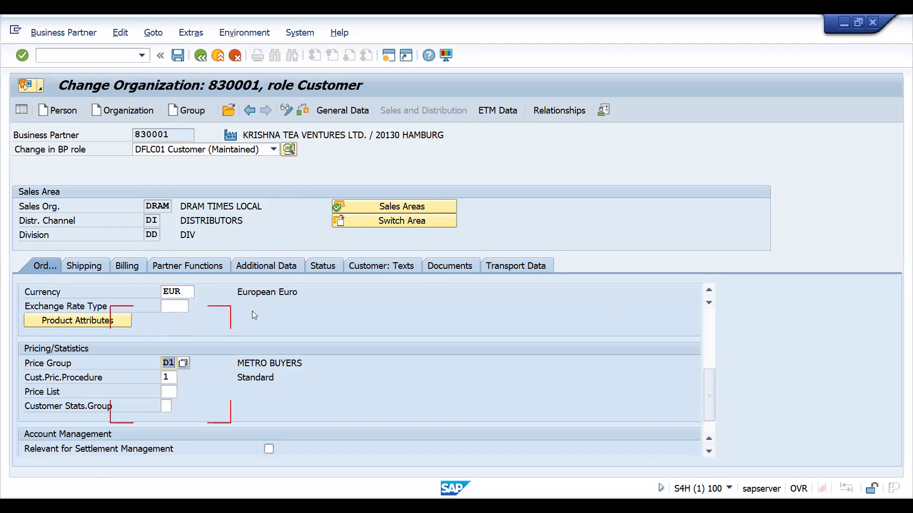
click(197, 268)
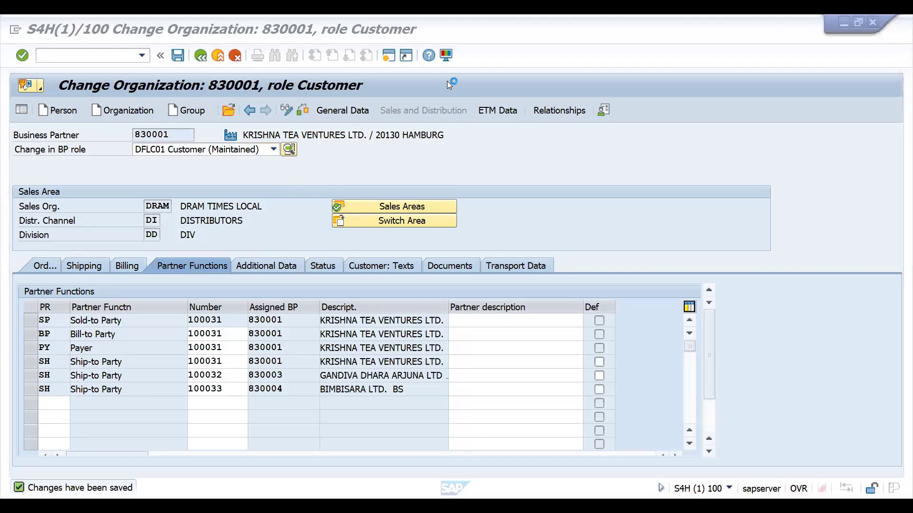
Switch to Excel and fill the row of the completed customer, F22:G22, with yellow.
key(alt+Tab)
click(231, 368)
key(shift+Right)
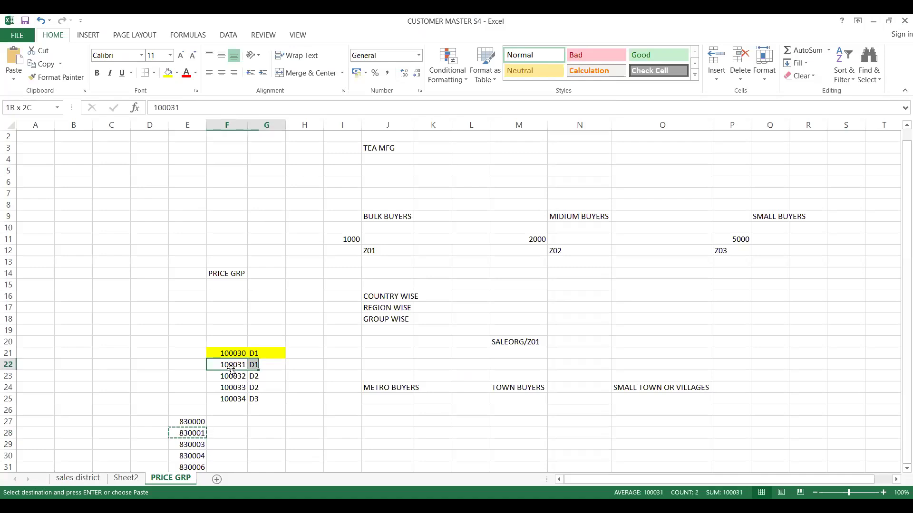
click(168, 73)
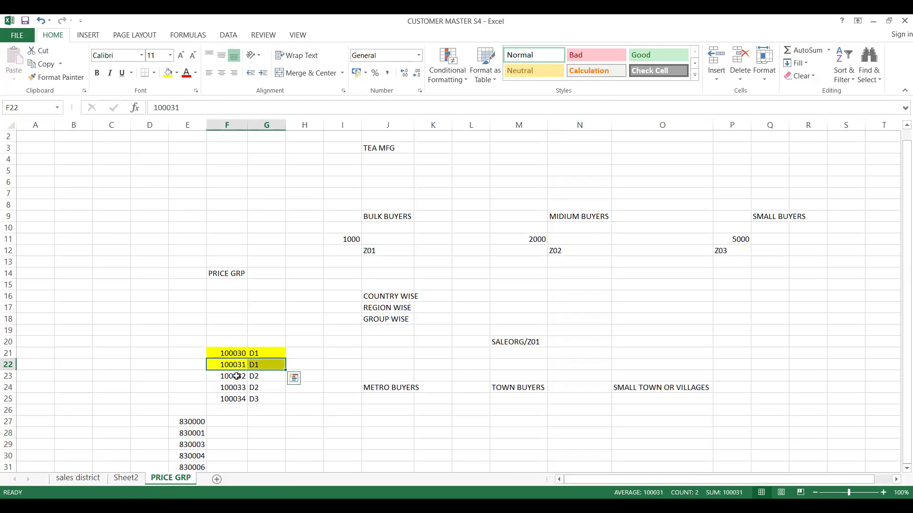
Copy the partner number from cell E29 and open that business partner, GANDIVA DHARA ARJUNA LTD, in SAP.
click(237, 376)
key(ctrl+c)
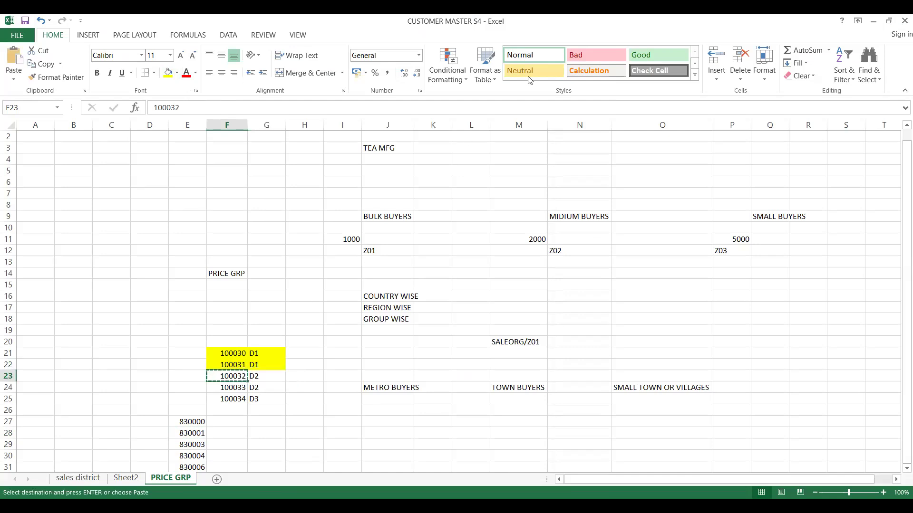
key(alt+Tab)
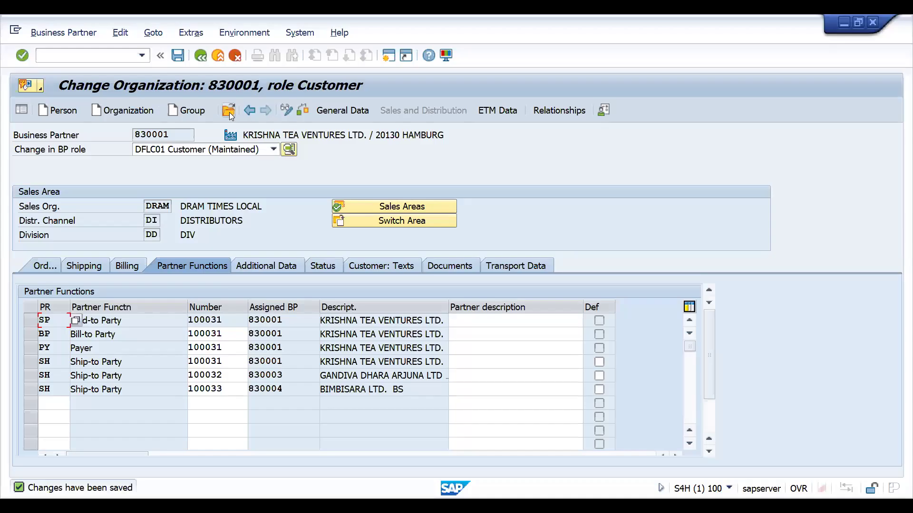
click(228, 111)
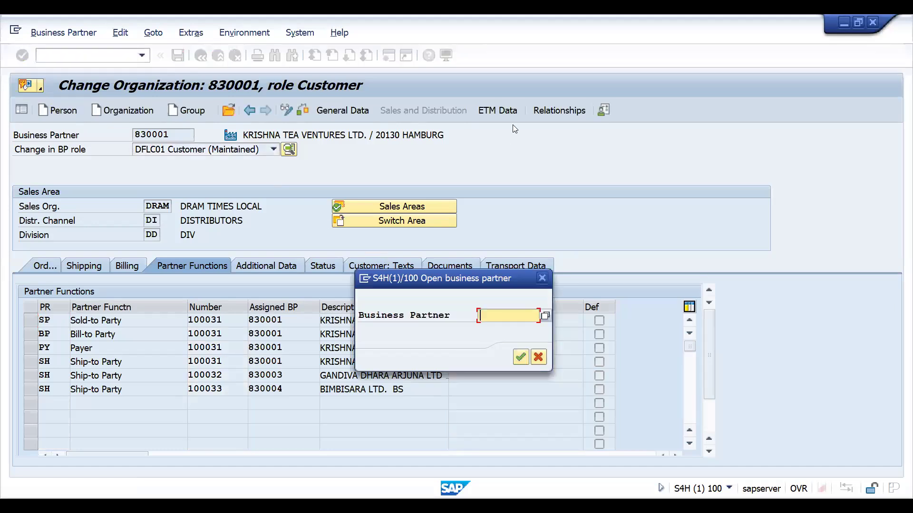
key(alt+Tab)
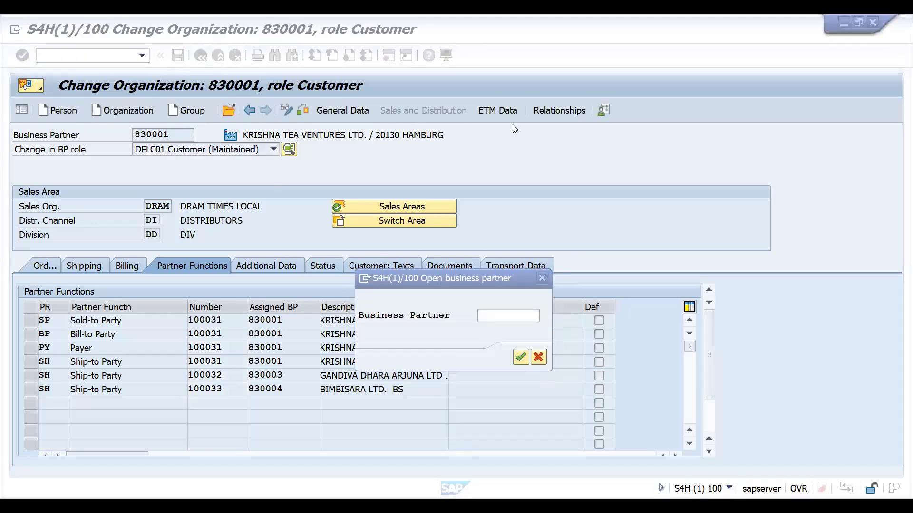
key(alt+Tab)
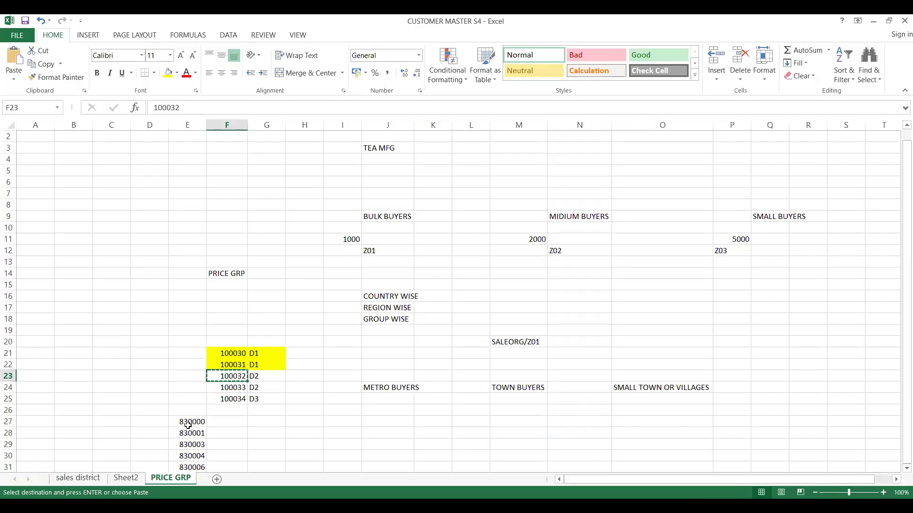
click(190, 447)
key(ctrl+c)
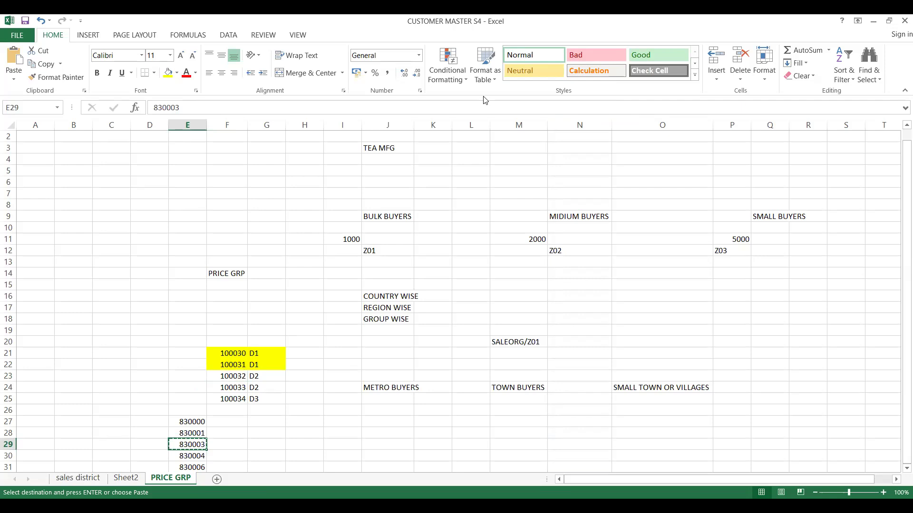
key(alt+Tab)
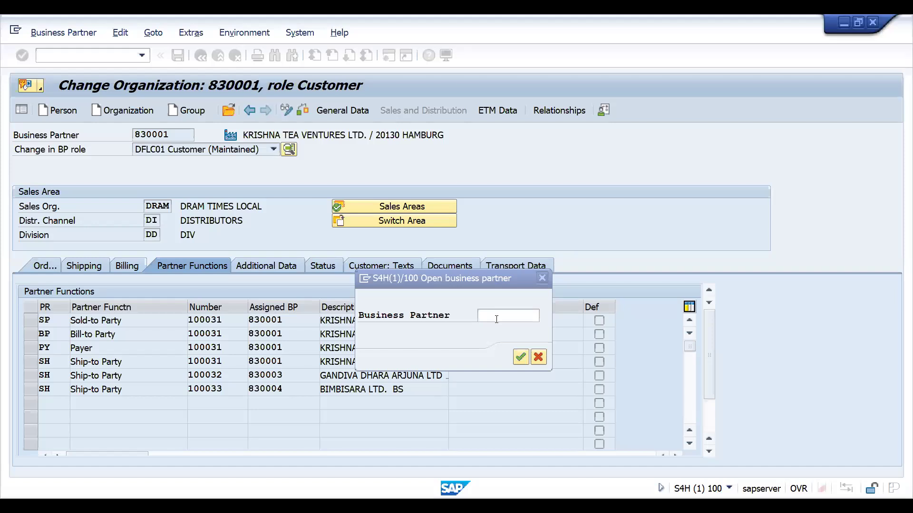
click(496, 320)
key(ctrl+v)
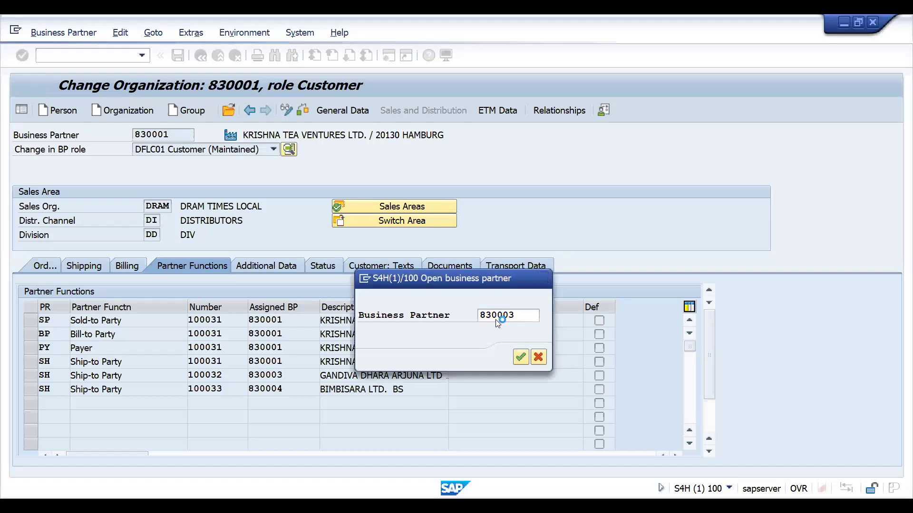
Check the customer number in the partner functions, set the order Price Group of GANDIVA DHARA ARJUNA LTD to D2, and save.
click(226, 338)
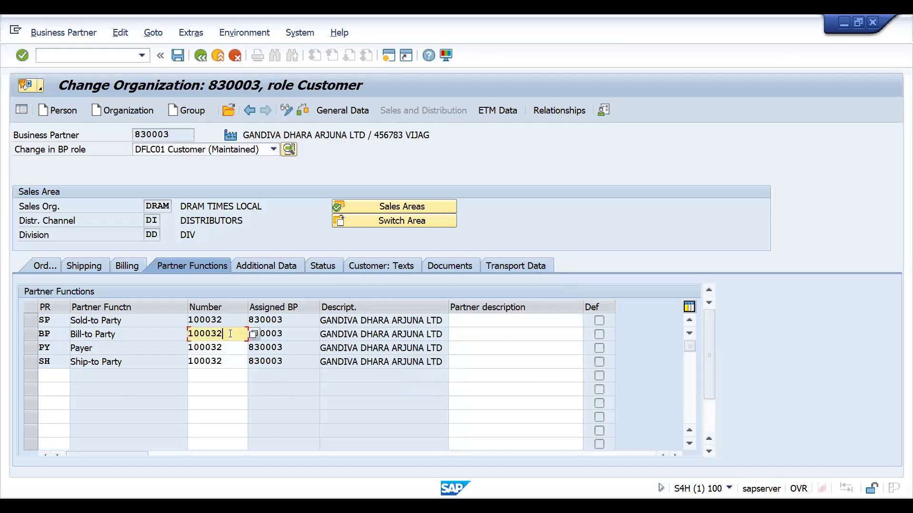
double_click(230, 334)
click(230, 334)
click(45, 266)
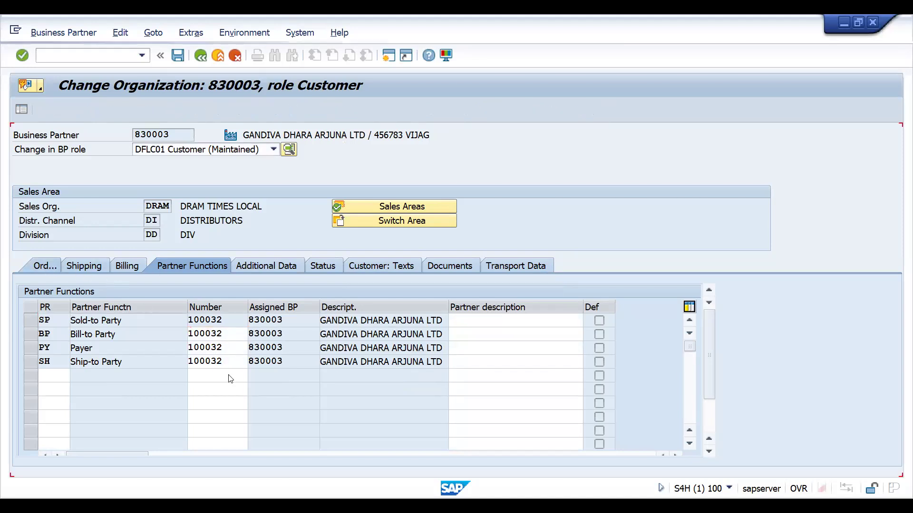
click(706, 417)
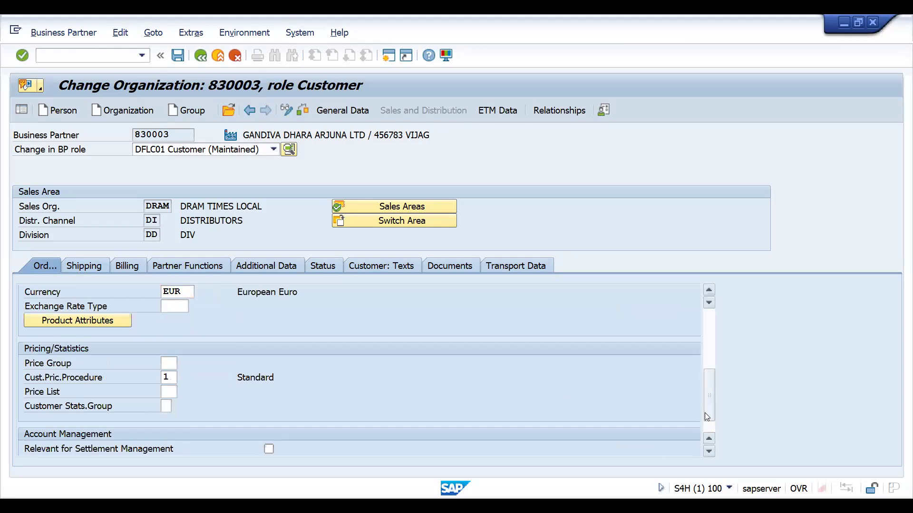
text(02)
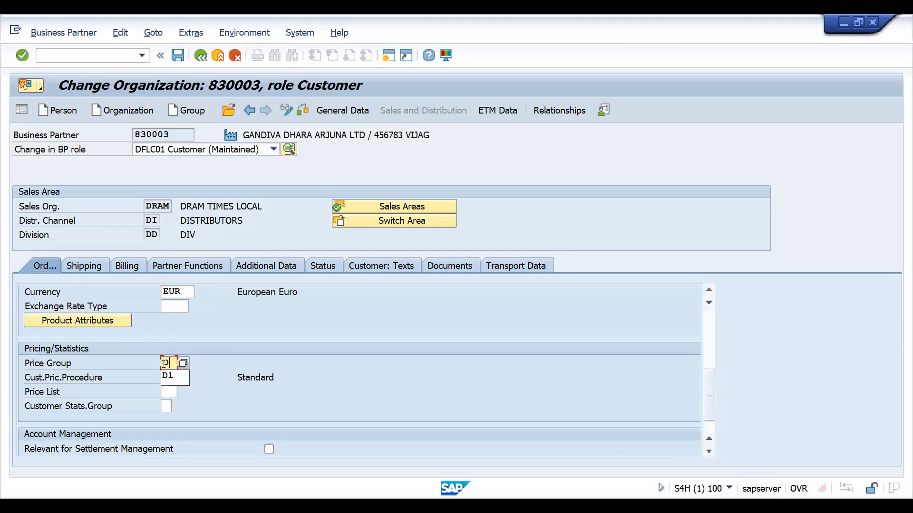
key(Return)
key(Return)
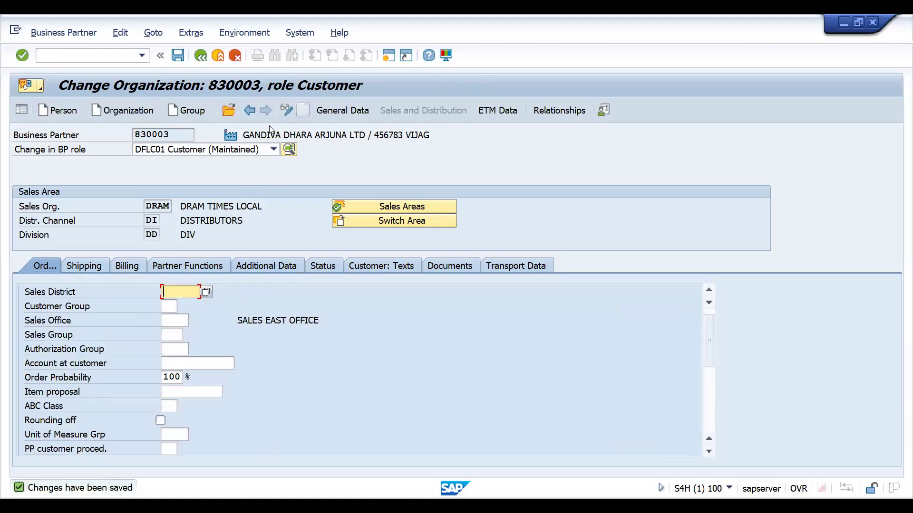
Open the business partner listed in cell E30, BIMBISARA LTD., and display its partner functions.
click(229, 114)
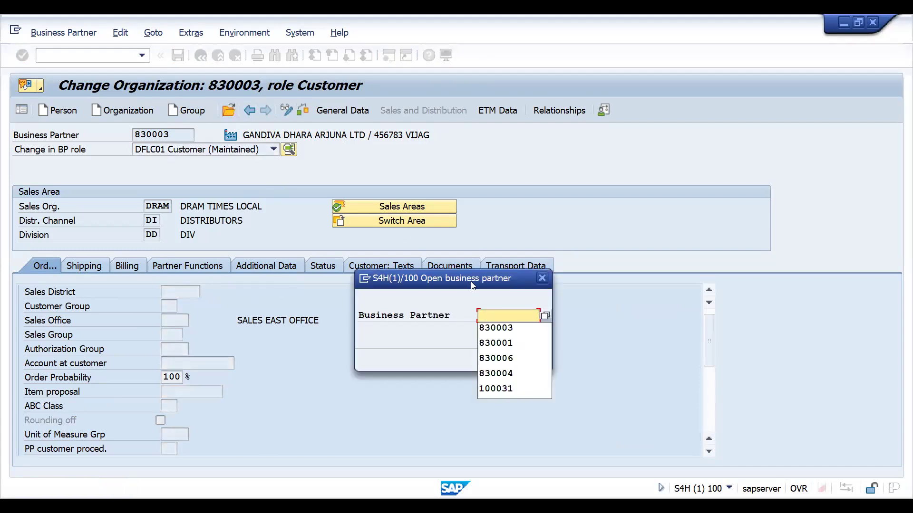
text(830004)
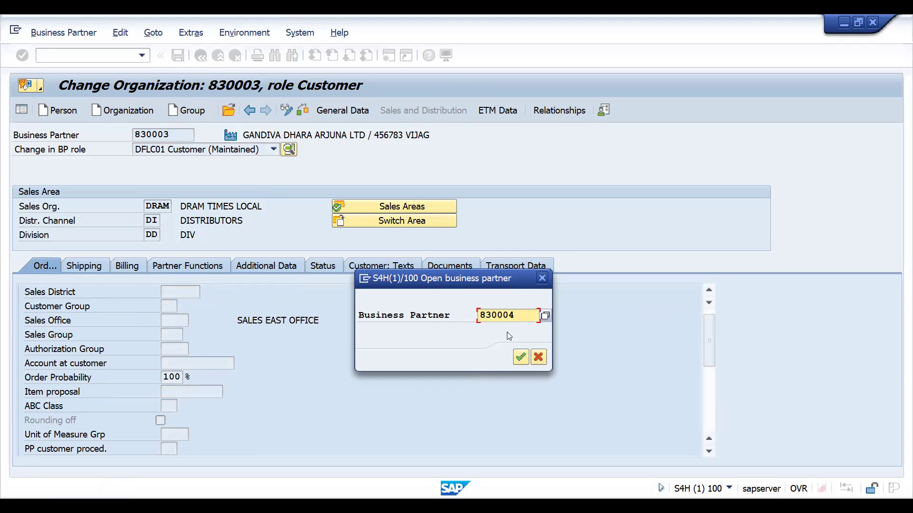
click(521, 357)
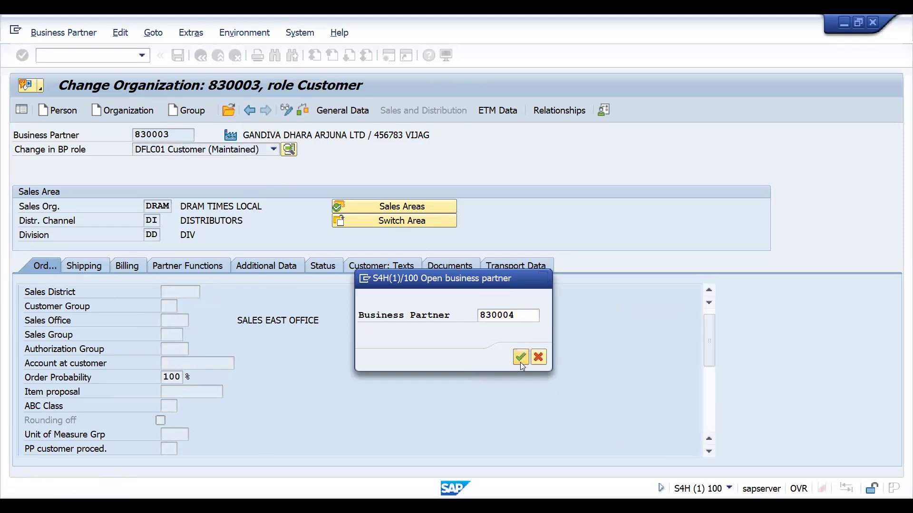
click(179, 271)
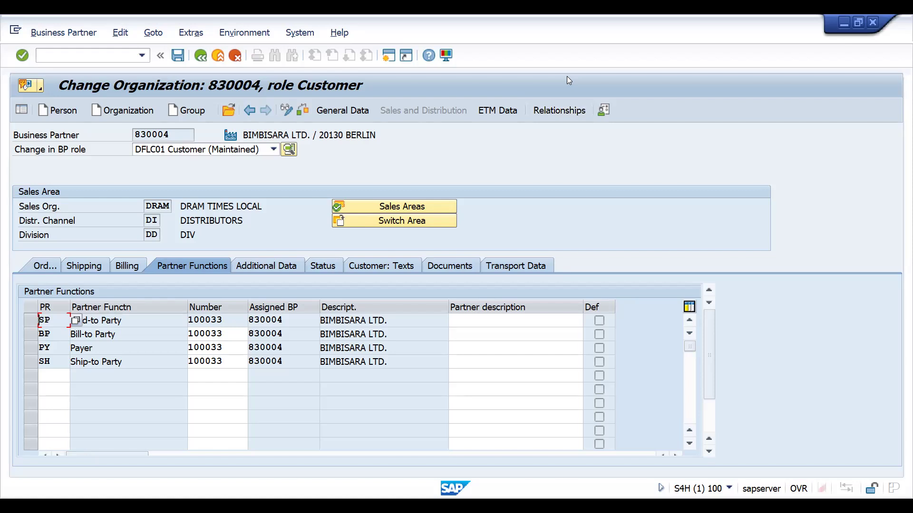
Switch to Excel and fill the rows of the two D2 customers, F23:G24, with yellow.
key(alt+Tab)
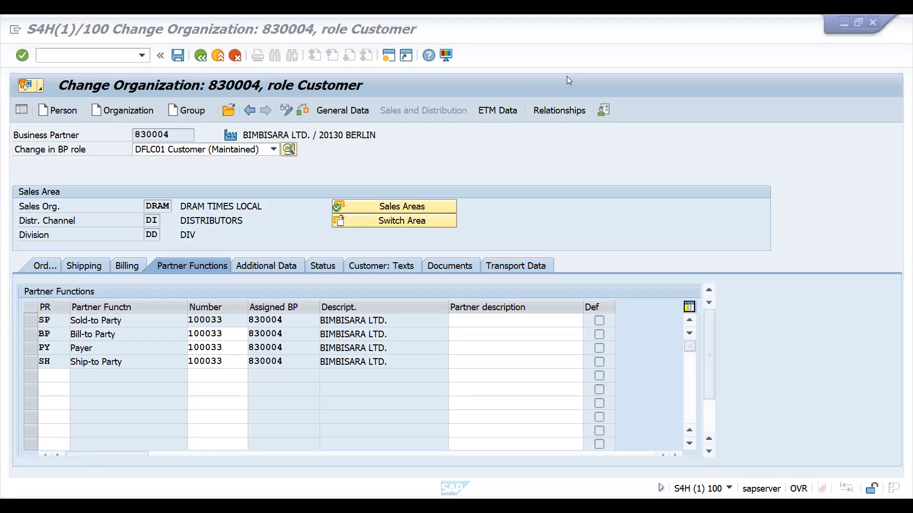
key(alt+Tab)
click(233, 377)
drag(233, 378, 286, 388)
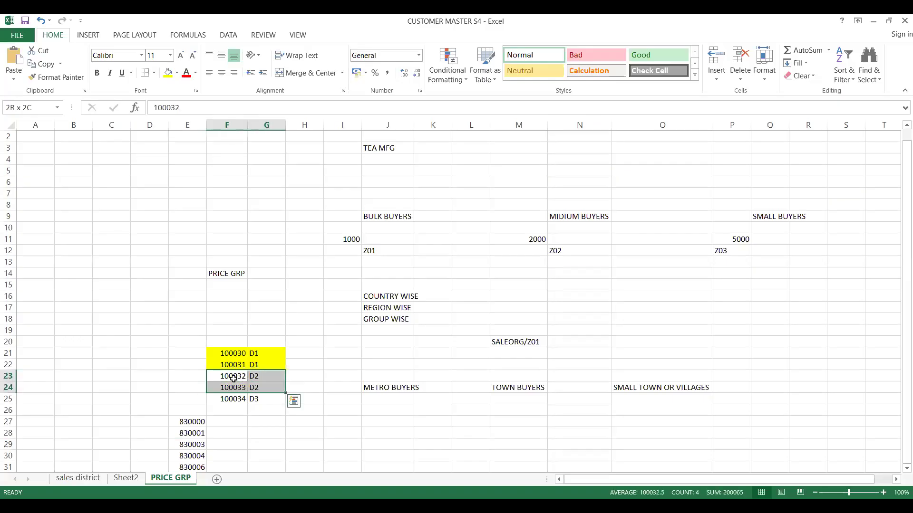
click(167, 76)
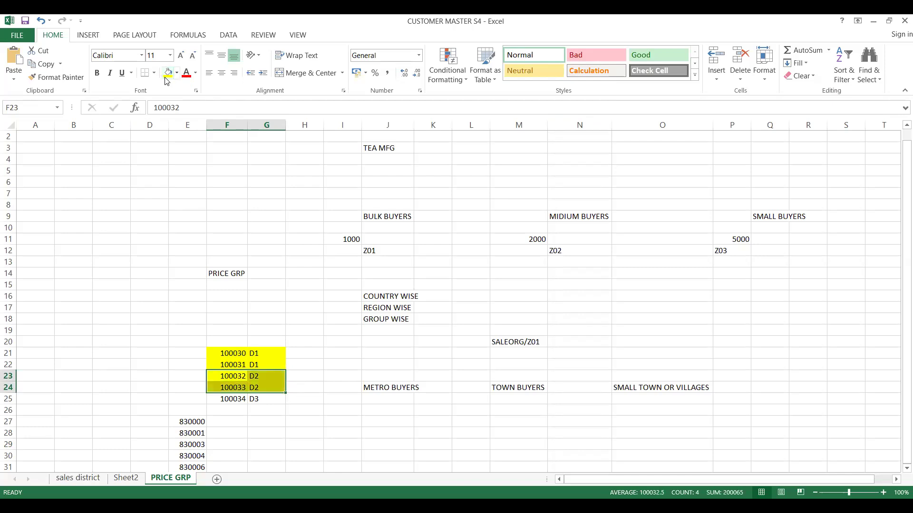
Switch back to SAP, set the order Price Group of BIMBISARA LTD. to D2, and save the business partner.
key(alt+Tab)
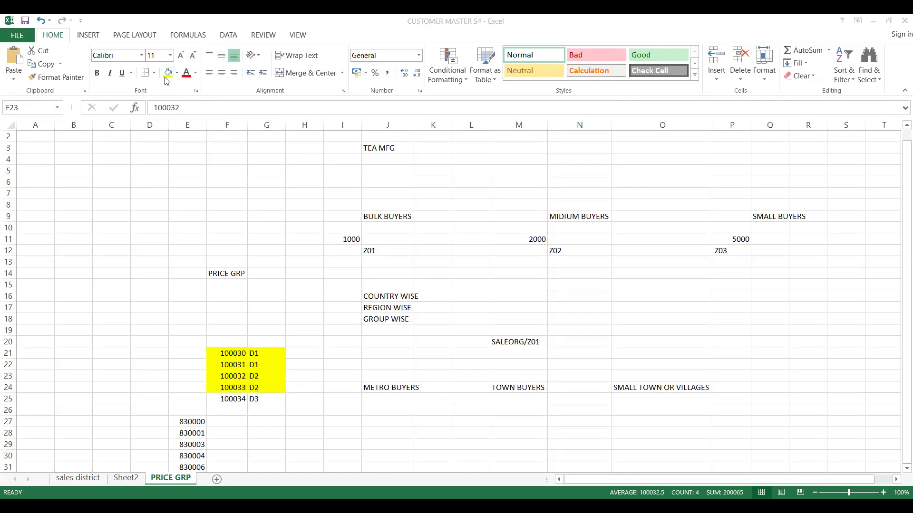
click(40, 263)
click(706, 404)
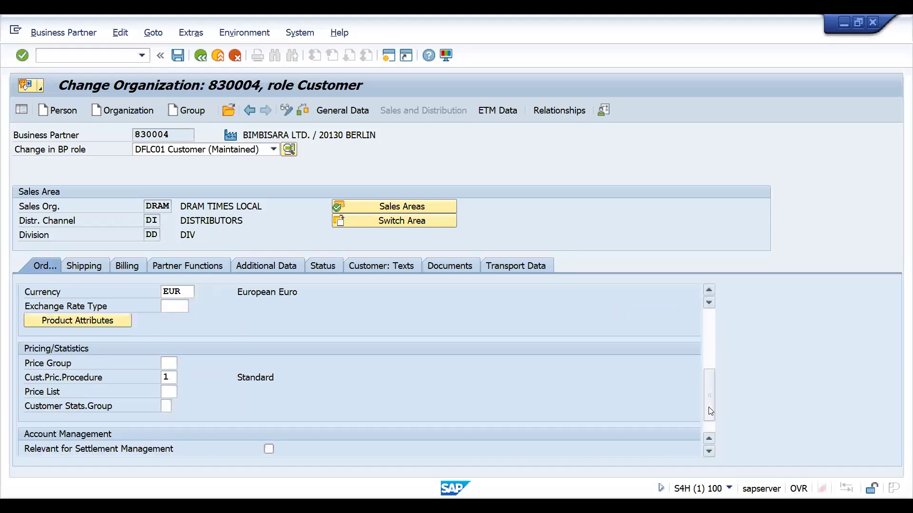
click(168, 392)
click(171, 362)
key(space)
key(Down)
key(Return)
key(Return)
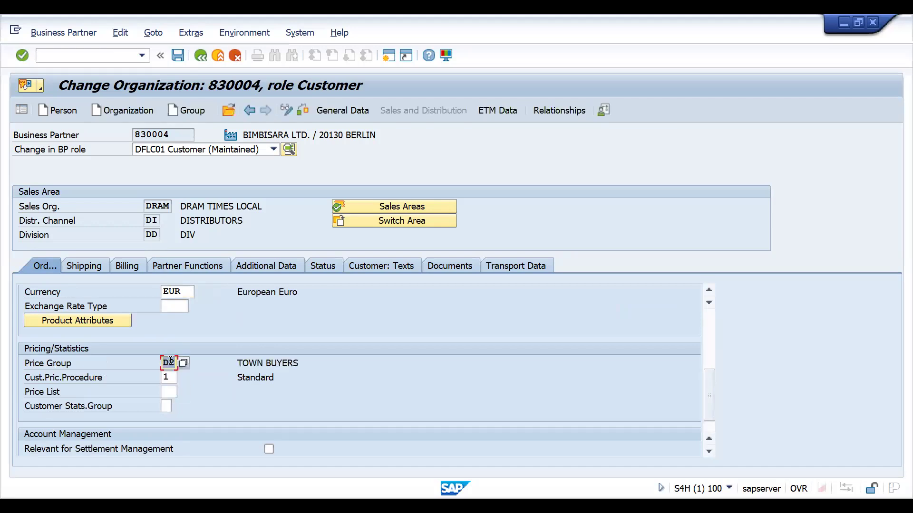
key(ctrl+s)
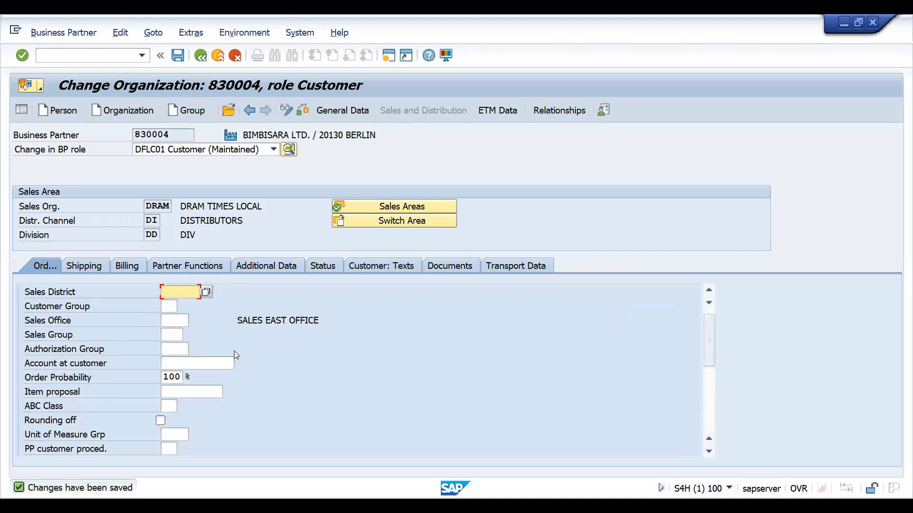
Open the business partner listed in cell E31, GOVINDA TEA EXPORTERS, and check its partner functions.
click(222, 113)
text(830006)
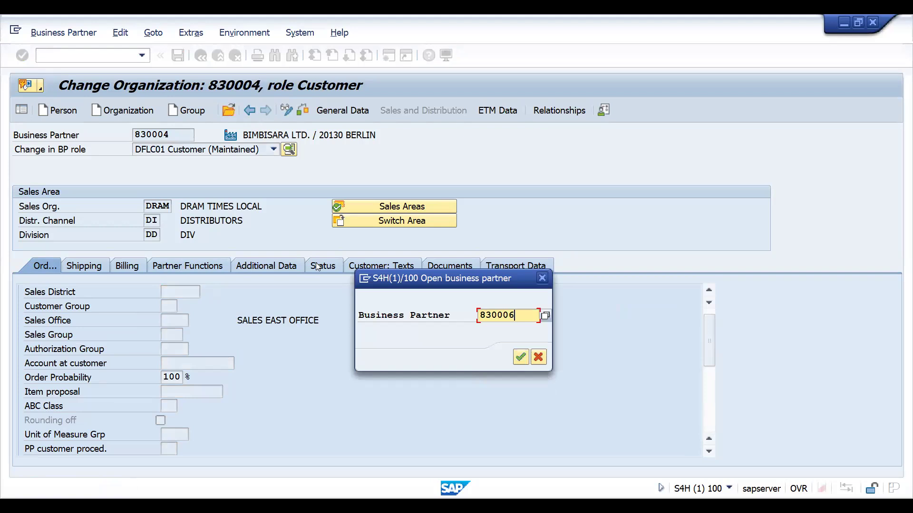
key(Return)
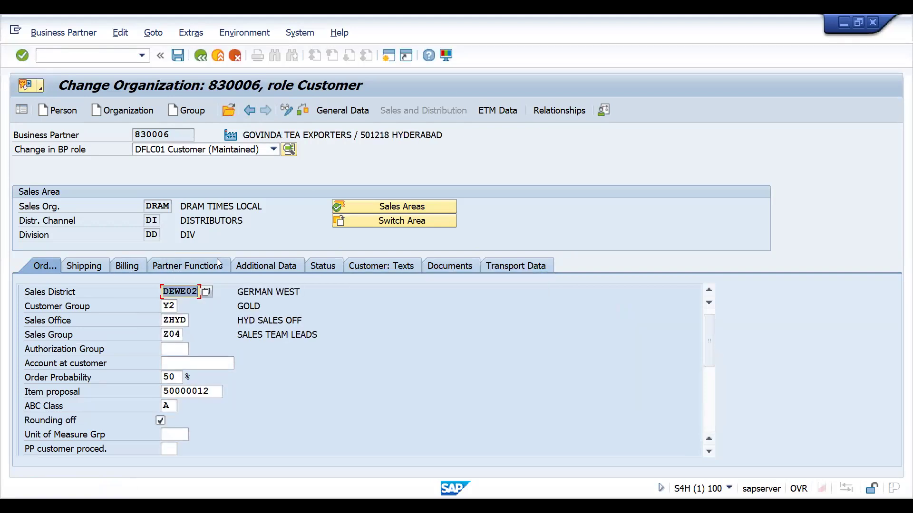
click(185, 266)
Set the order Price Group of GOVINDA TEA EXPORTERS to D3 and save the business partner.
click(709, 432)
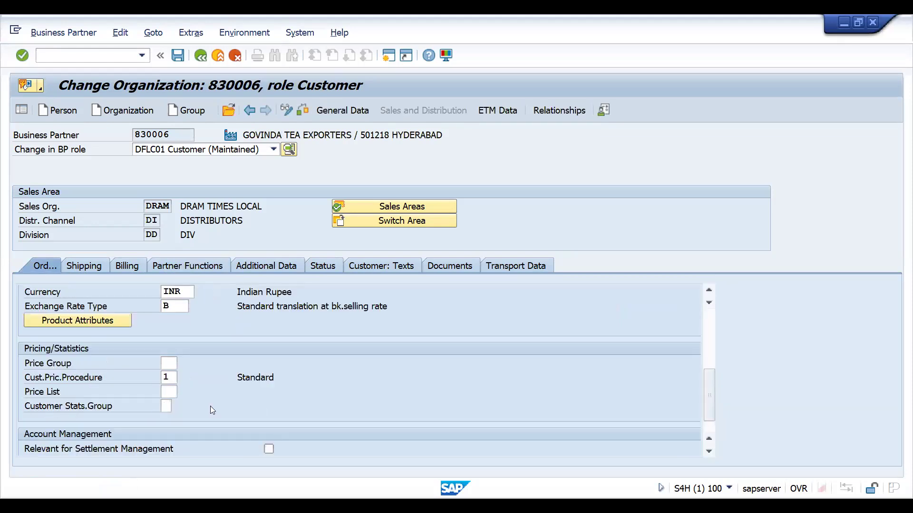
click(168, 363)
text(D3)
key(Return)
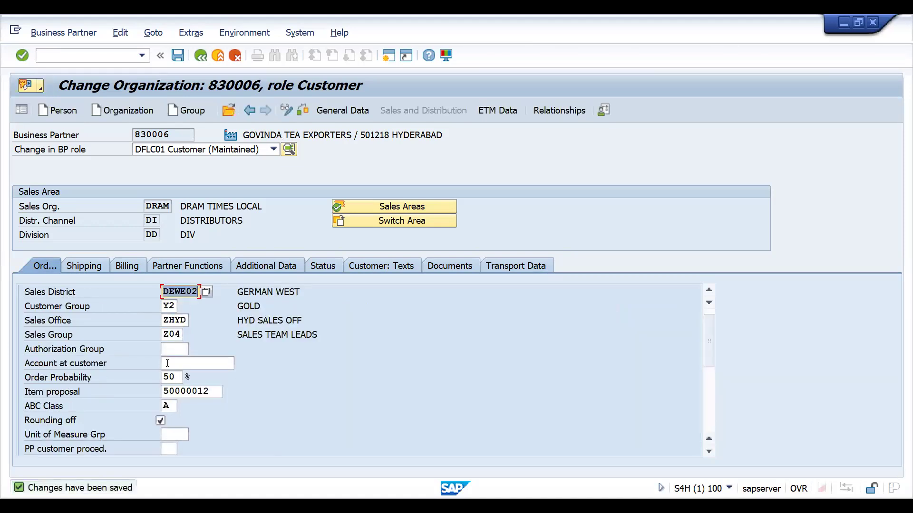
Leave the business partner, start transaction VA01, and begin a sales document with order type DOR1.
click(198, 60)
text(/NVA01)
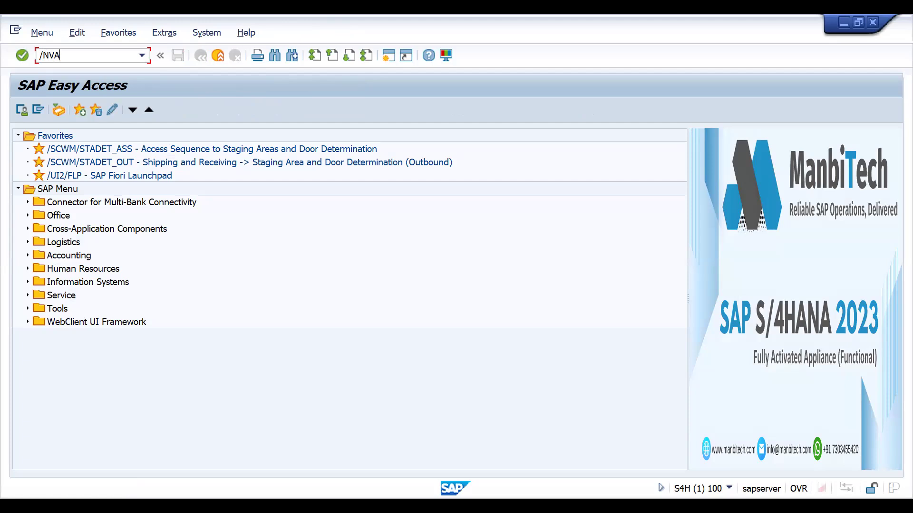
text(01)
key(Return)
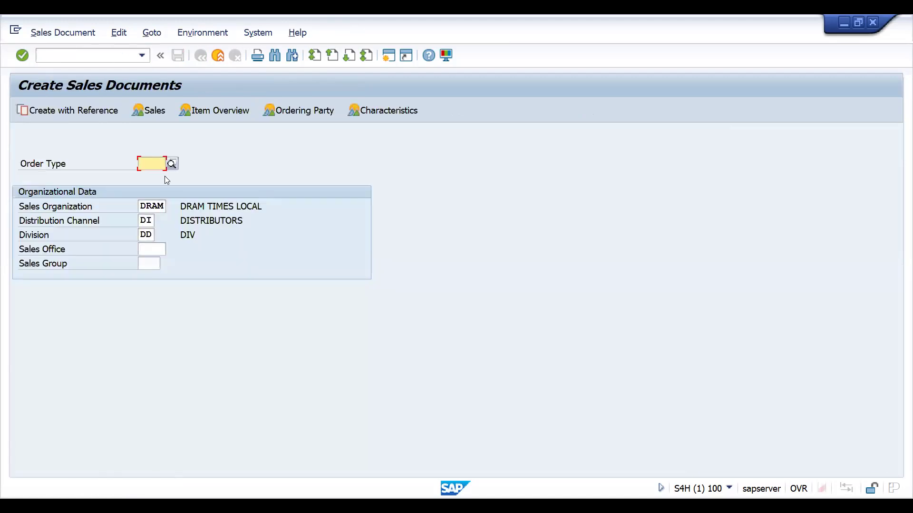
key(Down)
key(Down)
key(Return)
key(Return)
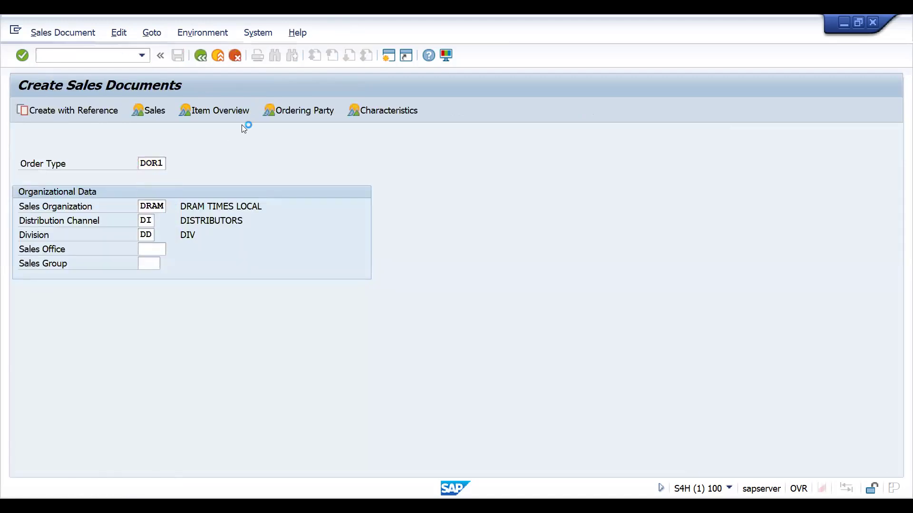
Enter the customer number of GANDIVA DHARA ARJUNA LTD as the sold-to party and dwedwesq as the customer reference.
click(166, 149)
key(Down)
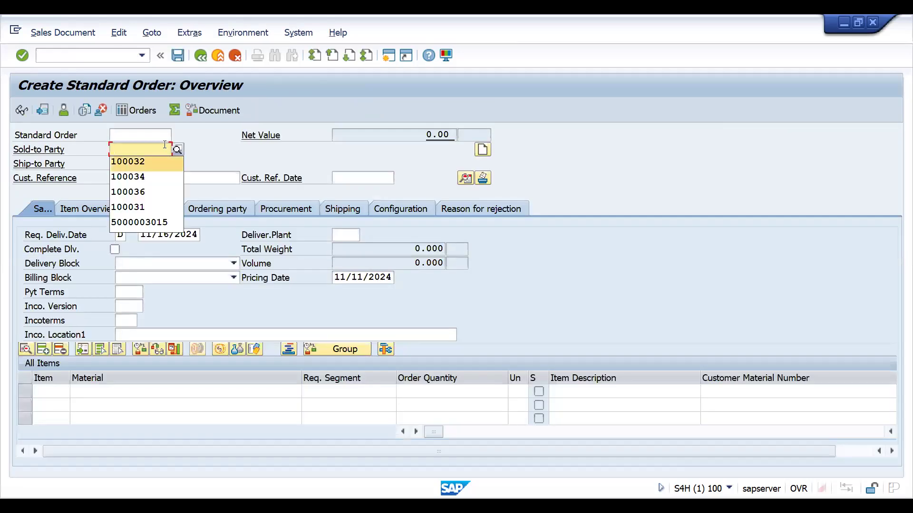
key(Return)
key(Return)
text(dwedwesq)
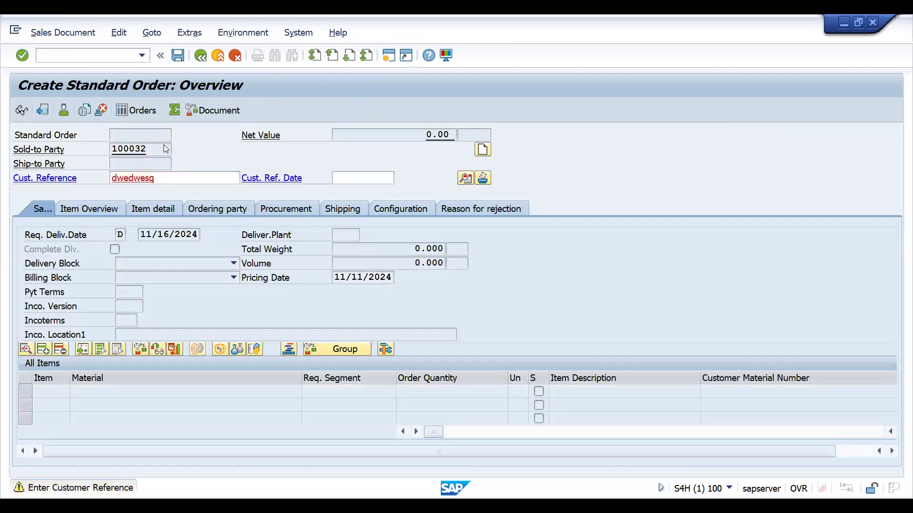
Add an order item for material 25886 with quantity 1 KG, and check the customer price group in the order header.
key(Return)
text(25886)
key(Tab)
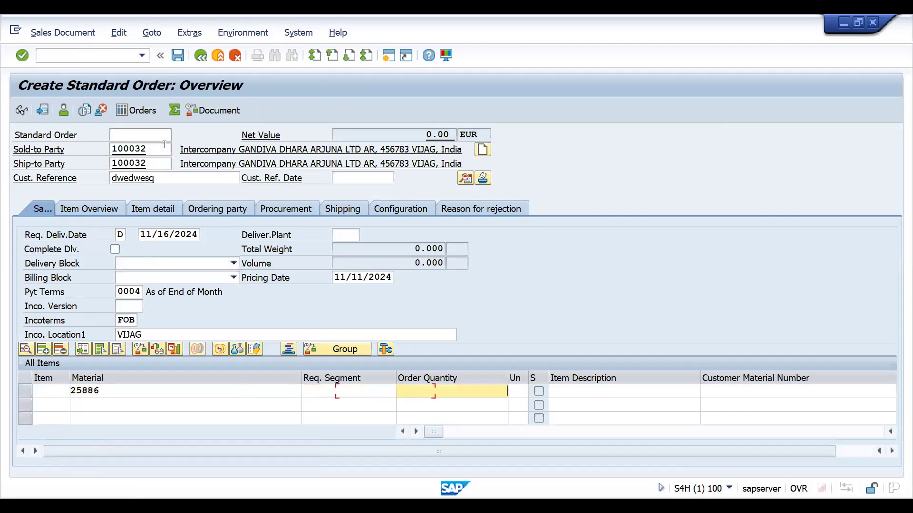
key(Return)
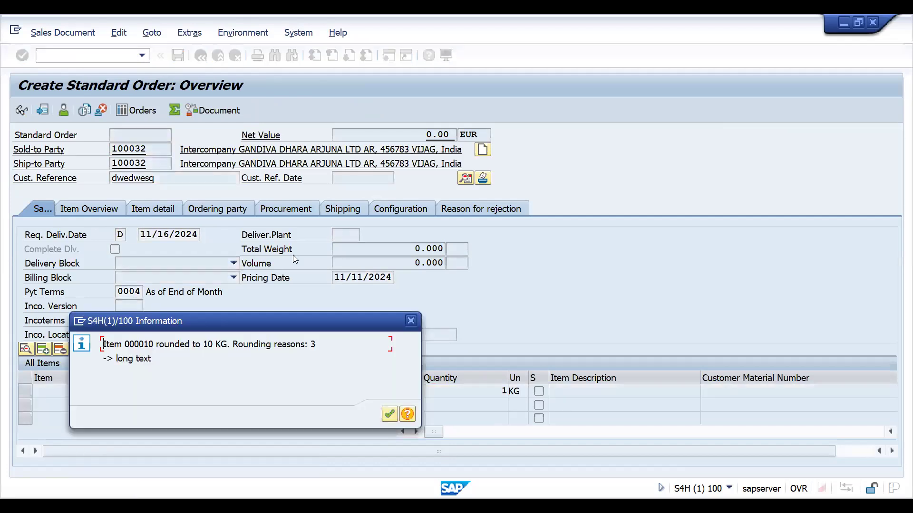
key(Return)
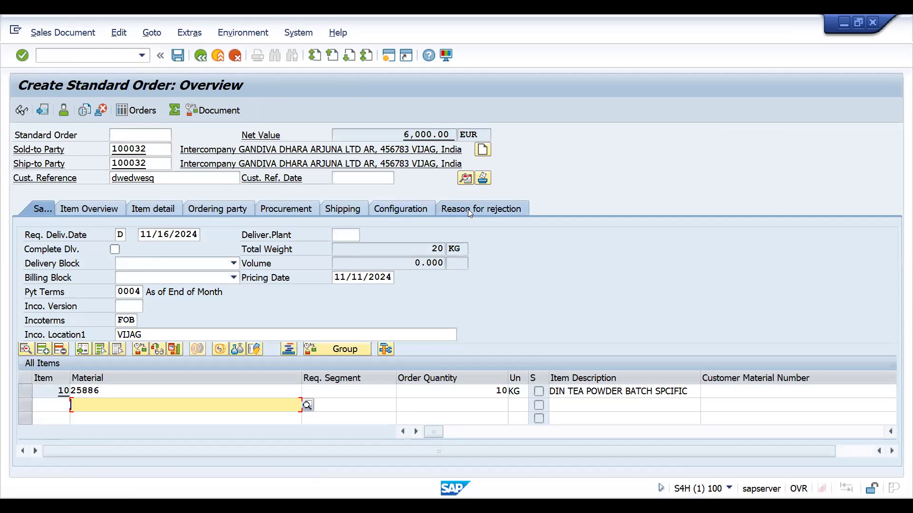
click(464, 183)
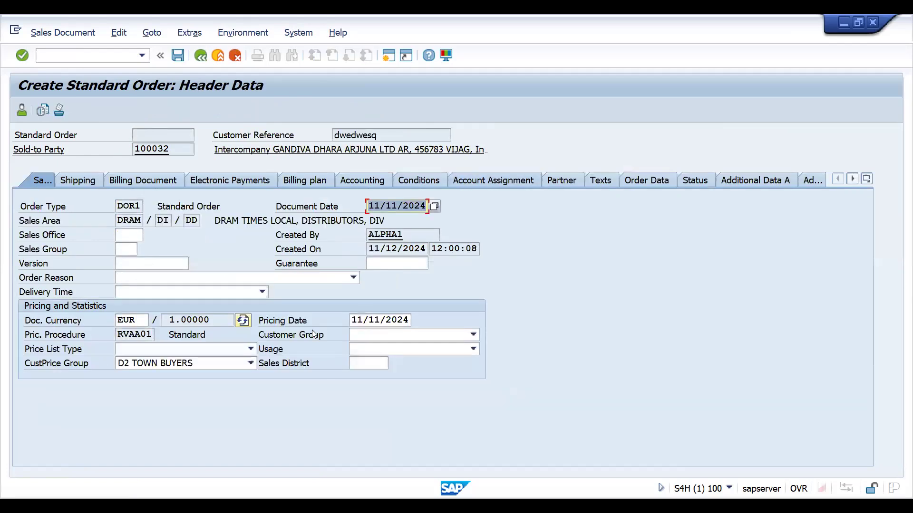
click(199, 56)
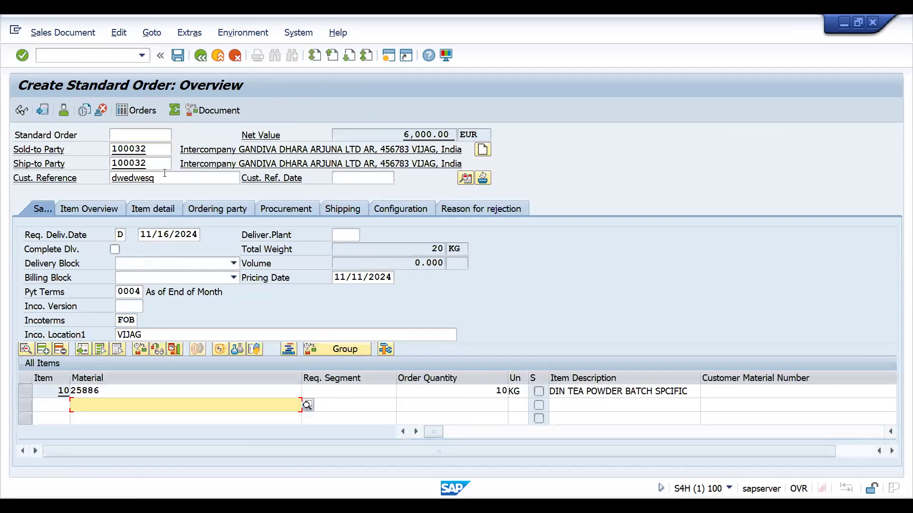
Change the sold-to party to KRISHNA TEA VENTURES LTD., accept it as ship-to party, and redetermine routes and shipping for all items.
key(BackSpace)
text(1)
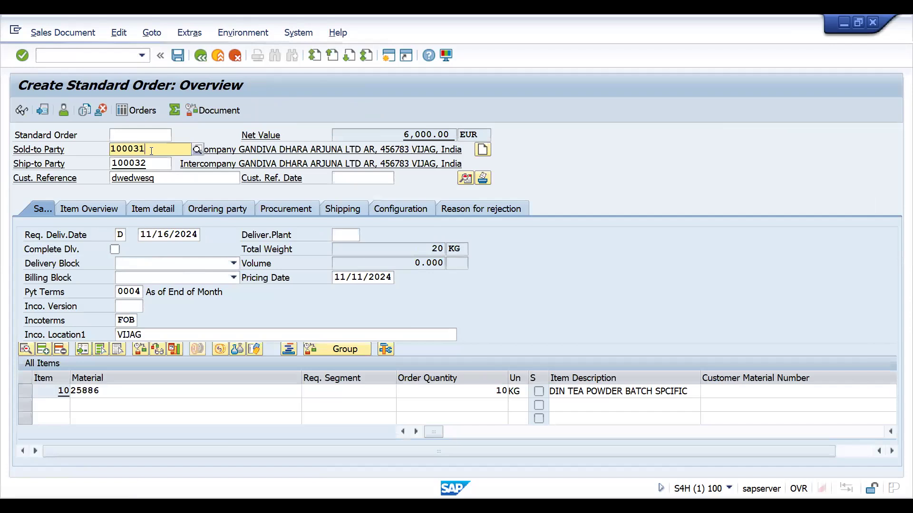
key(Return)
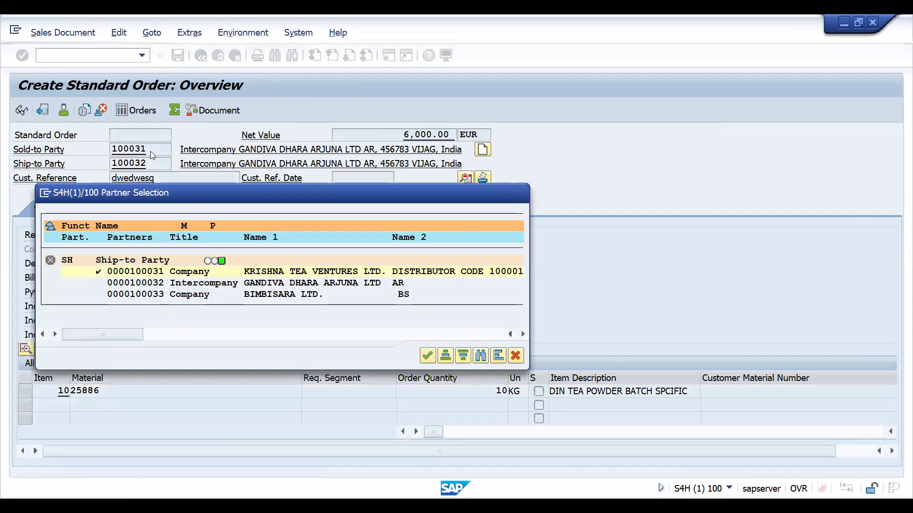
key(Return)
key(Return)
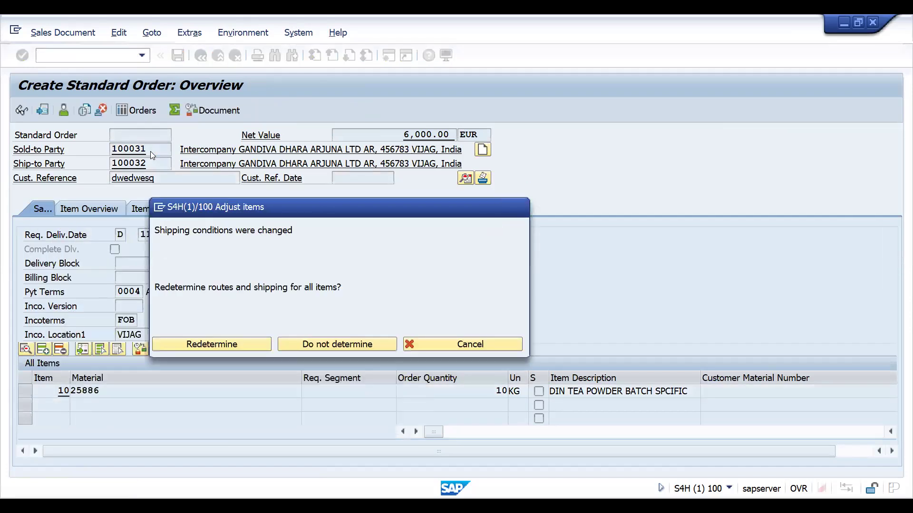
key(Return)
key(Return)
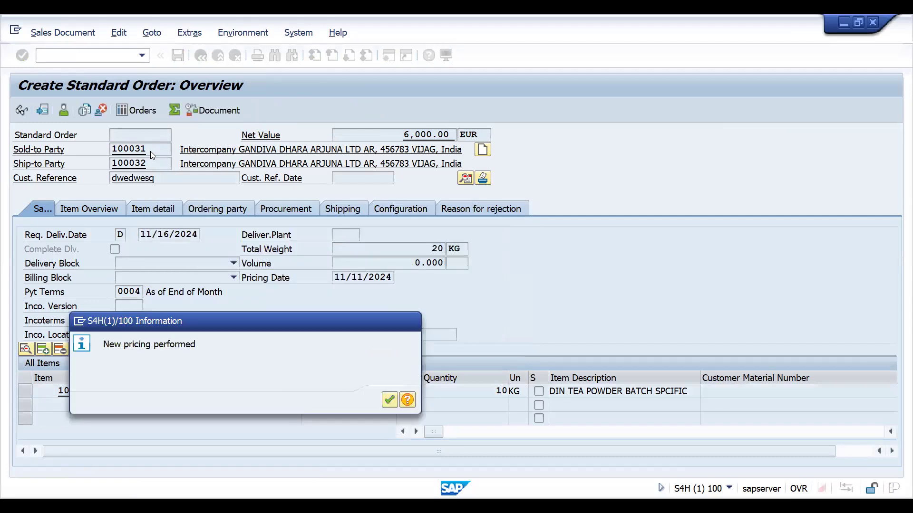
Acknowledge the pricing and freight messages and check the pricing group fields in the Sales B data of order item 10.
key(Return)
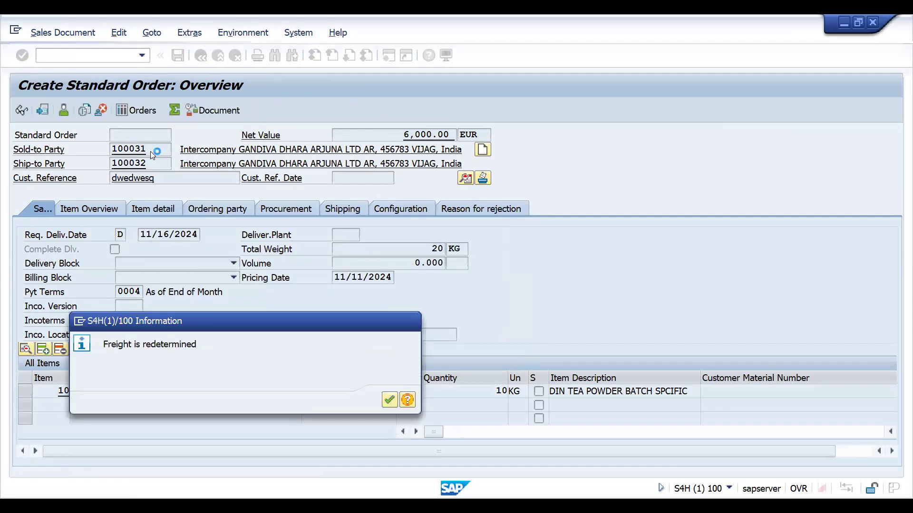
key(Return)
double_click(236, 395)
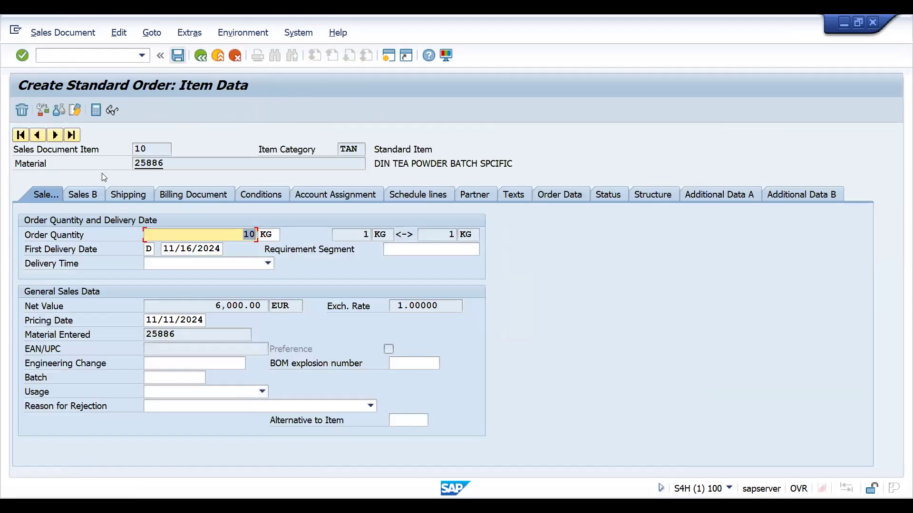
click(86, 194)
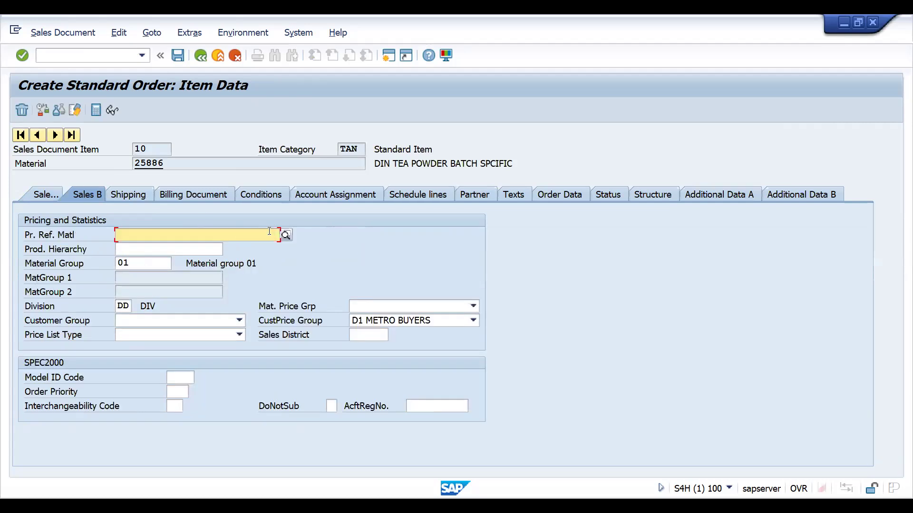
click(203, 55)
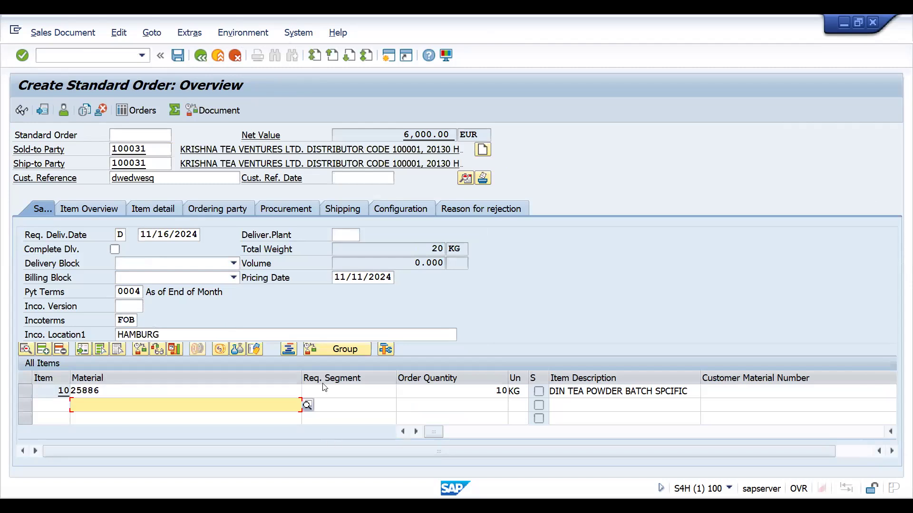
Examine the pricing elements in the conditions of order item 10, and return to the order overview.
double_click(323, 390)
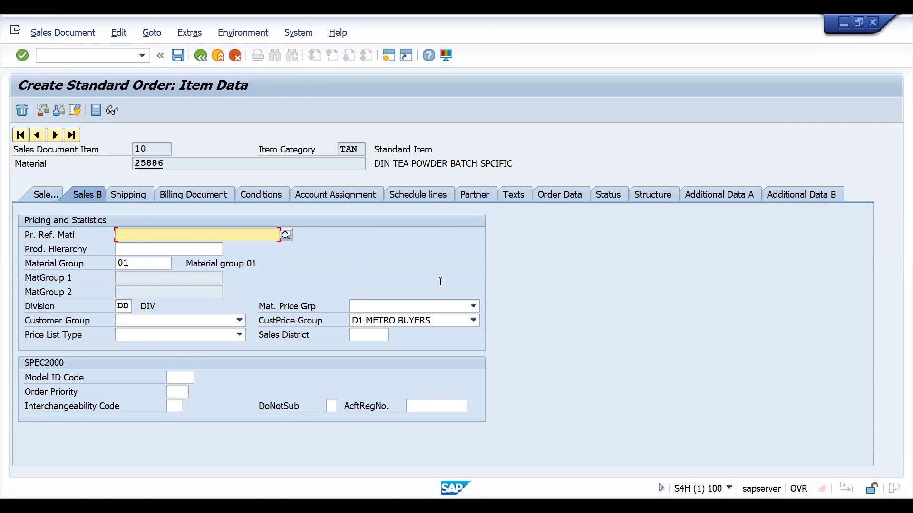
click(258, 189)
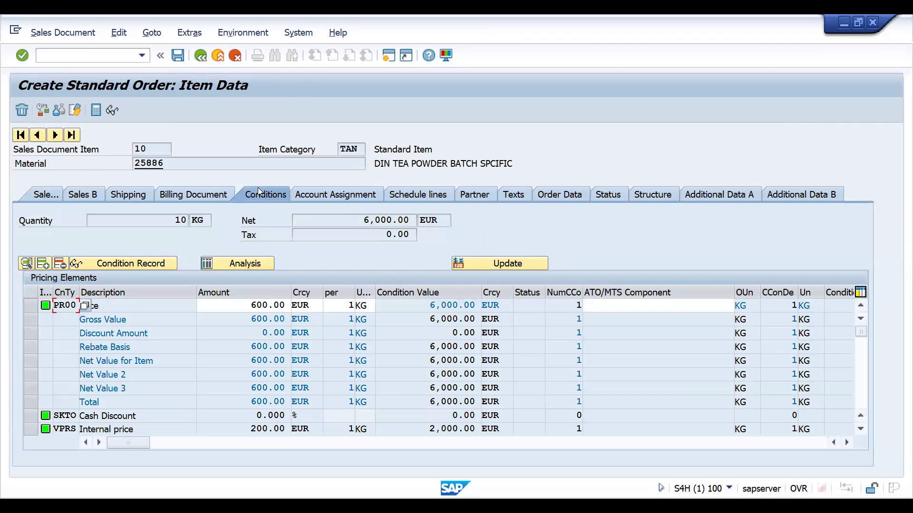
click(201, 55)
Leave the sales order with transaction /NSPRO and display the reference IMG structure.
text(/NSPRO)
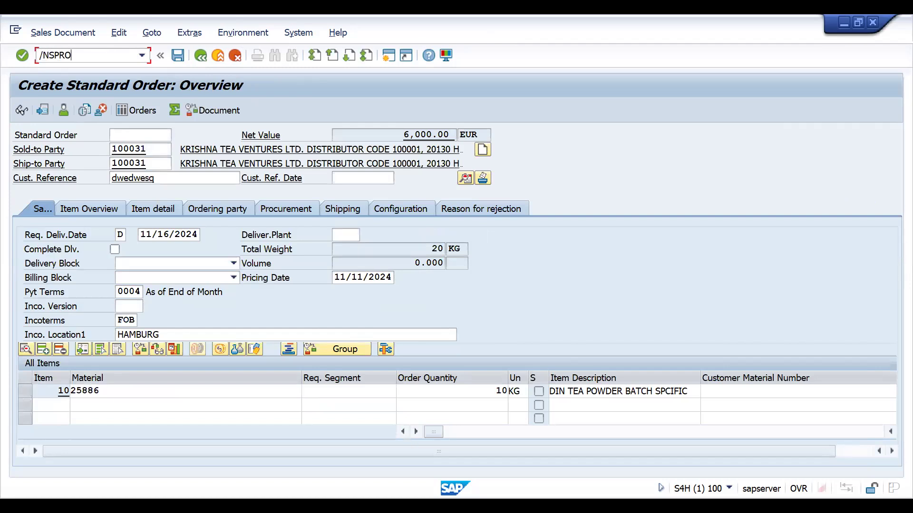
key(Return)
click(90, 112)
Expand the Sales and Distribution node in the IMG structure.
click(101, 282)
key(Down)
key(Down)
key(Down)
key(Down)
key(Down)
key(Down)
key(Down)
key(Down)
key(Down)
key(Down)
key(Down)
key(Down)
key(Down)
key(Down)
key(Down)
key(Down)
key(Down)
key(Down)
key(Down)
key(Down)
key(Up)
key(Up)
key(Up)
key(Up)
key(Up)
key(Up)
key(Up)
key(Right)
key(Down)
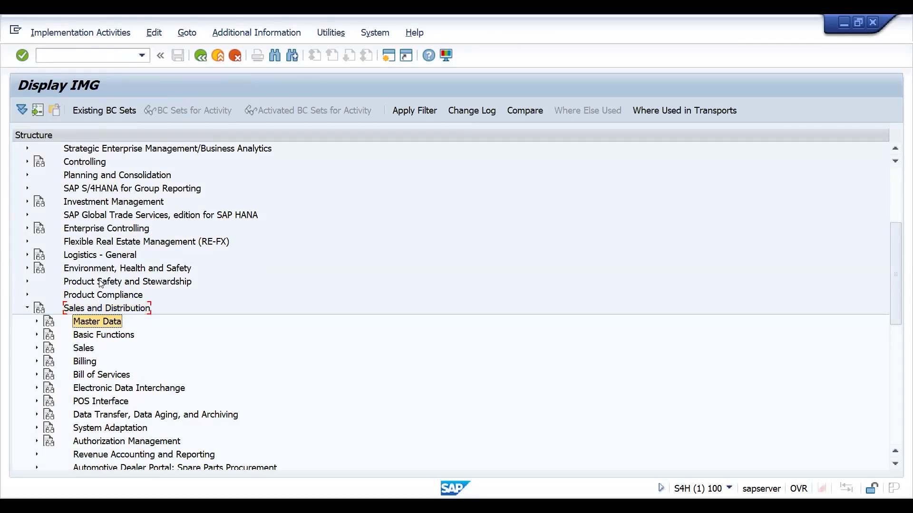
Expand Basic Functions, Pricing and Pricing Control under Sales and Distribution.
key(Down)
key(Right)
key(Down)
key(Down)
key(Up)
key(Right)
key(Down)
key(Right)
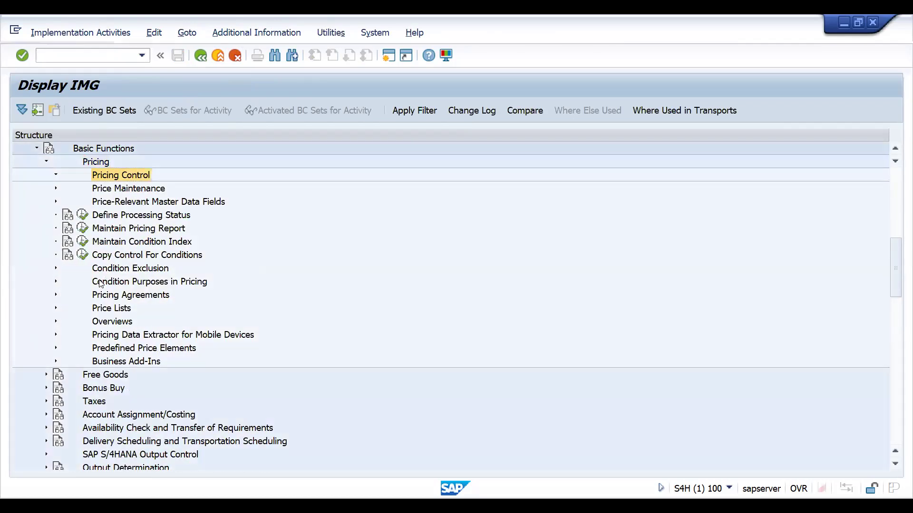
Open the activity Create Condition Tables for Pricing in Sales under Condition Tables and Field Catalog.
key(Down)
key(Down)
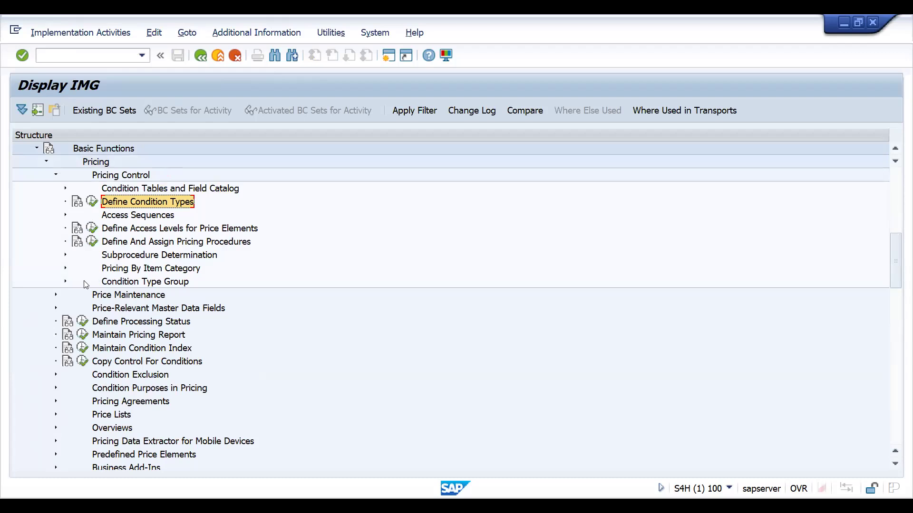
key(Up)
key(Right)
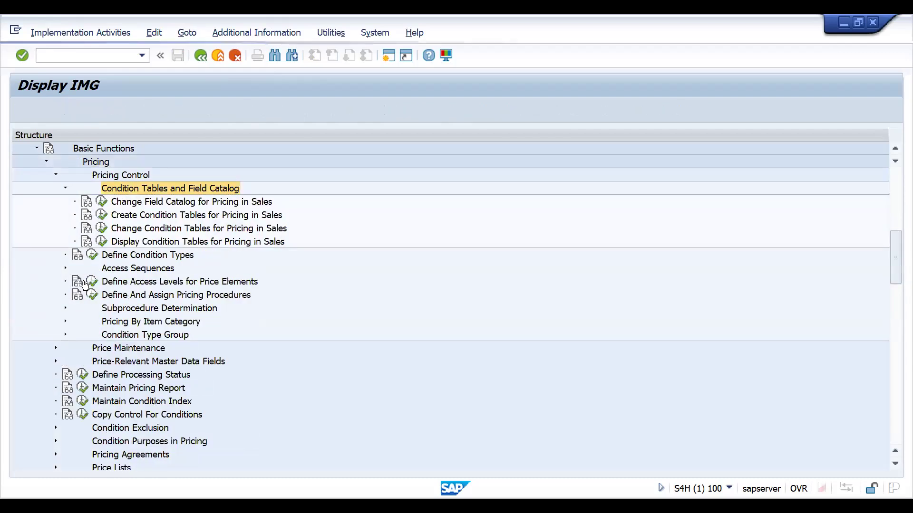
key(Down)
key(Down)
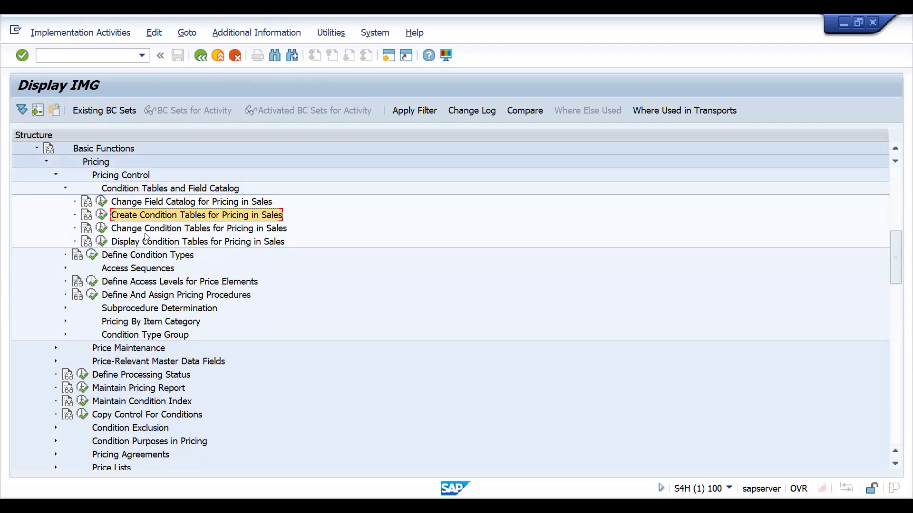
click(102, 215)
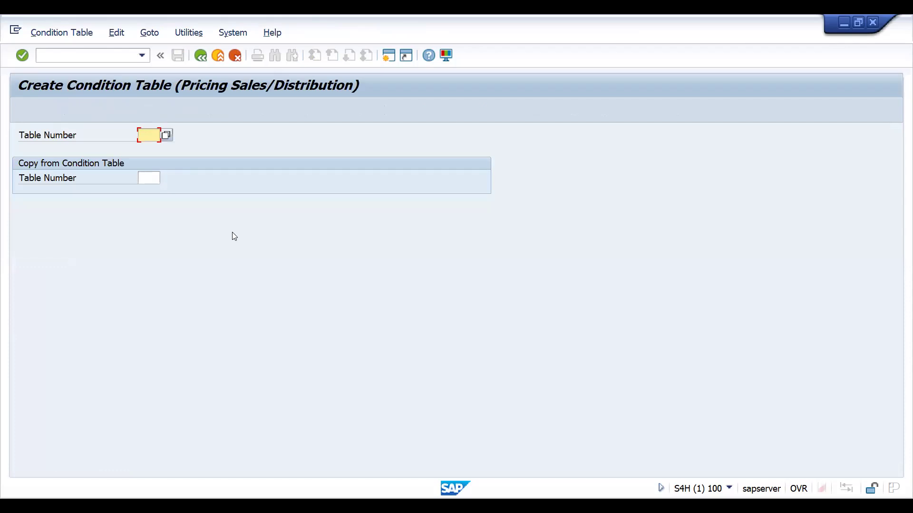
Start a new pricing condition table with the number 991.
text(99)
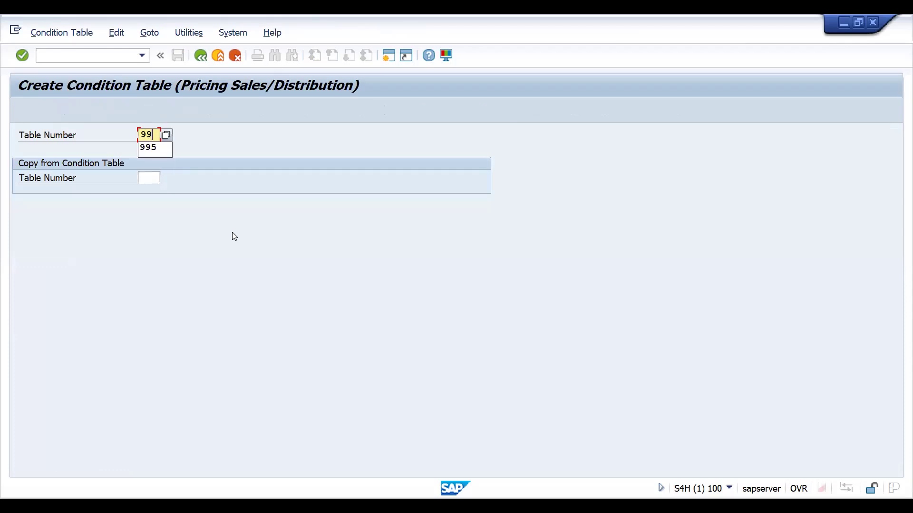
text(1)
key(Return)
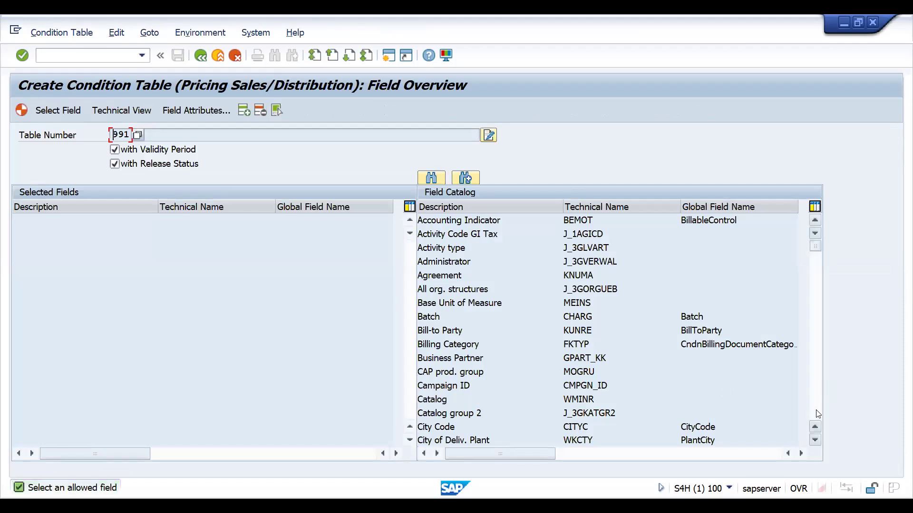
Find VKORG in the field catalog and add Sales Organization to the selected fields of table 991.
click(433, 181)
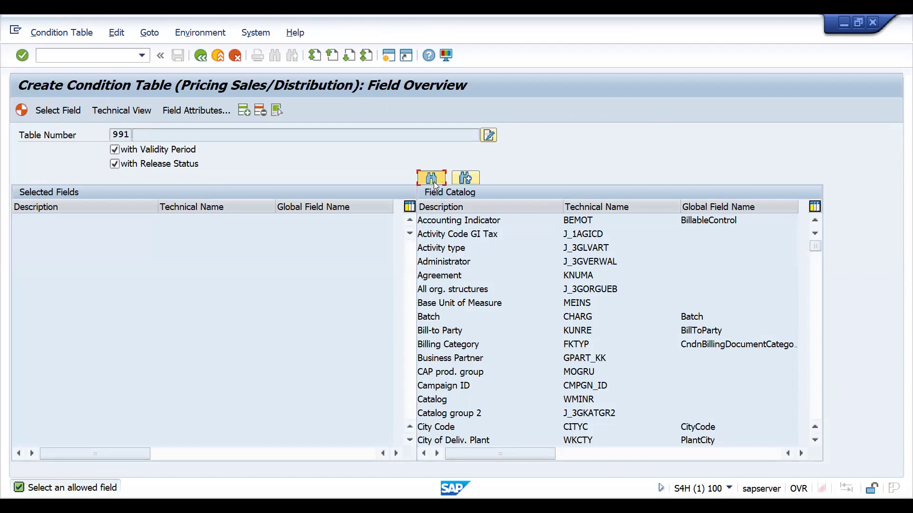
text(VKORG)
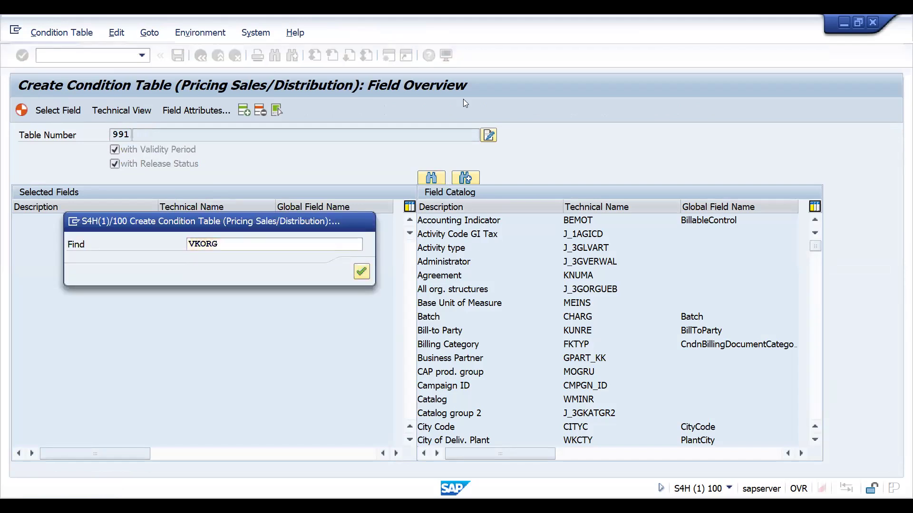
key(Return)
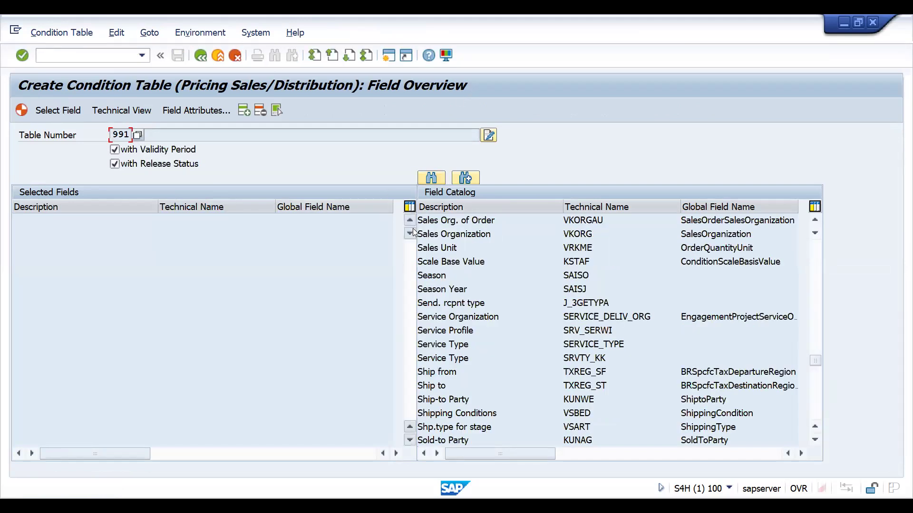
double_click(433, 237)
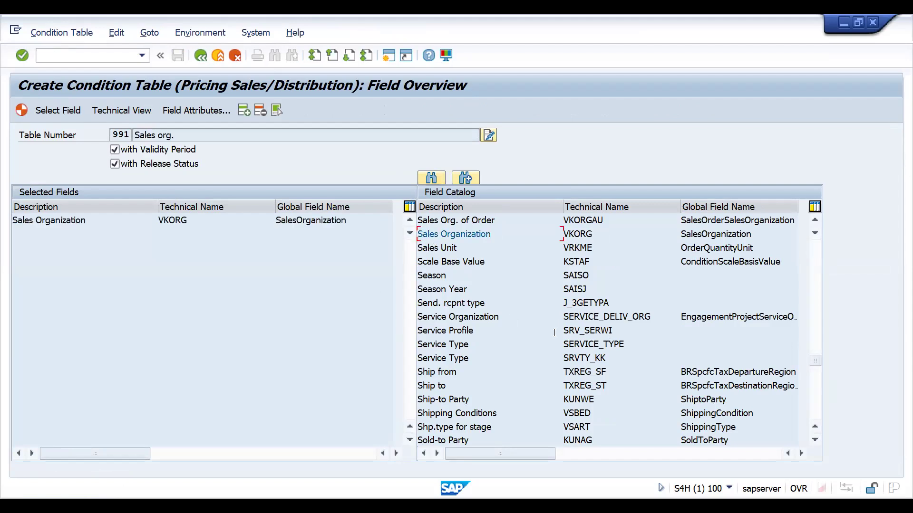
Add the Price Group field (KONDA) from the field catalog to condition table 991.
click(815, 412)
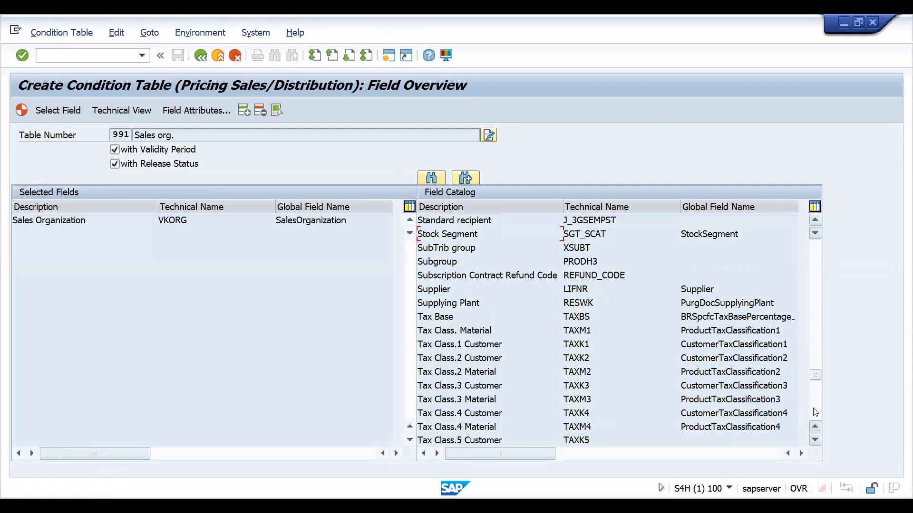
click(814, 291)
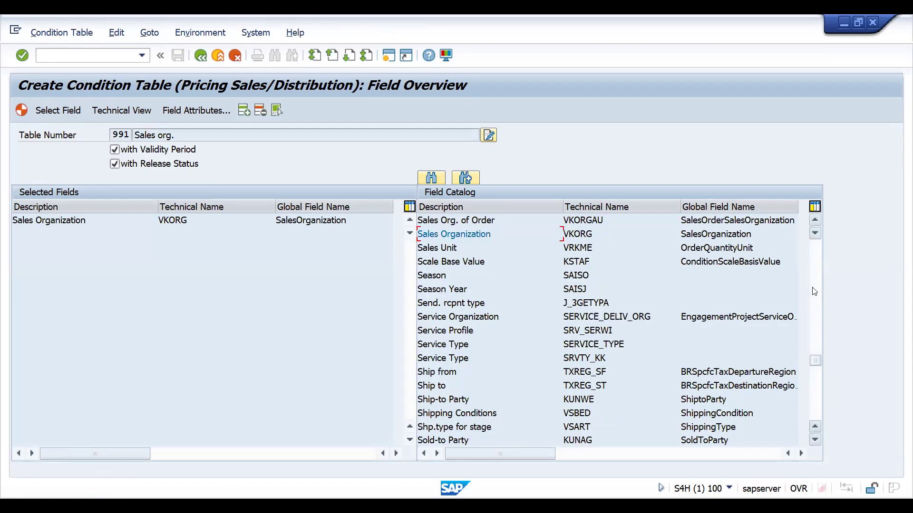
click(814, 292)
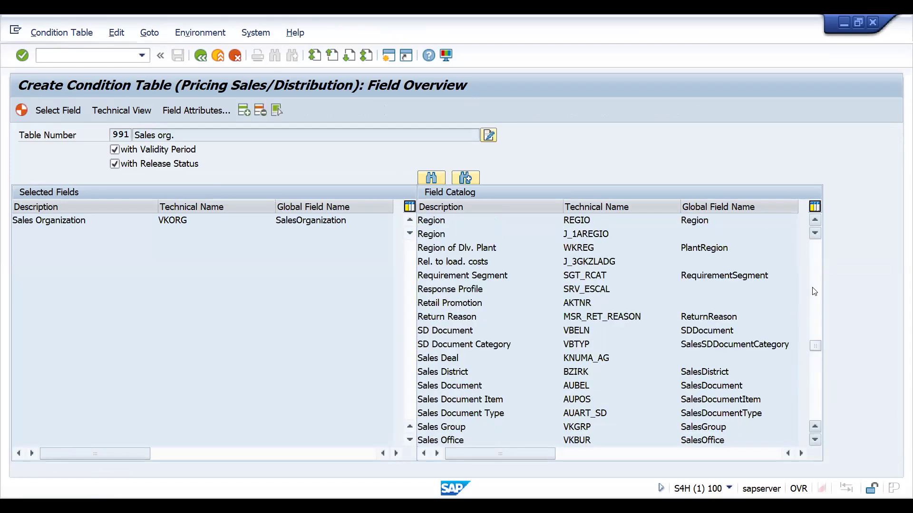
click(814, 292)
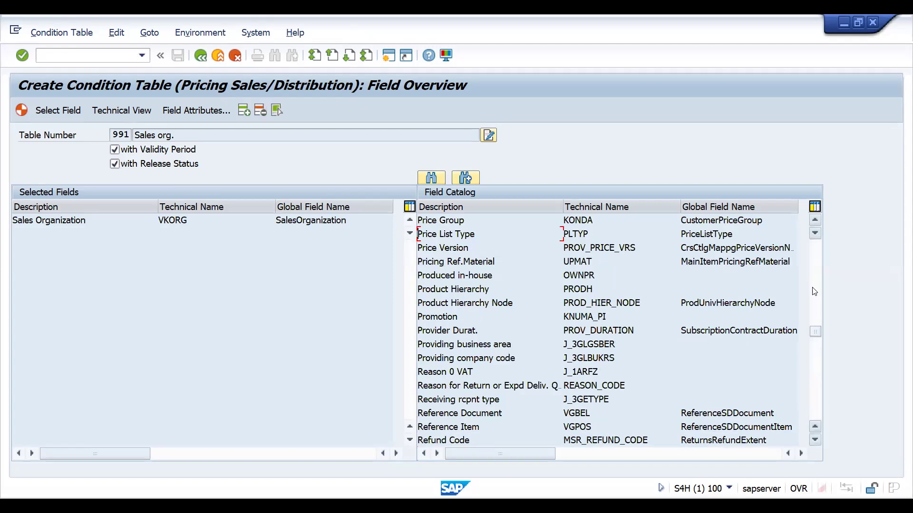
double_click(443, 220)
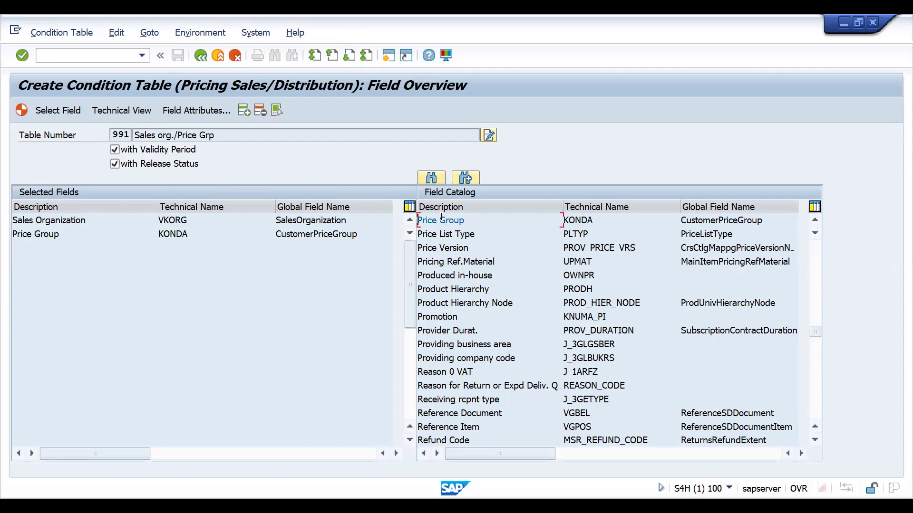
Generate condition table 991 as a local object and return to the initial condition table screen.
click(21, 111)
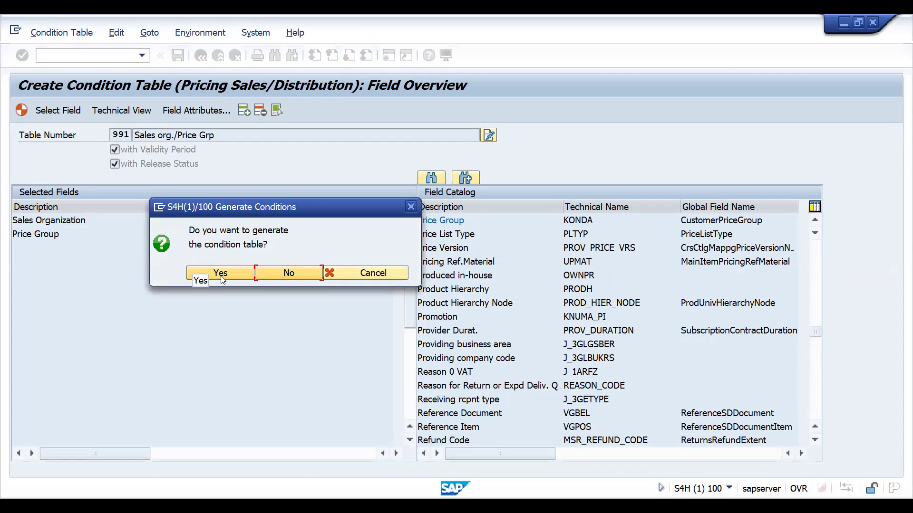
click(221, 279)
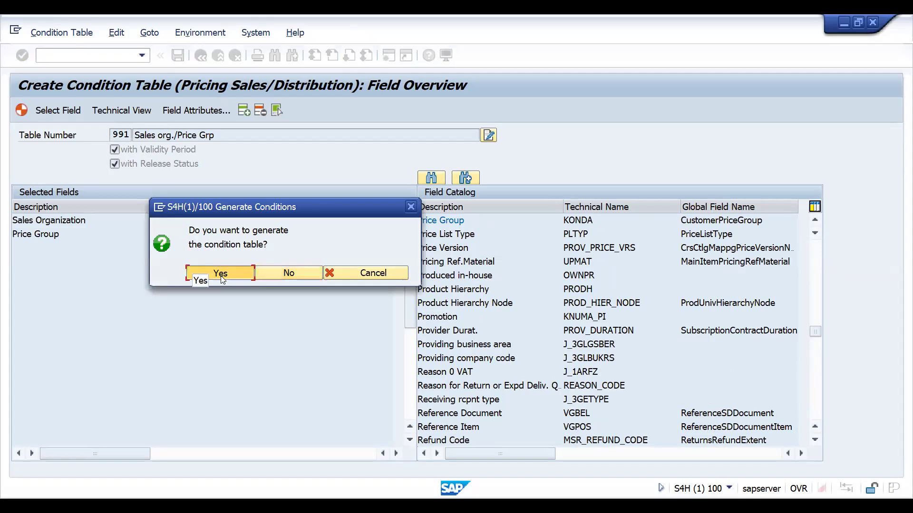
click(222, 279)
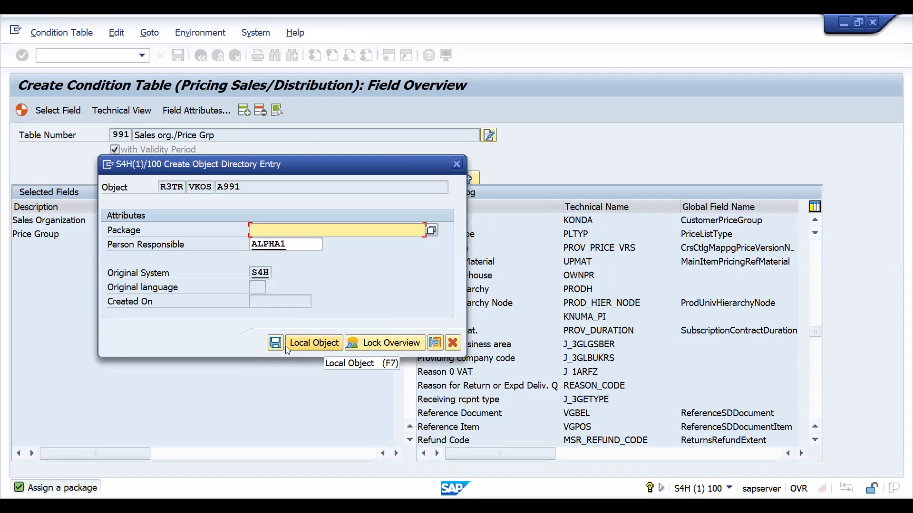
click(295, 347)
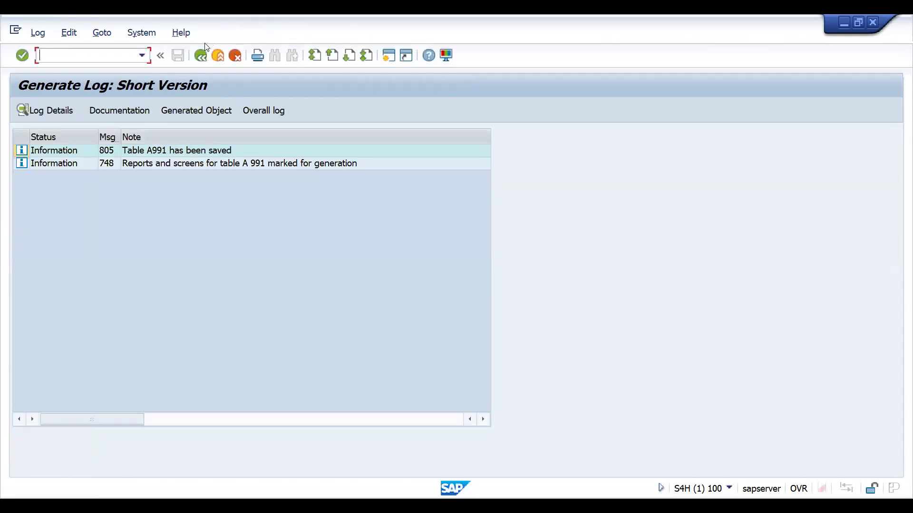
click(201, 55)
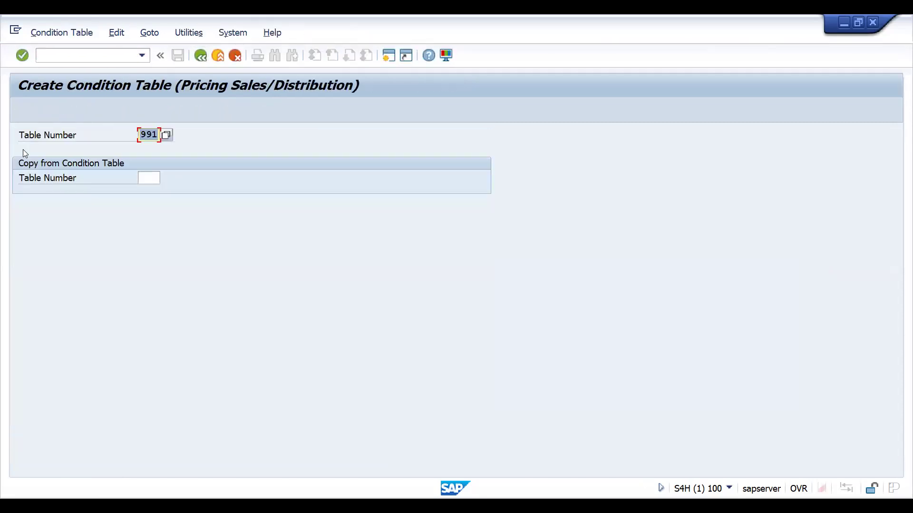
Start condition table 992 and add the Sales Organization field (VKORG) found in the field catalog.
text(992)
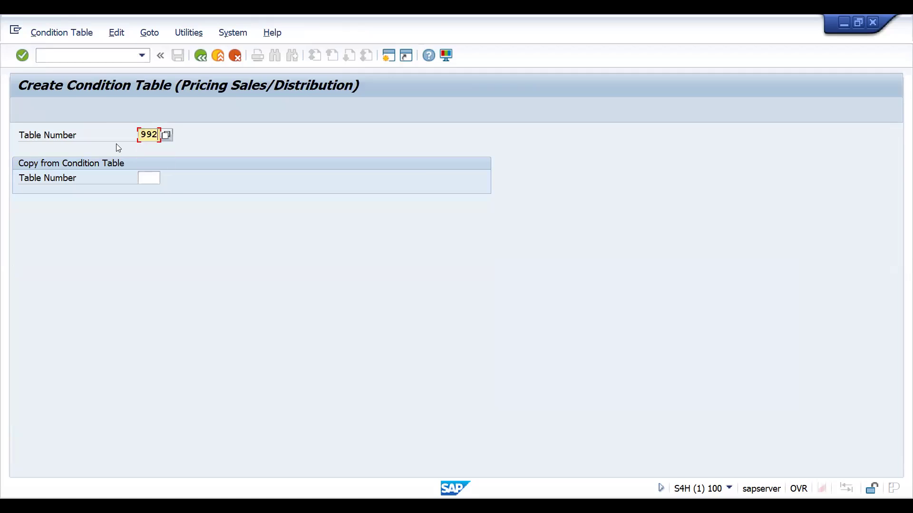
key(Return)
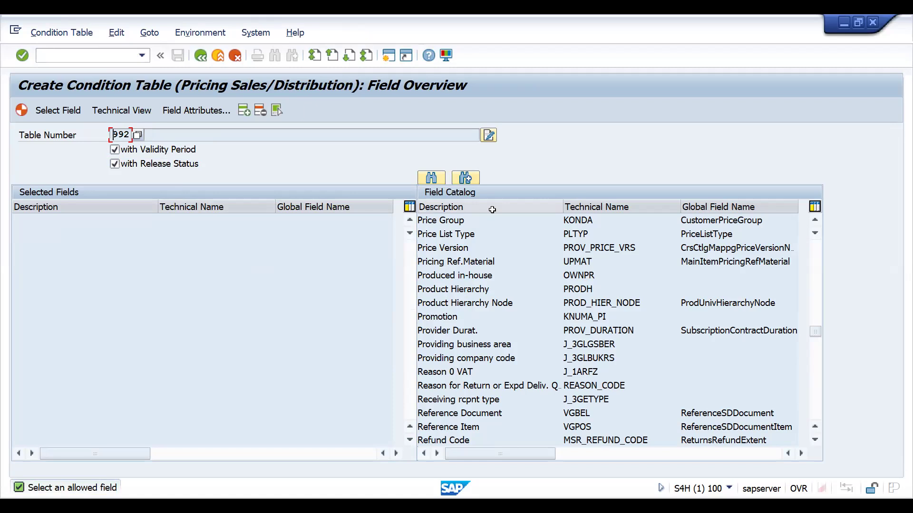
click(429, 178)
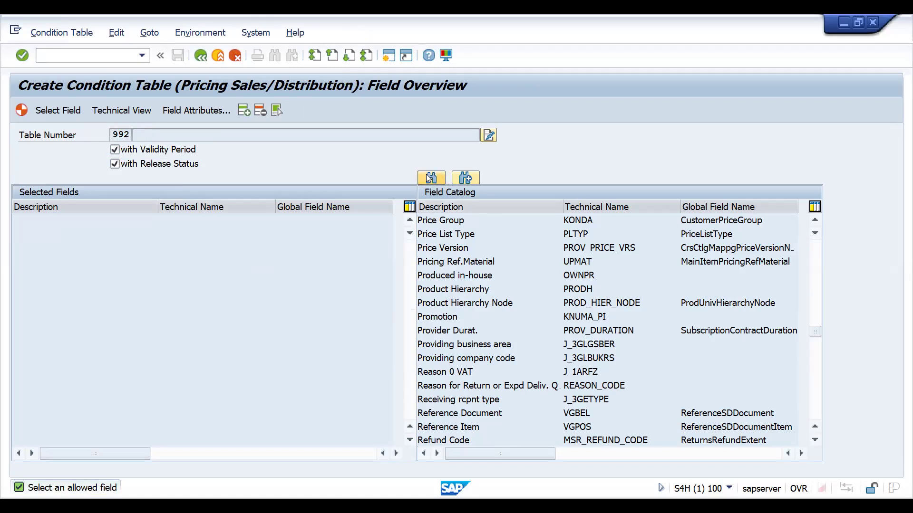
text(V)
key(Down)
key(Return)
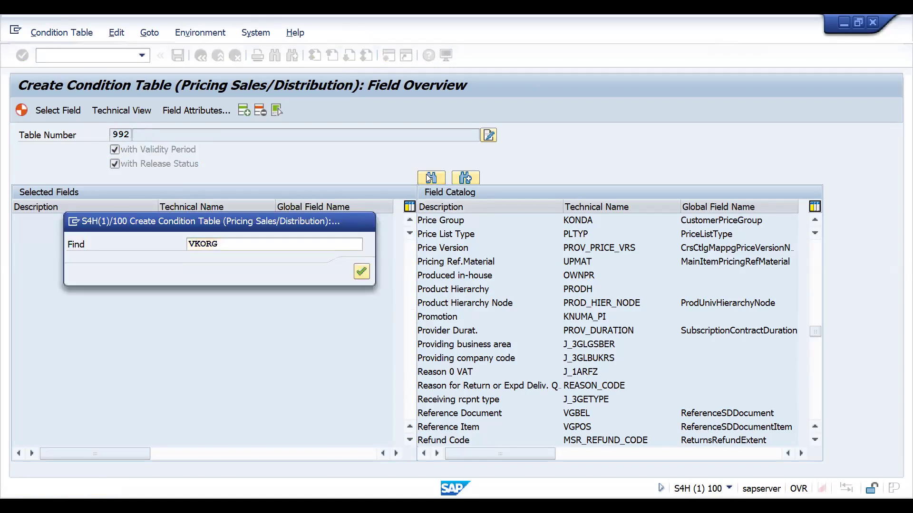
key(Return)
double_click(445, 233)
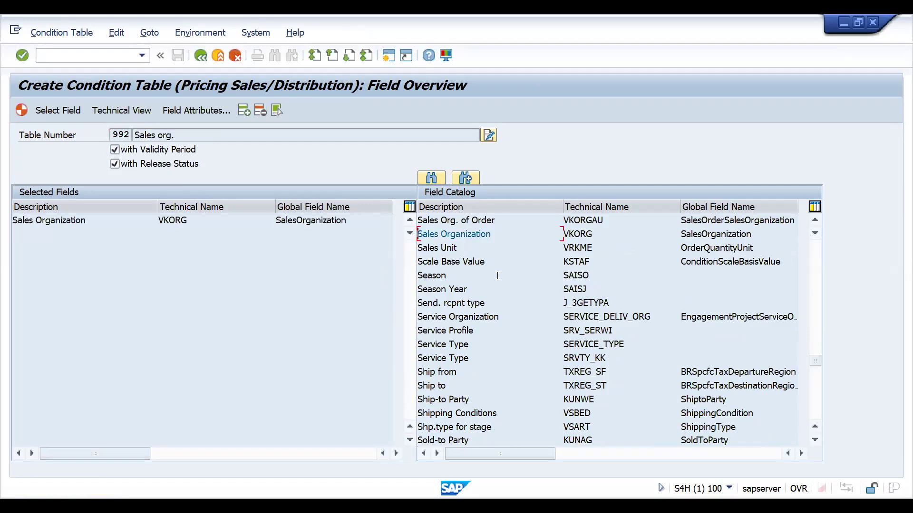
Add the Distribution Channel field (VTWEG) from the field catalog to condition table 992.
click(817, 271)
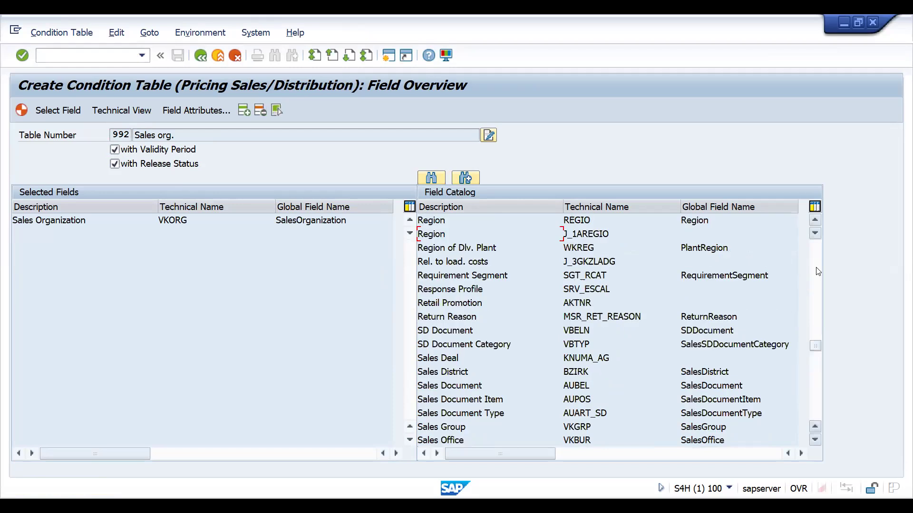
click(817, 272)
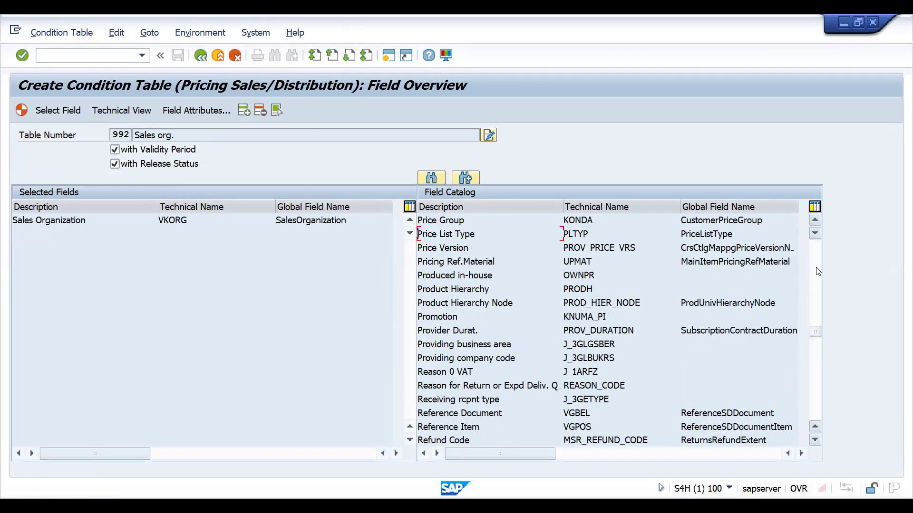
click(817, 272)
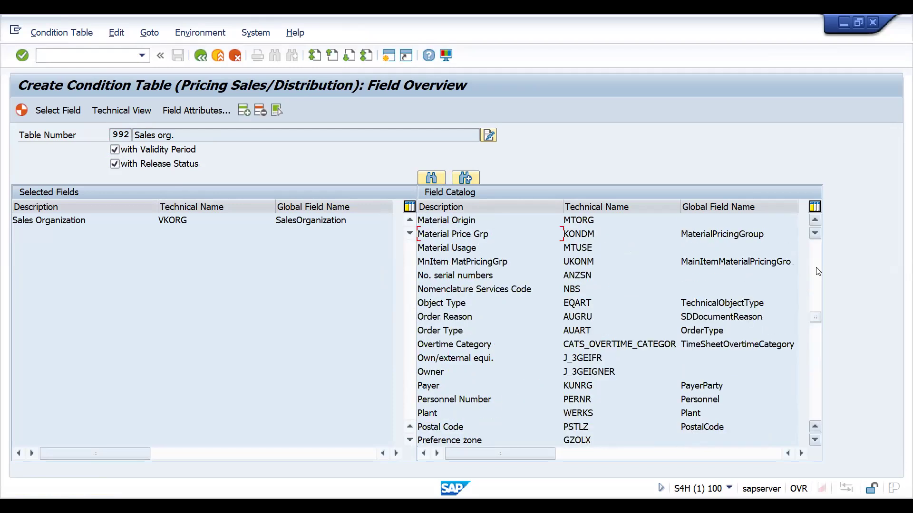
click(817, 272)
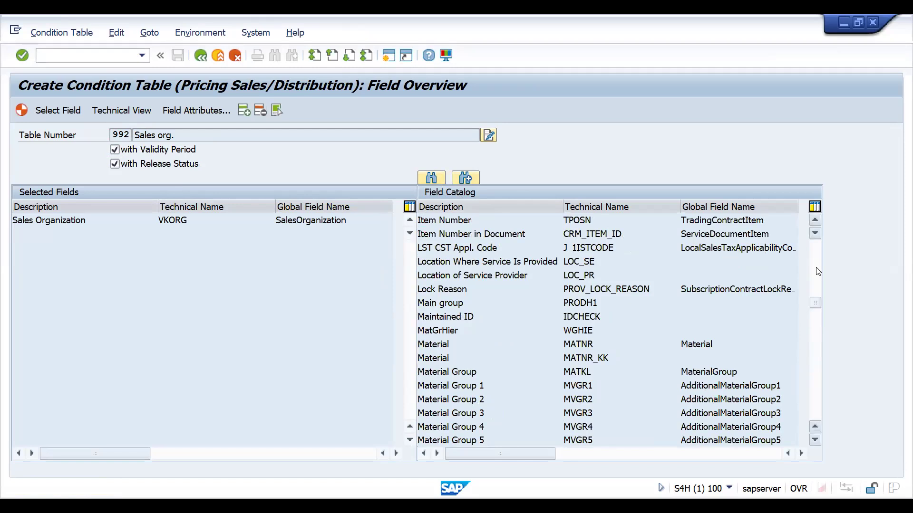
click(818, 271)
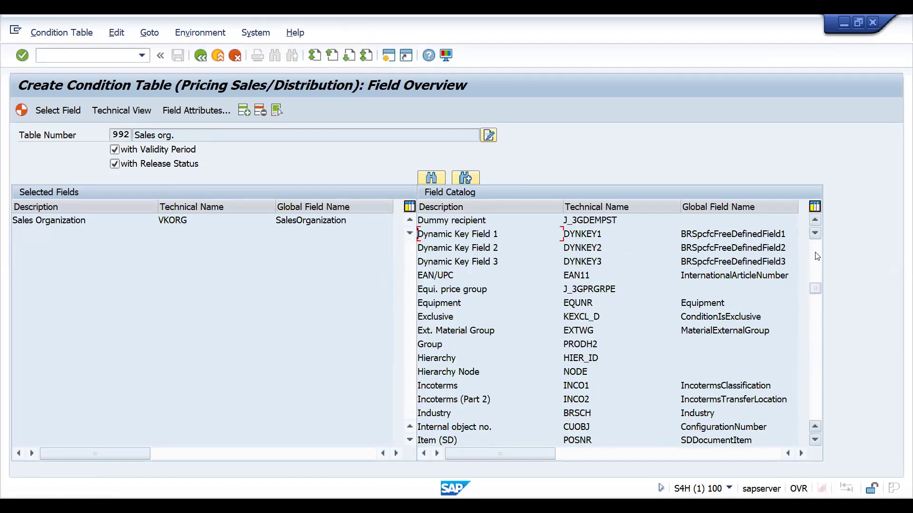
click(817, 257)
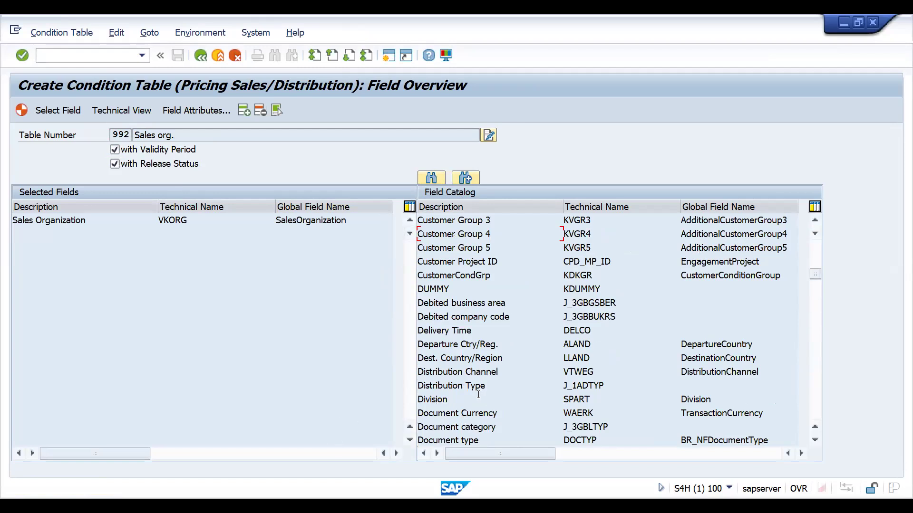
double_click(454, 371)
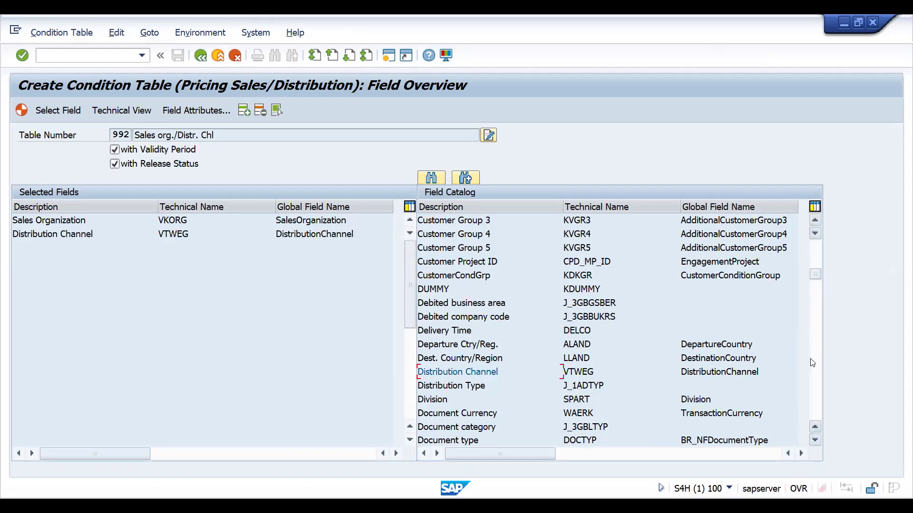
Add the Price Group field (KONDA) from the field catalog to the selected fields of table 992.
click(819, 376)
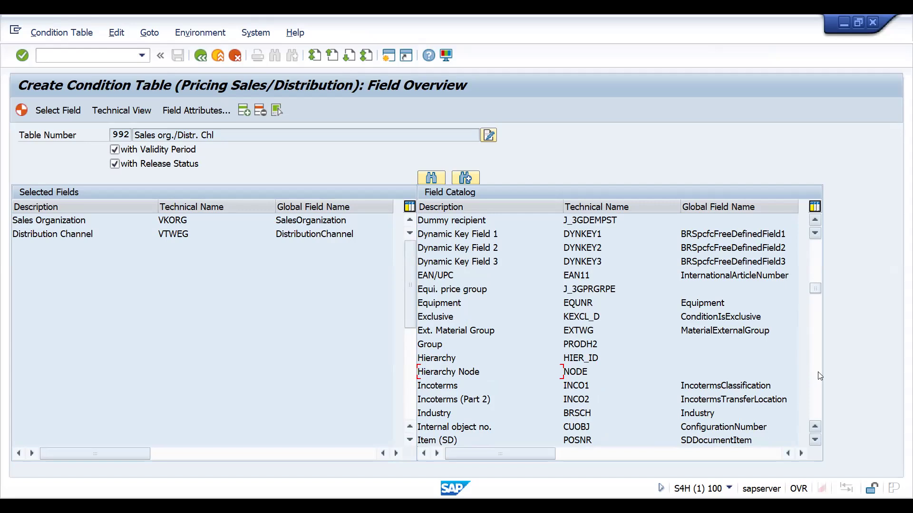
click(817, 260)
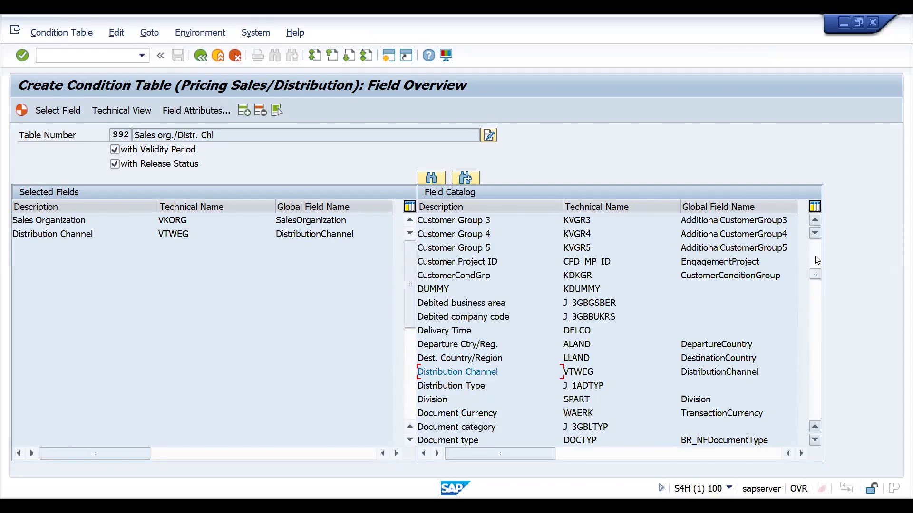
click(817, 260)
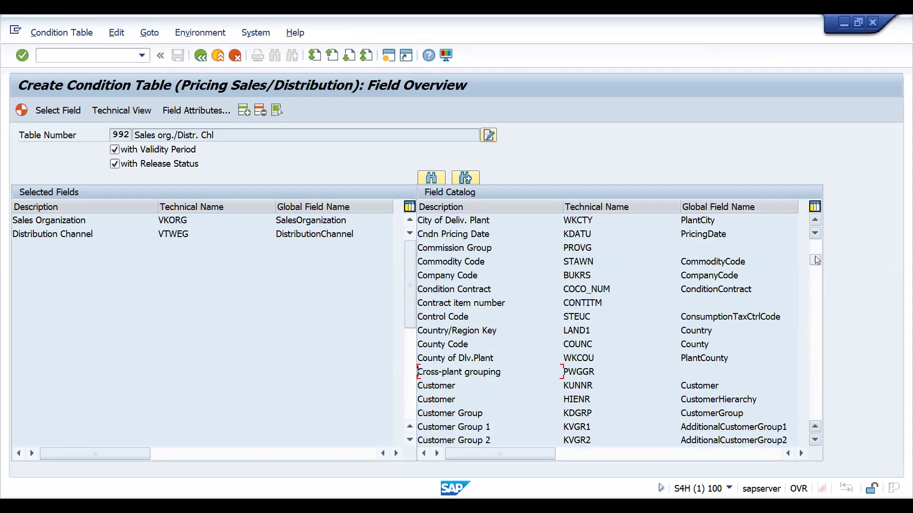
click(817, 417)
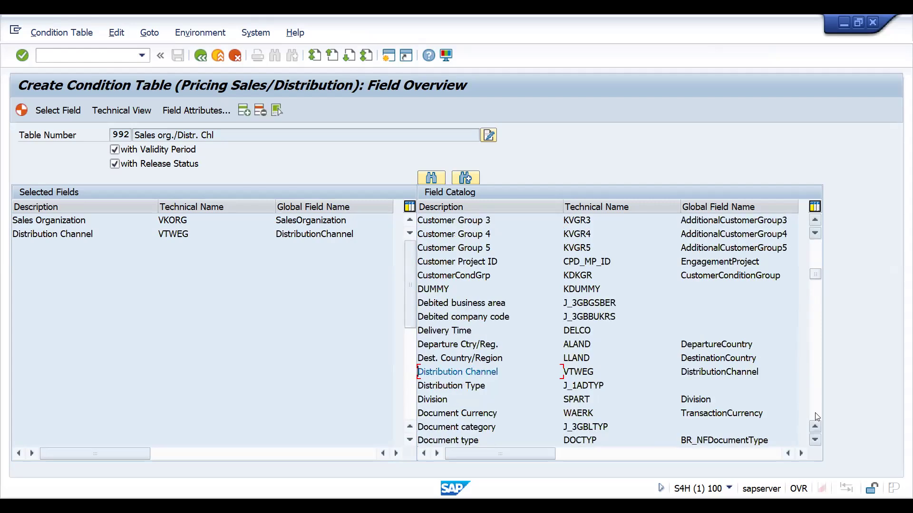
click(817, 417)
click(816, 417)
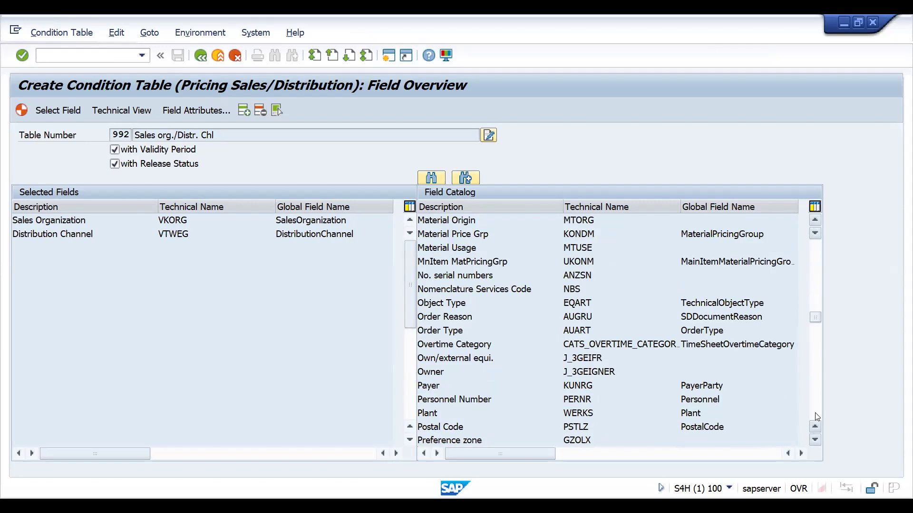
click(817, 417)
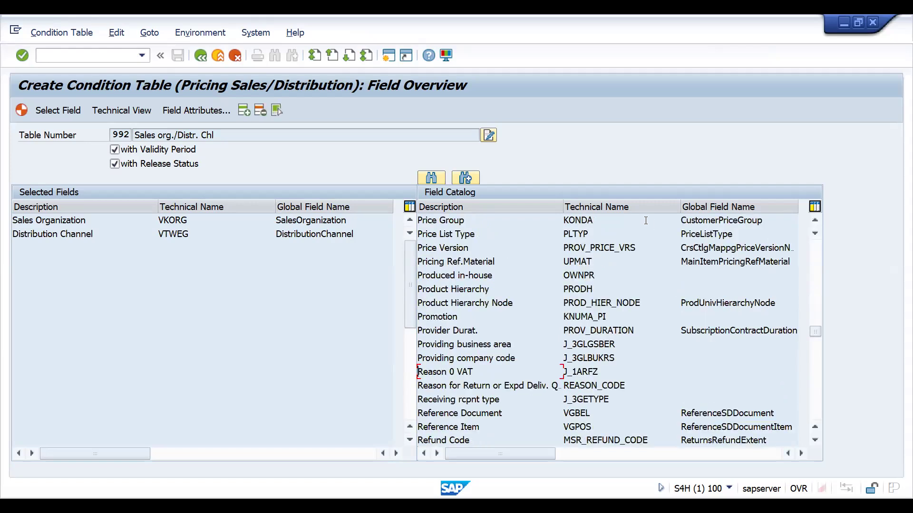
double_click(427, 221)
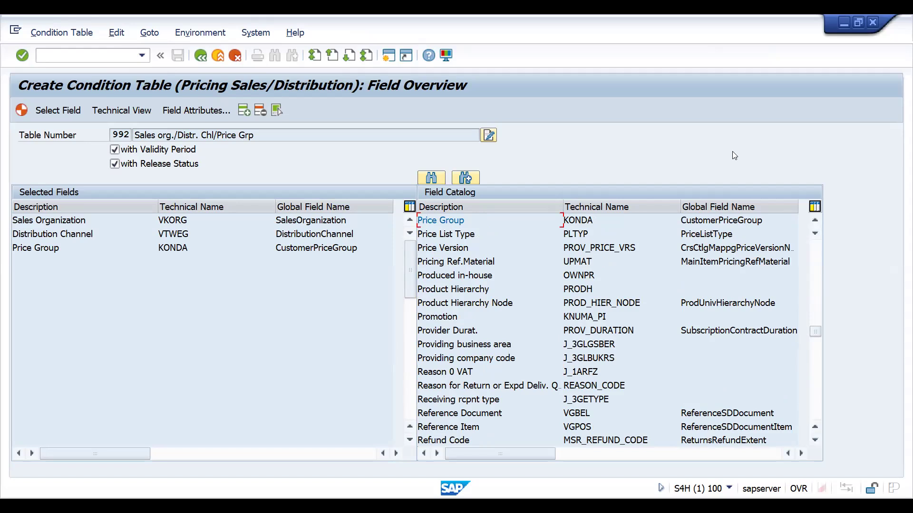
Find MATNR in the field catalog and add the Material field to condition table 992.
click(438, 177)
text(MATNR)
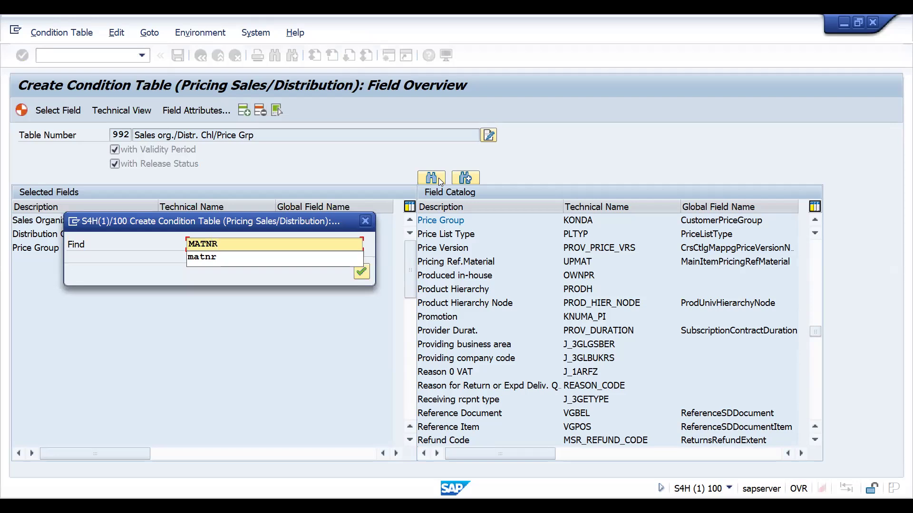
key(Return)
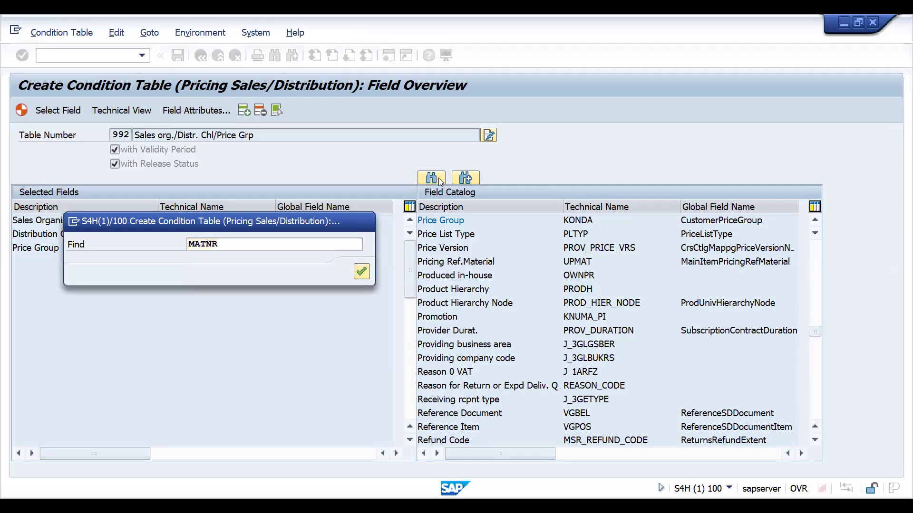
click(444, 223)
click(42, 112)
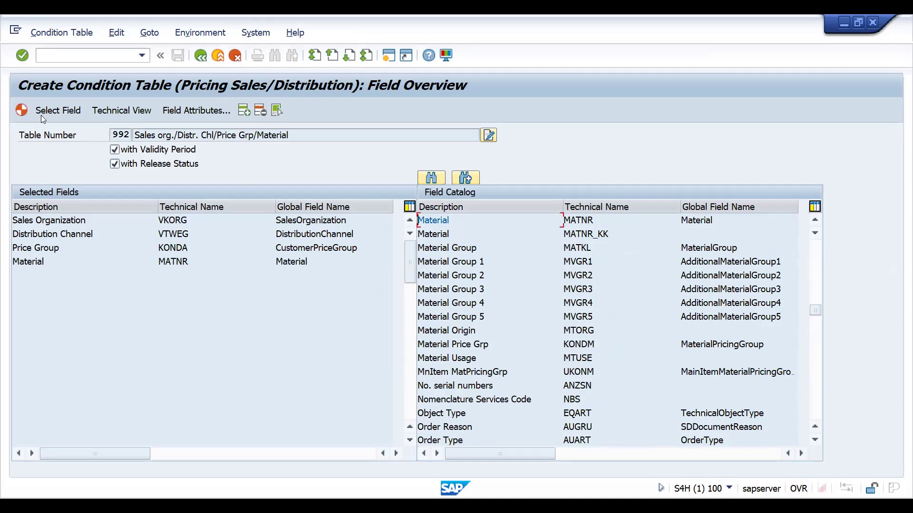
Generate condition table 992 as a local object and return to the IMG structure.
click(23, 112)
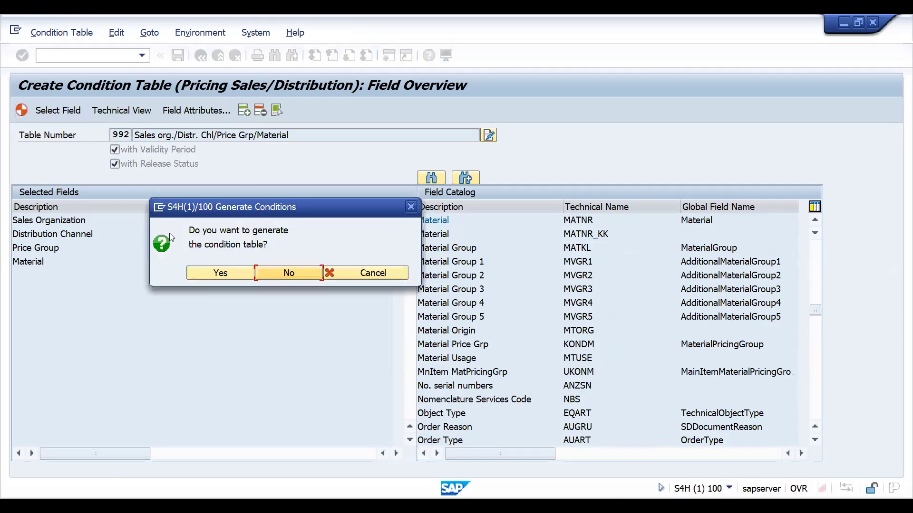
click(218, 274)
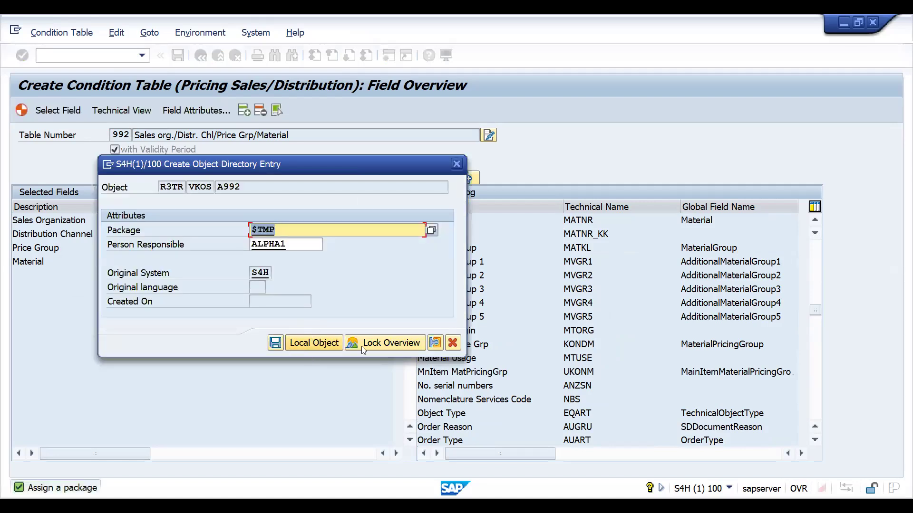
click(298, 347)
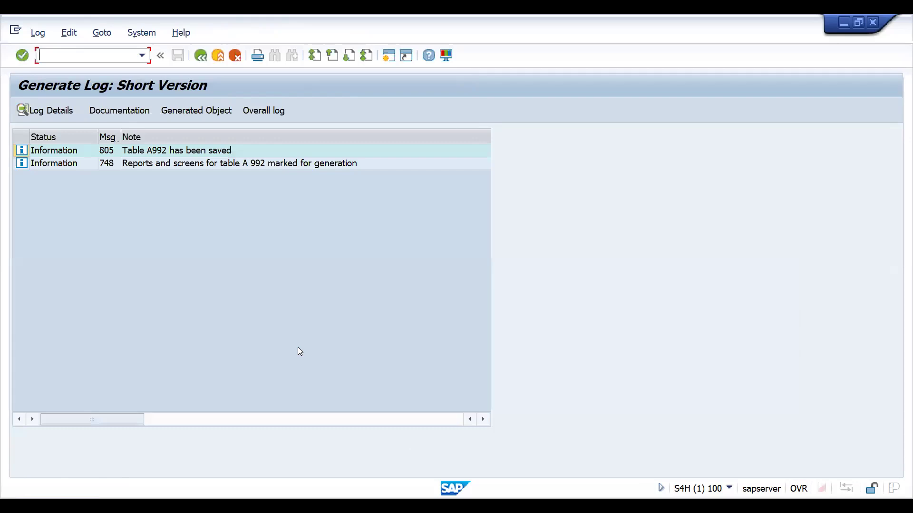
key(F3)
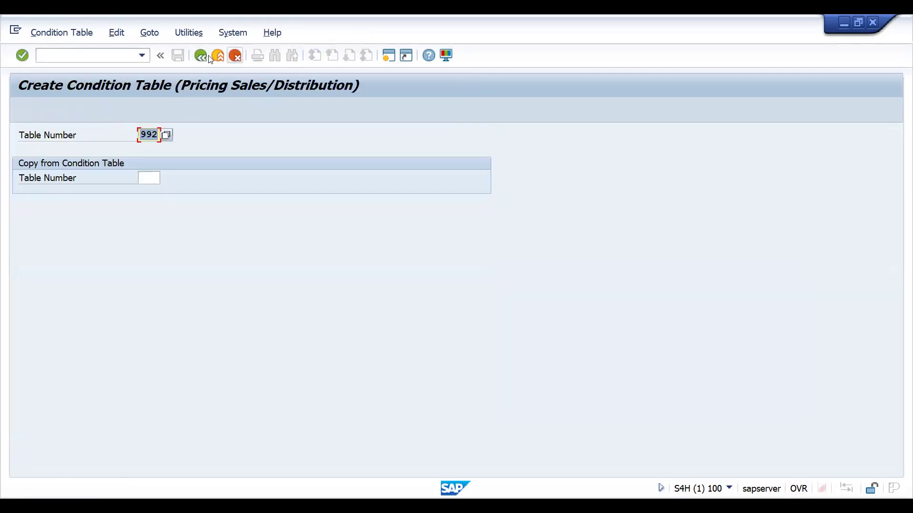
click(206, 58)
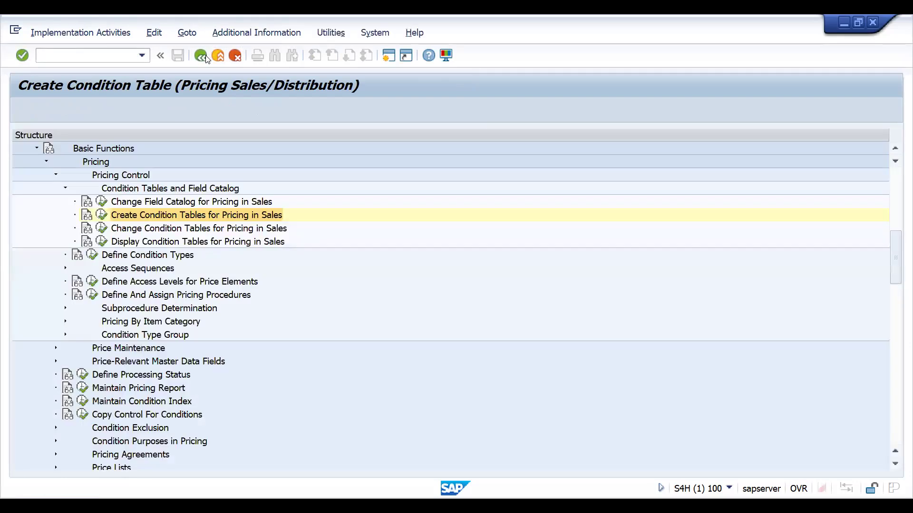
Open the Set Access Sequences activity under Pricing Control and accept the cross-client notice.
click(158, 255)
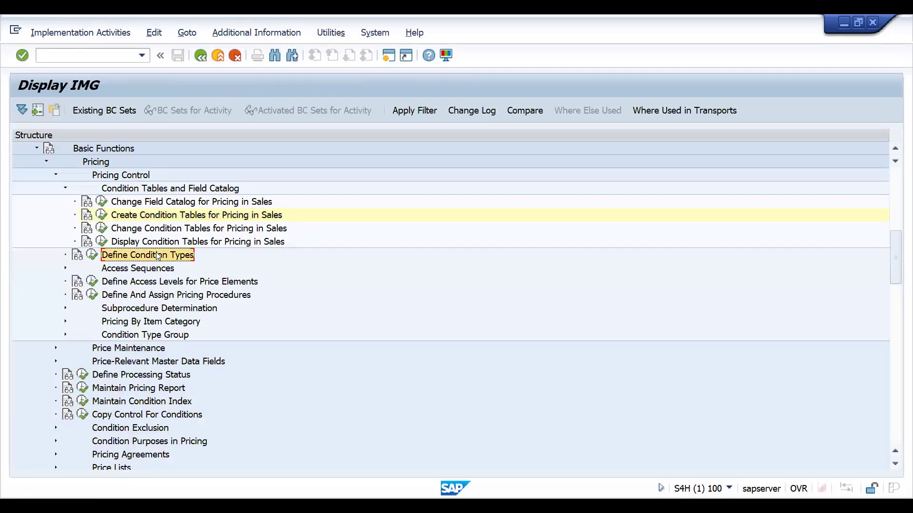
key(Down)
key(Right)
key(Down)
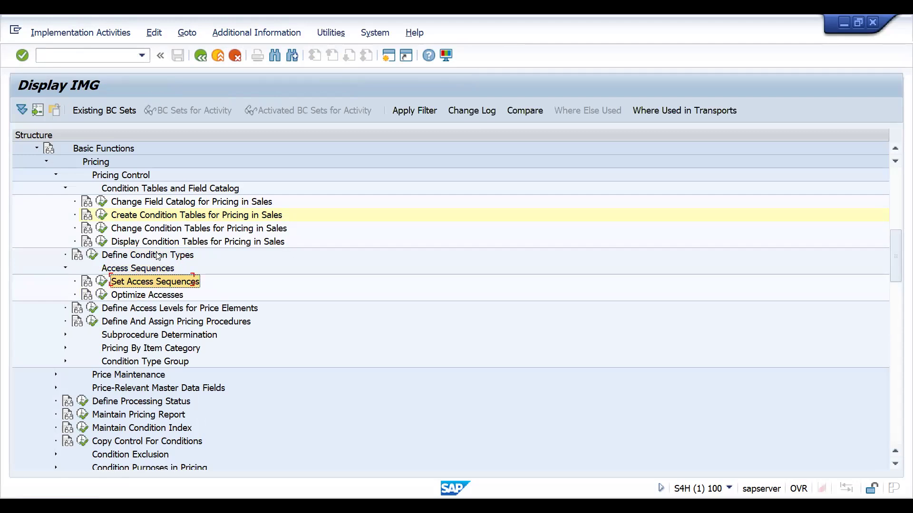
click(102, 282)
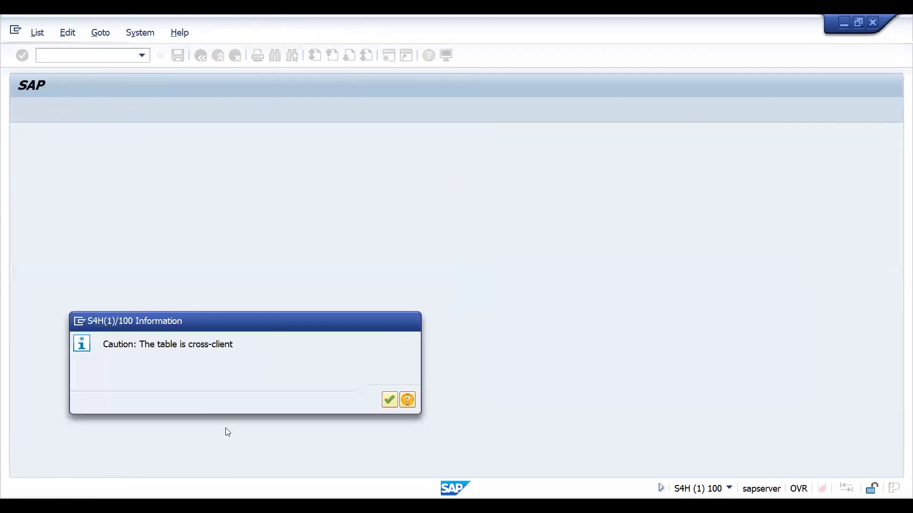
key(Return)
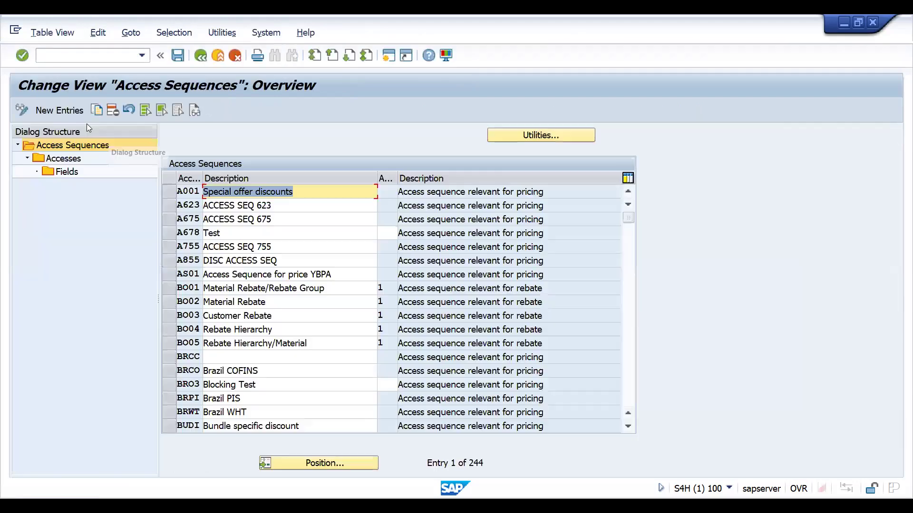
Create a new access sequence ZPRG with the description "PRICING GRP DIS.".
click(40, 113)
text(ZPRG)
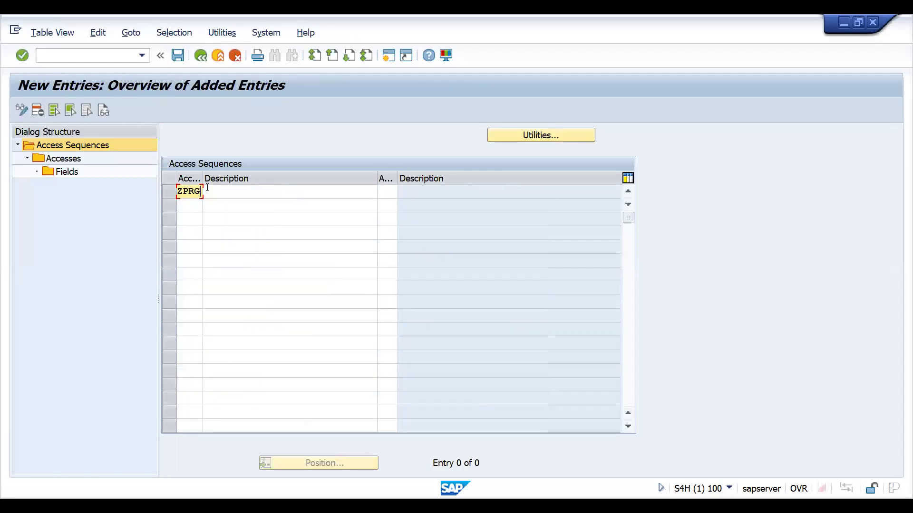
key(Tab)
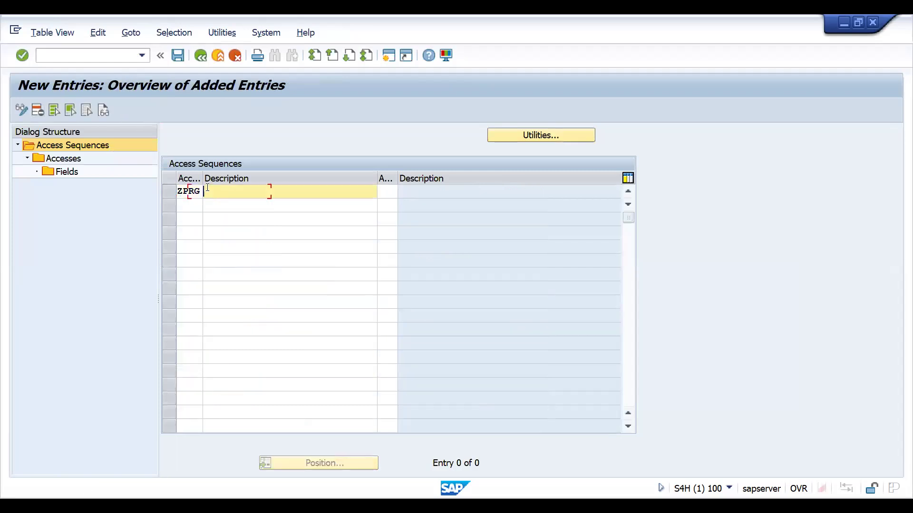
text(PRICING GRP DIS)
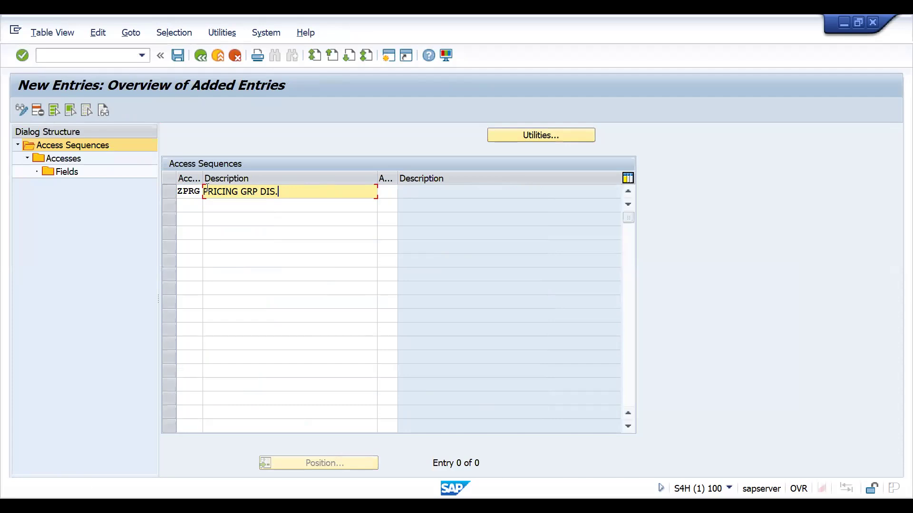
text(.)
key(Return)
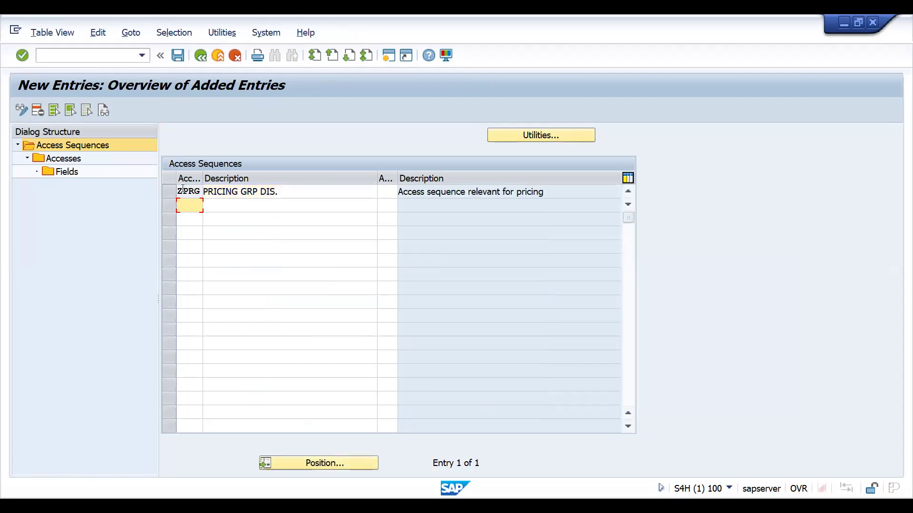
Open the accesses of access sequence ZPRG and start new entries.
click(164, 190)
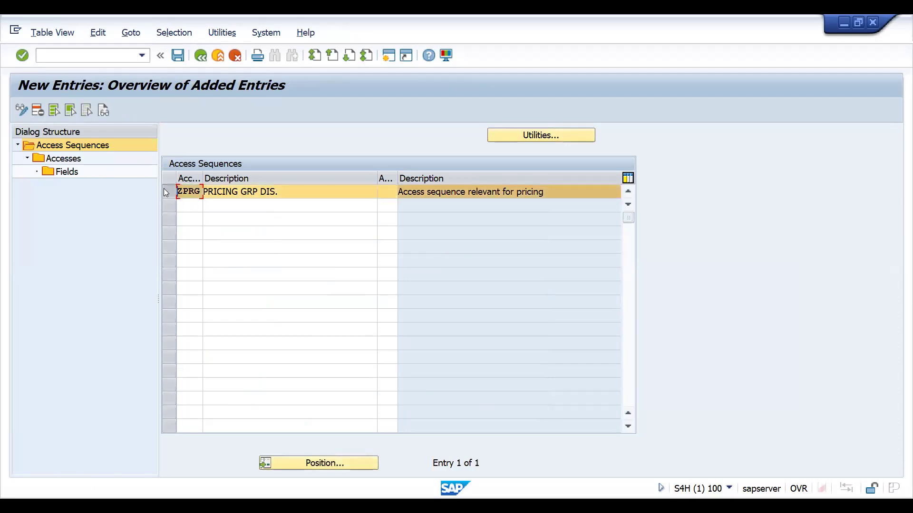
double_click(79, 160)
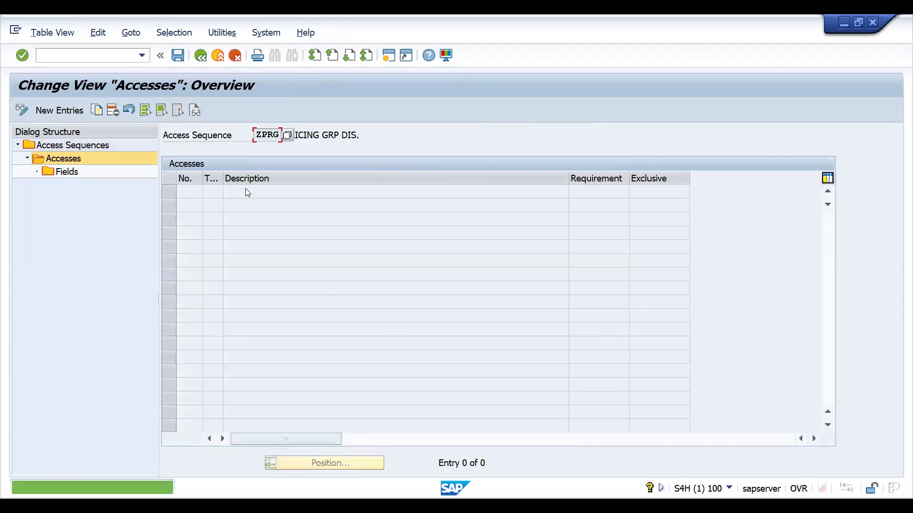
click(59, 111)
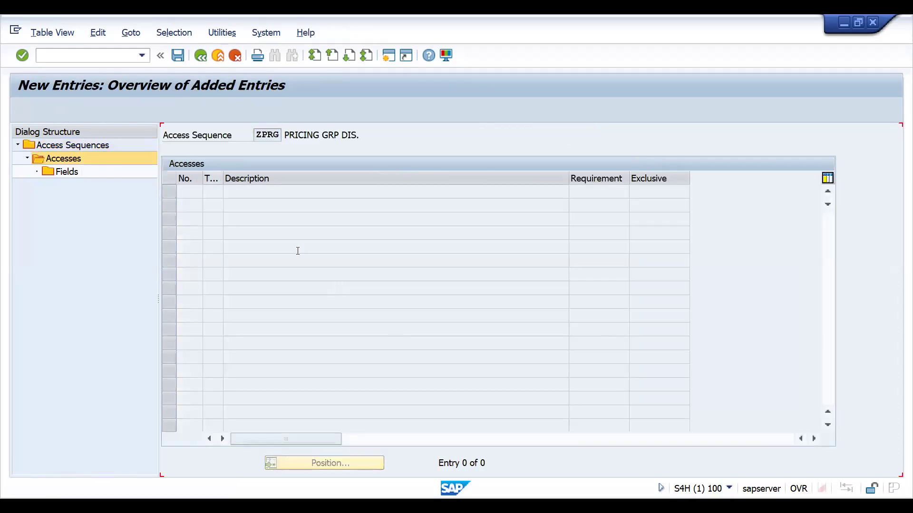
Add access 10 with condition table 991 and accept the notice about its local development class.
text(10)
key(Tab)
text(8)
key(BackSpace)
text(990)
key(Return)
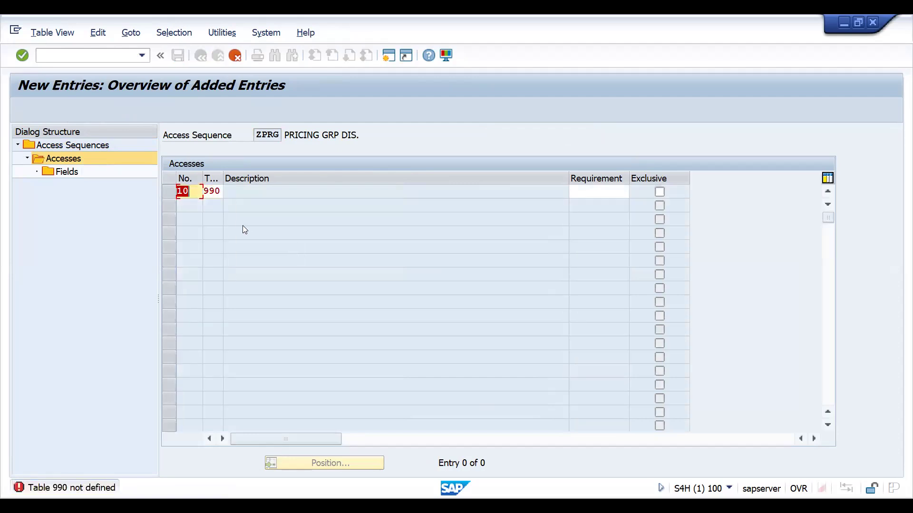
click(216, 191)
key(BackSpace)
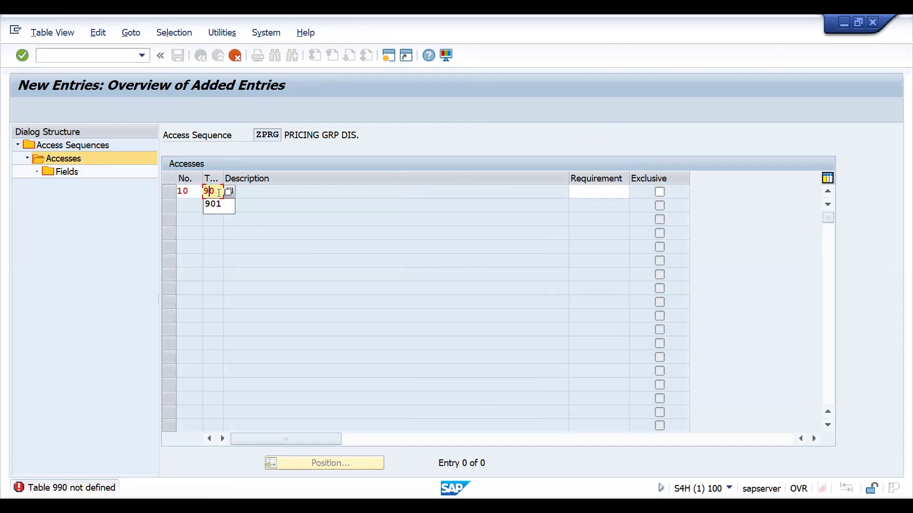
key(BackSpace)
key(Delete)
text(991)
key(Return)
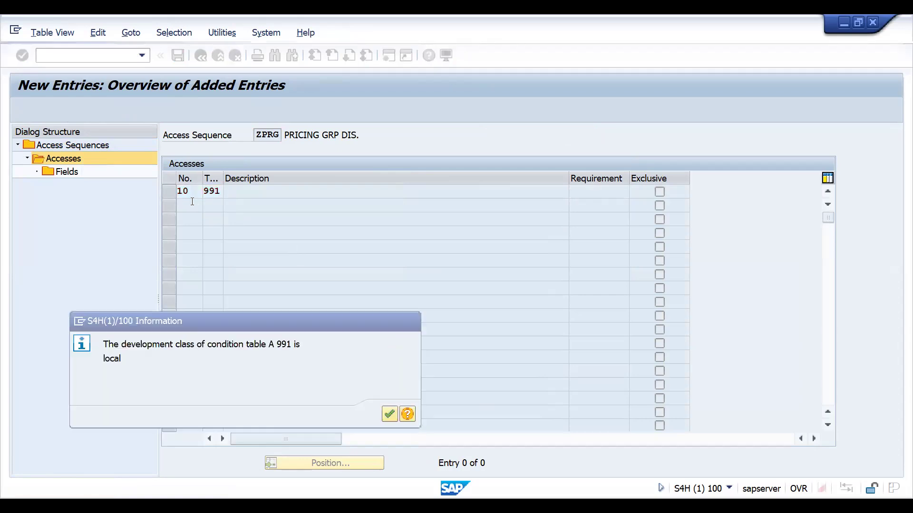
key(Return)
Add access 20 with condition table 992, accept the local class notice, and mark both accesses as exclusive.
click(188, 204)
text(2)
key(Tab)
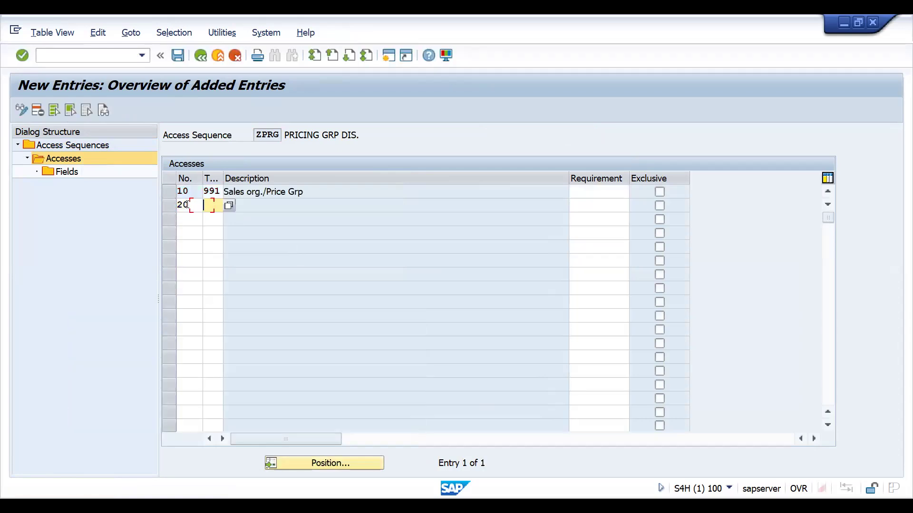
text(992)
key(Return)
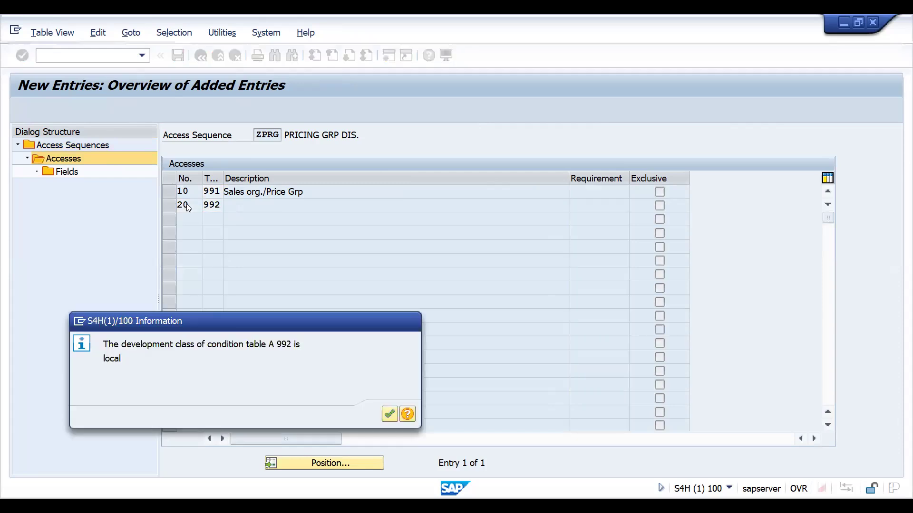
key(Return)
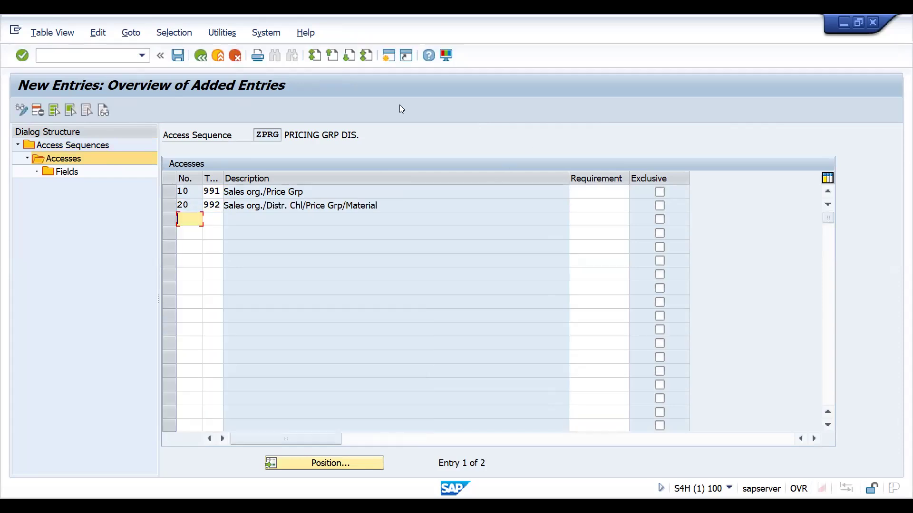
click(656, 192)
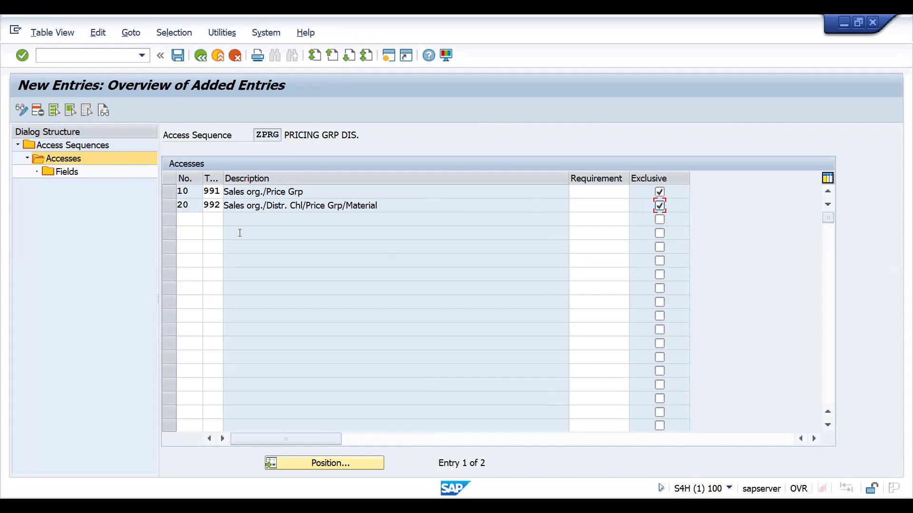
Swap the condition tables so access 10 uses 992 and access 20 uses 991, accepting the information notice.
click(214, 195)
key(BackSpace)
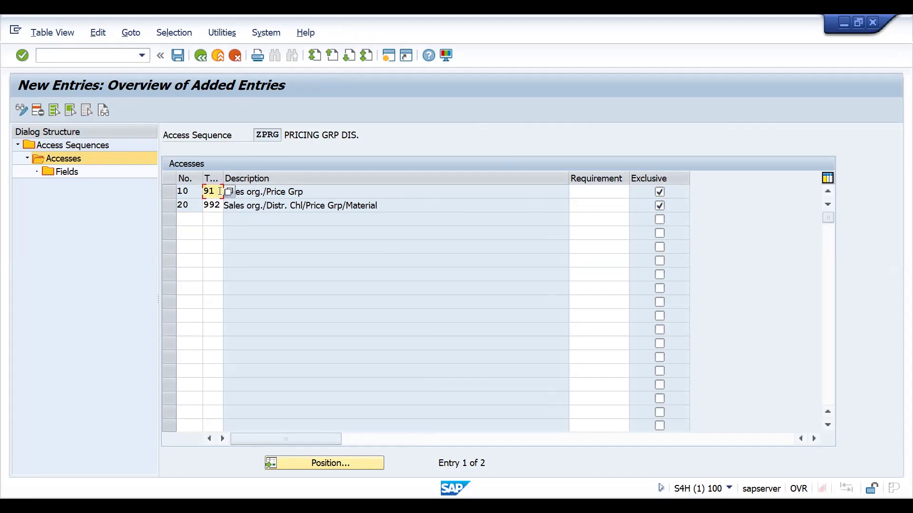
text(92)
click(217, 205)
text(1)
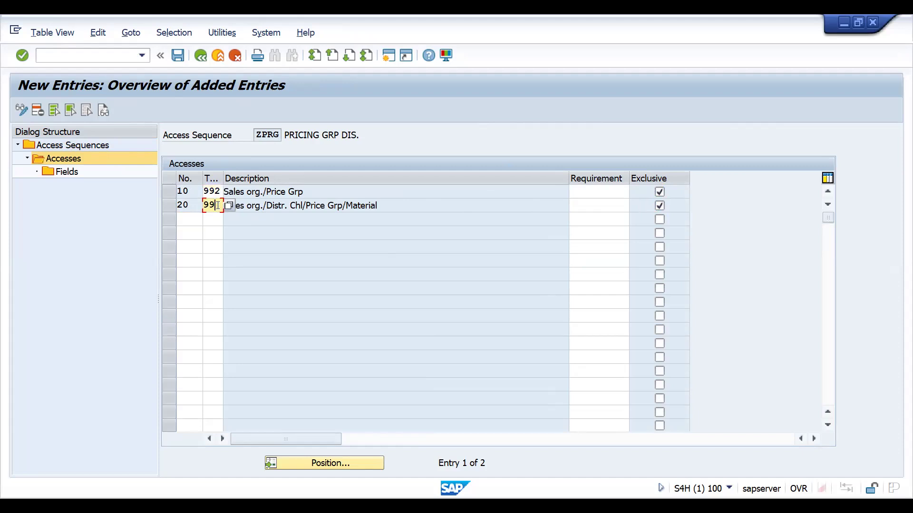
key(Return)
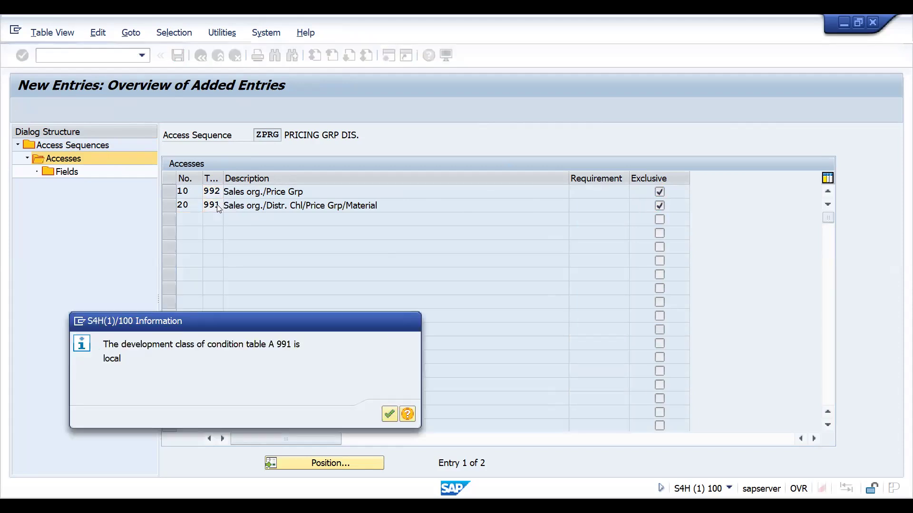
key(Return)
Open the fields of access 10 and of access 20 to take over their field assignments.
click(169, 191)
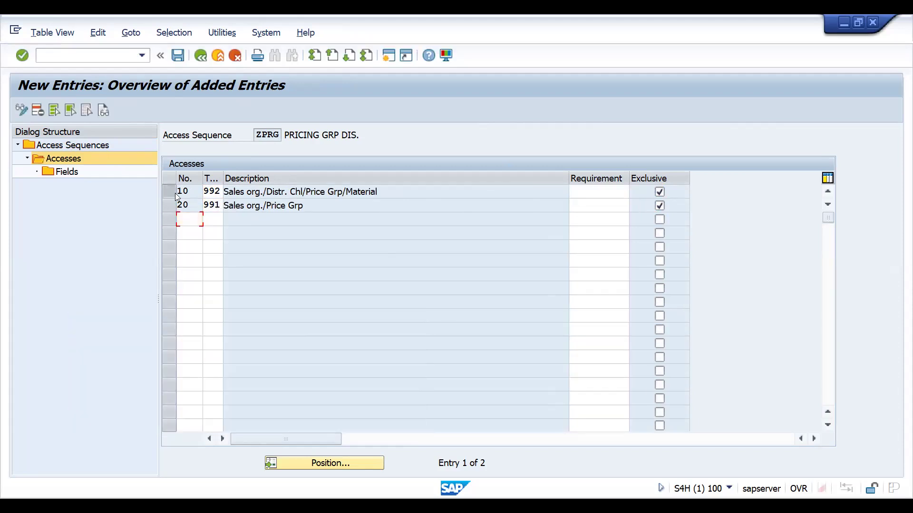
double_click(85, 173)
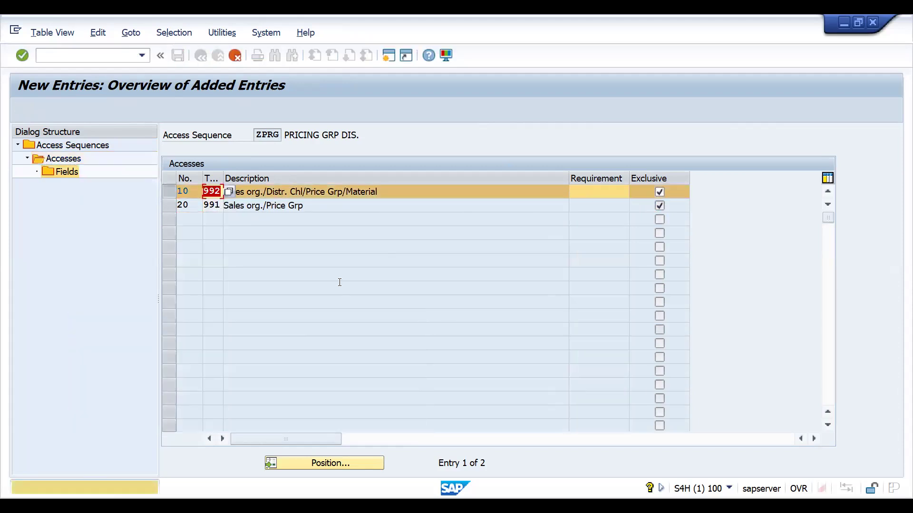
key(Return)
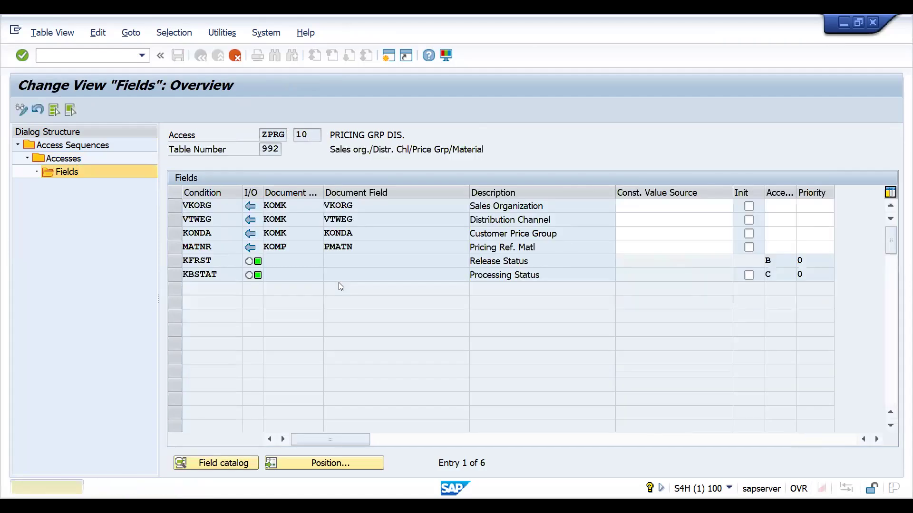
key(F3)
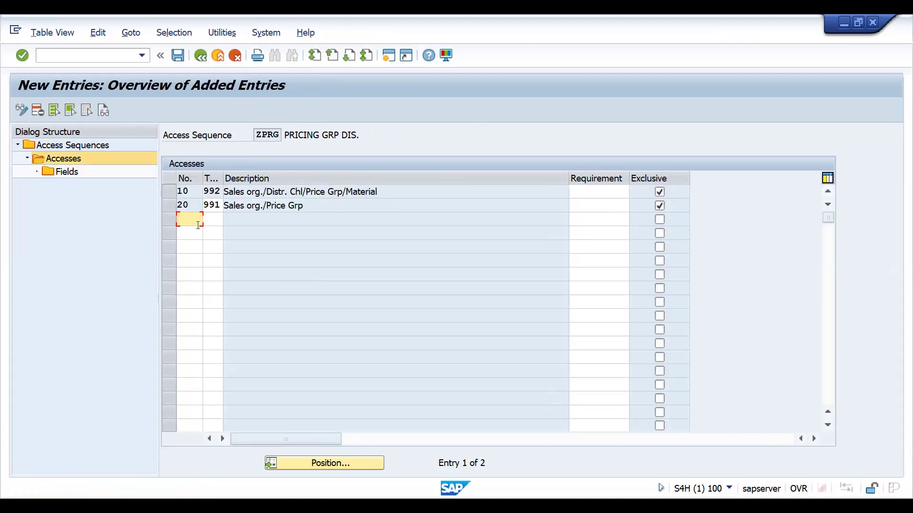
click(171, 204)
double_click(66, 172)
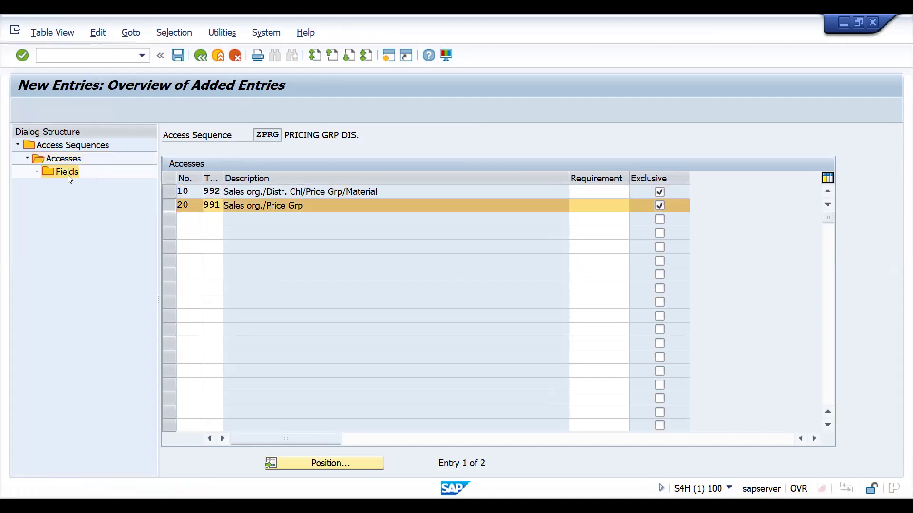
key(Return)
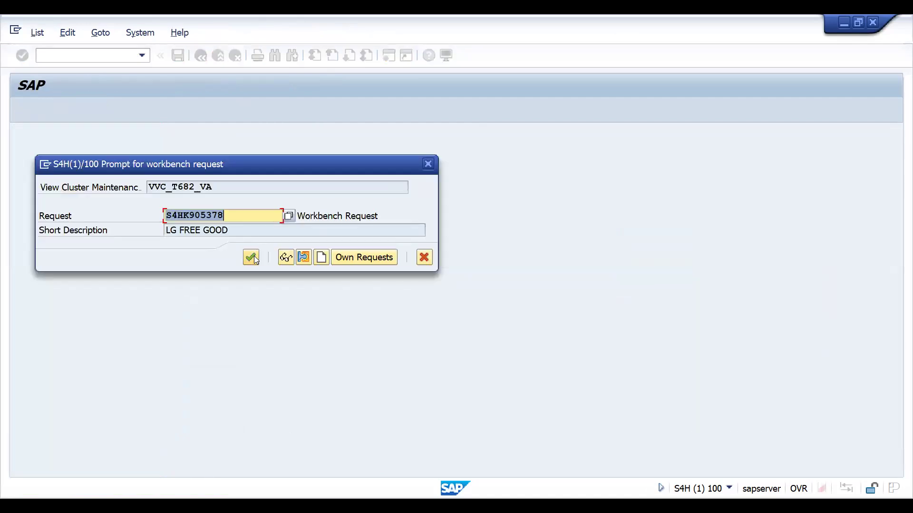
Save access sequence ZPRG in the workbench request "LG FREE GOOD" and go back to the access sequences overview.
click(252, 258)
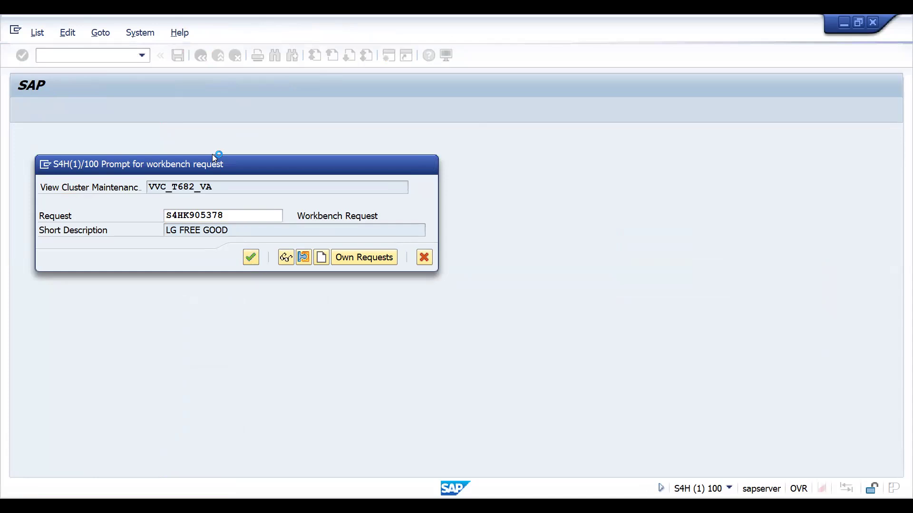
key(F3)
key(F3)
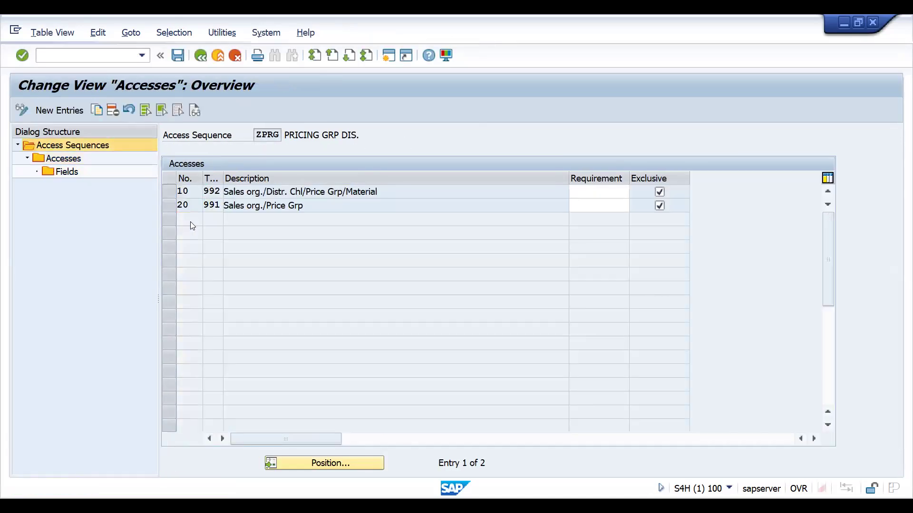
key(F3)
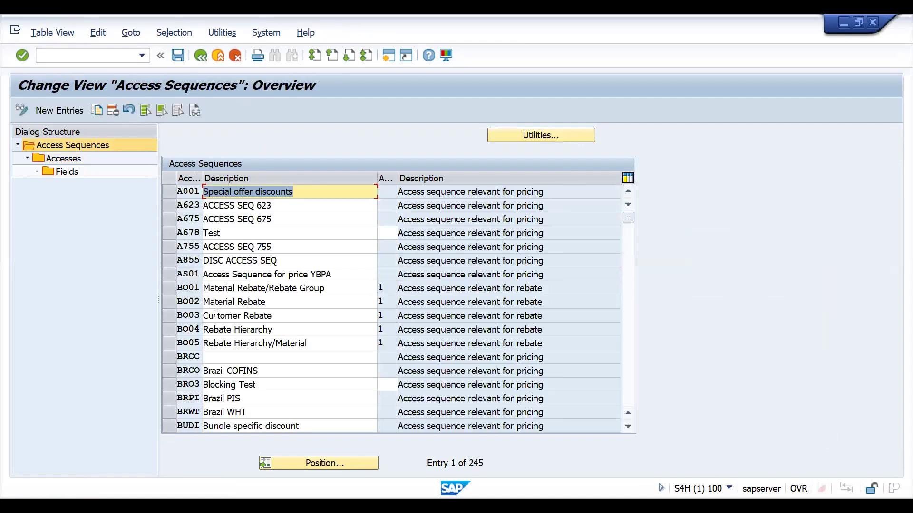
Return to the IMG structure and open Set Condition Types for Pricing in Sales under Define Condition Types.
key(F3)
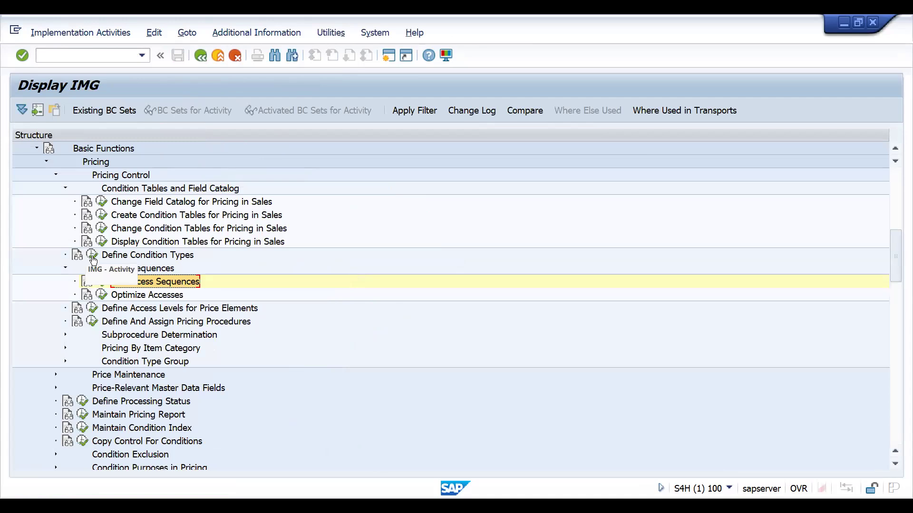
click(91, 256)
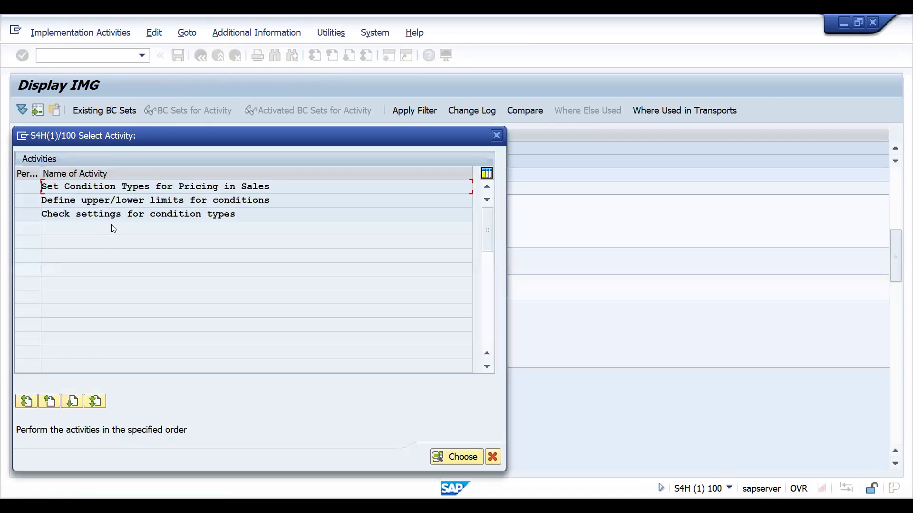
double_click(102, 188)
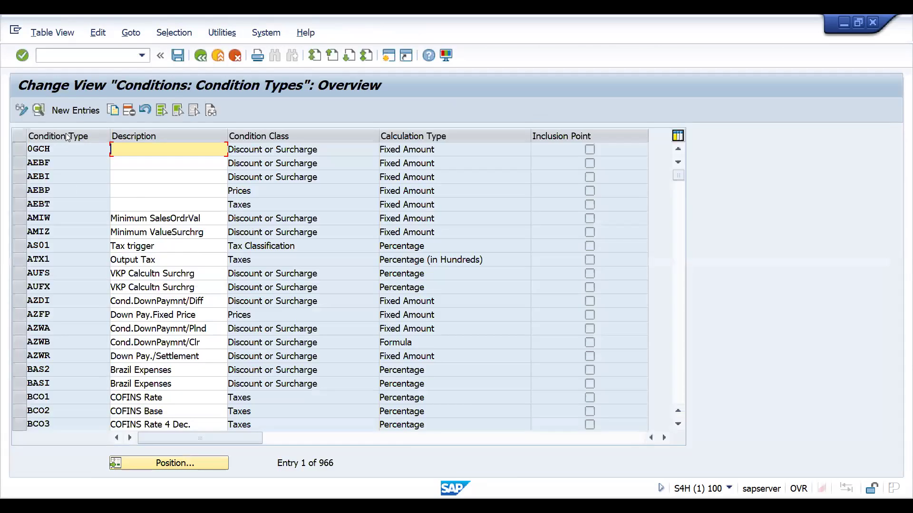
click(71, 114)
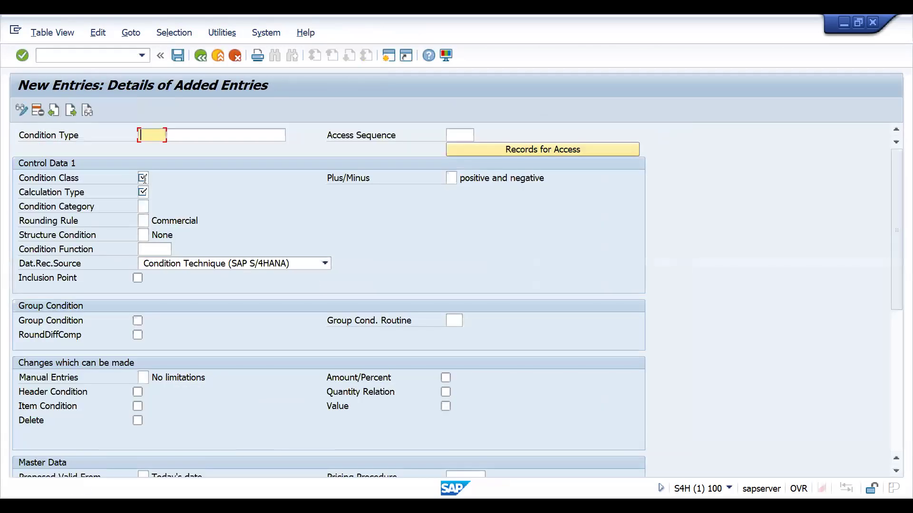
text(z)
key(BackSpace)
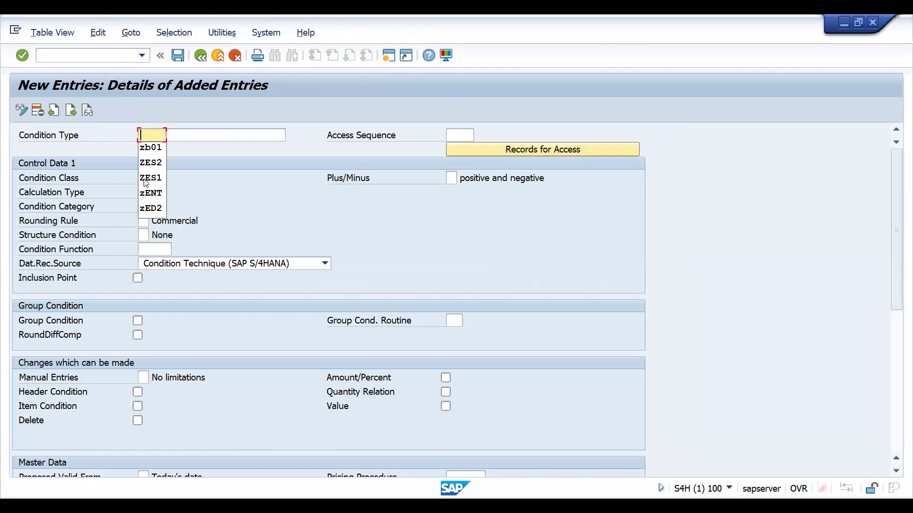
click(202, 56)
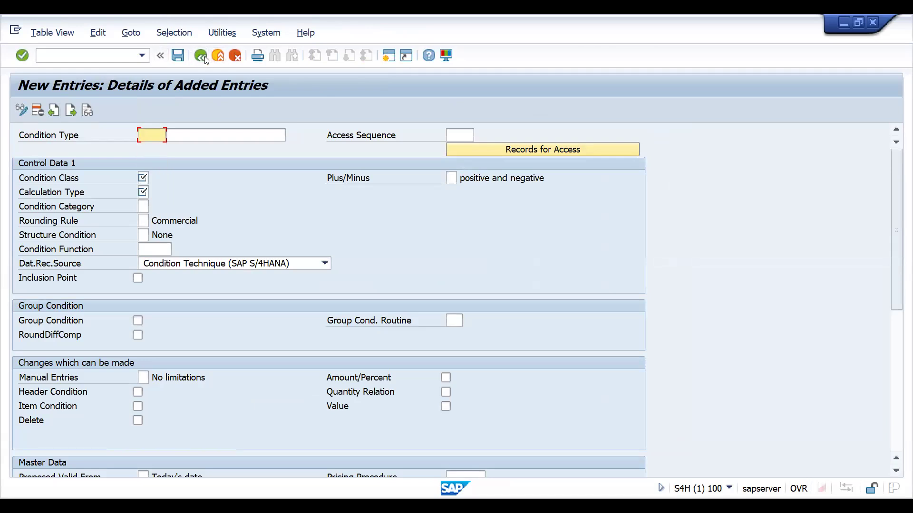
click(240, 58)
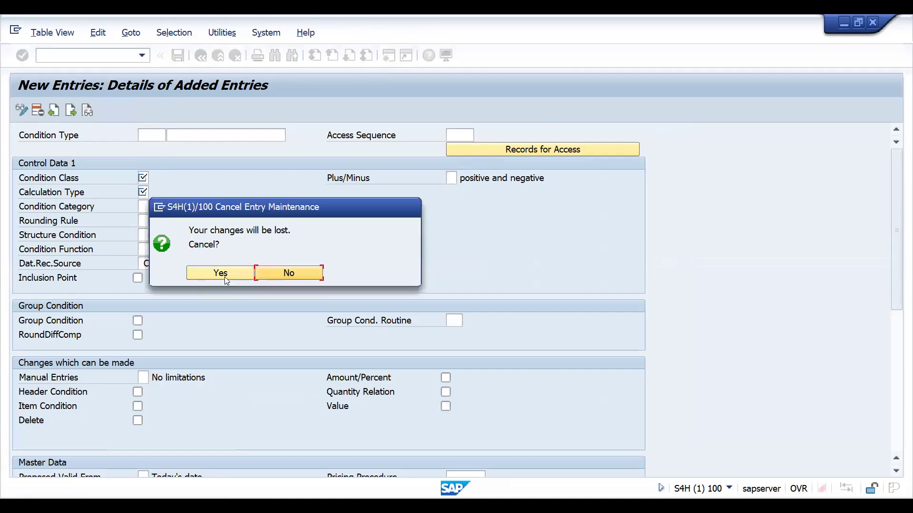
click(221, 274)
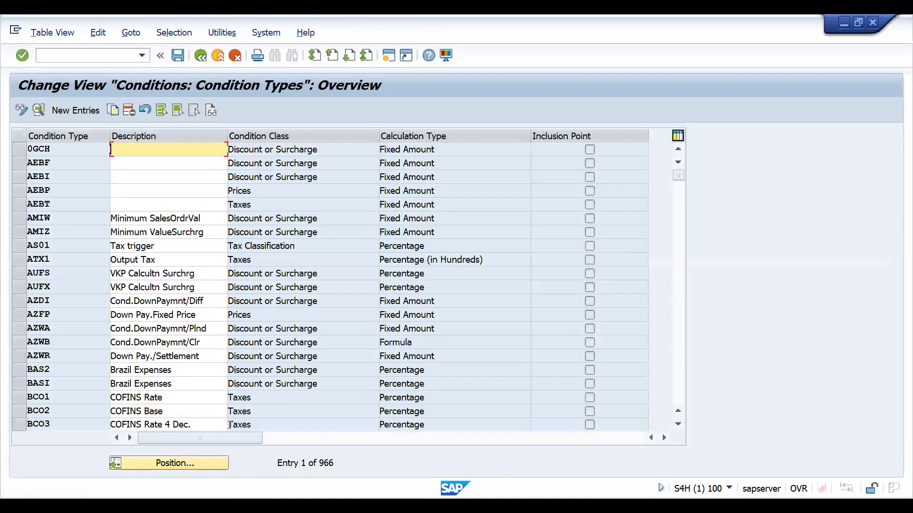
Jump to the condition types starting with K and copy K007 Customer Discount as condition type DOGP.
click(209, 467)
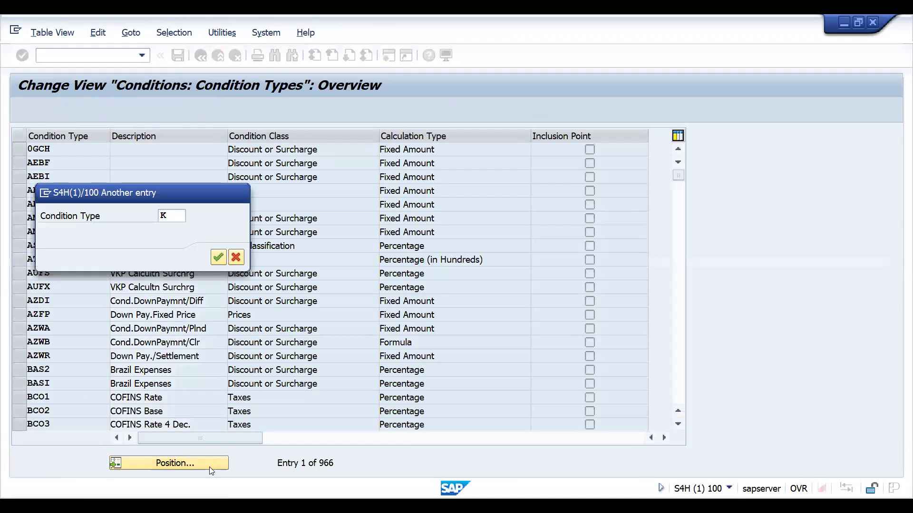
key(Return)
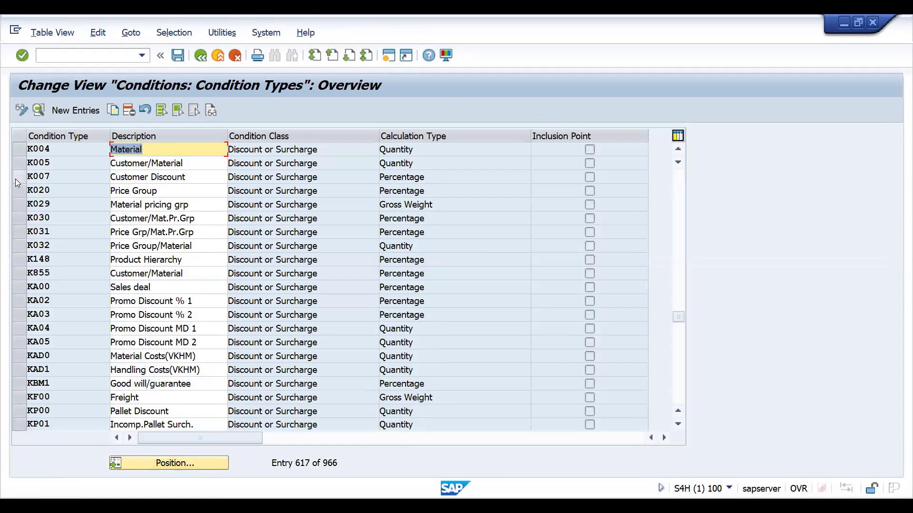
click(15, 179)
click(112, 111)
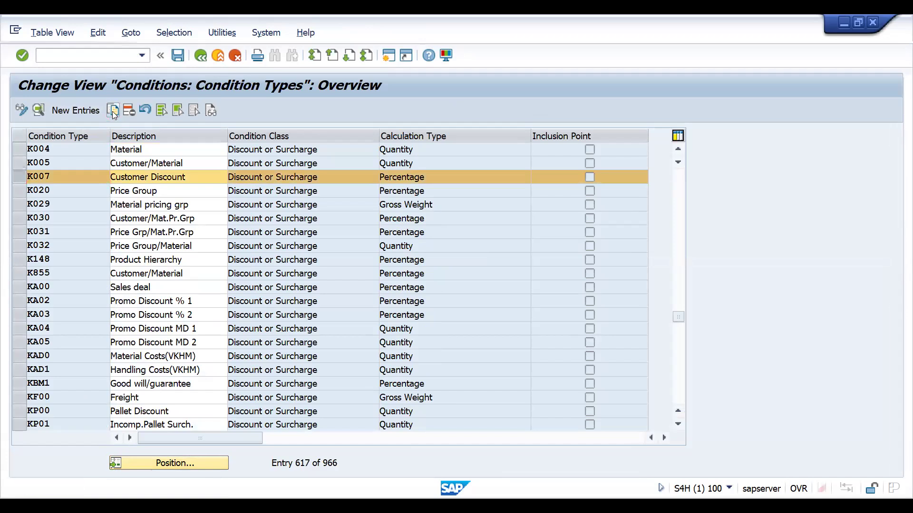
text(D00)
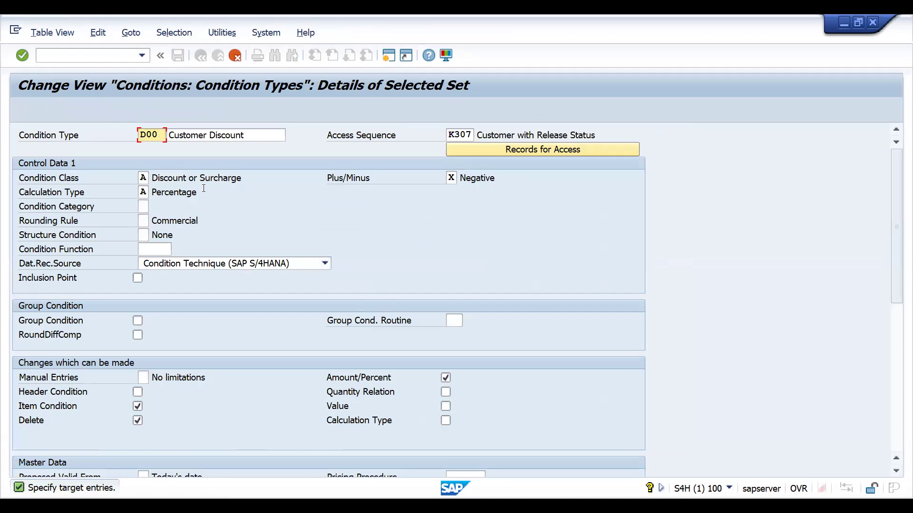
key(BackSpace)
key(BackSpace)
text(OGP)
Set the copied condition type's description to "CUST GRP DIS." and confirm the copy.
click(256, 133)
key(BackSpace)
key(BackSpace)
key(BackSpace)
key(BackSpace)
key(BackSpace)
key(BackSpace)
key(BackSpace)
key(BackSpace)
key(BackSpace)
key(BackSpace)
key(BackSpace)
key(BackSpace)
key(BackSpace)
key(BackSpace)
key(BackSpace)
key(BackSpace)
key(BackSpace)
text(CUSTOER)
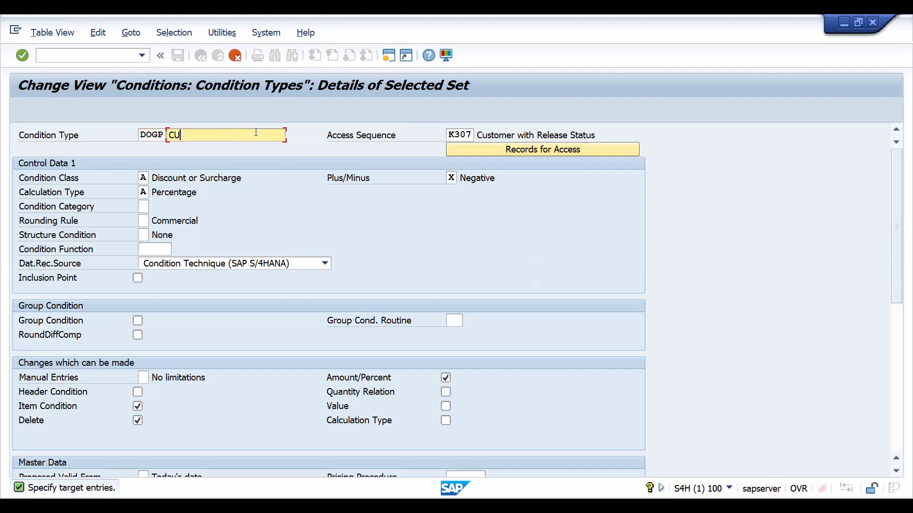
key(BackSpace)
key(BackSpace)
key(BackSpace)
text(GRP DIS.)
key(Return)
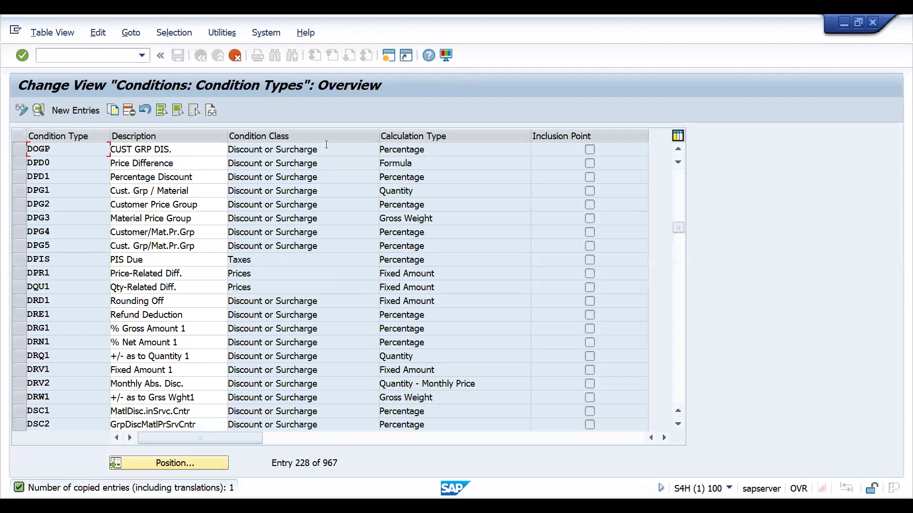
Open the details of condition type DOGP and look through the available access sequences.
double_click(327, 145)
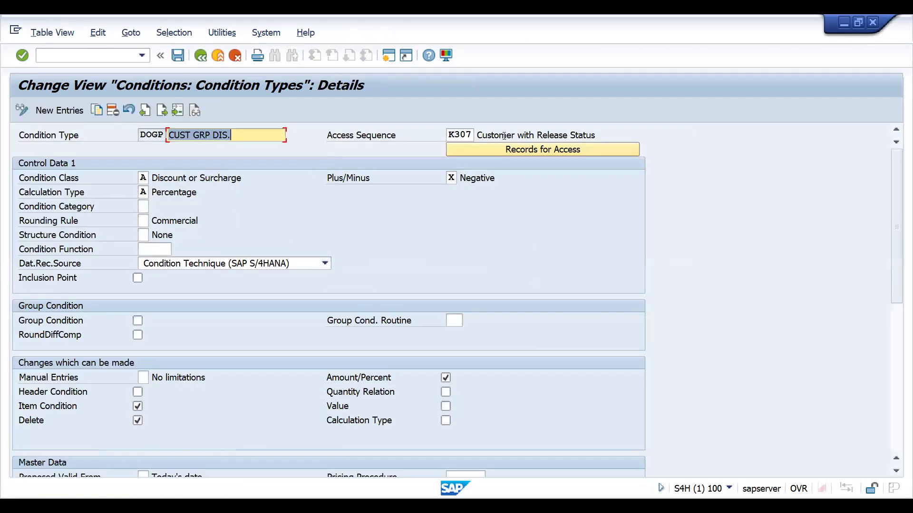
click(473, 136)
click(480, 136)
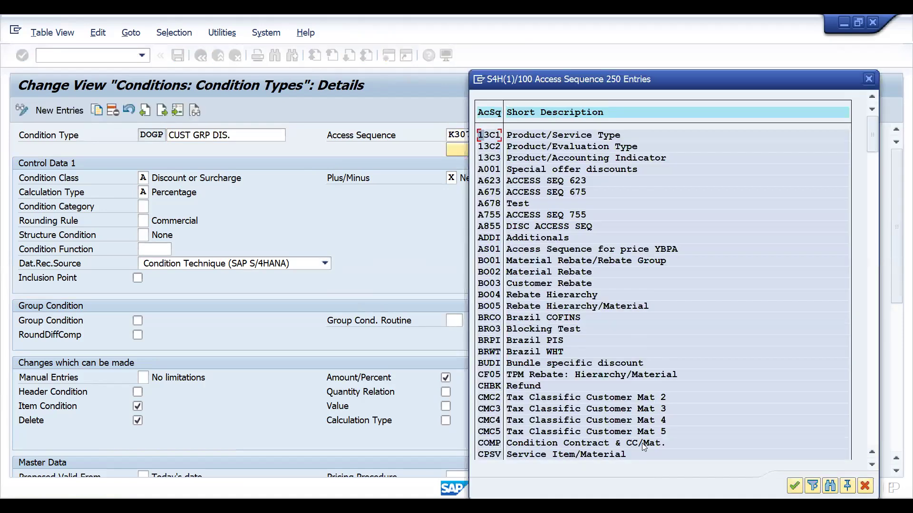
click(872, 439)
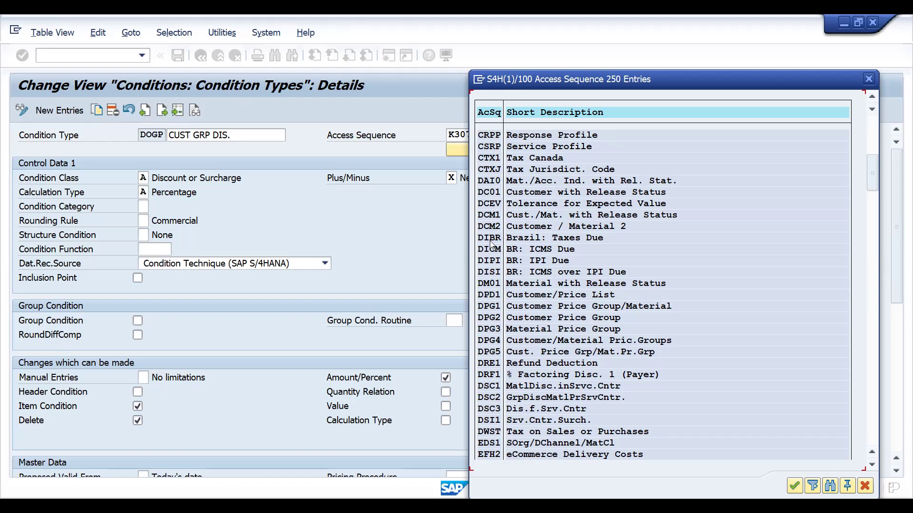
click(869, 79)
Look up access sequence ZPRG in a second session with /OV/08, and return to condition type DOGP to assign and save it.
click(92, 56)
text(/OV/08)
key(Return)
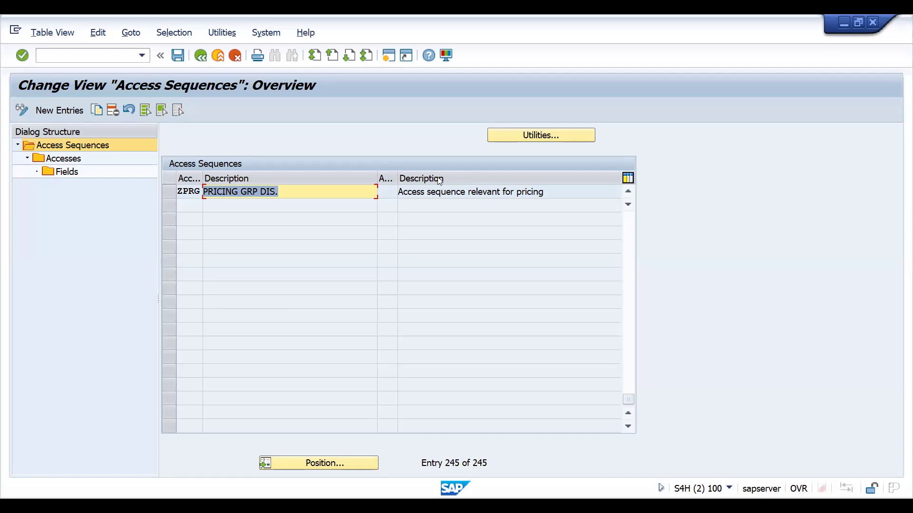
click(279, 191)
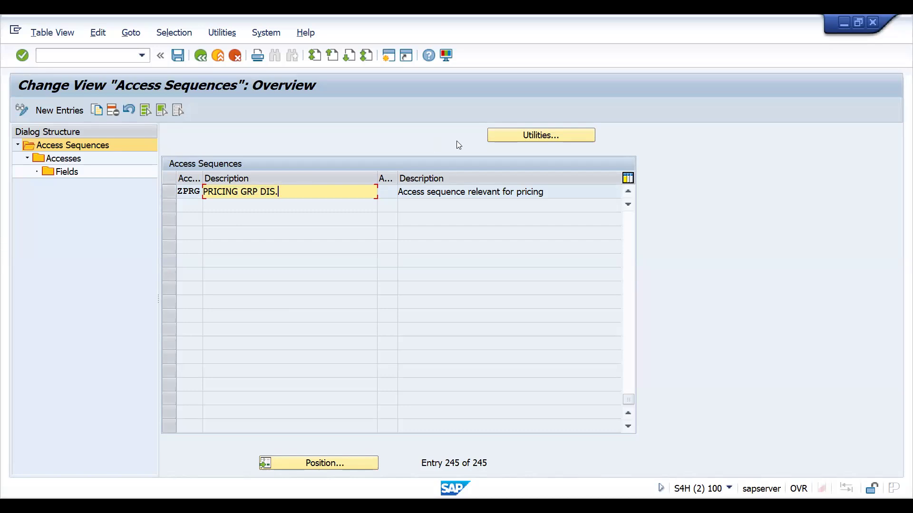
key(alt+Tab)
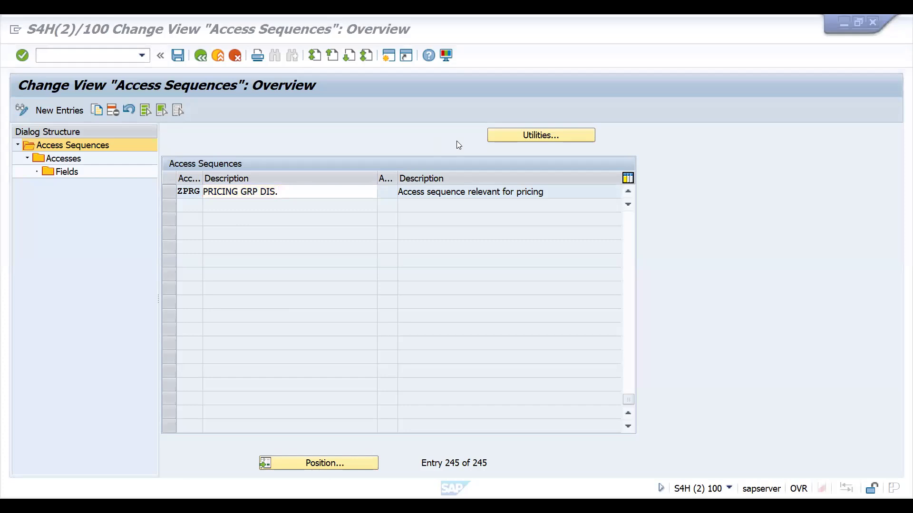
key(alt+Tab)
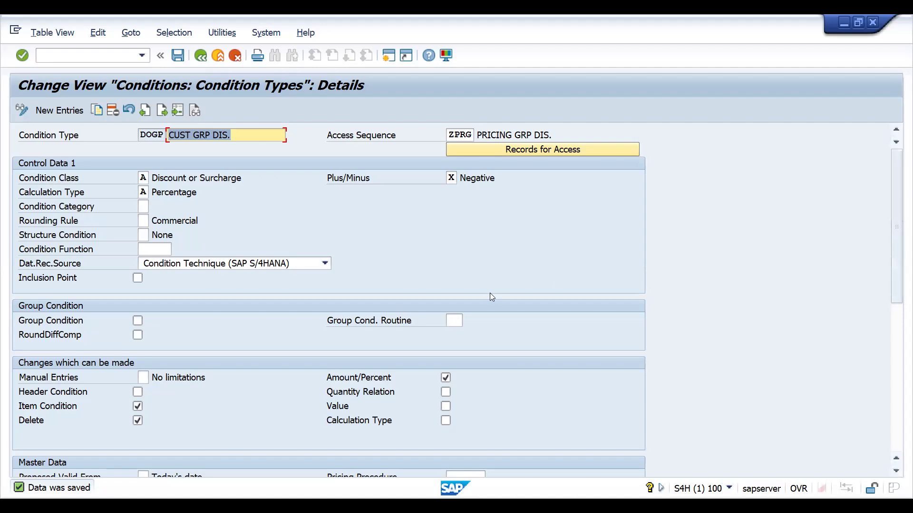
Make DOGP a group condition, set its manual entries to D (Not possible to process manually), and save it.
click(136, 323)
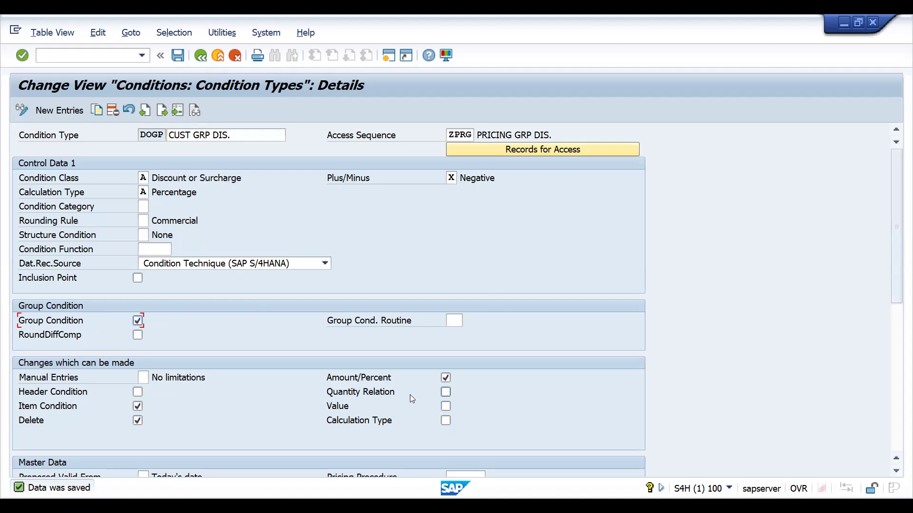
click(142, 378)
click(151, 379)
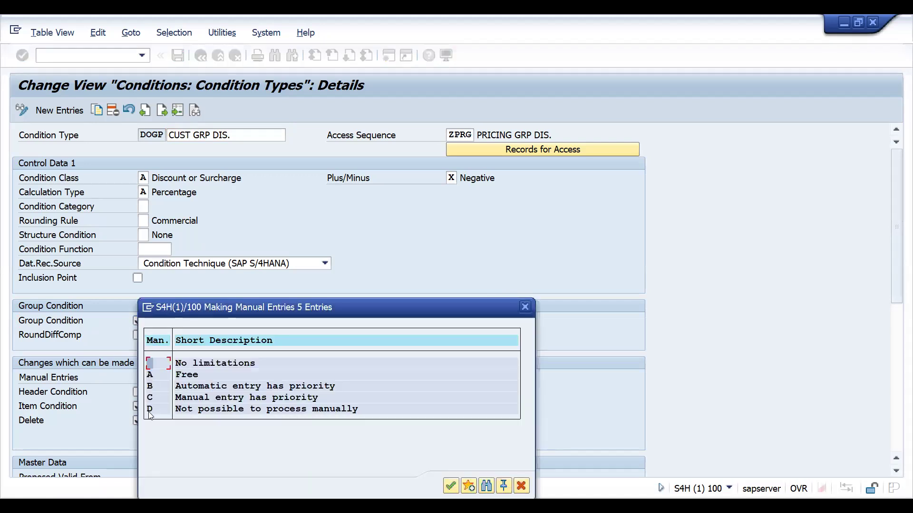
double_click(153, 410)
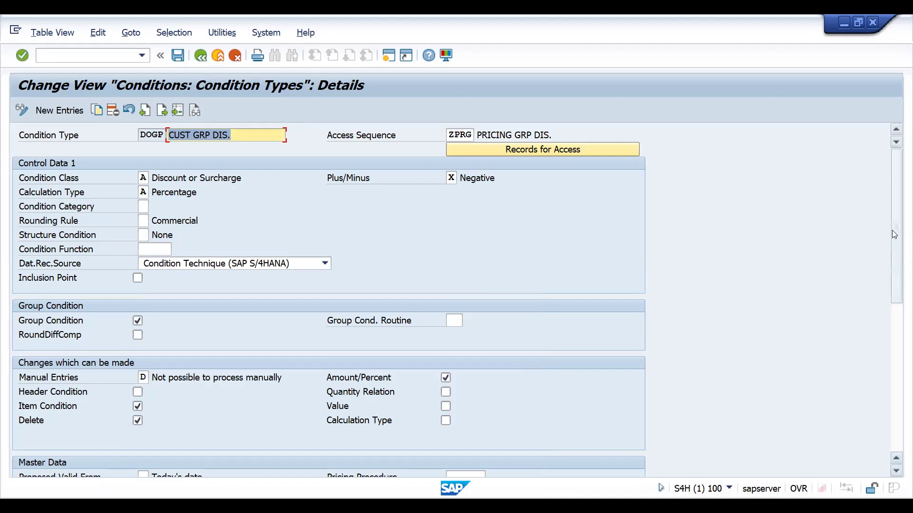
scroll(893, 231, down, 7)
scroll(884, 230, up, 7)
click(178, 56)
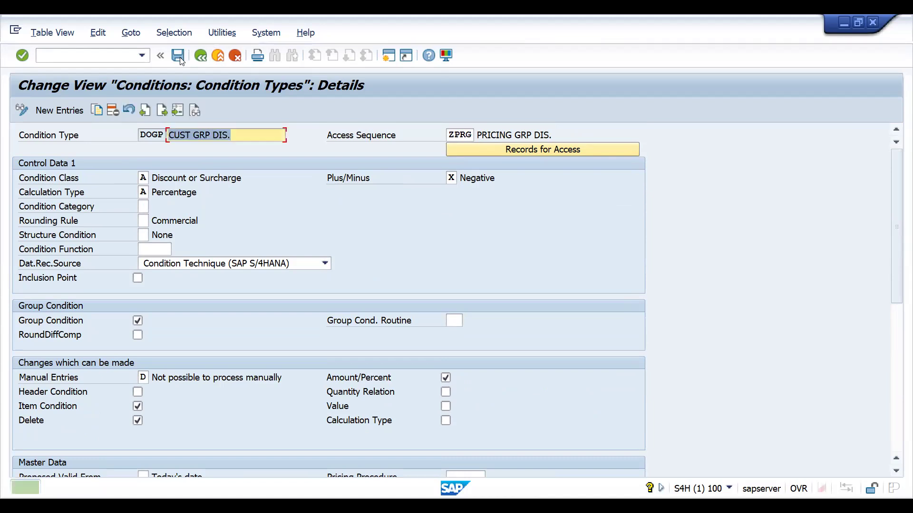
Leave the condition types, return to the IMG structure, and collapse the Access Sequences node.
click(199, 56)
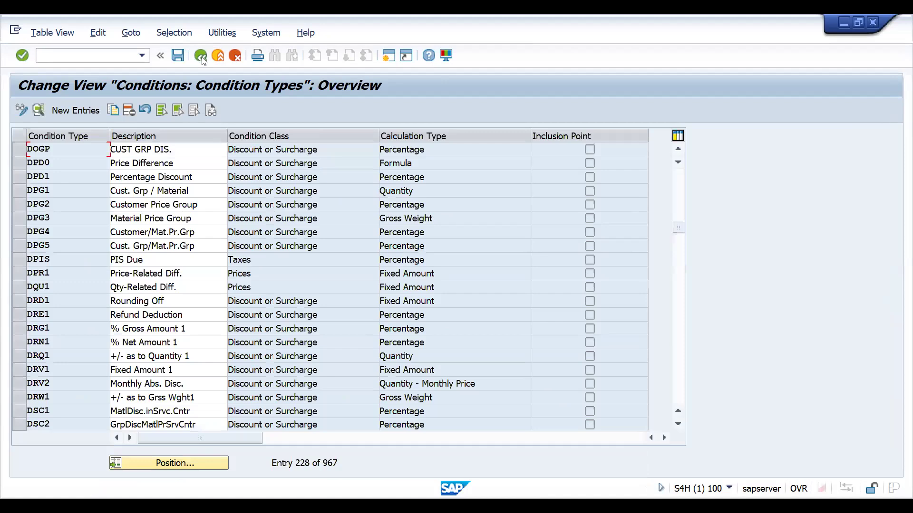
click(202, 57)
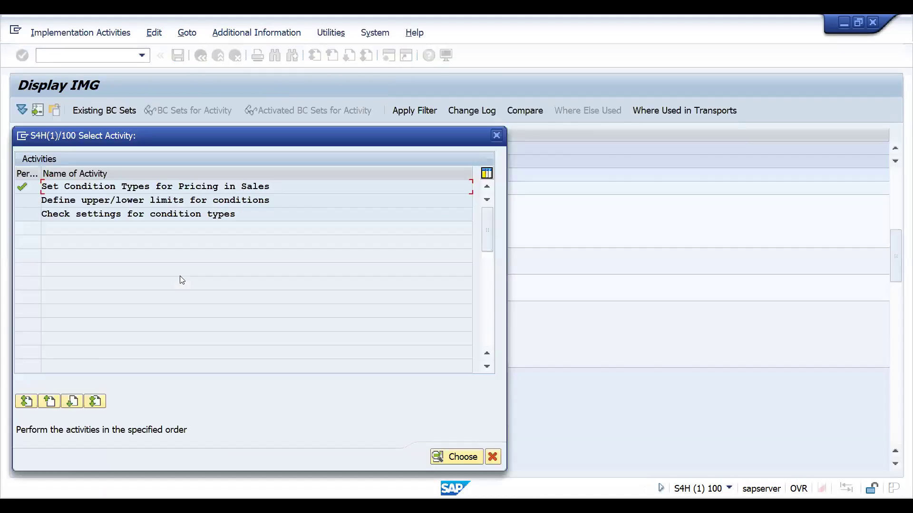
key(Escape)
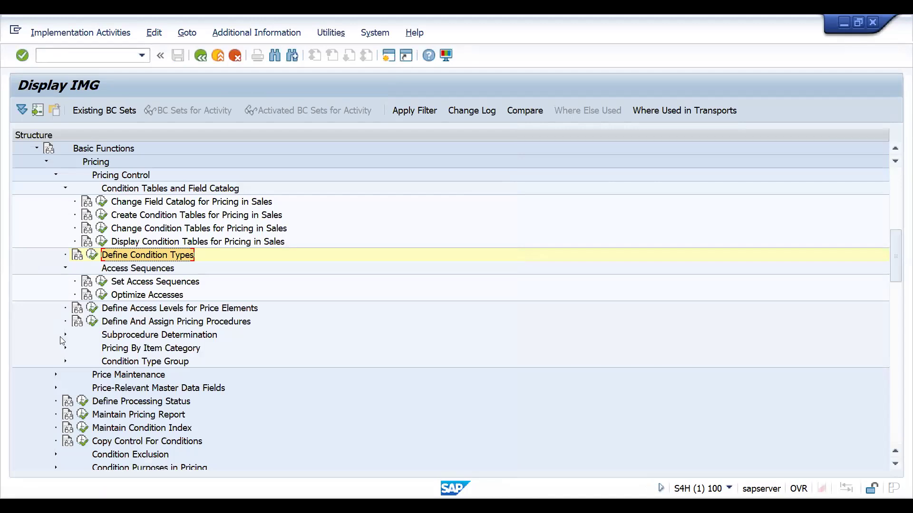
click(66, 269)
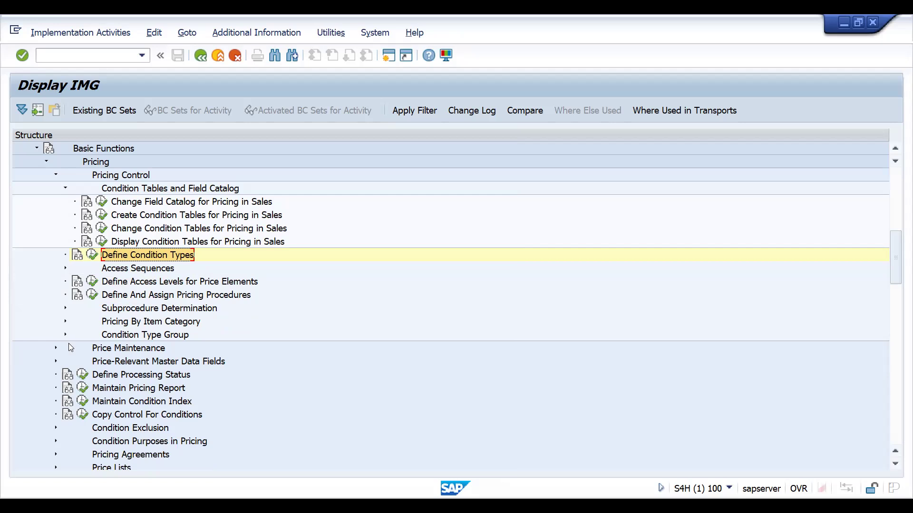
Look through the activities under Pricing Control and Price Maintenance in the IMG structure for the pricing procedure settings.
click(55, 349)
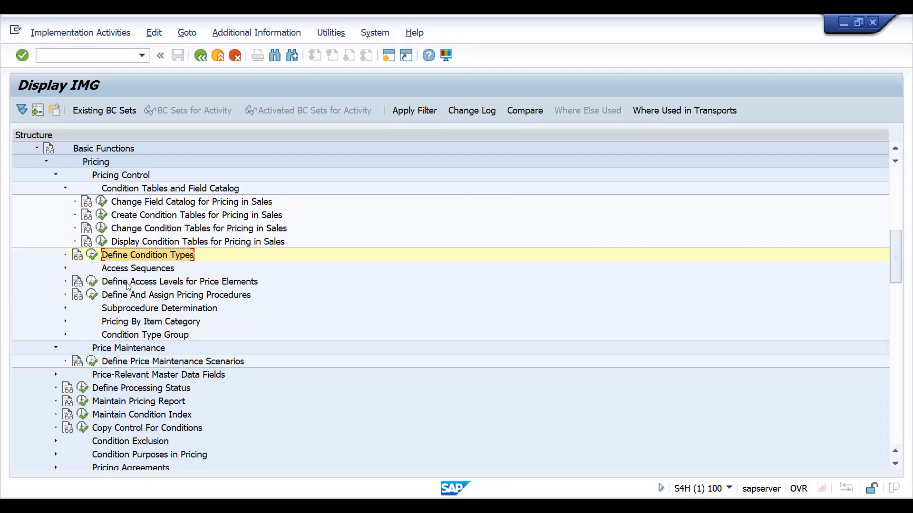
key(Down)
key(Down)
key(Down)
key(Down)
key(Down)
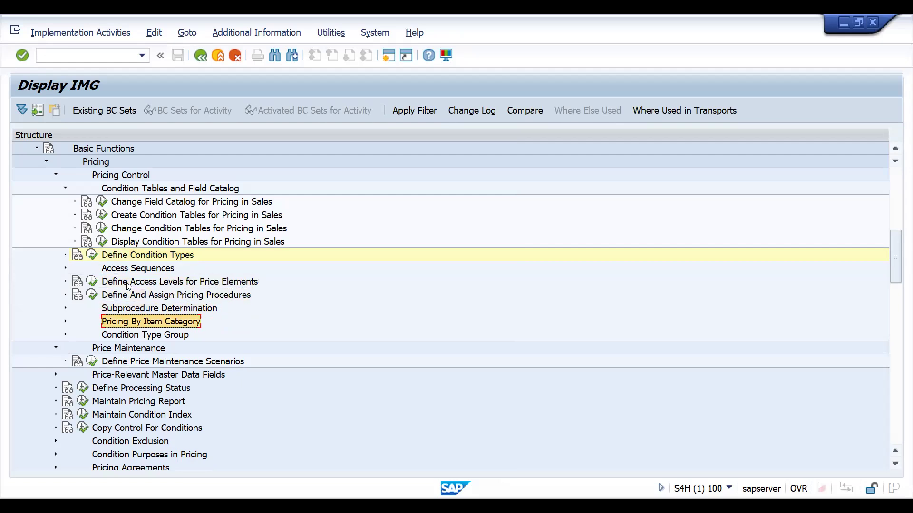
key(Up)
key(Down)
key(Down)
key(Down)
key(Down)
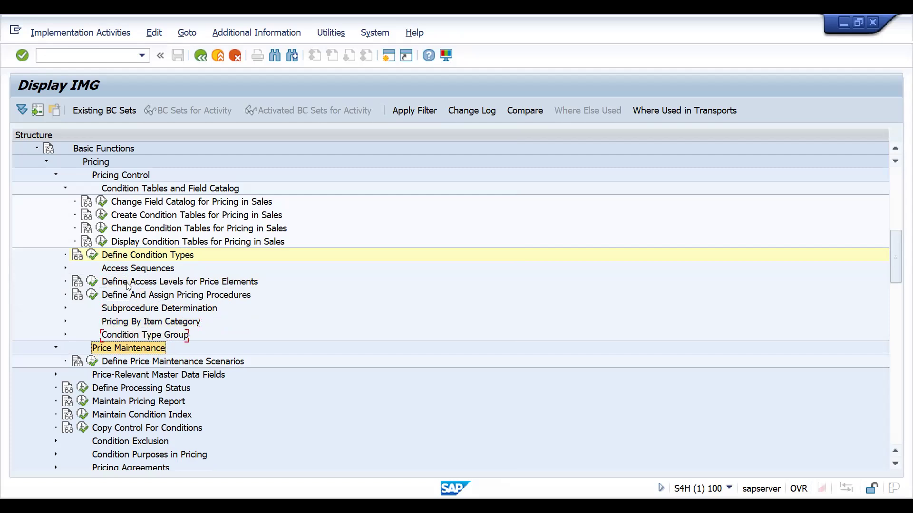
key(Down)
key(Down)
key(Down)
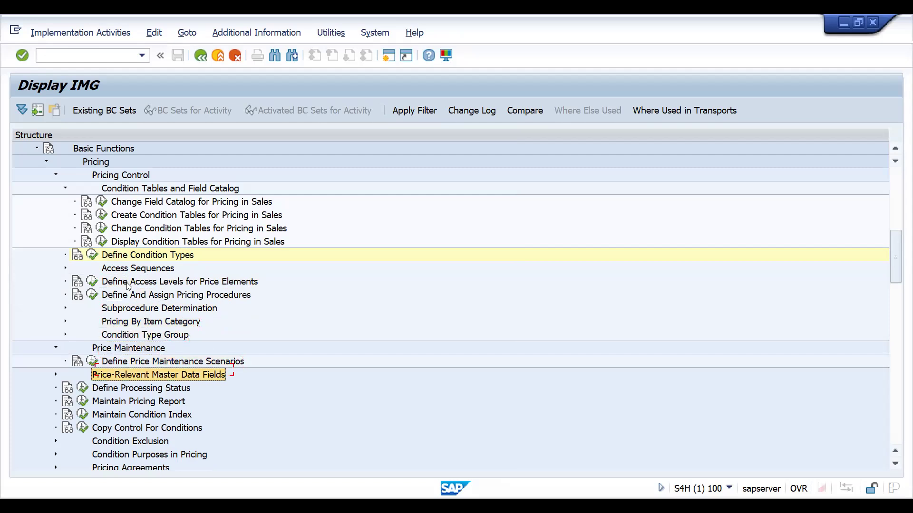
key(Up)
key(Up)
key(Up)
key(Up)
key(Up)
key(Up)
key(Up)
key(Up)
key(Up)
key(Up)
key(Up)
key(Up)
key(Up)
key(Up)
key(Up)
key(Up)
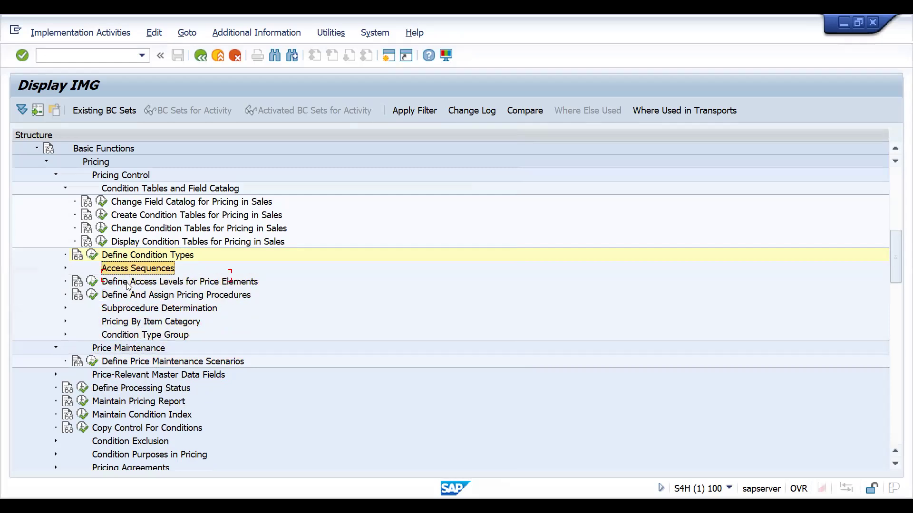
Collapse Condition Tables and Field Catalog and open the procedures overview through Define And Assign Pricing Procedures.
key(Left)
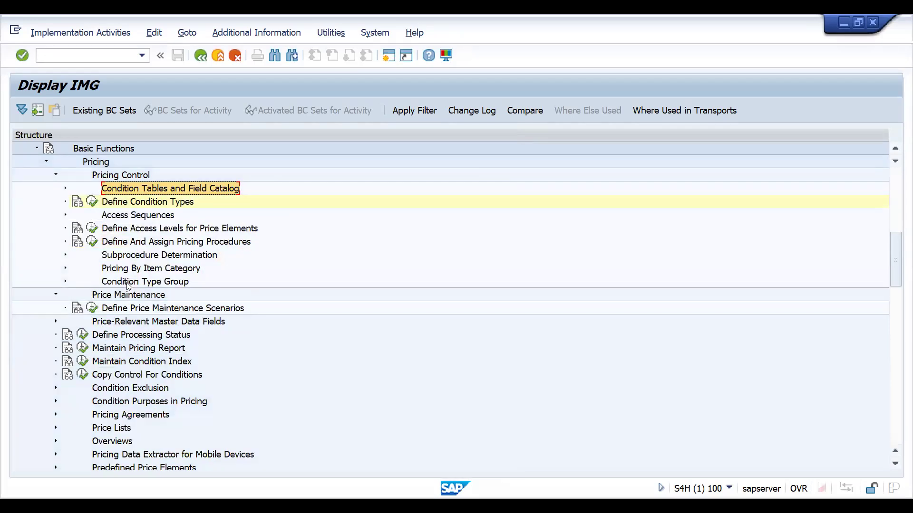
key(Down)
key(Down)
key(Down)
key(Down)
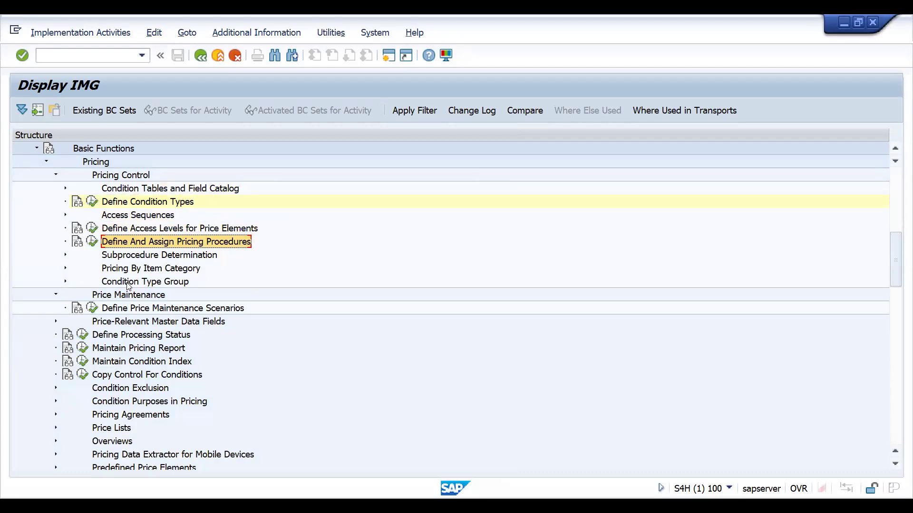
click(92, 242)
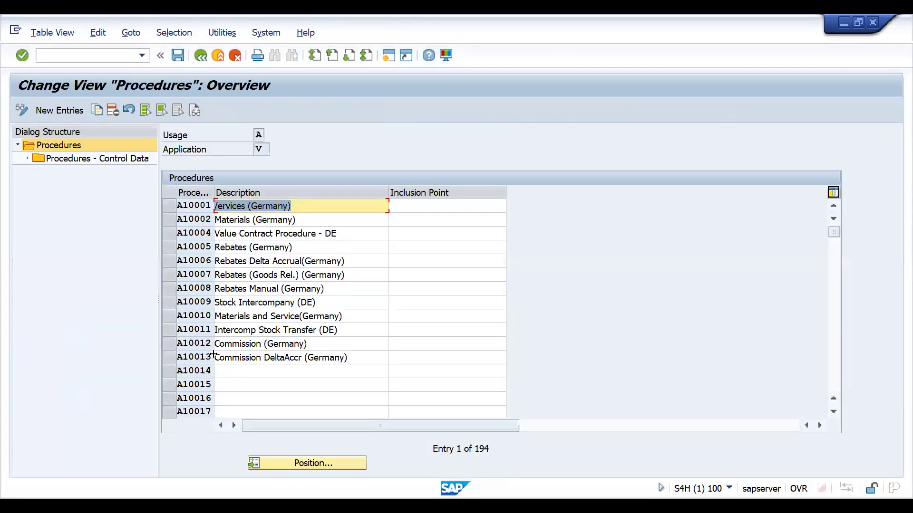
Jump to the pricing procedures starting with RV and open the control data of procedure RVAA01.
click(298, 465)
text(RV)
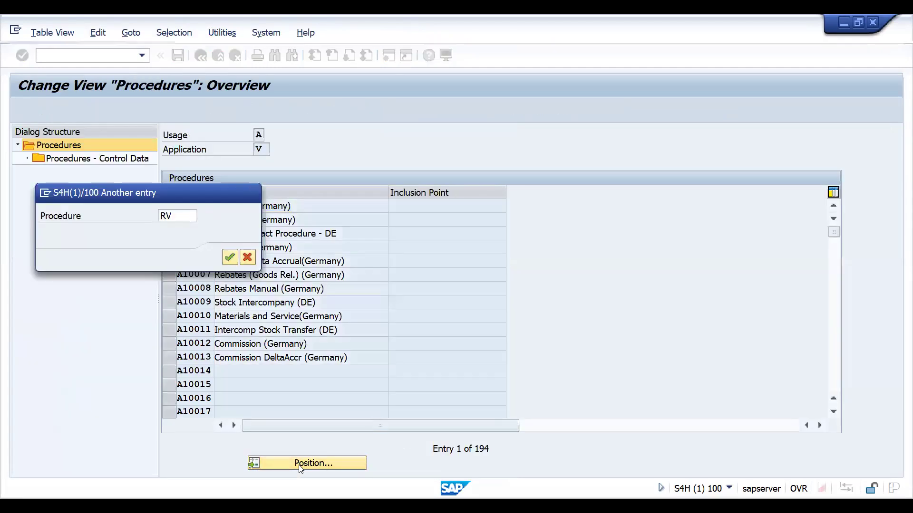
key(Return)
click(170, 208)
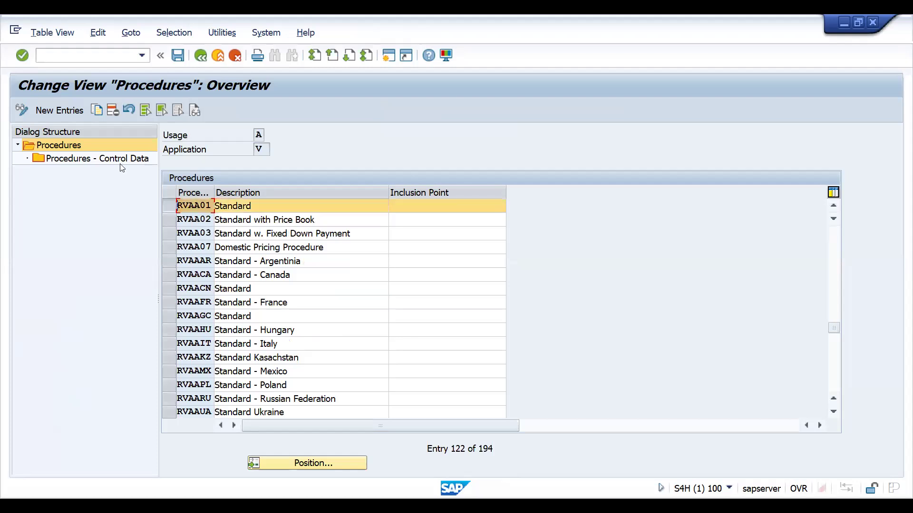
click(112, 163)
double_click(112, 164)
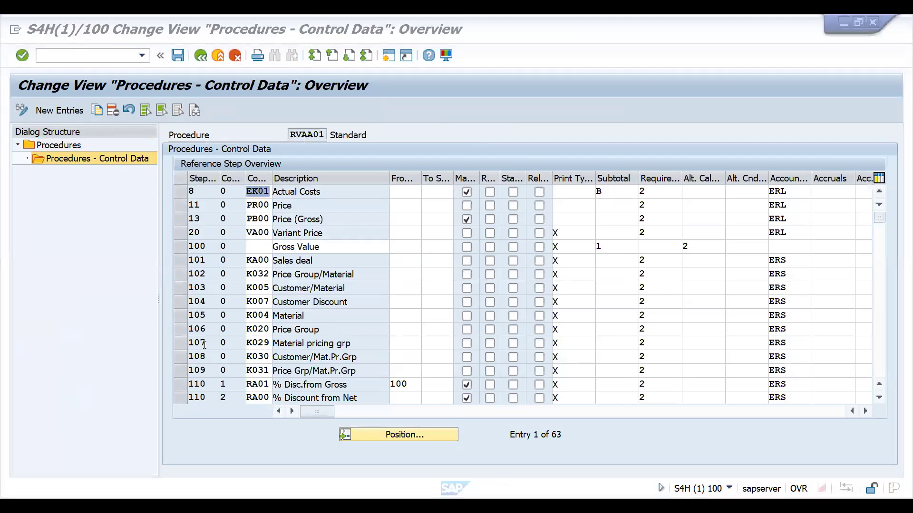
Examine the discount steps in RVAA01's control data for an unused step number before the Discount Amount line.
click(205, 373)
key(Down)
key(Down)
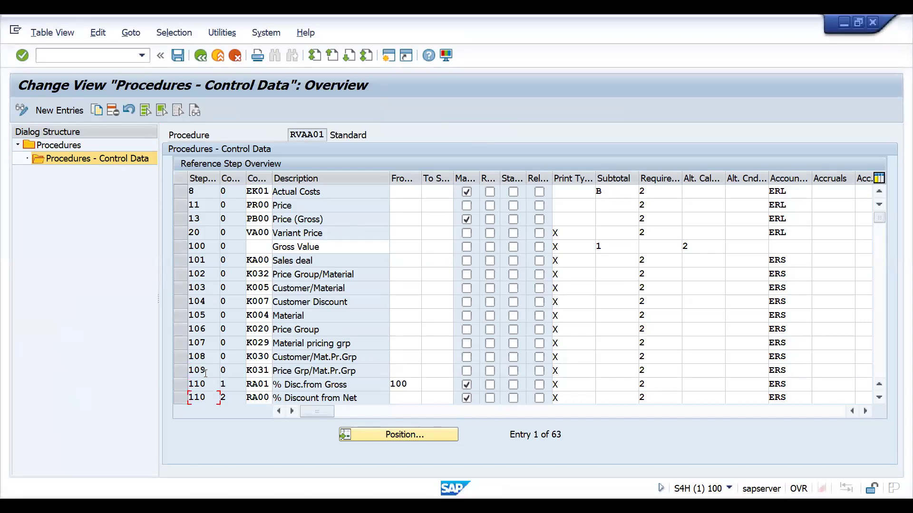
click(879, 398)
click(879, 398)
click(879, 398)
click(879, 398)
click(879, 398)
click(879, 398)
click(879, 398)
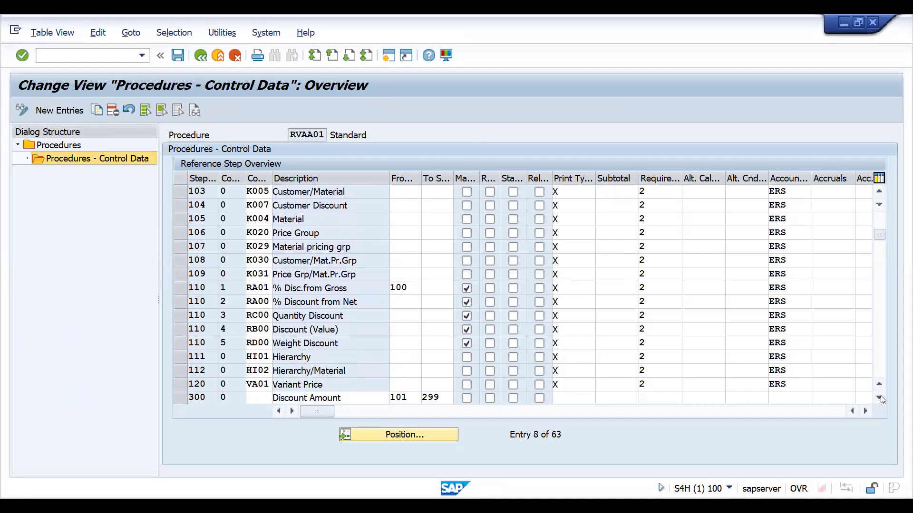
click(879, 398)
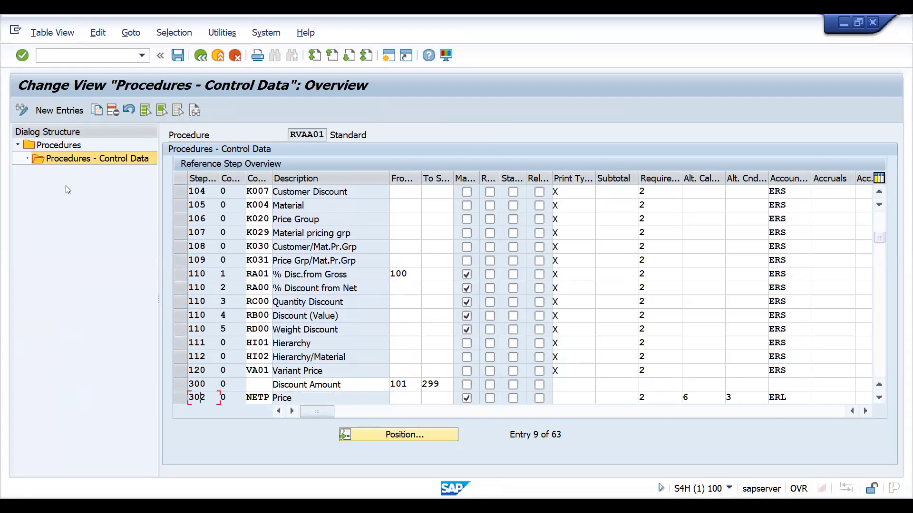
Start a new control data entry in procedure RVAA01 with step number 113.
click(57, 110)
text(113)
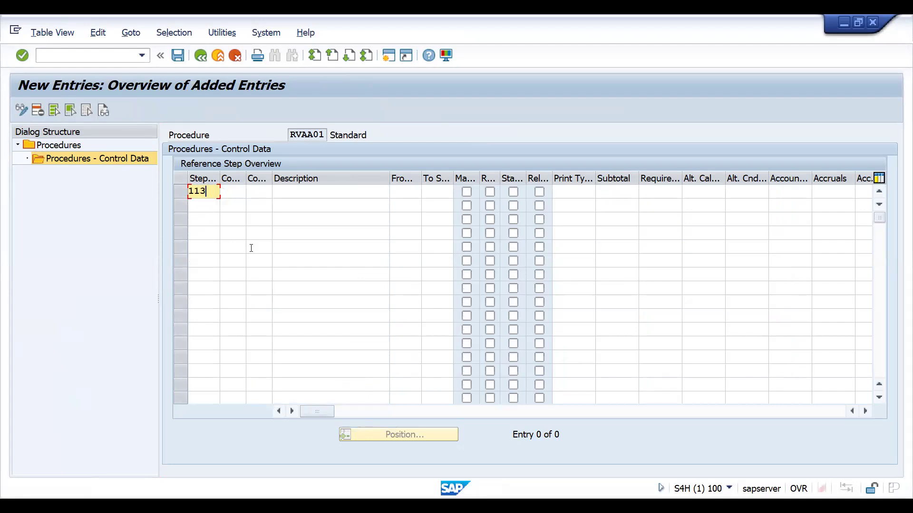
key(Tab)
key(Tab)
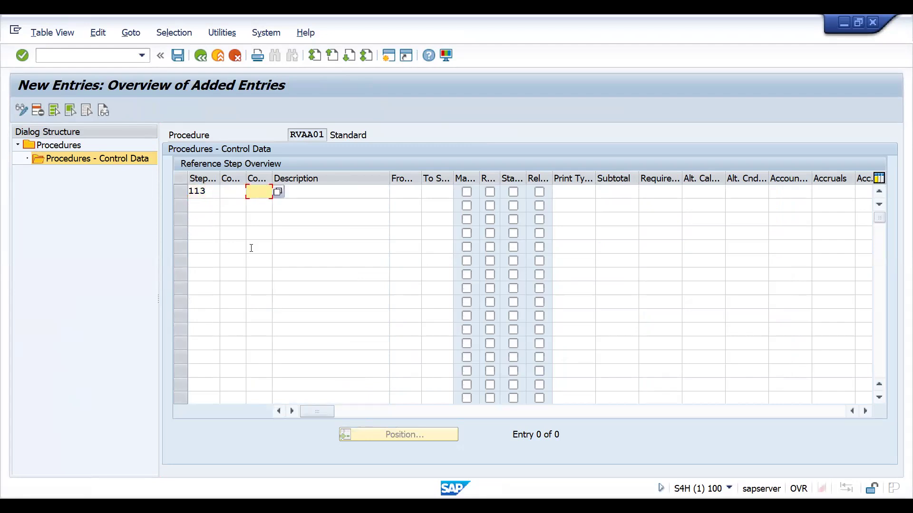
click(278, 193)
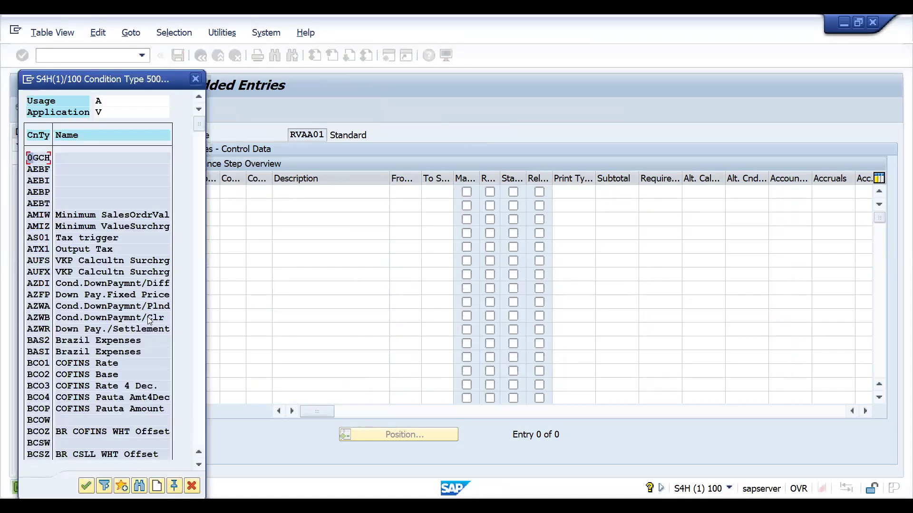
click(203, 396)
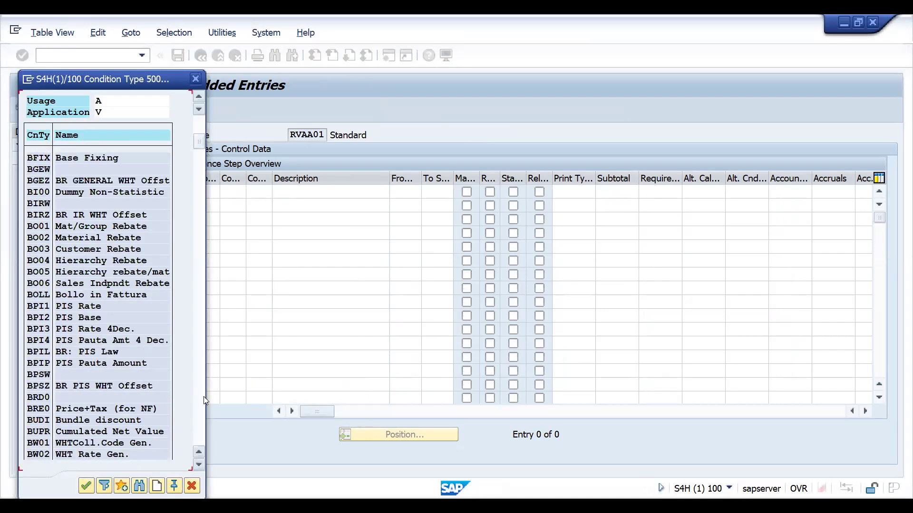
click(203, 403)
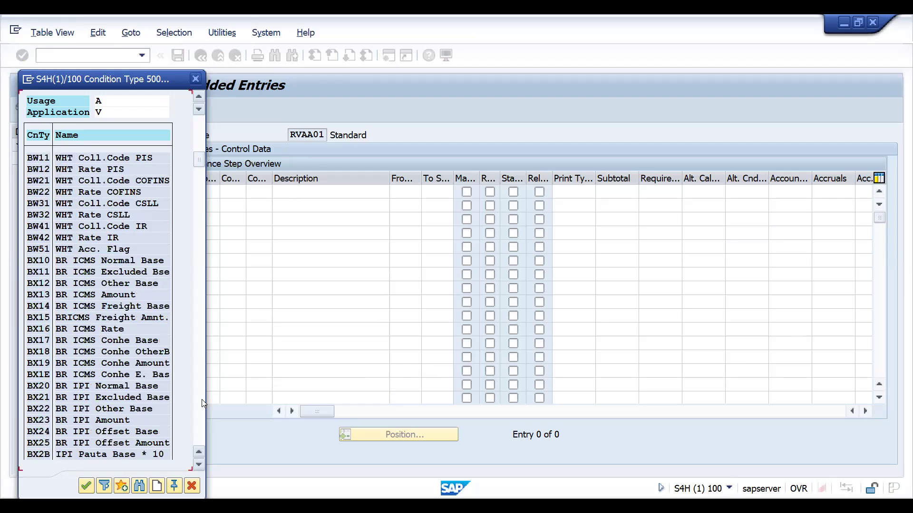
click(203, 403)
click(203, 404)
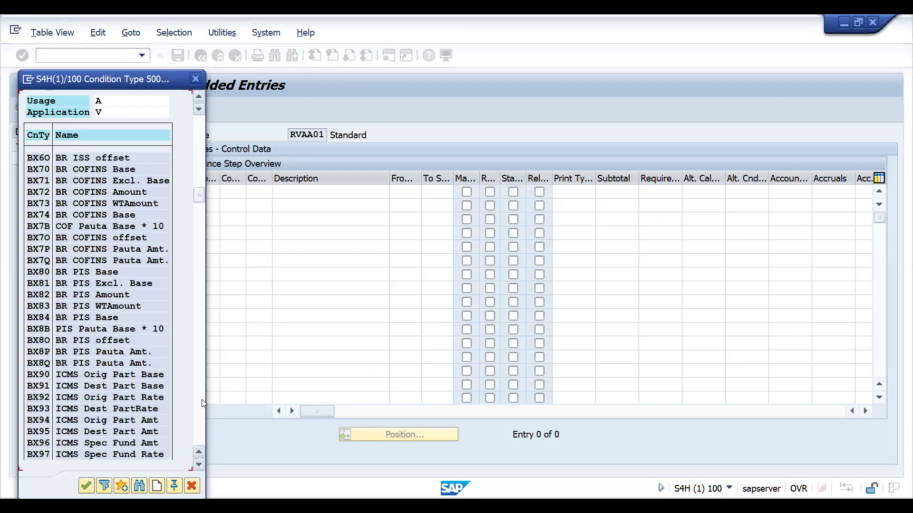
click(204, 403)
click(203, 403)
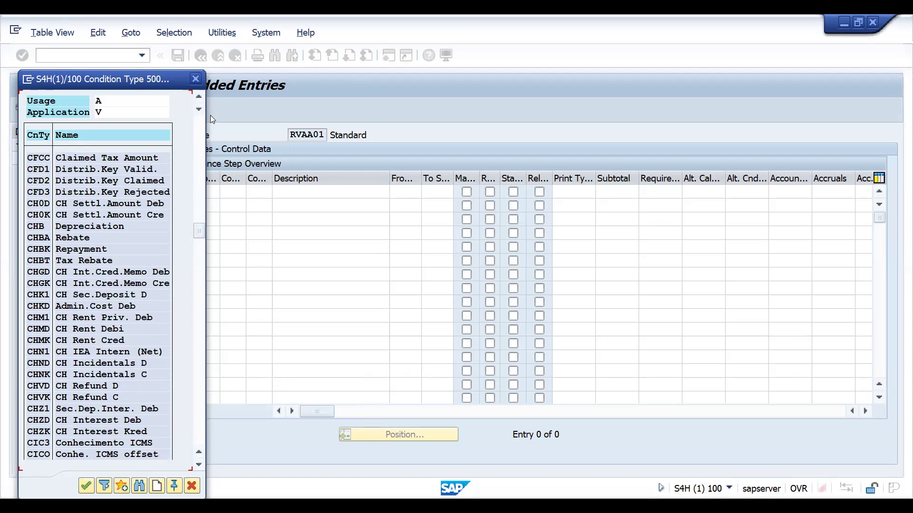
click(199, 86)
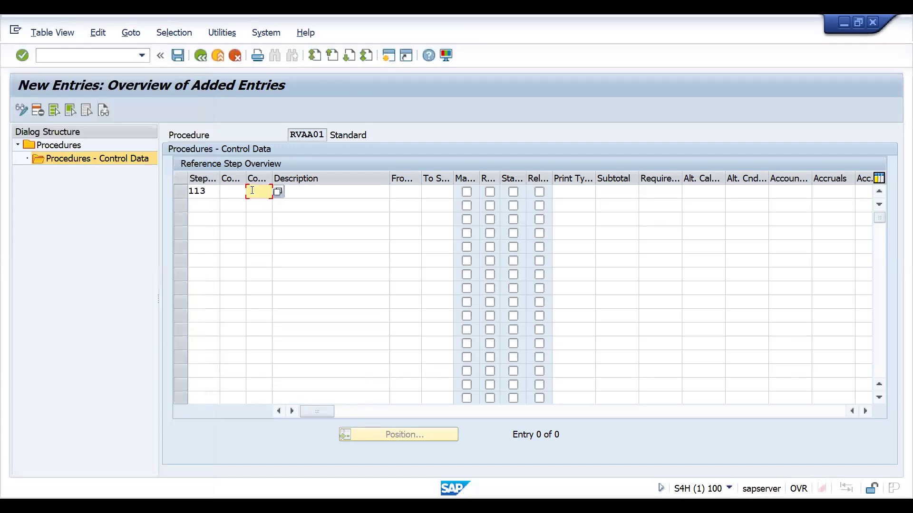
Try to assign ZPRG as the condition type of step 113 and clear the entry.
text(zprg)
key(Return)
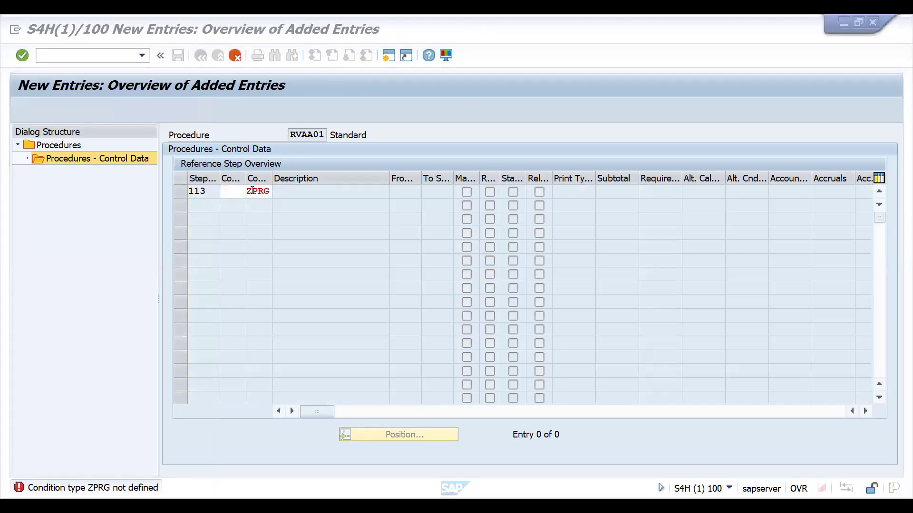
click(251, 191)
key(Delete)
key(Delete)
key(Delete)
key(Delete)
Search the condition types starting with D and assign DOGP (CUST GRP DIS.) to step 113.
text(D*)
key(F4)
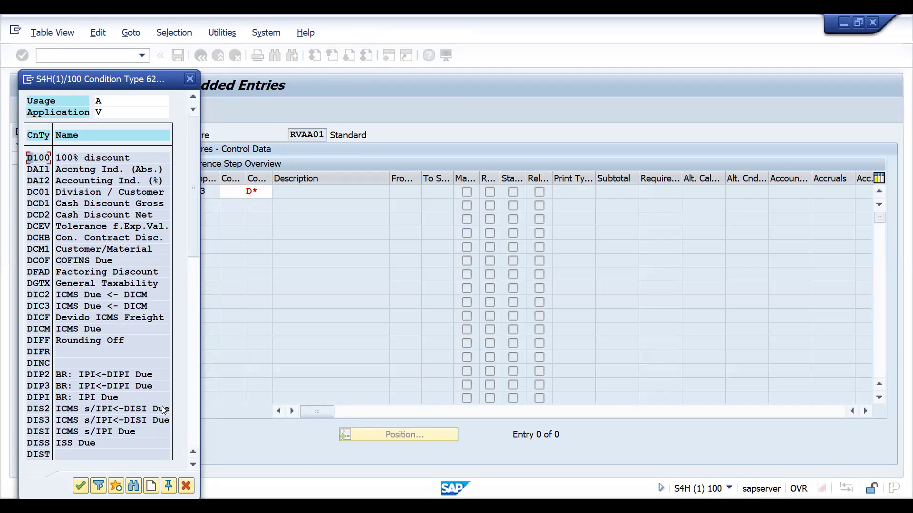
click(195, 436)
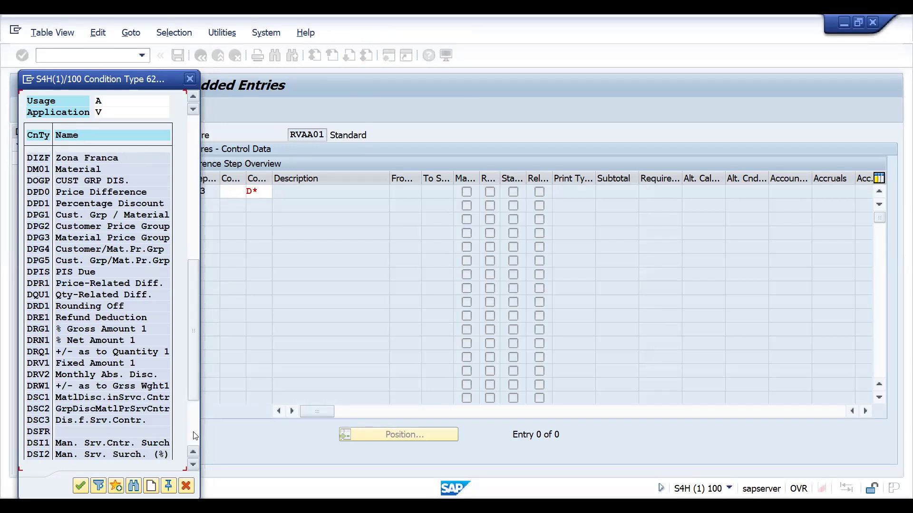
double_click(31, 183)
key(Return)
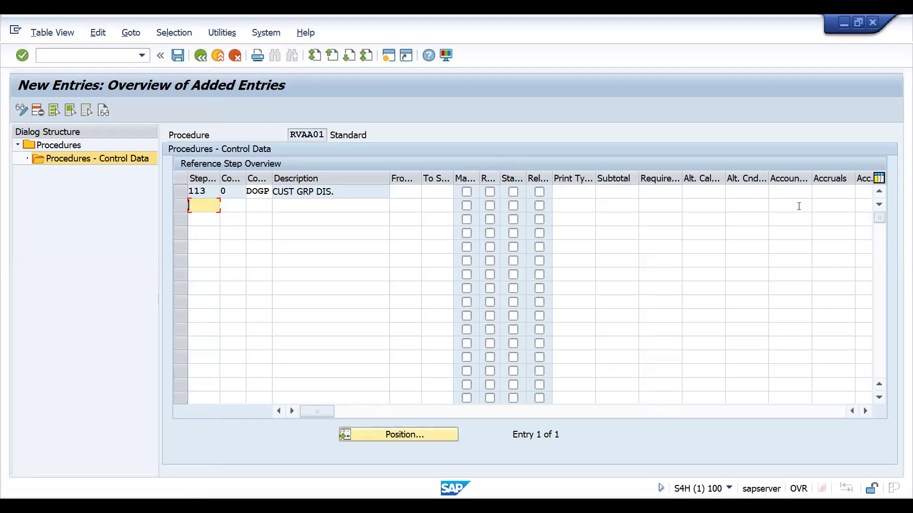
Set the account key of the DOGP line to ERS and save the new control data entry.
click(788, 192)
text(ERS)
key(Return)
click(177, 55)
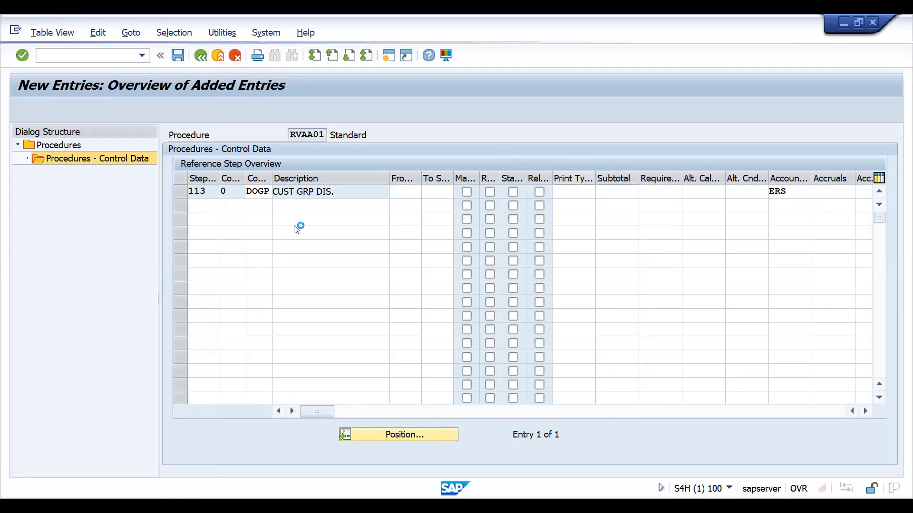
key(Return)
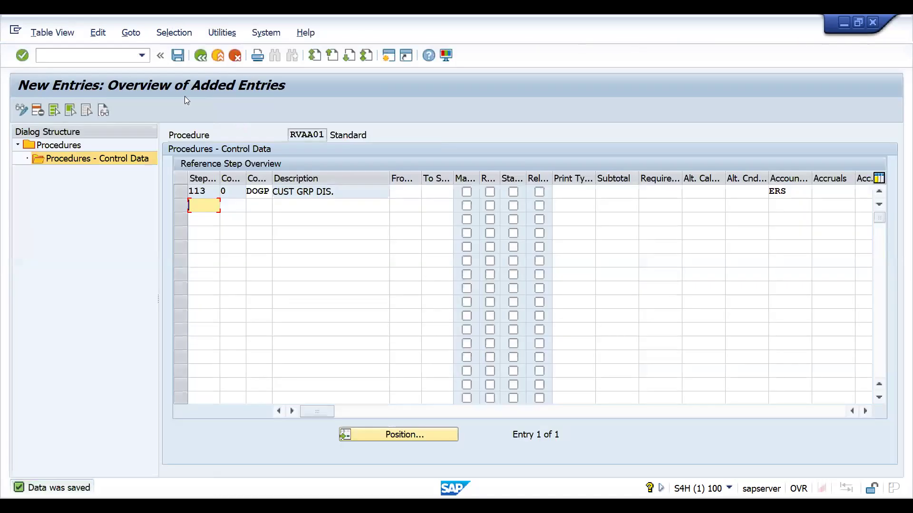
Go to the creation of condition records with transaction VK11.
click(84, 55)
text(/NVA0)
key(BackSpace)
key(BackSpace)
text(K11)
key(Return)
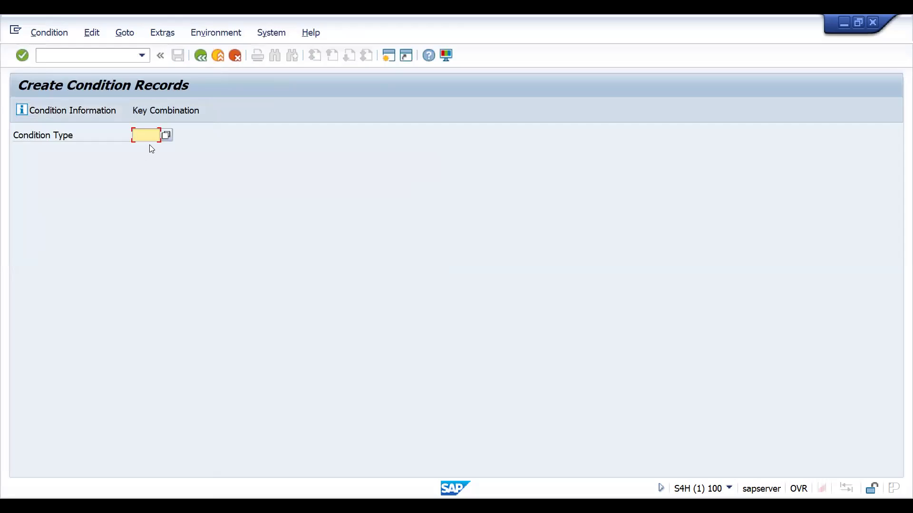
Start condition records for condition type DOGP with the key combination Sales org./Price Grp.
click(146, 138)
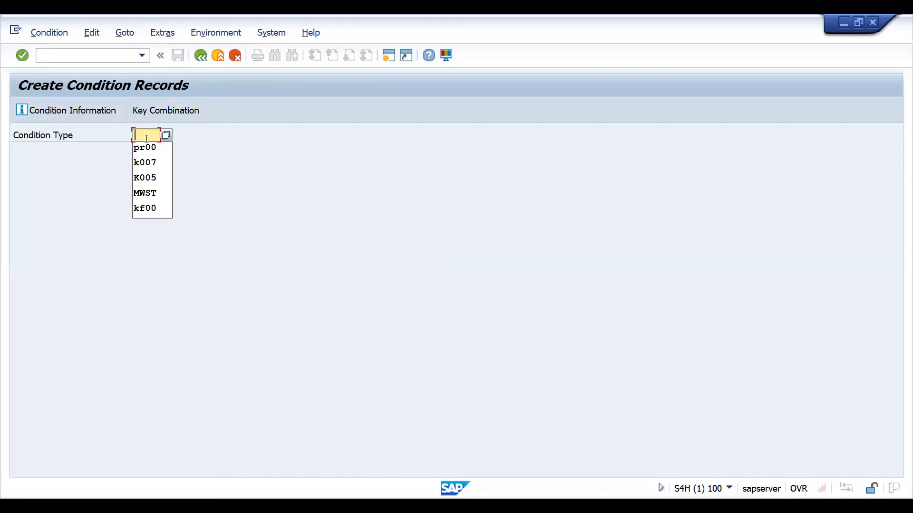
text(Z)
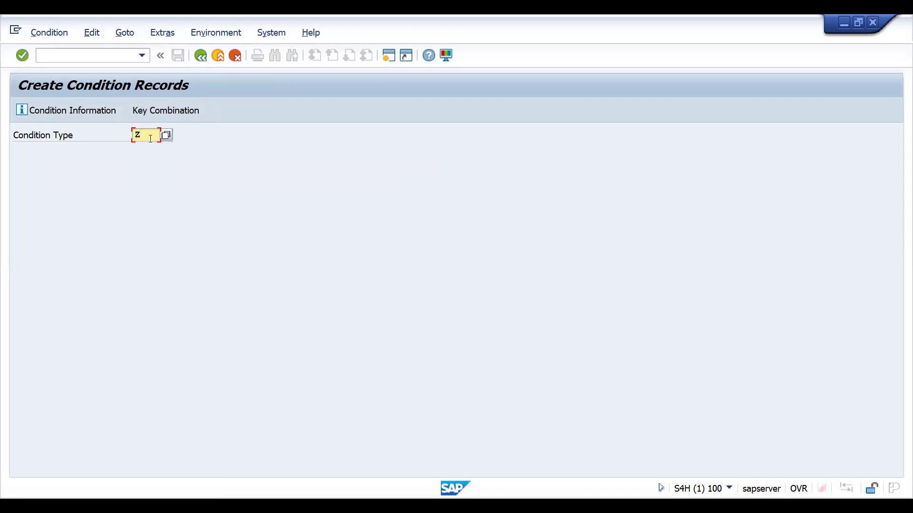
key(BackSpace)
text(DOGP)
key(Return)
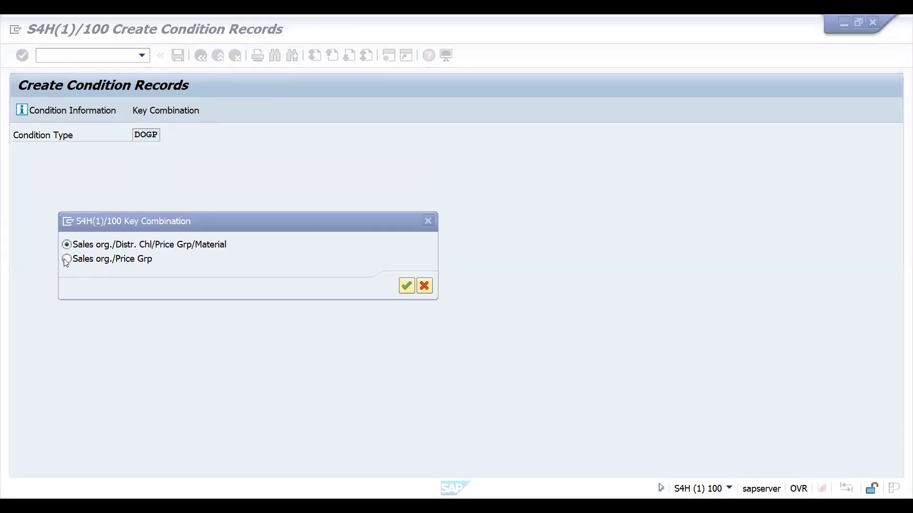
click(346, 261)
click(408, 289)
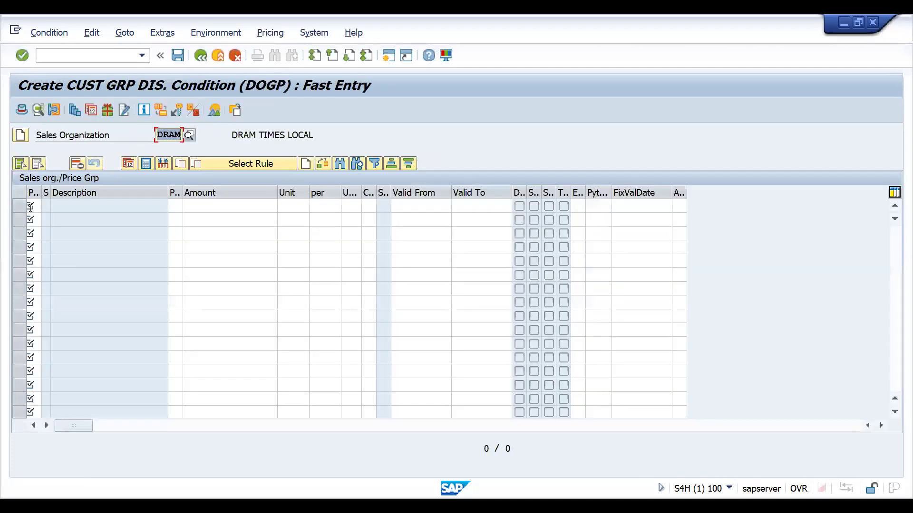
Enter price groups D1, D2 and D3 in the first three rows for sales organization DRAM.
click(30, 208)
text(D1)
key(Down)
text(D2)
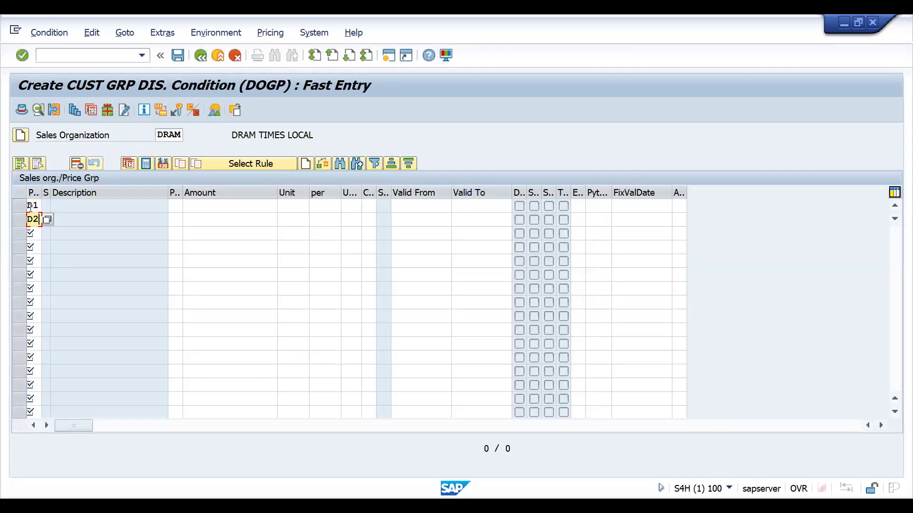
key(Down)
text(D3)
key(Return)
Set the discount amounts to 10 for D1, 7 for D2 and 5 for D3, and save the condition records.
click(233, 207)
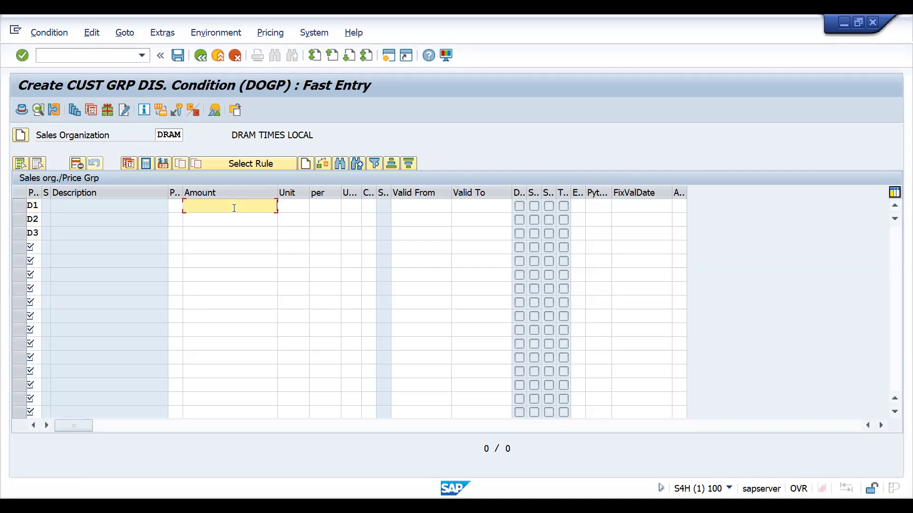
text(10)
key(Down)
text(7)
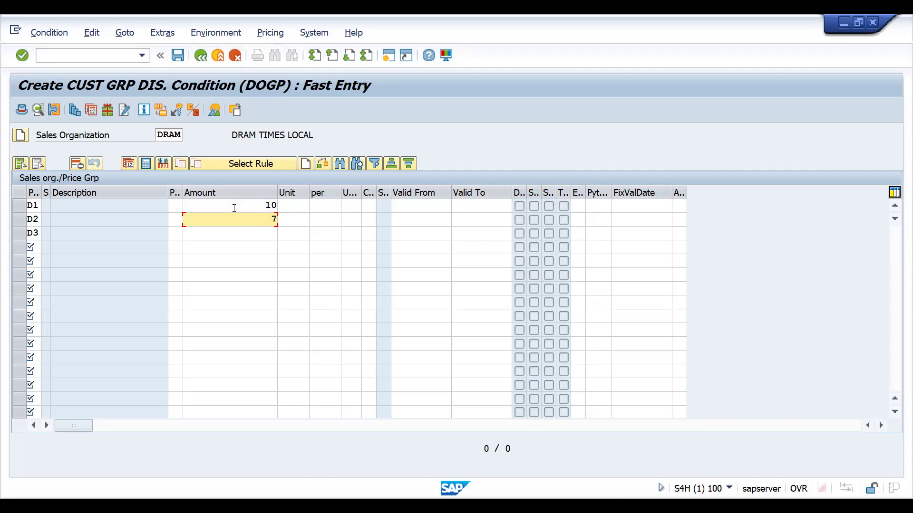
key(Down)
text(5)
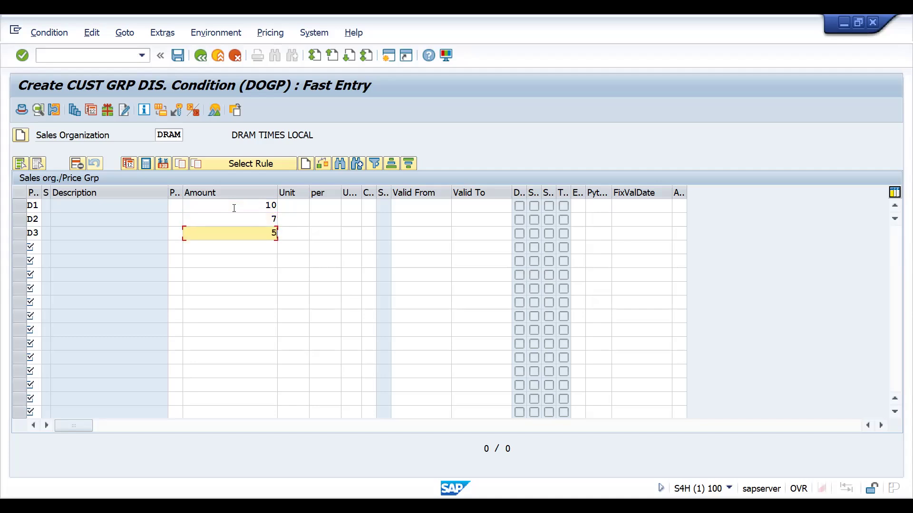
key(Return)
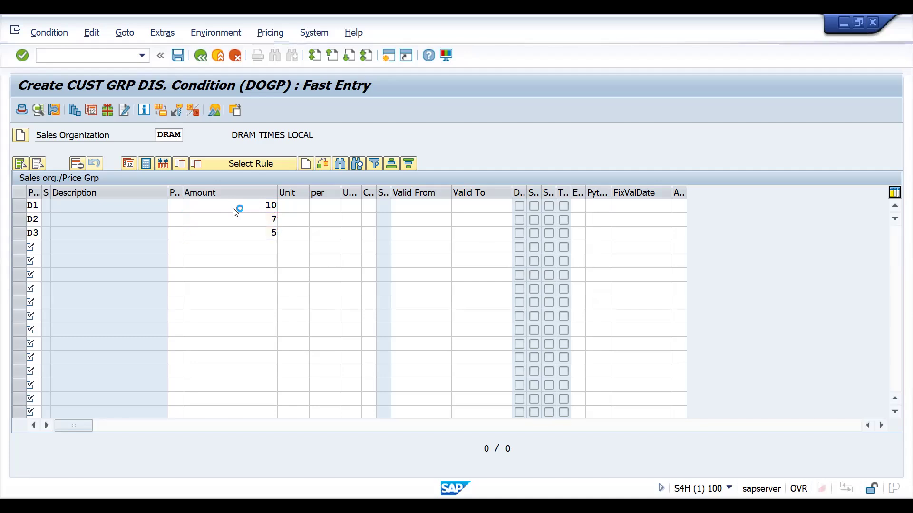
click(177, 55)
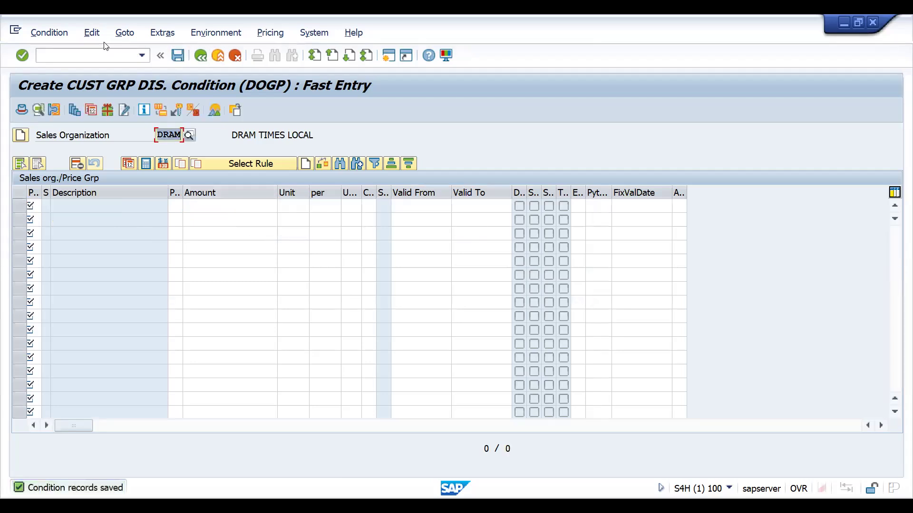
Start a DOR1 standard order with transaction VA01 for sales organization DRAM, distribution channel DI and division DD.
click(100, 55)
text(/NVA01)
key(Return)
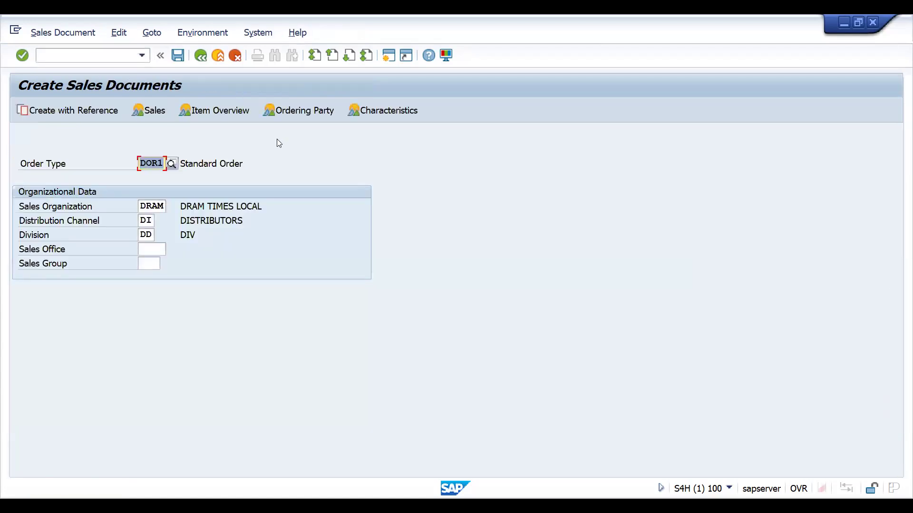
key(Return)
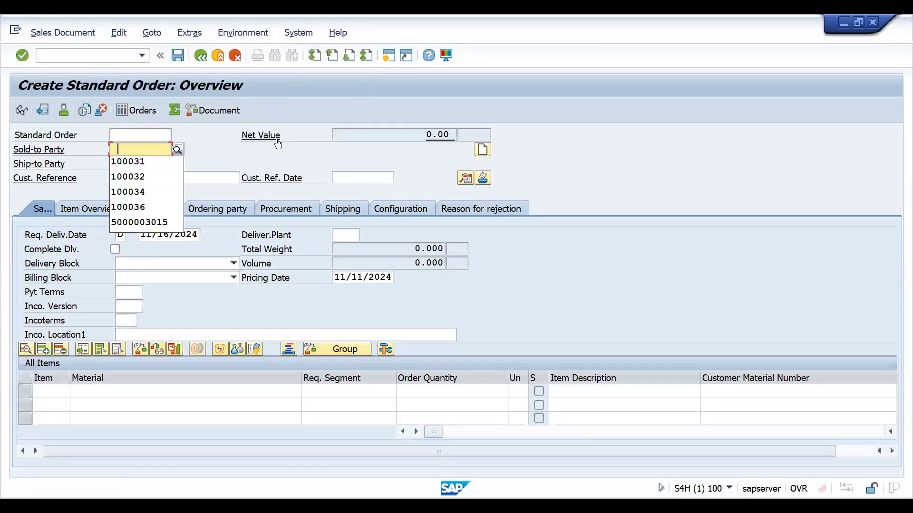
Fill in the first suggested sold-to party, accept the same customer as ship-to party, and enter customer reference dwedwesq.
key(Down)
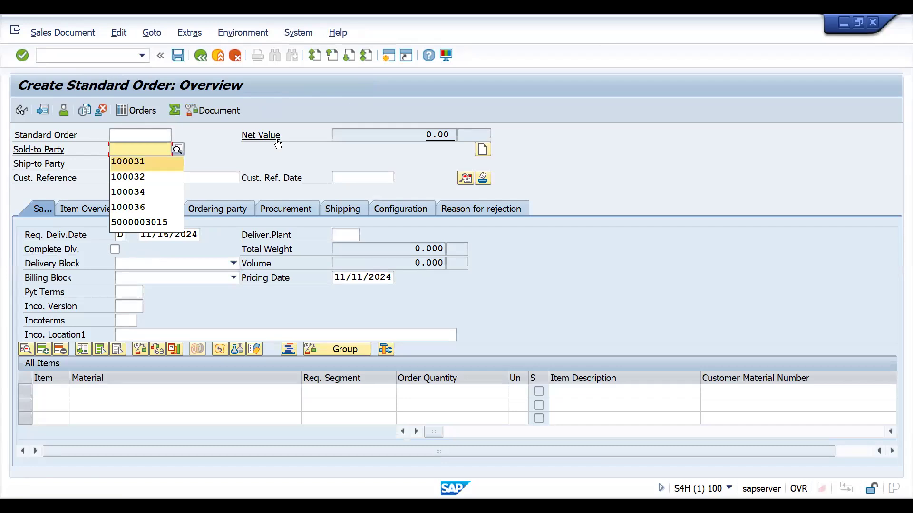
key(Return)
key(Return)
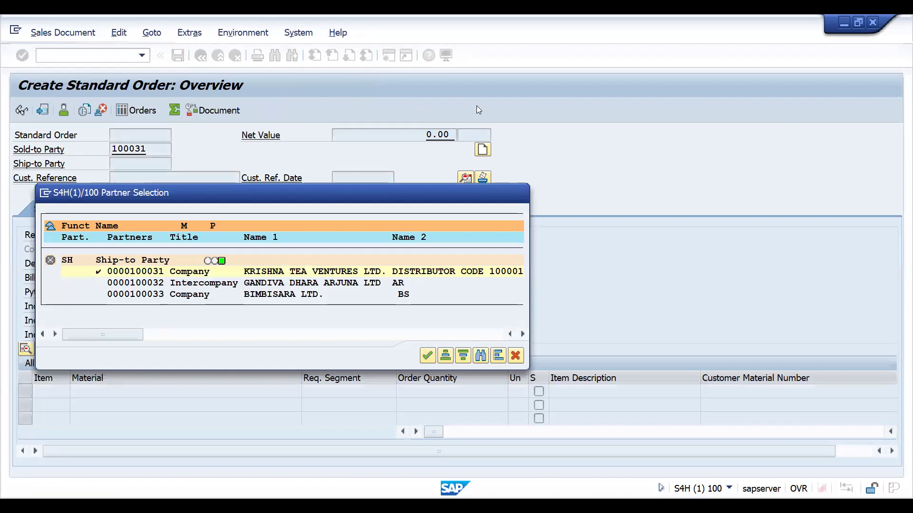
key(Return)
key(Down)
key(Return)
key(Return)
Add material 25886 as the order's first item with an order quantity of 10 KG.
key(Down)
key(Return)
key(Tab)
text(1)
key(Return)
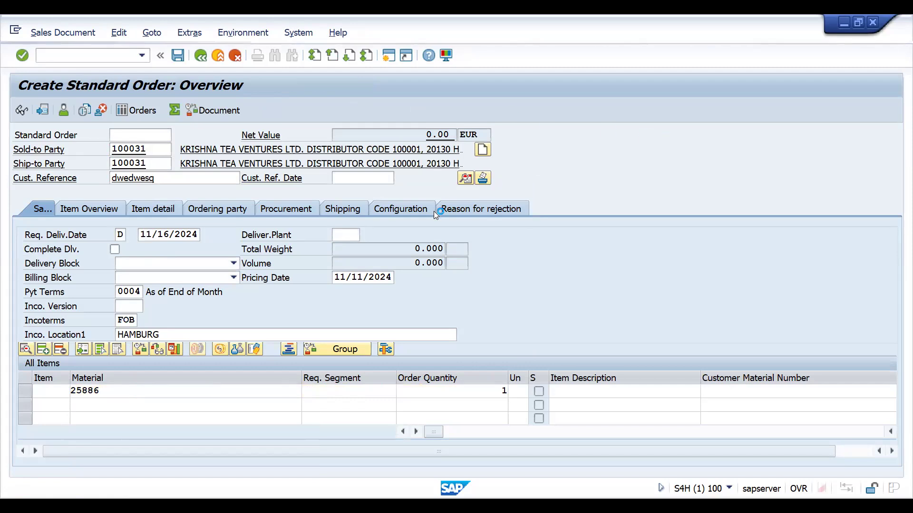
key(Return)
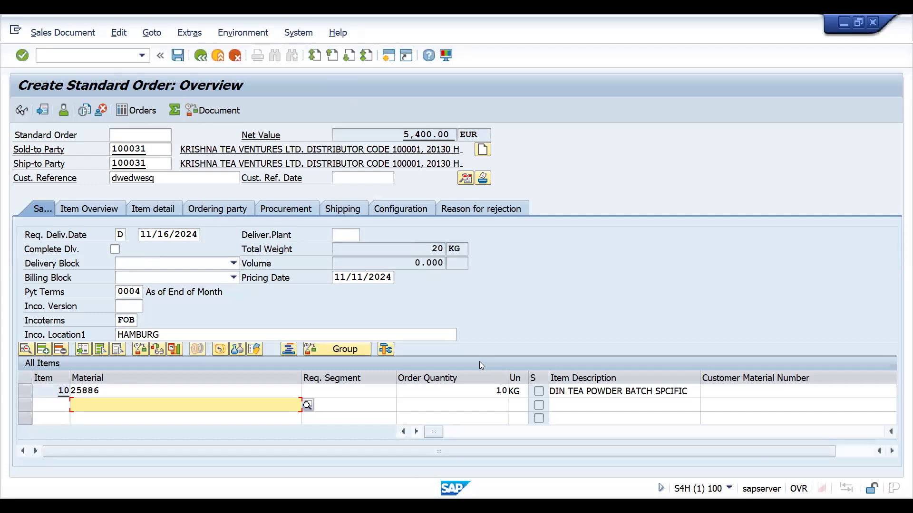
Examine item 10's DOGP discount in its pricing conditions and its customer price group in Sales B, and return to the order overview.
click(457, 394)
double_click(457, 394)
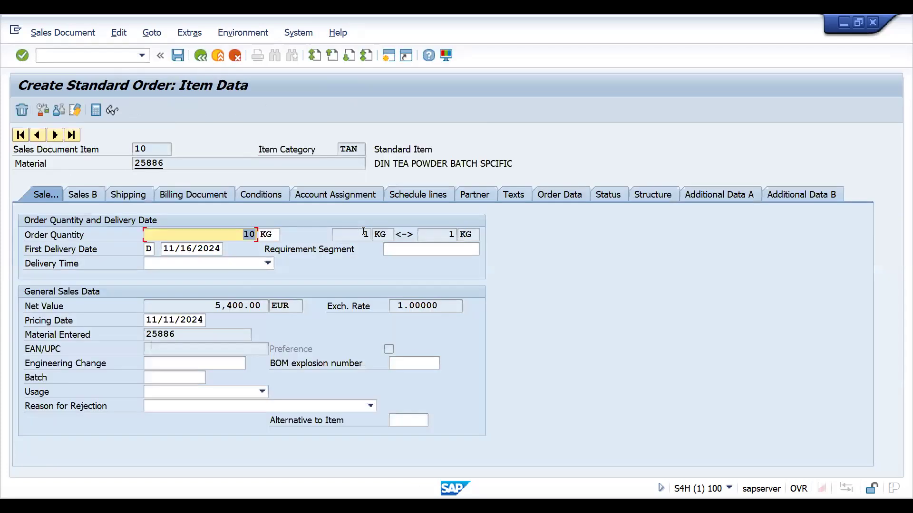
click(260, 194)
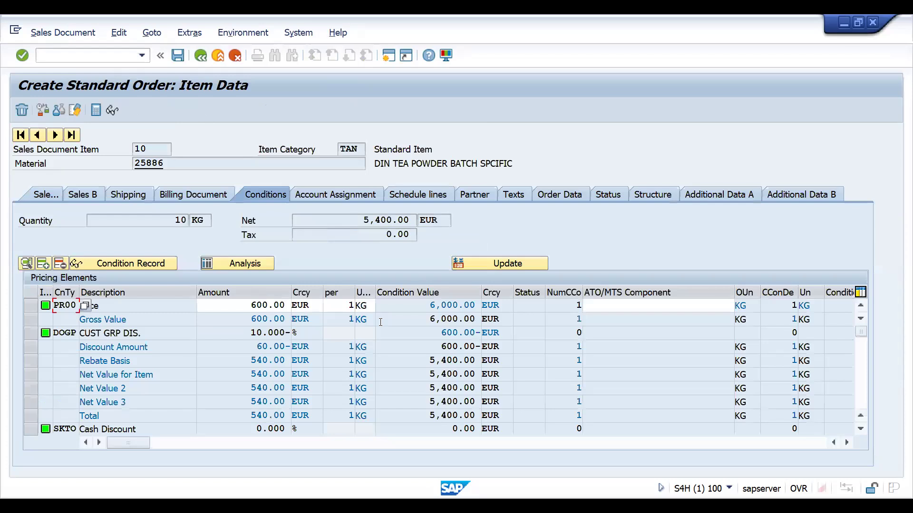
click(257, 333)
click(83, 196)
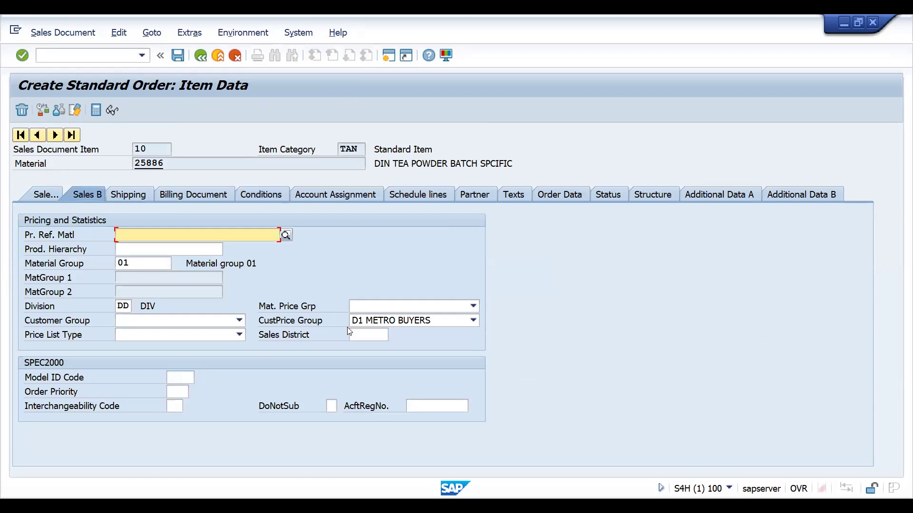
click(206, 51)
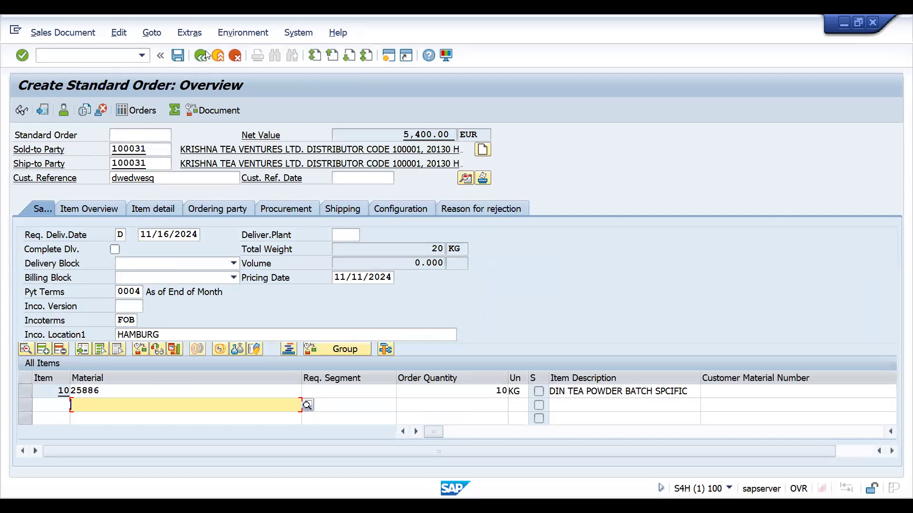
Change the order's sold-to and ship-to parties to GANDIVA DHARA ARJUNA LTD, accepting the tax redetermination and new pricing.
click(103, 56)
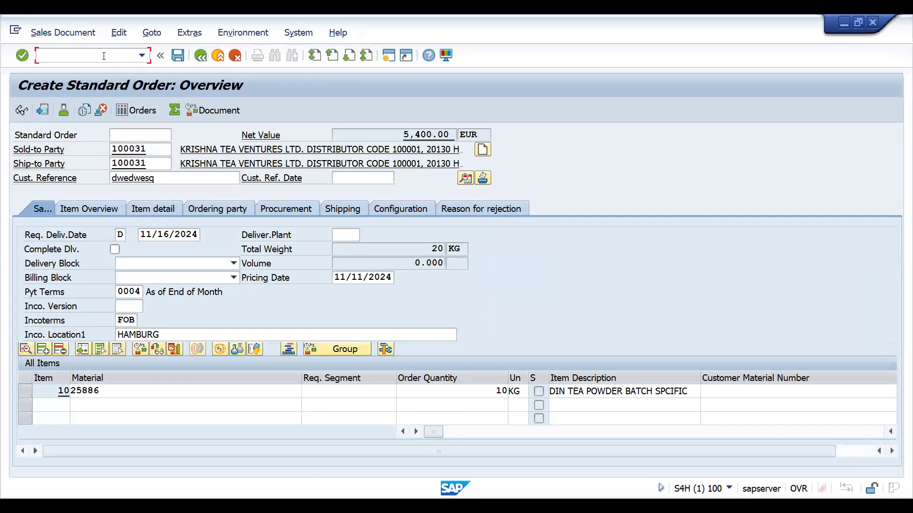
click(149, 151)
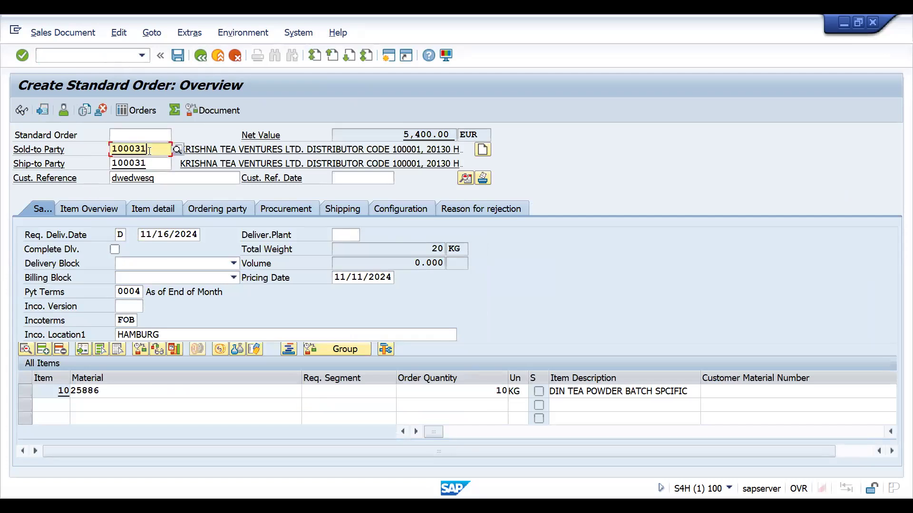
key(BackSpace)
text(2)
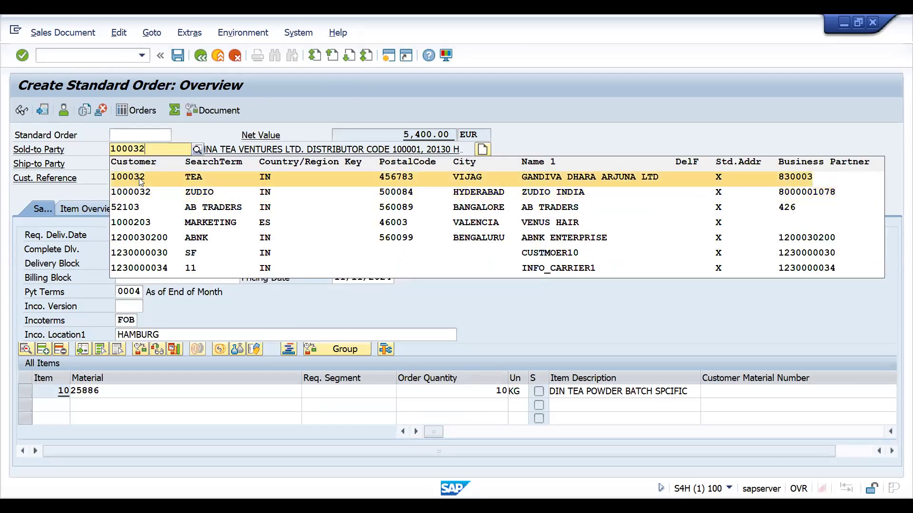
click(138, 178)
key(BackSpace)
text(2)
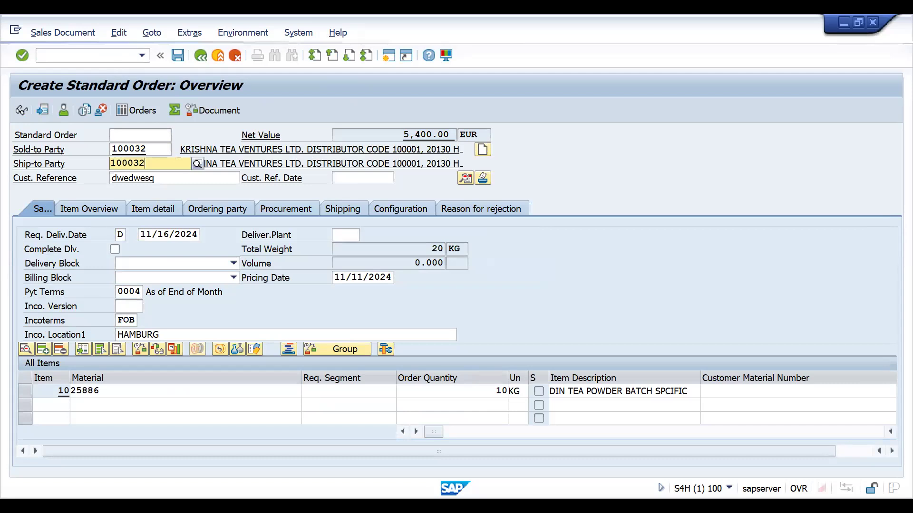
key(Return)
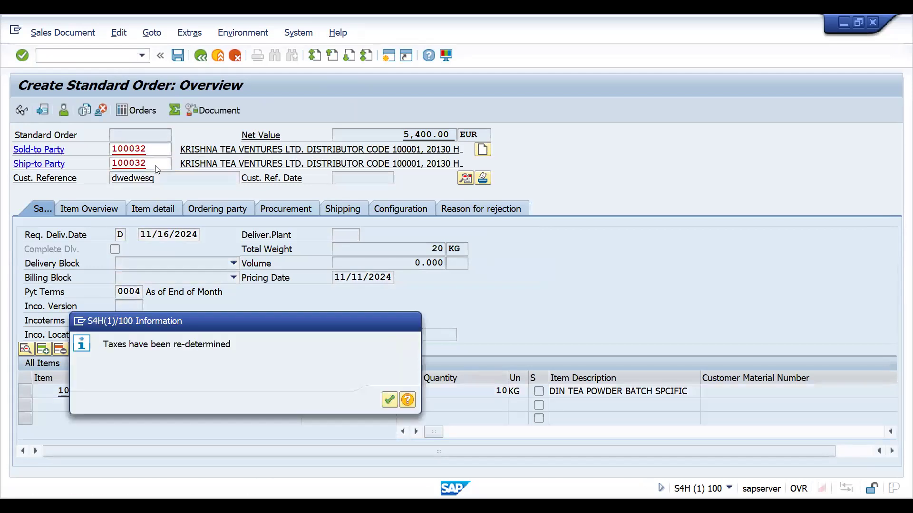
key(Return)
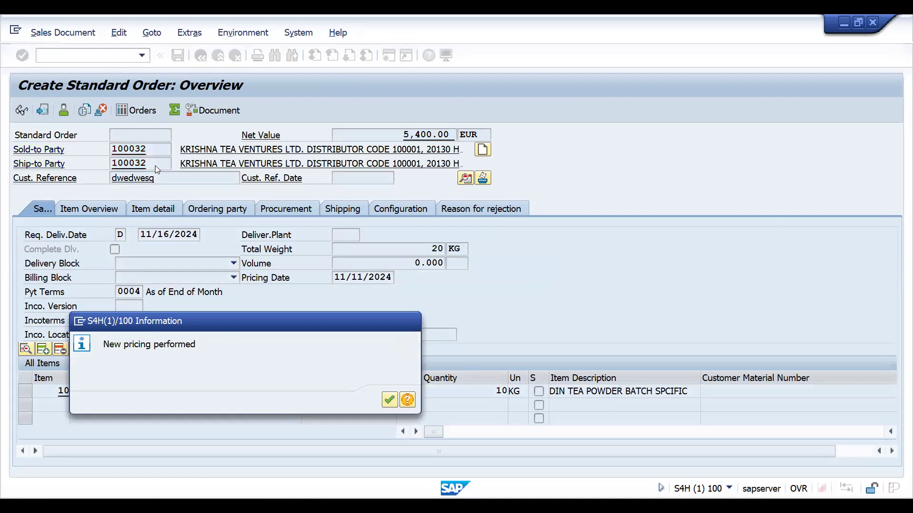
key(Return)
key(Return)
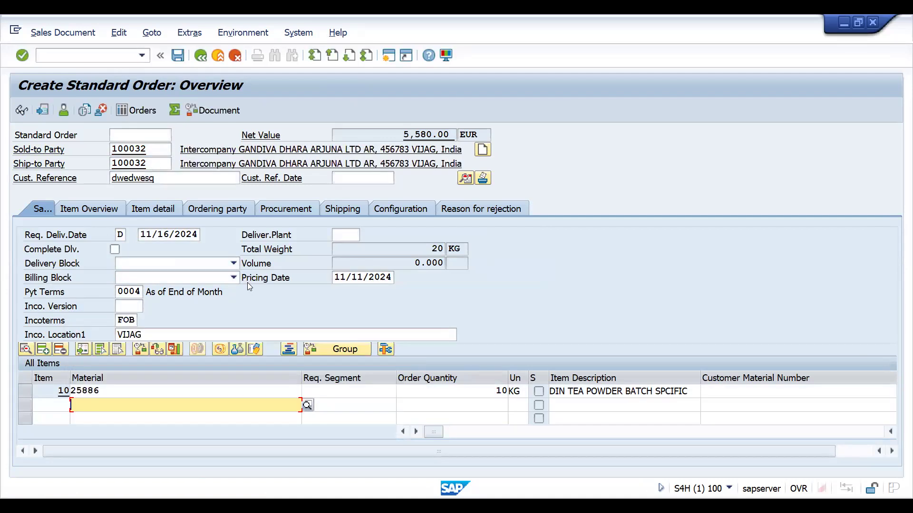
Examine item 10's customer price group in Sales B and its DOGP discount in the pricing conditions, and return to the overview.
double_click(439, 393)
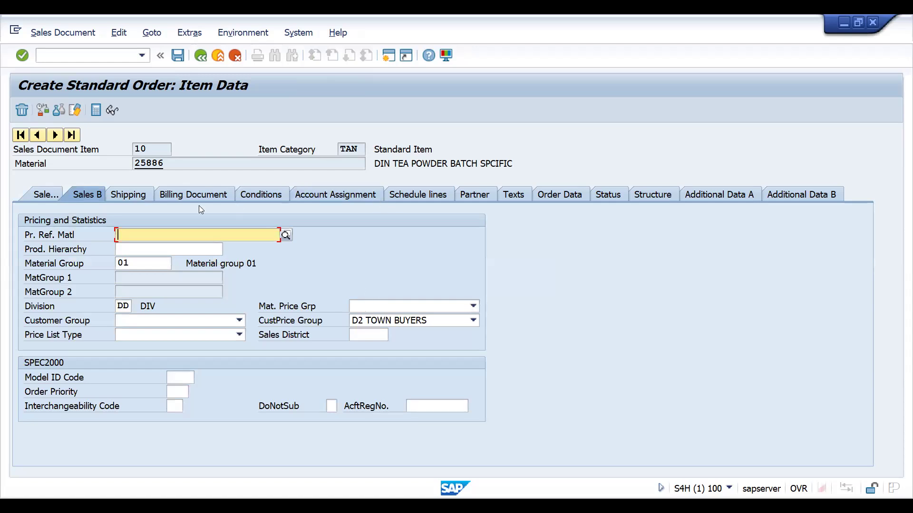
click(254, 195)
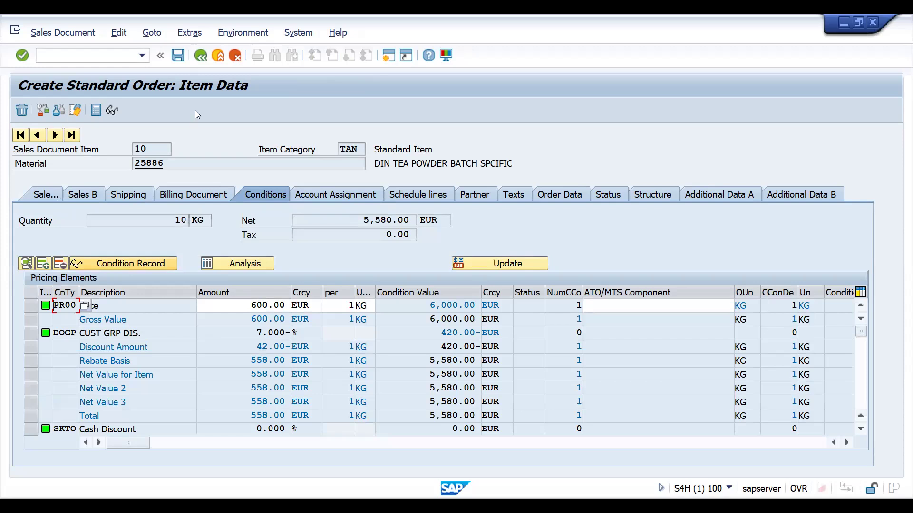
click(200, 56)
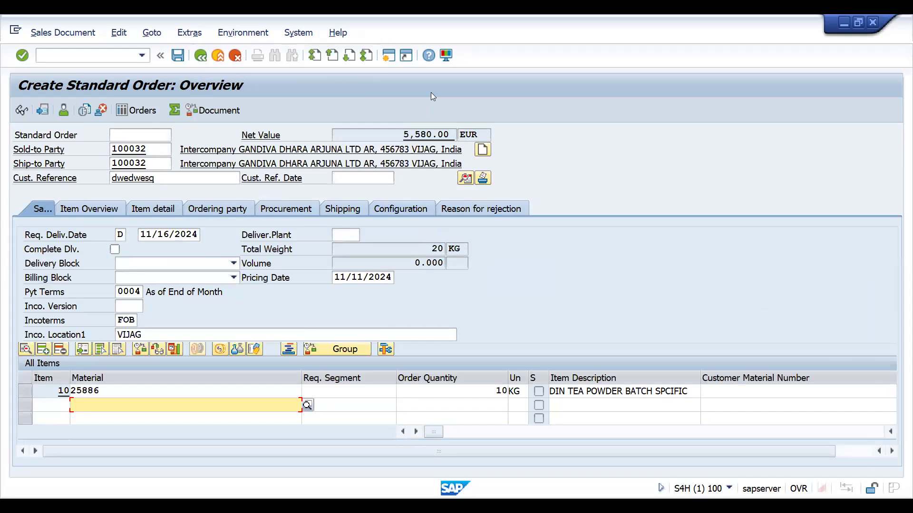
Switch to the PRICE GRP sheet in Excel and label H21:H22 METRO, H23:H24 TOWN and H25 SMALL TOWN.
key(alt+Tab)
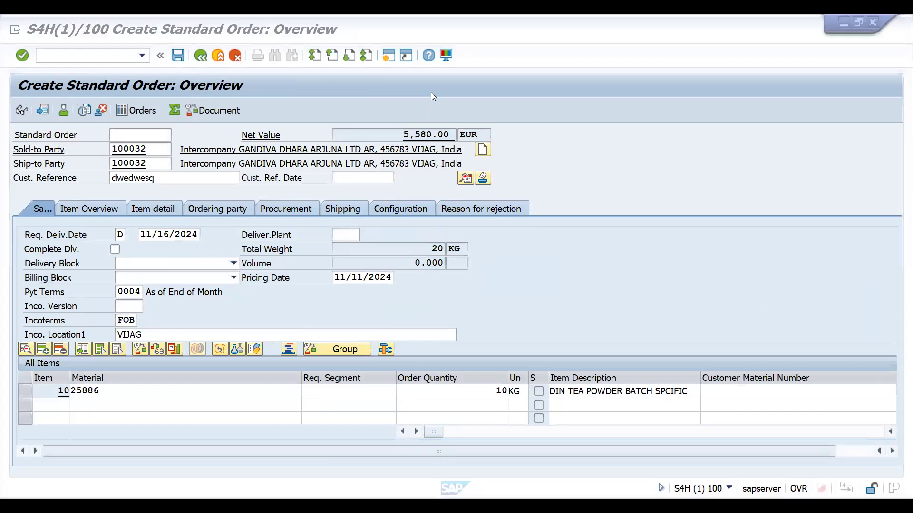
key(alt+Tab)
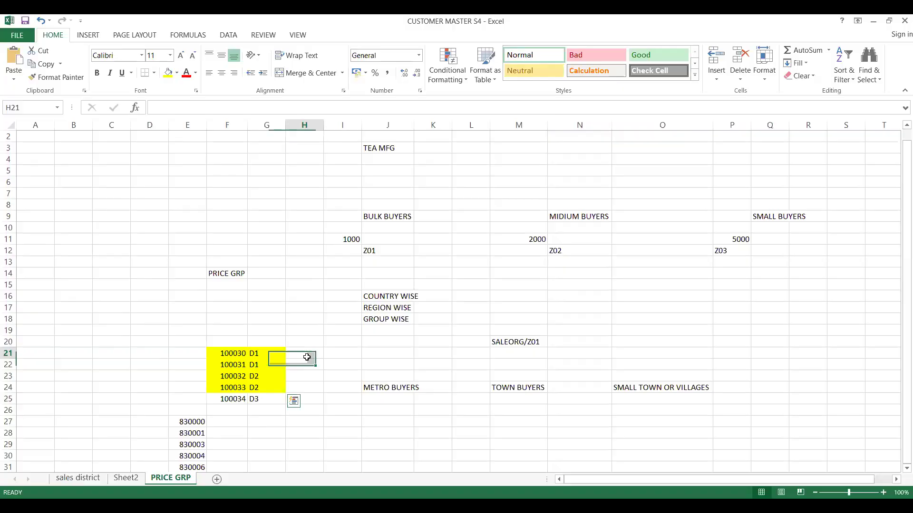
text(METRO)
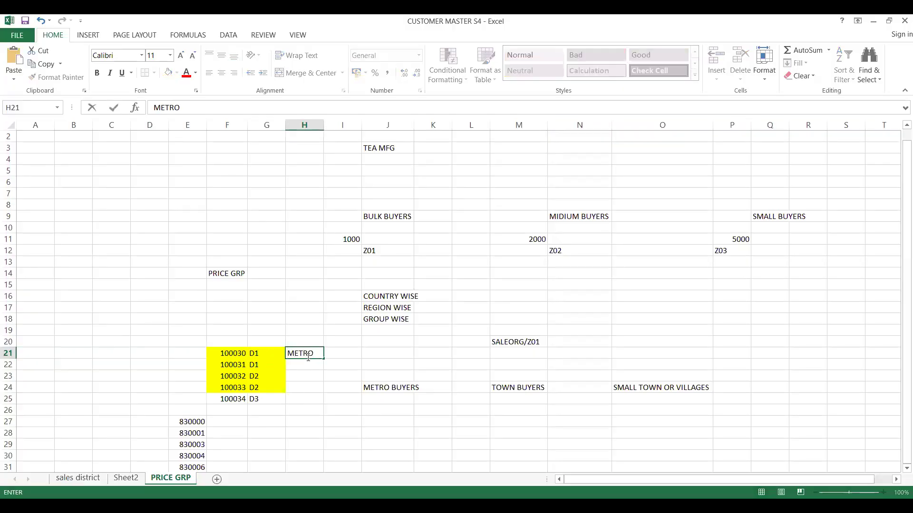
key(Return)
text(METRO)
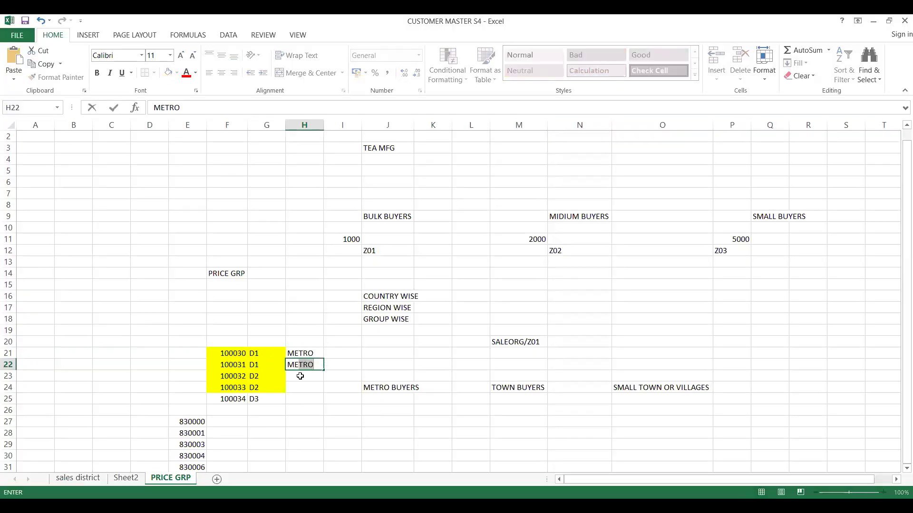
key(Return)
text(TOWN)
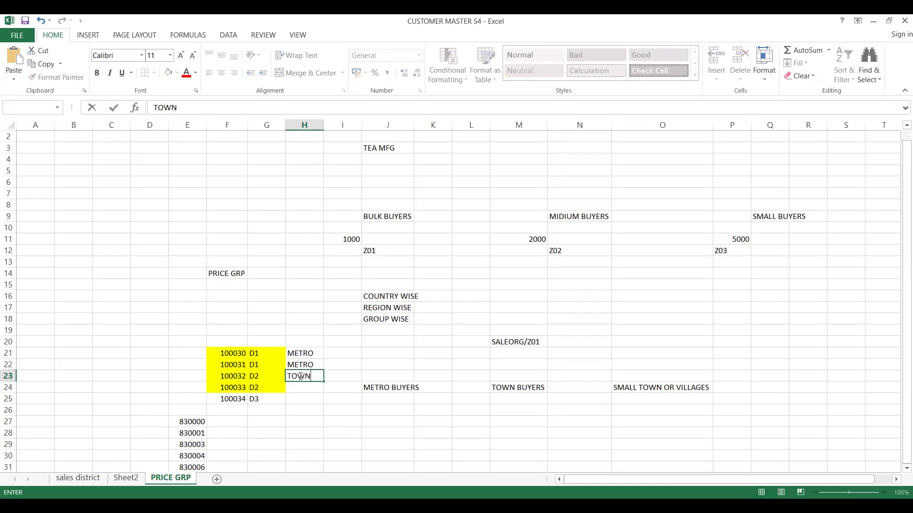
key(Return)
text(TOWN)
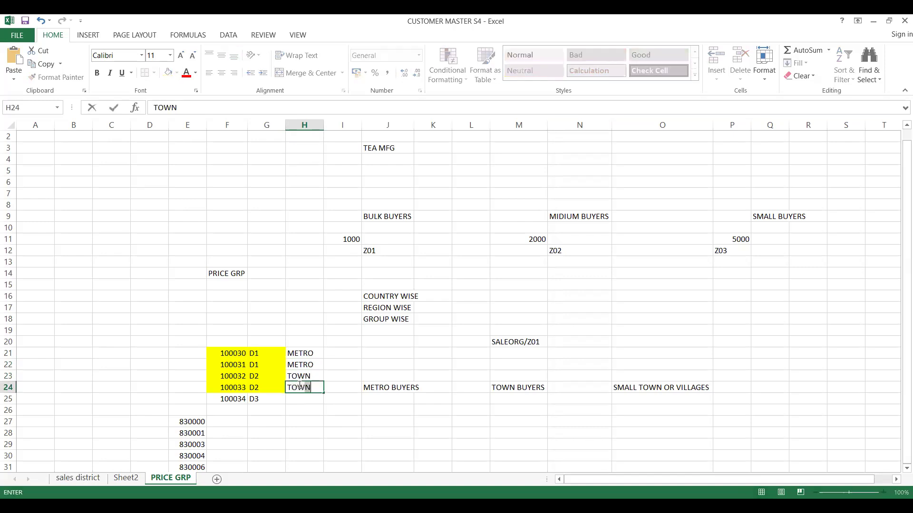
key(Return)
text(SMALL TOWN)
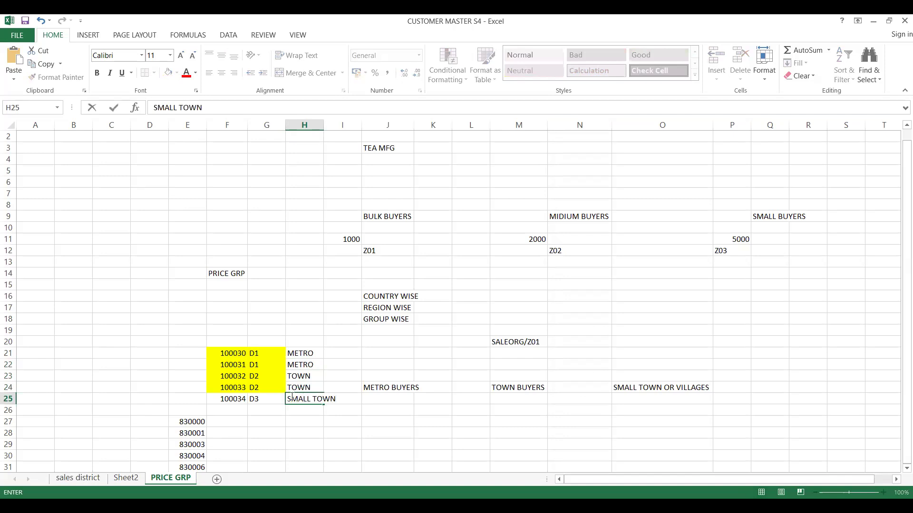
Copy the D3 customer number from F25, return to the SAP order, and set GOVINDA TEA EXPORTERS as sold-to and ship-to party.
click(233, 399)
key(ctrl+c)
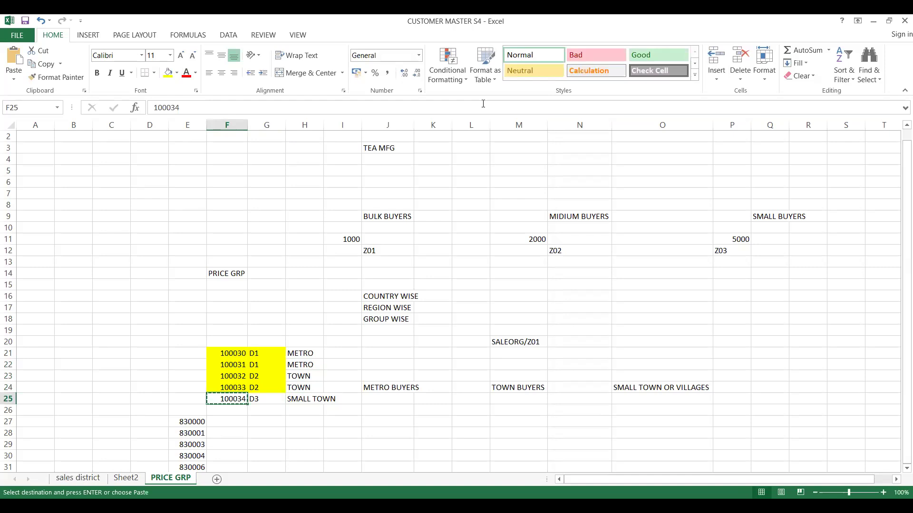
key(alt+Tab)
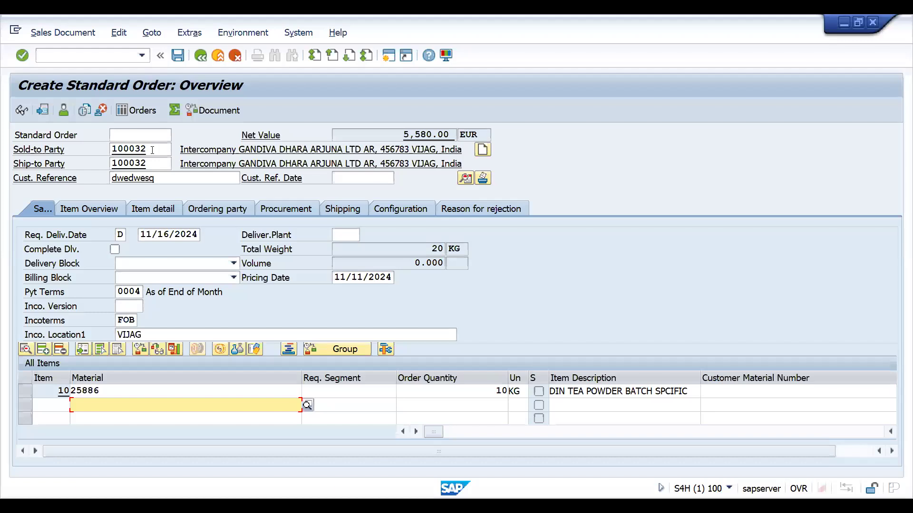
click(152, 150)
double_click(152, 150)
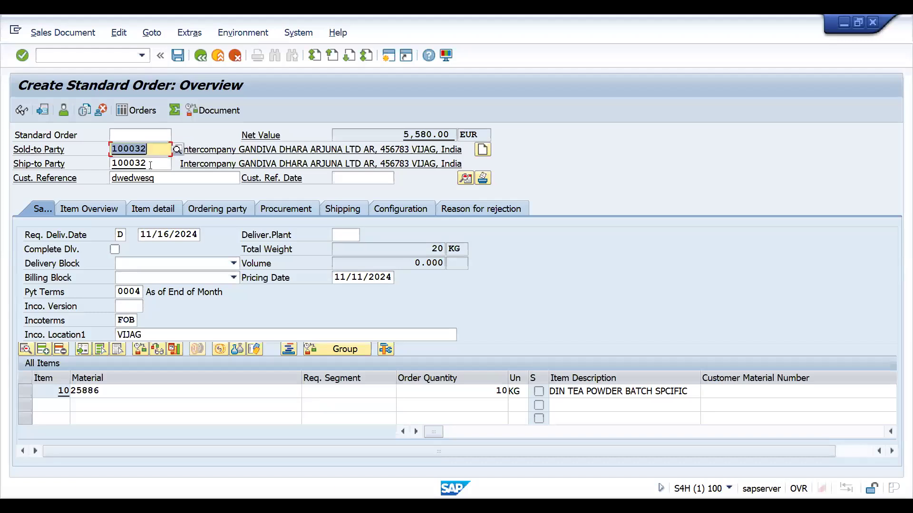
key(BackSpace)
key(BackSpace)
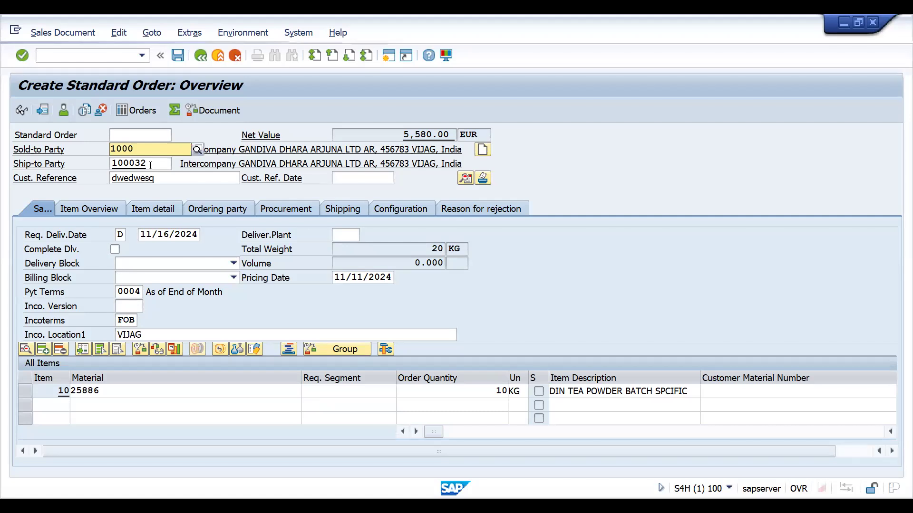
text(34)
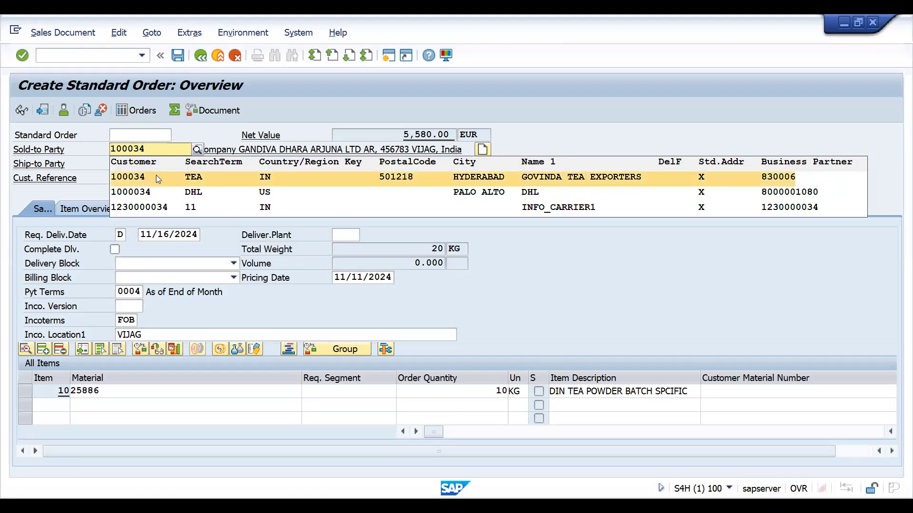
click(153, 175)
key(BackSpace)
text(4)
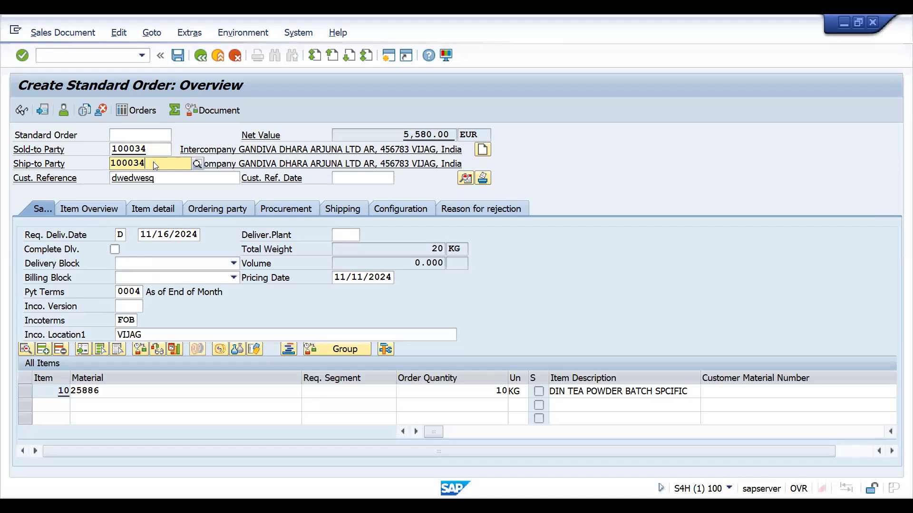
Apply the customer change and accept redetermination of the plant, shipping point, routes and shipping for the order items.
key(Return)
key(Return)
key(Return)
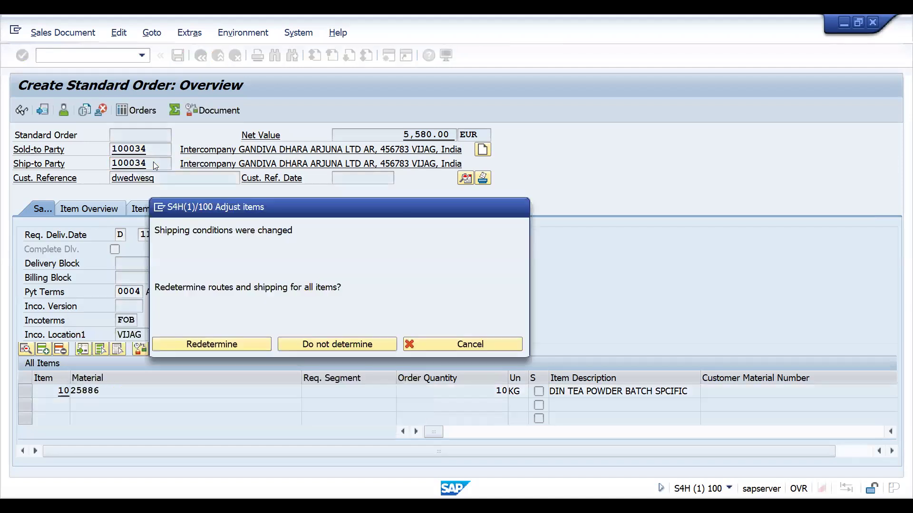
key(Return)
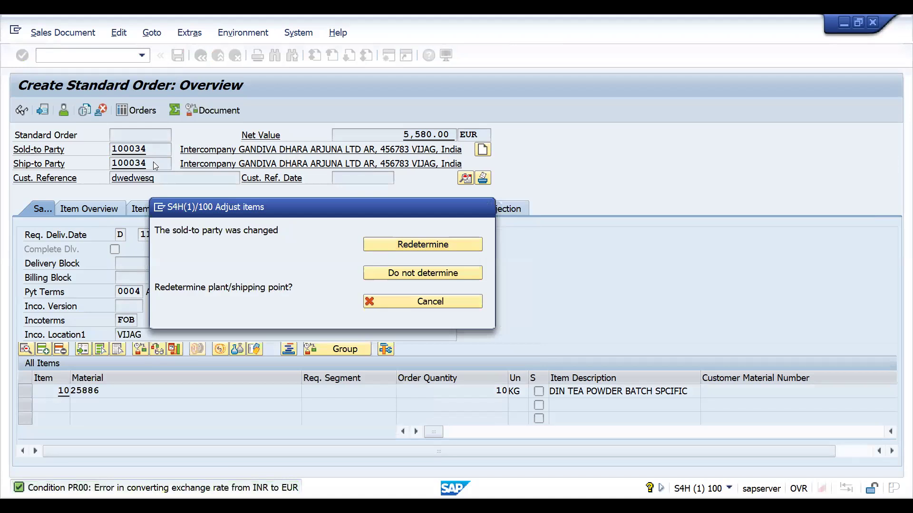
key(Return)
key(Return)
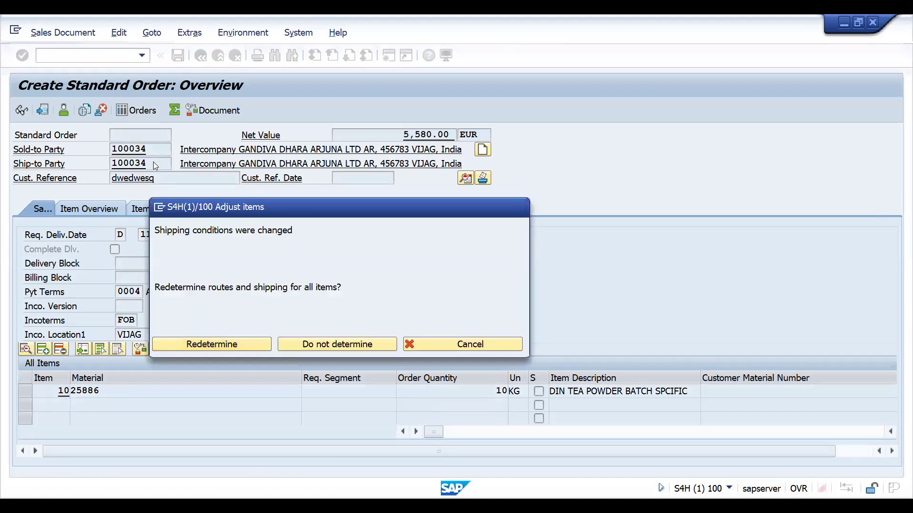
key(Return)
key(Return)
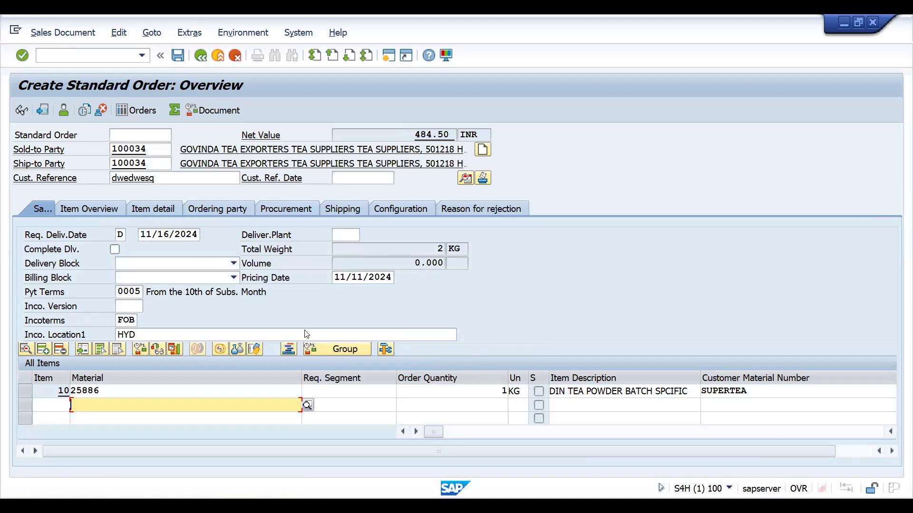
Examine item 10's DOGP discount in the pricing conditions and its customer price group in Sales B.
double_click(446, 390)
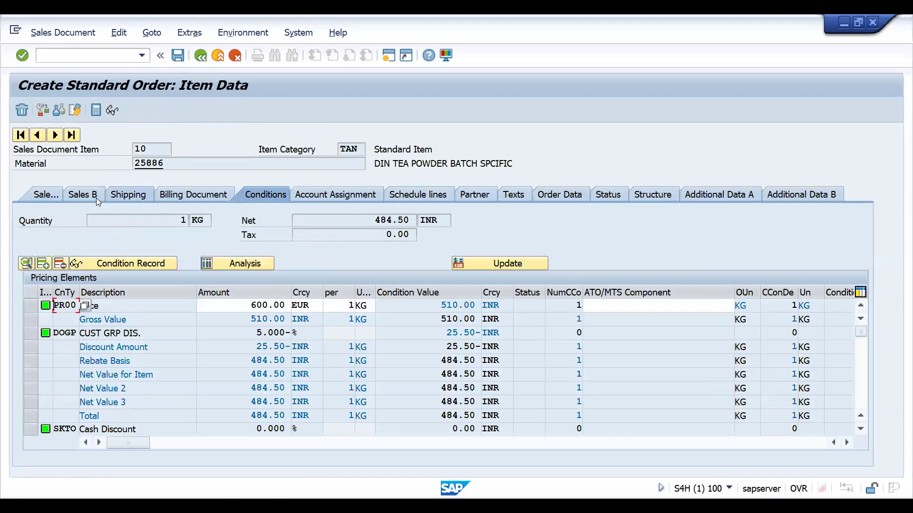
click(73, 198)
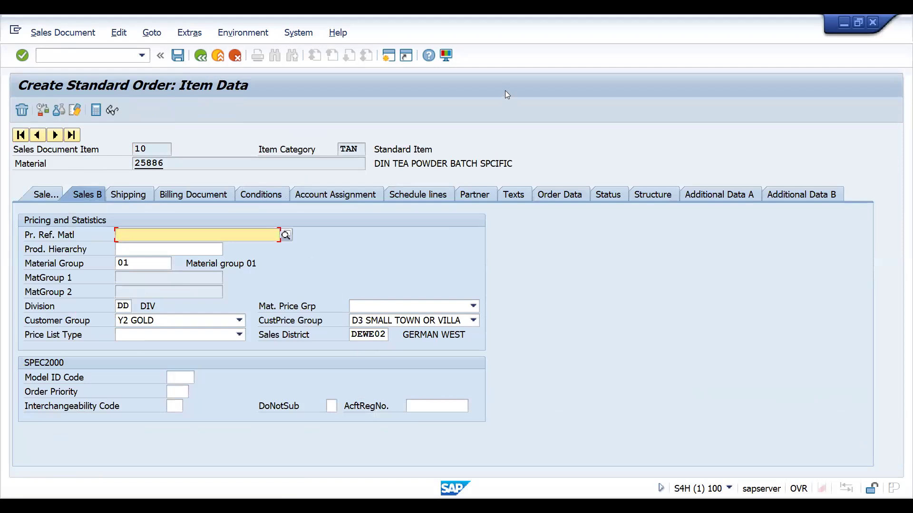
key(alt+Tab)
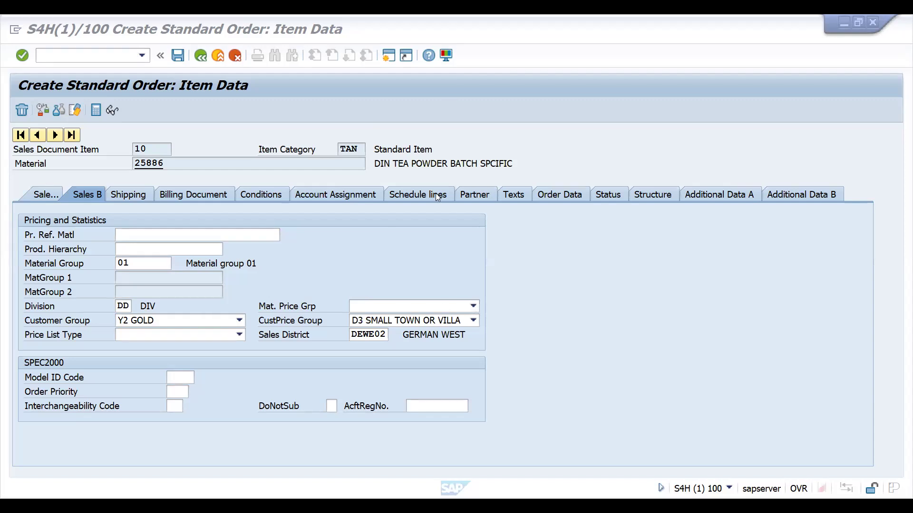
Set item 10's customer price group in Sales B to D1 METRO BUYERS.
click(404, 321)
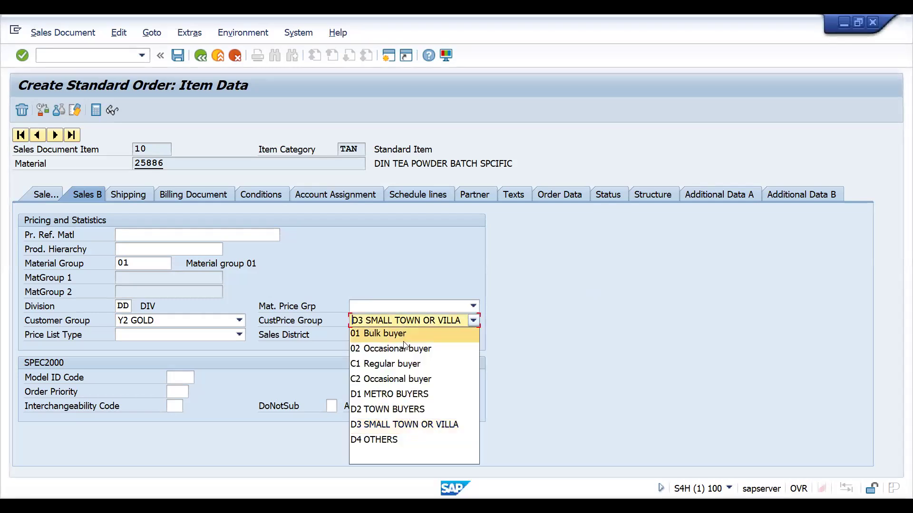
click(404, 396)
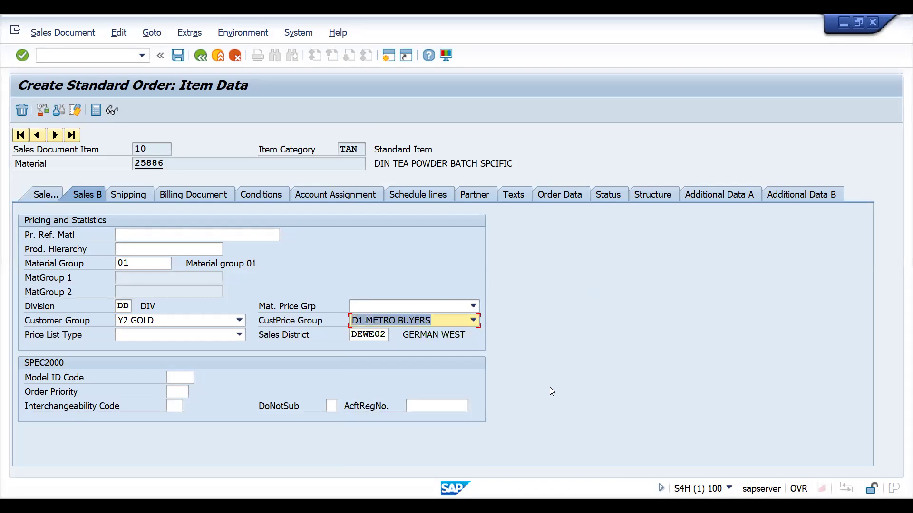
key(Return)
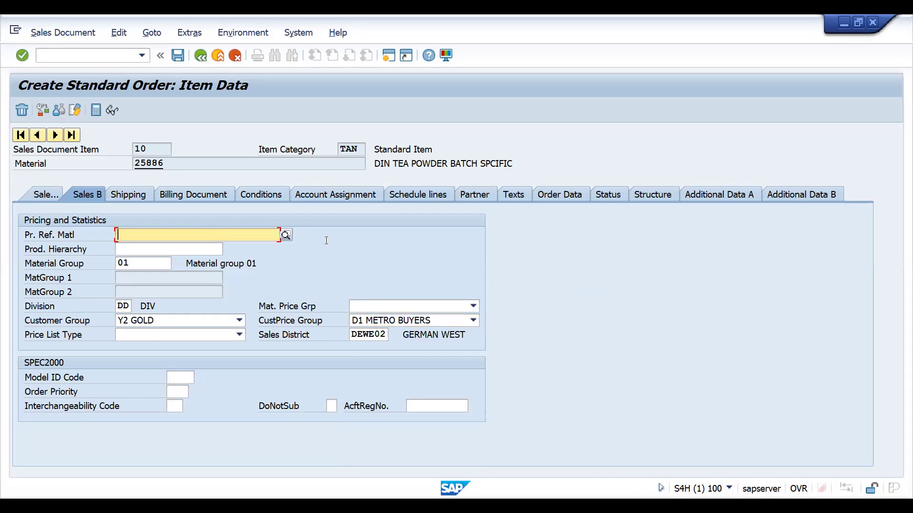
Update item 10's pricing conditions with pricing type B, Carry out new pricing.
click(257, 195)
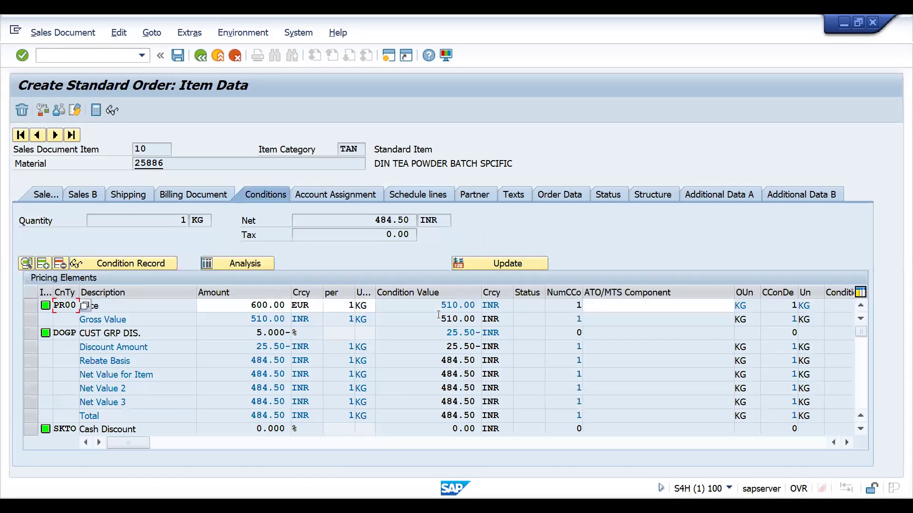
click(496, 263)
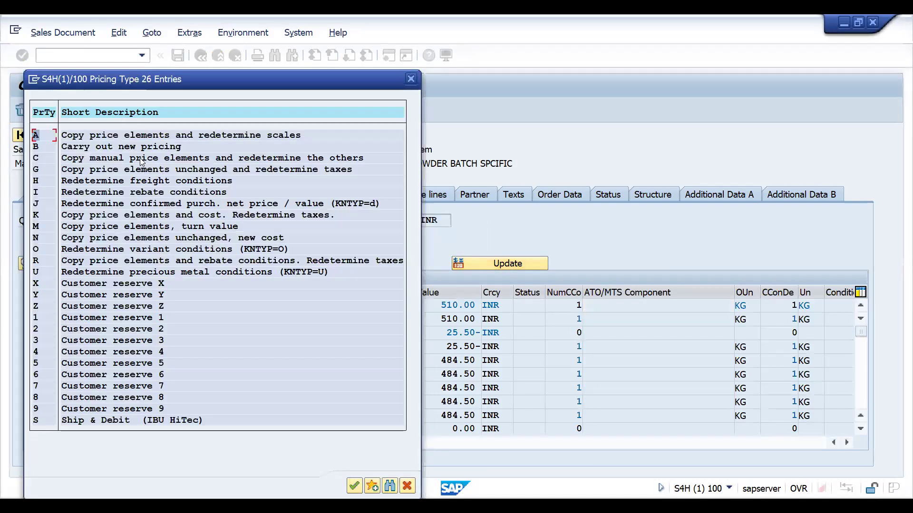
double_click(123, 149)
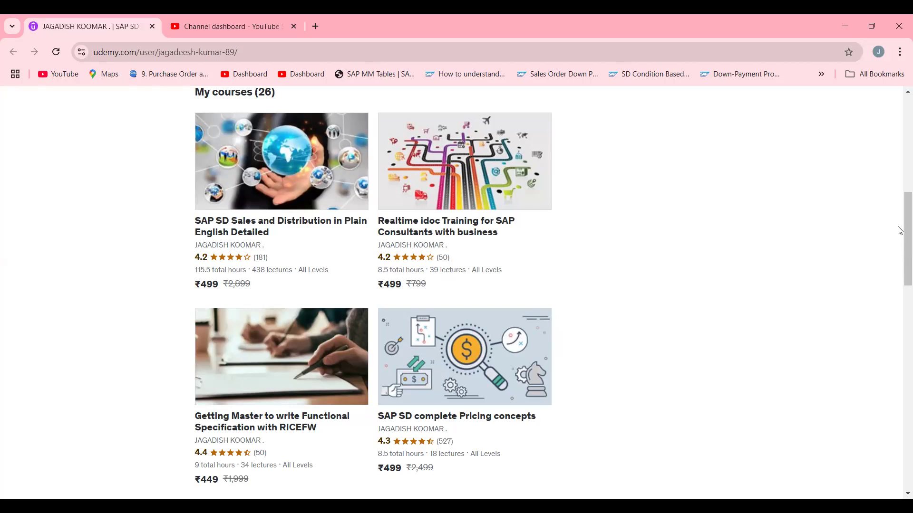
In the browser, look through the first page of the instructor's SAP courses on the Udemy profile.
scroll(900, 266, down, 3)
scroll(899, 269, down, 2)
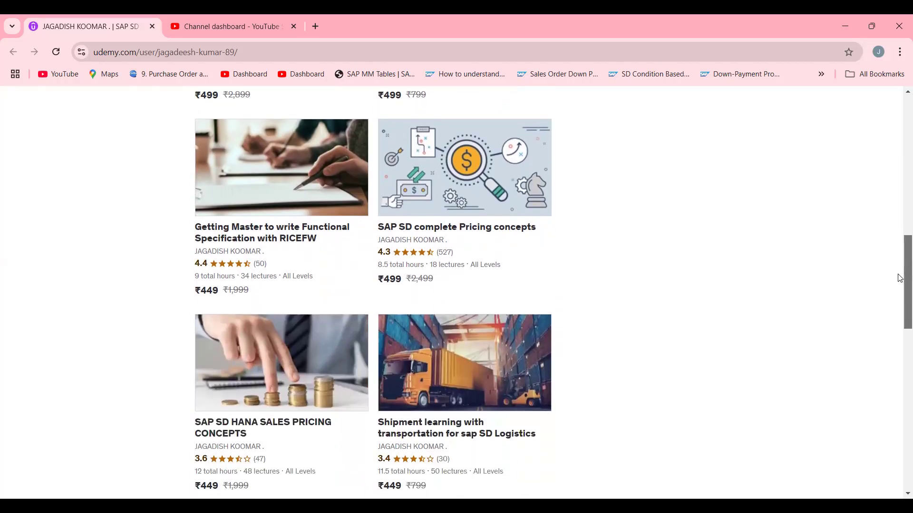
scroll(900, 294, down, 8)
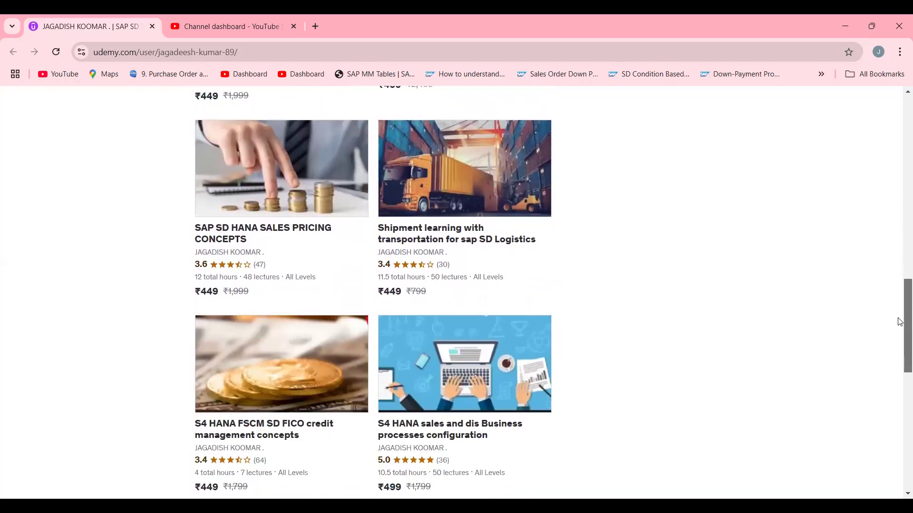
scroll(900, 395, down, 3)
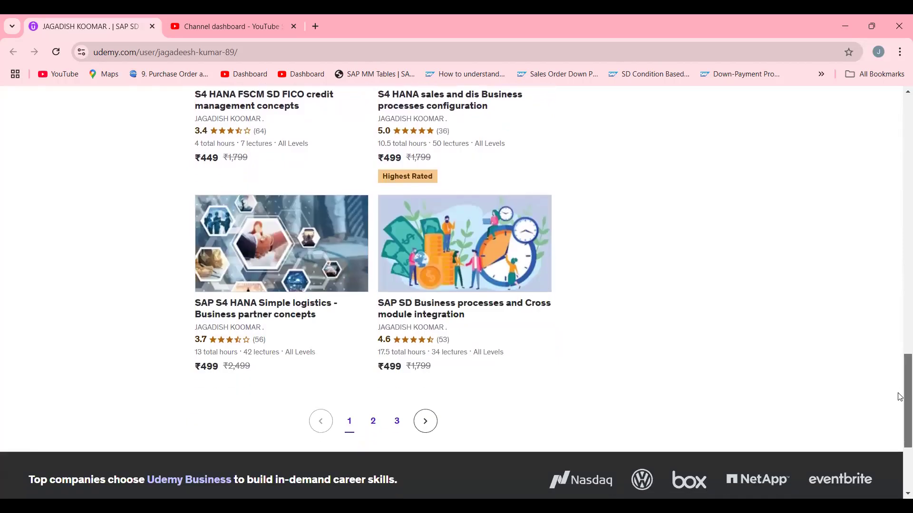
scroll(900, 381, up, 5)
scroll(900, 372, down, 3)
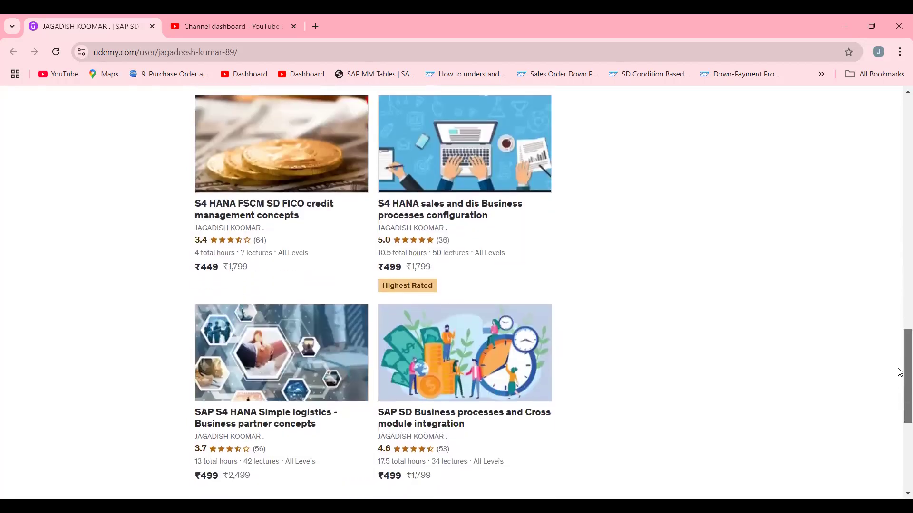
scroll(900, 332, up, 15)
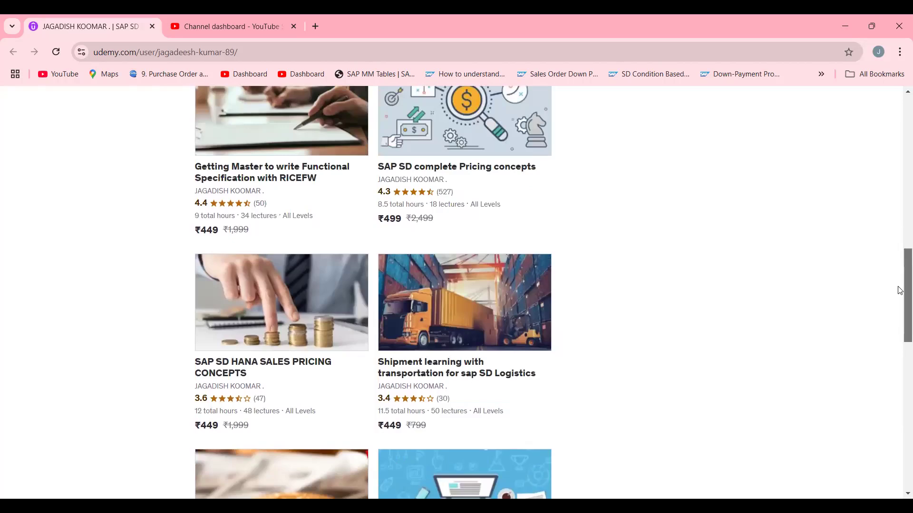
scroll(899, 188, down, 5)
scroll(900, 277, down, 2)
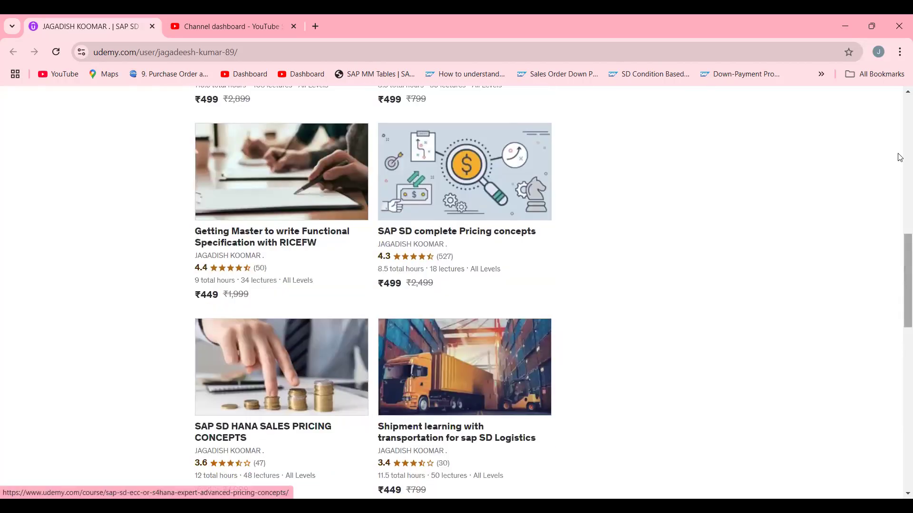
scroll(900, 288, down, 12)
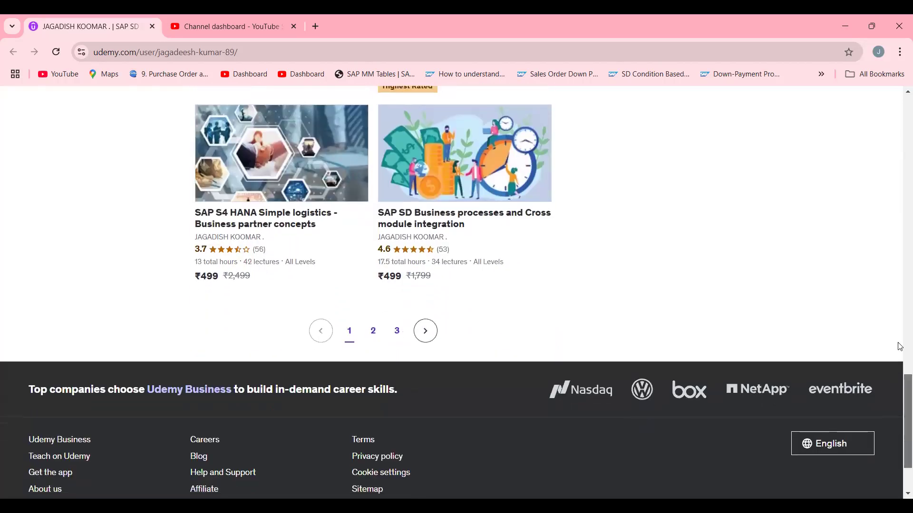
scroll(899, 208, up, 16)
drag(898, 207, 886, 179)
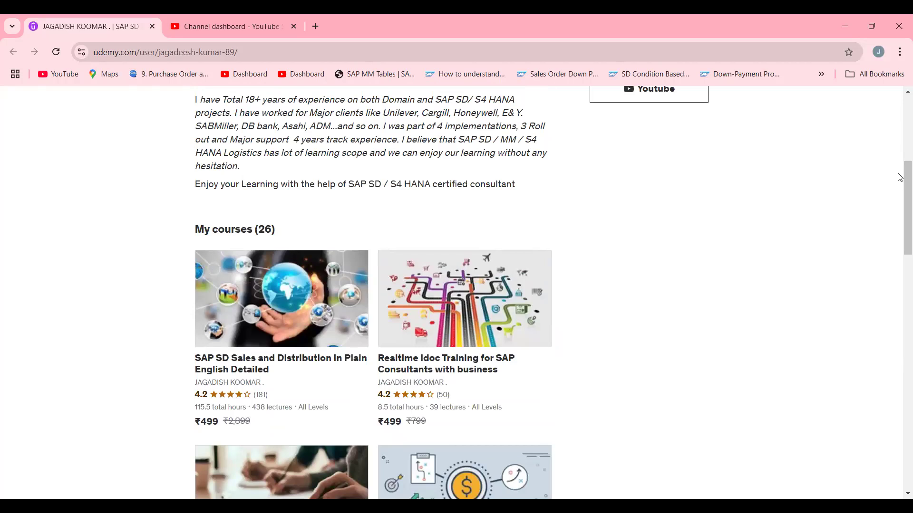
drag(898, 249, 899, 250)
scroll(900, 253, down, 5)
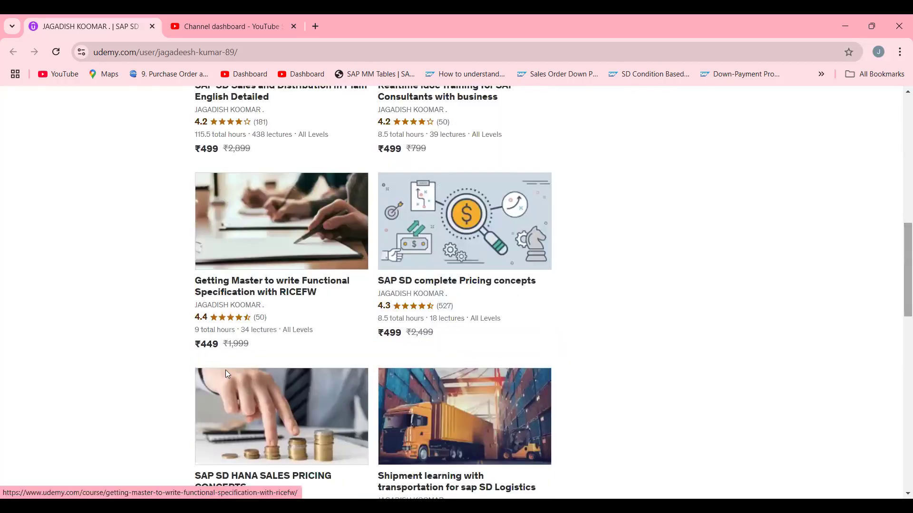
Open page 3 of the instructor's Udemy course list and view its first courses.
drag(900, 277, 899, 409)
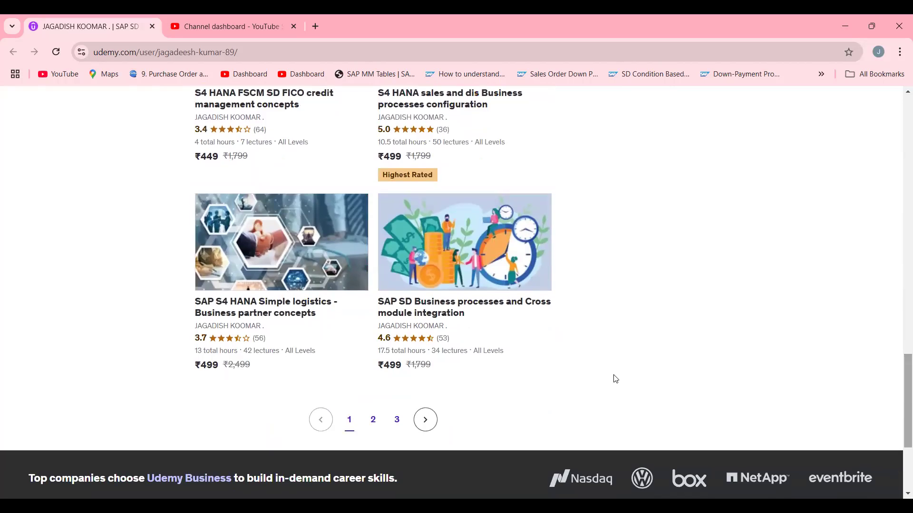
click(396, 420)
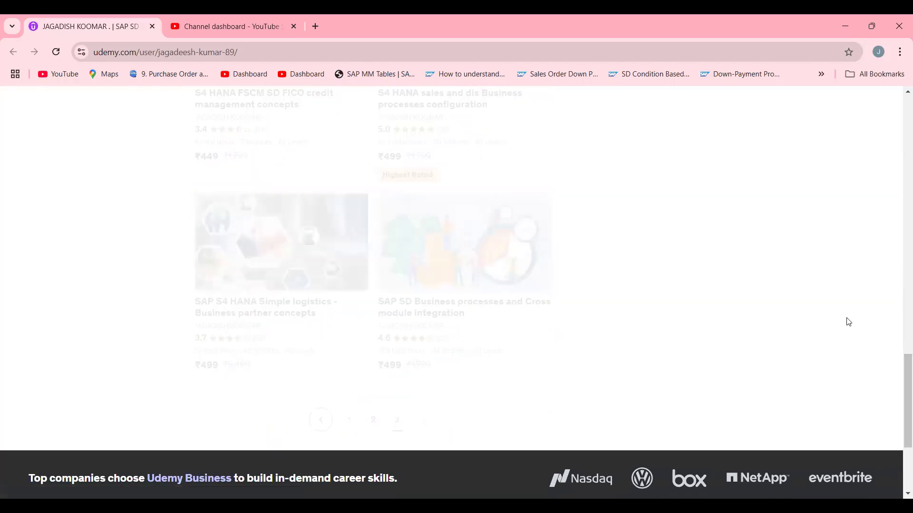
drag(900, 376, 900, 200)
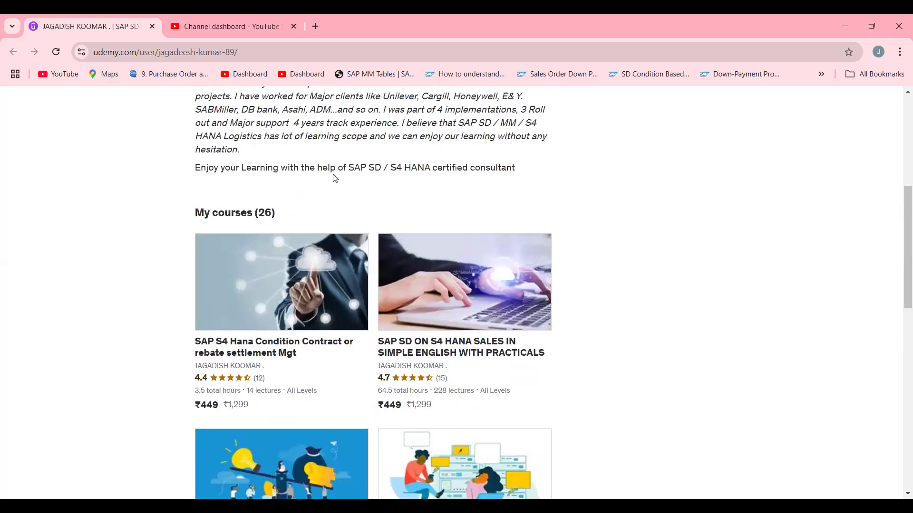